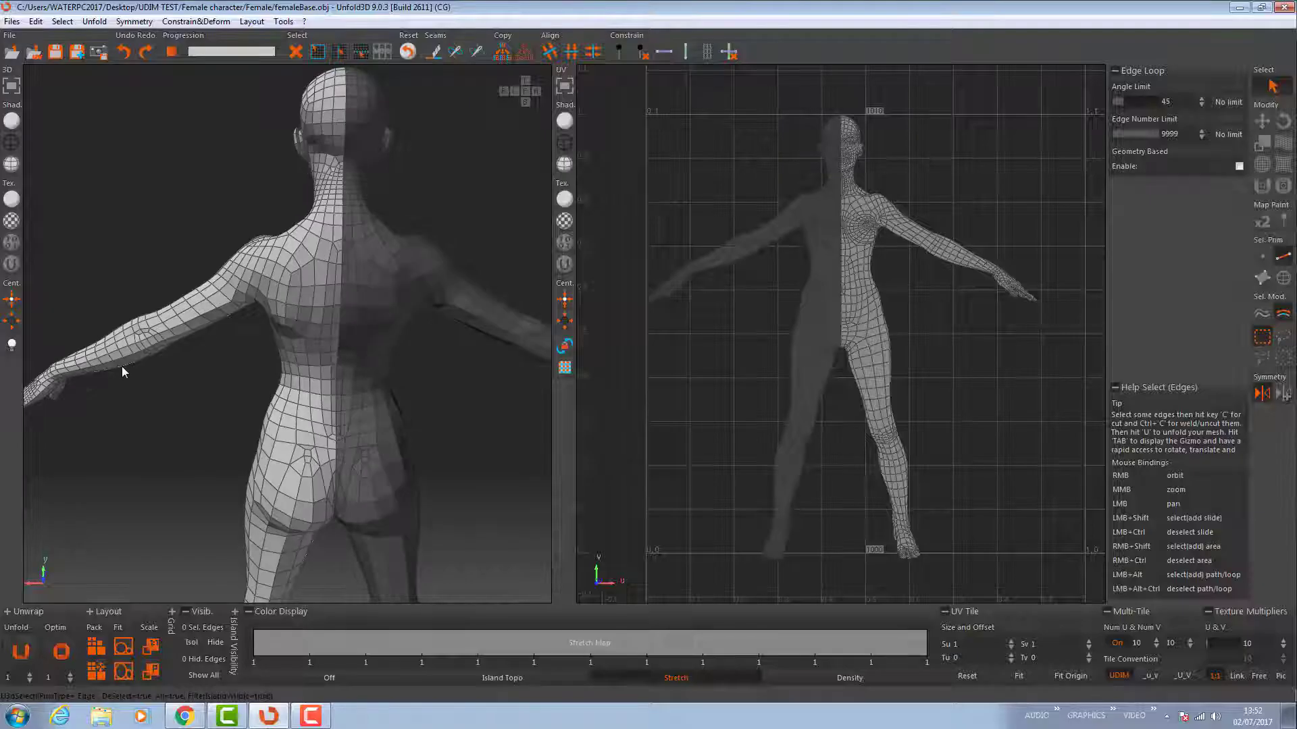
- Select the edge loop around the base of the neck, stepping down toward the front, and cut it as a UV seam
{"action": "right_click_drag", "start_coordinate": [122, 366], "coordinate": [354, 204]}
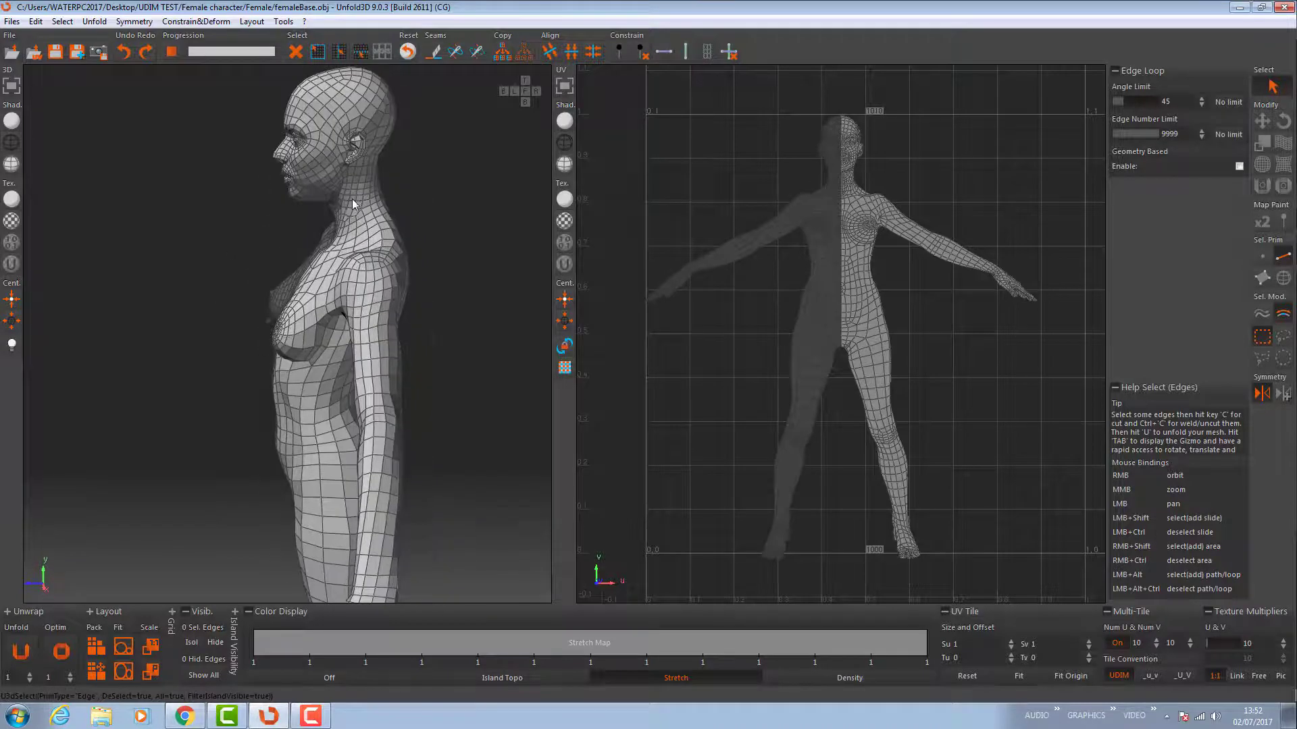
{"action": "middle_click_drag", "start_coordinate": [354, 204], "coordinate": [459, 297]}
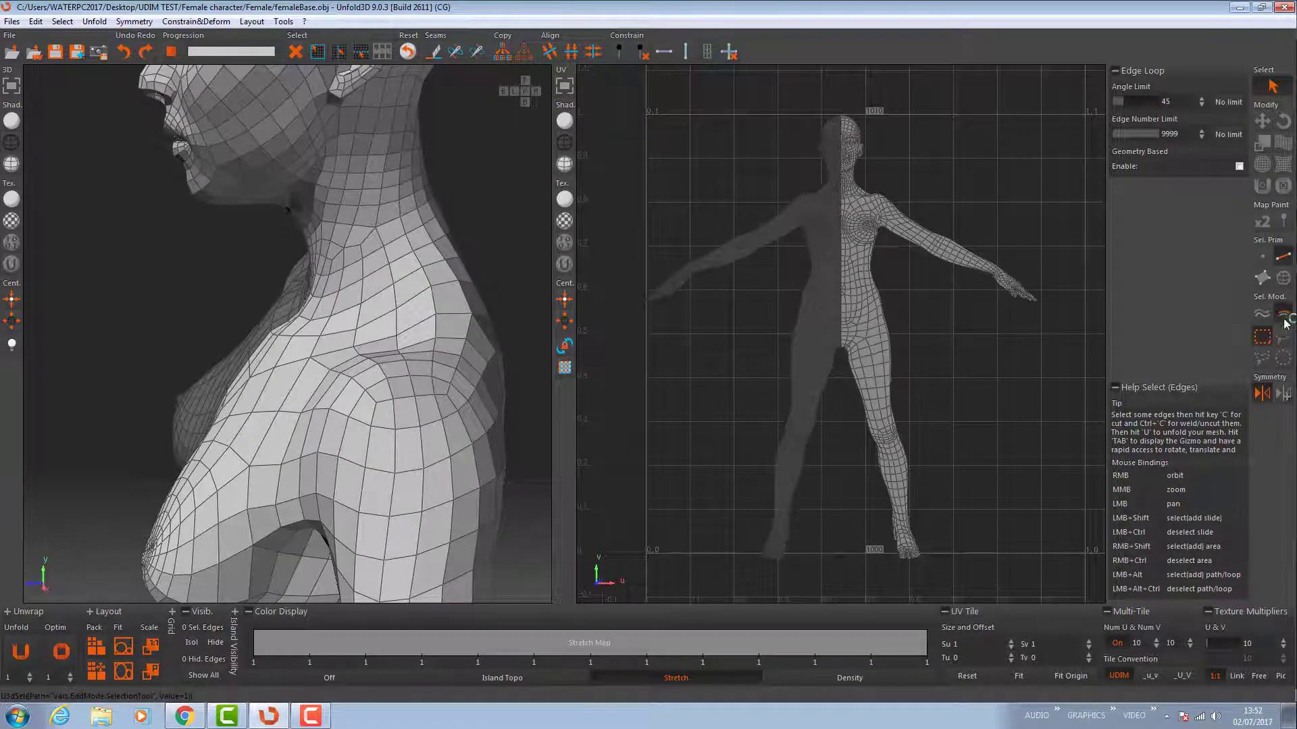
{"action": "left_click", "coordinate": [385, 225]}
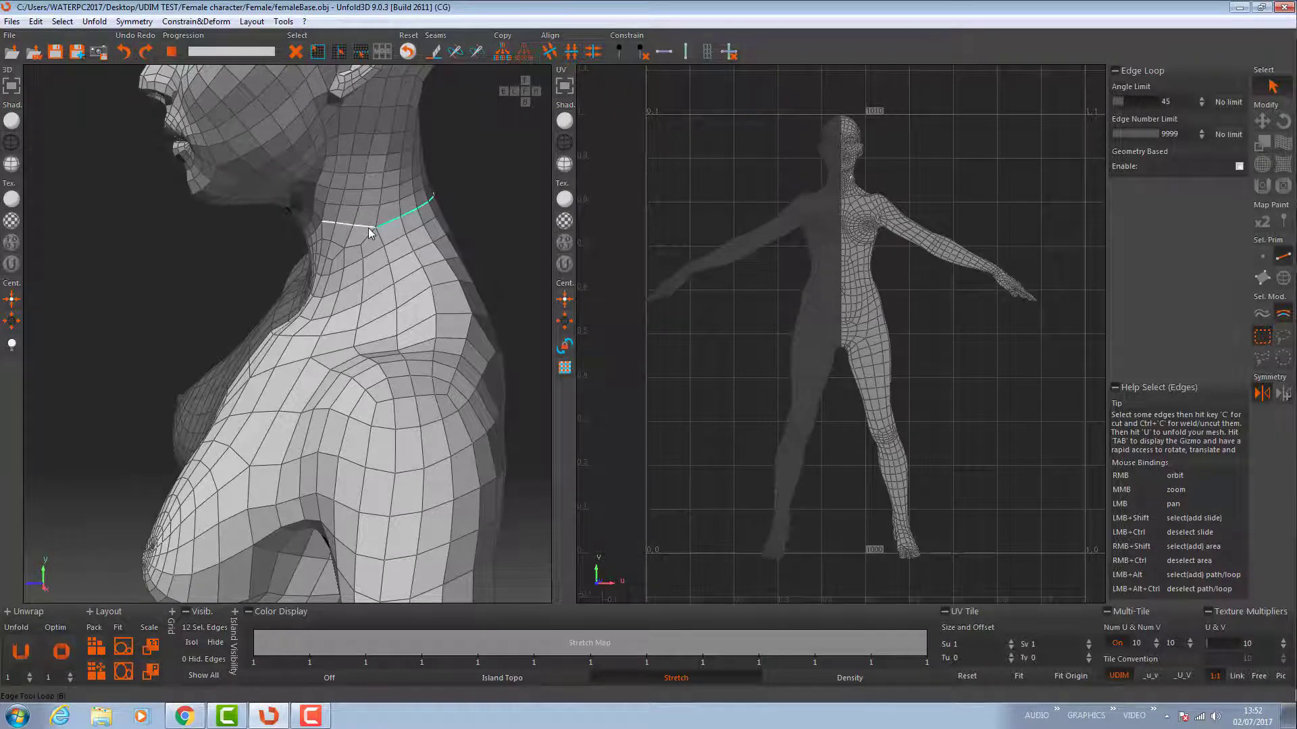
{"action": "left_click", "coordinate": [370, 234], "text": "shift"}
{"action": "left_click", "coordinate": [358, 246], "text": "shift"}
{"action": "left_click", "coordinate": [338, 249], "text": "shift"}
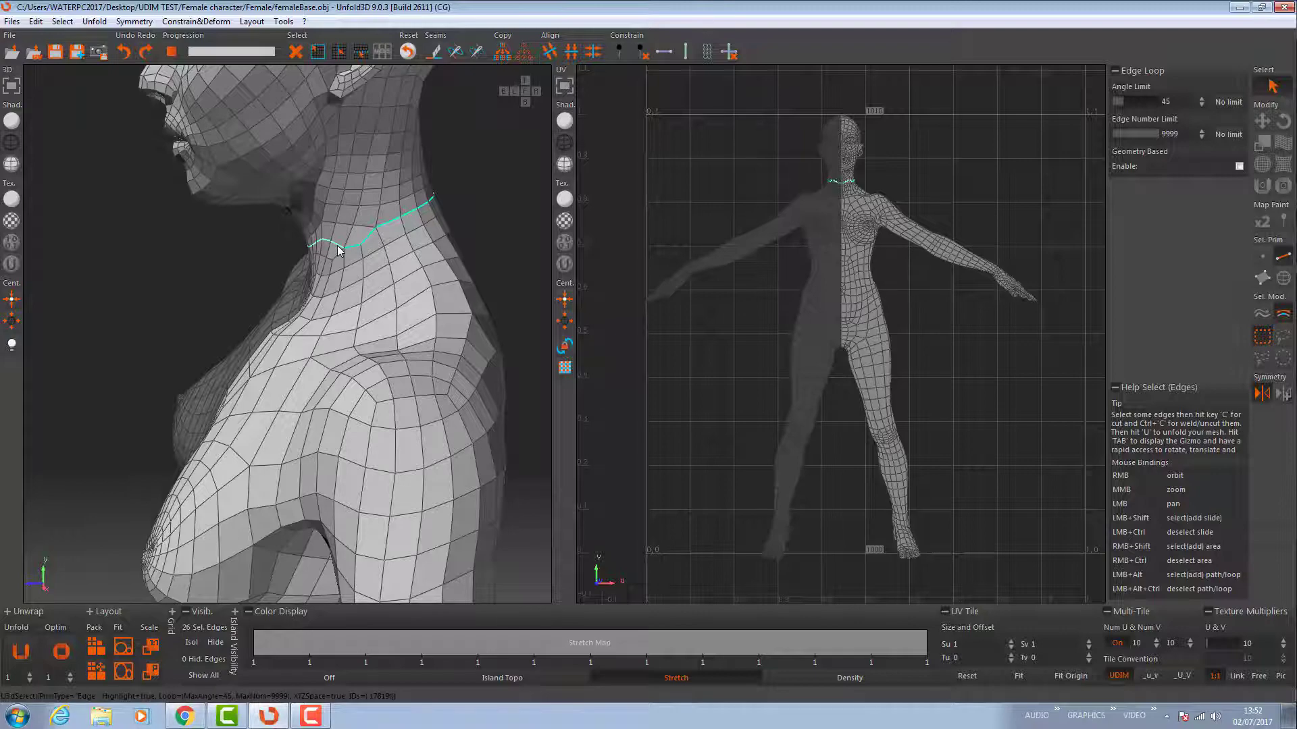
{"action": "right_click_drag", "start_coordinate": [338, 250], "coordinate": [373, 237]}
{"action": "key", "text": "c"}
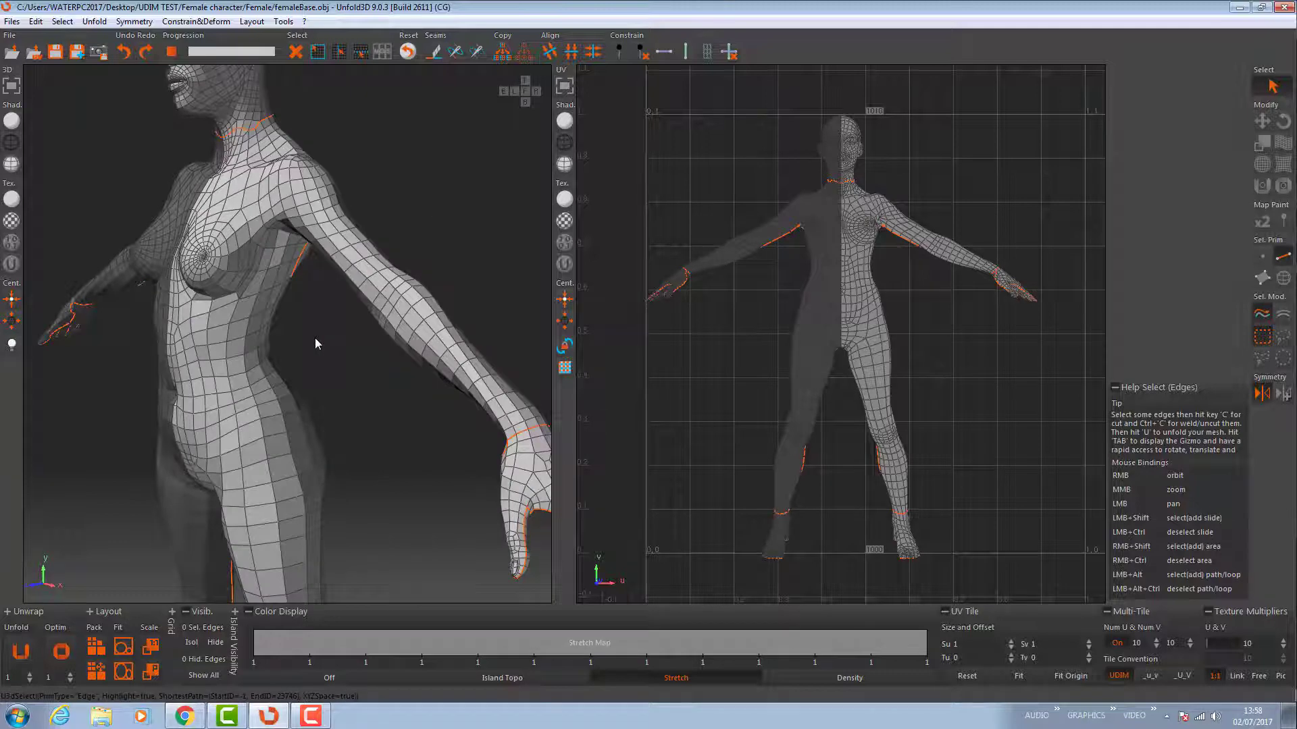
- Unfold the cut character mesh and optimize the selected head islands to reduce stretching
{"action": "left_click", "coordinate": [21, 650]}
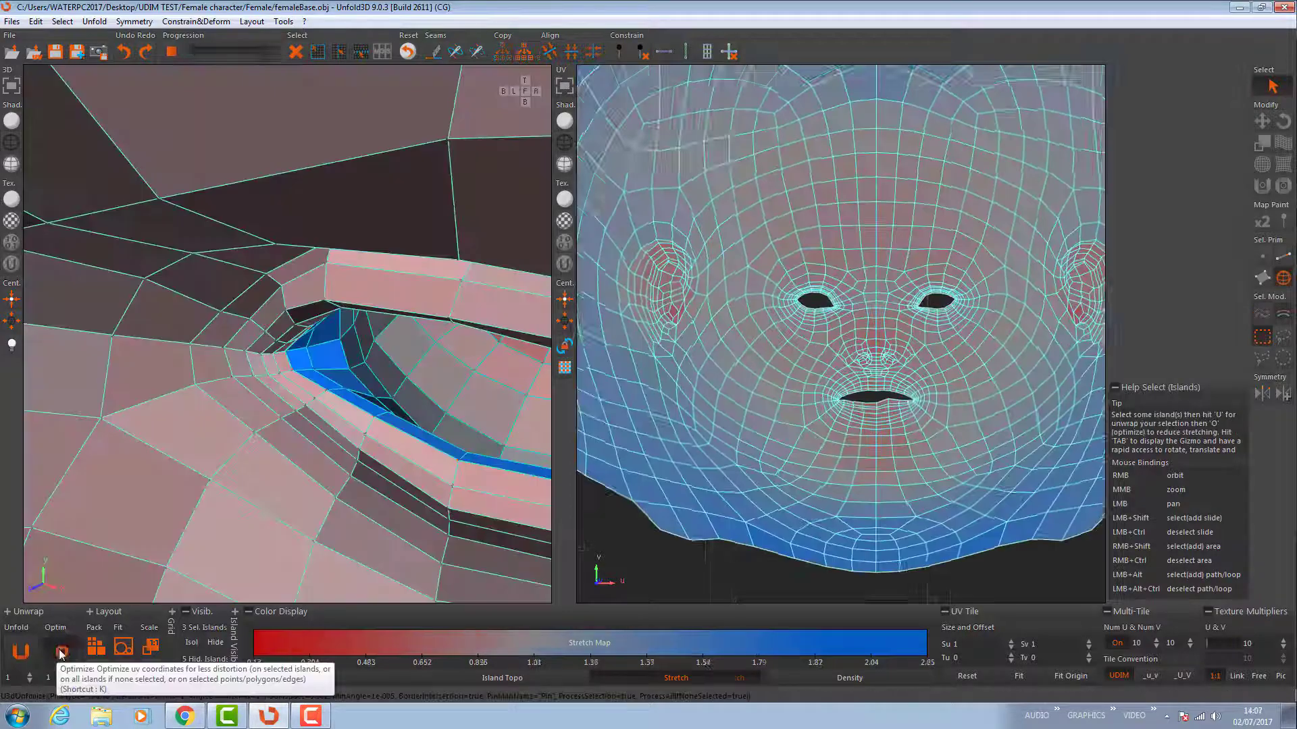
{"action": "left_click", "coordinate": [60, 650]}
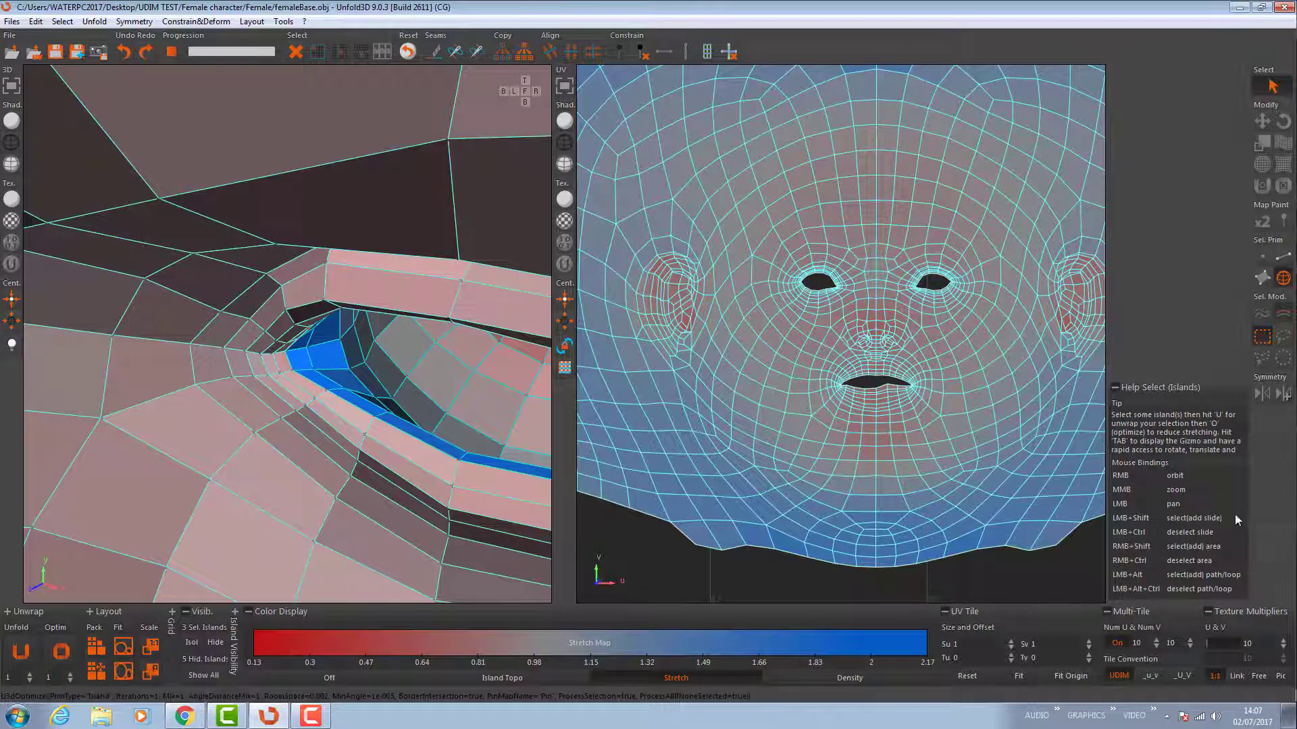
{"action": "left_click", "coordinate": [1258, 395]}
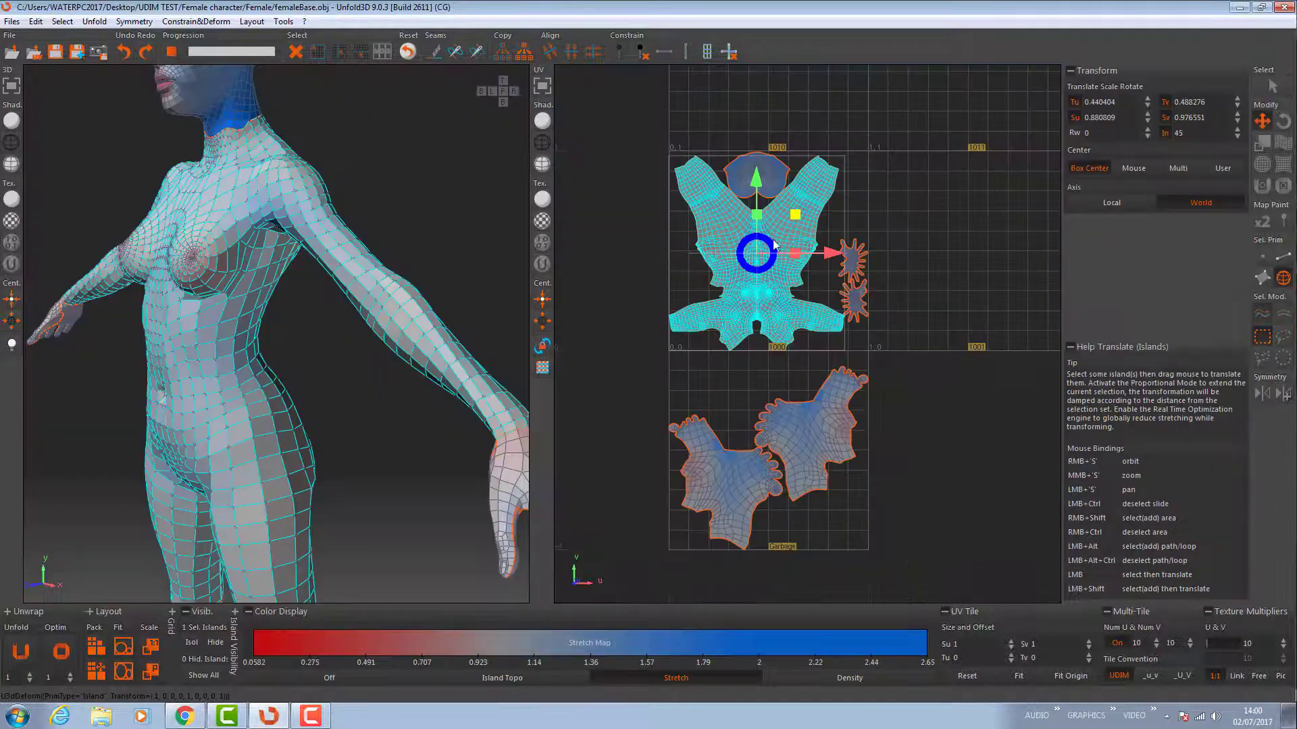
- Rotate the body UV island 180° and move it beside the Garbage tile, to about U 1.49, V -0.51
{"action": "left_click_drag", "start_coordinate": [770, 241], "coordinate": [658, 453]}
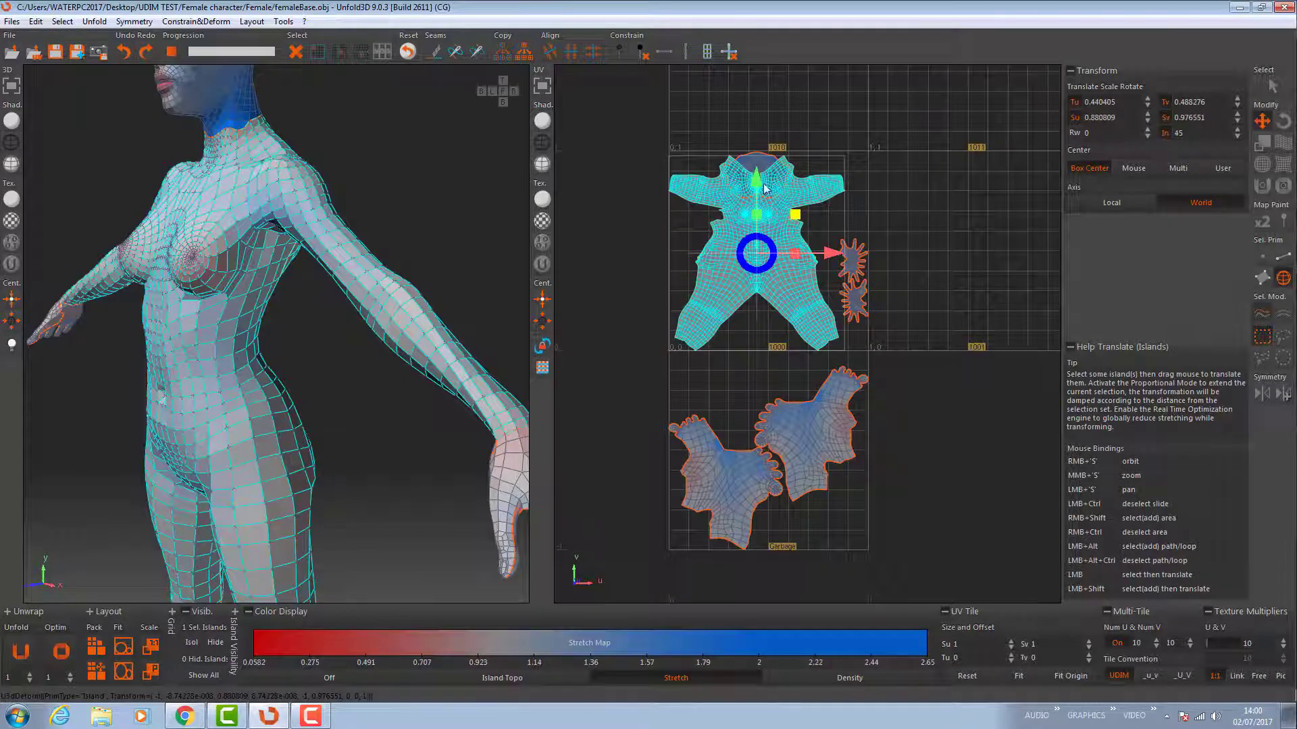
{"action": "left_click_drag", "start_coordinate": [765, 189], "coordinate": [765, 383]}
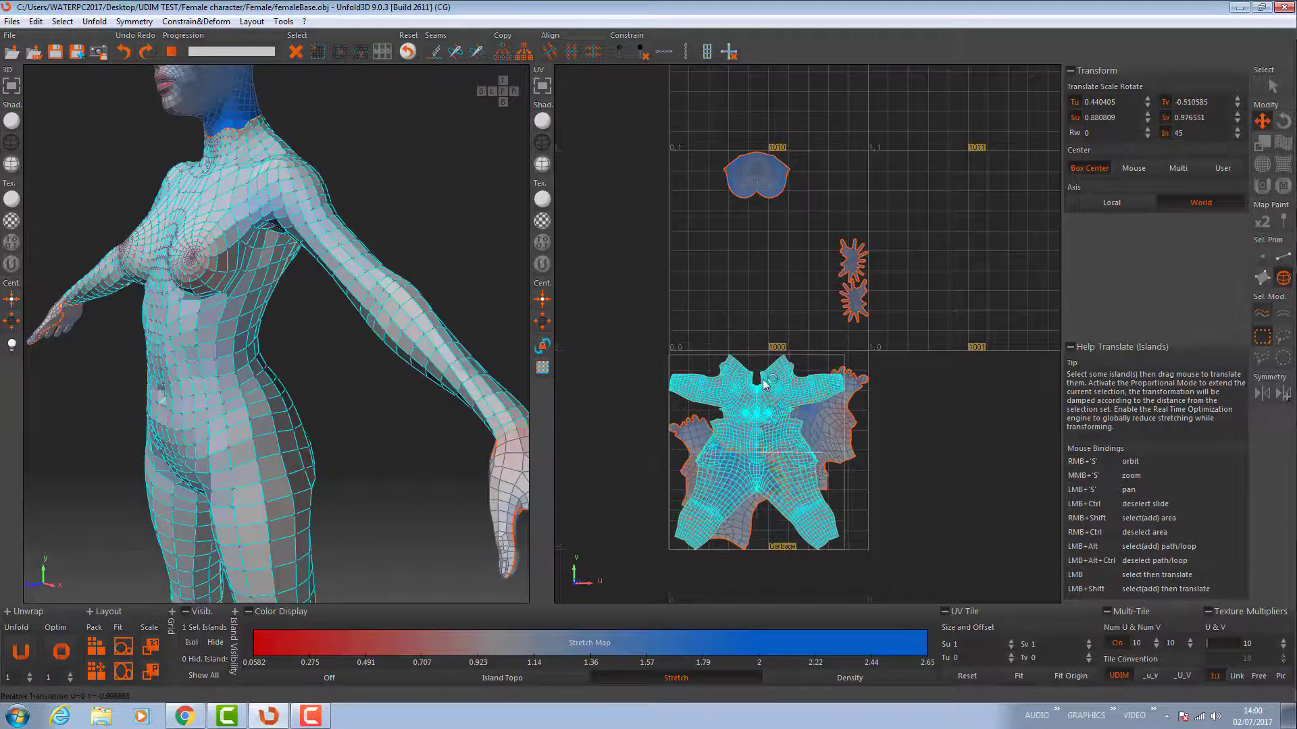
{"action": "left_click_drag", "start_coordinate": [830, 529], "coordinate": [1038, 463]}
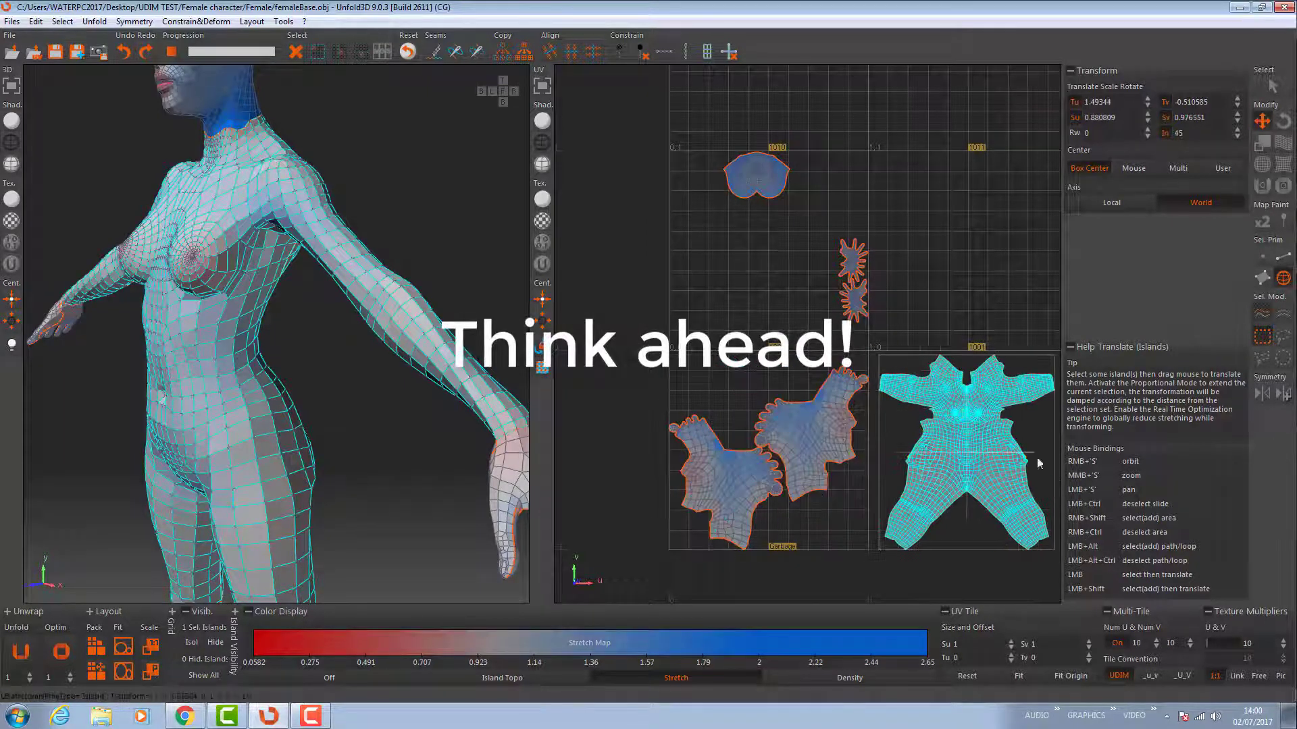
- Rotate the head UV island 180° and place it just above the body island, at about U 1.49, V 0.17
{"action": "left_click", "coordinate": [776, 184]}
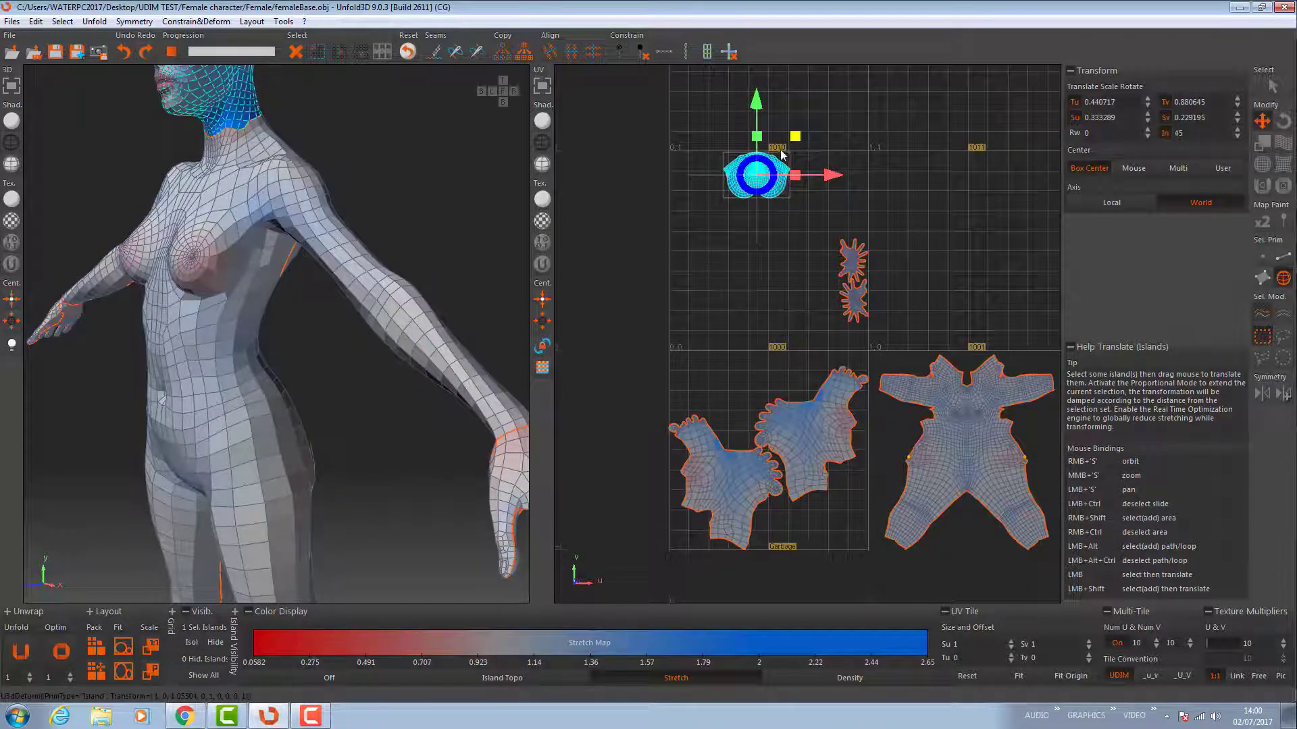
{"action": "left_click_drag", "start_coordinate": [772, 162], "coordinate": [751, 486]}
{"action": "left_click_drag", "start_coordinate": [808, 241], "coordinate": [1016, 384]}
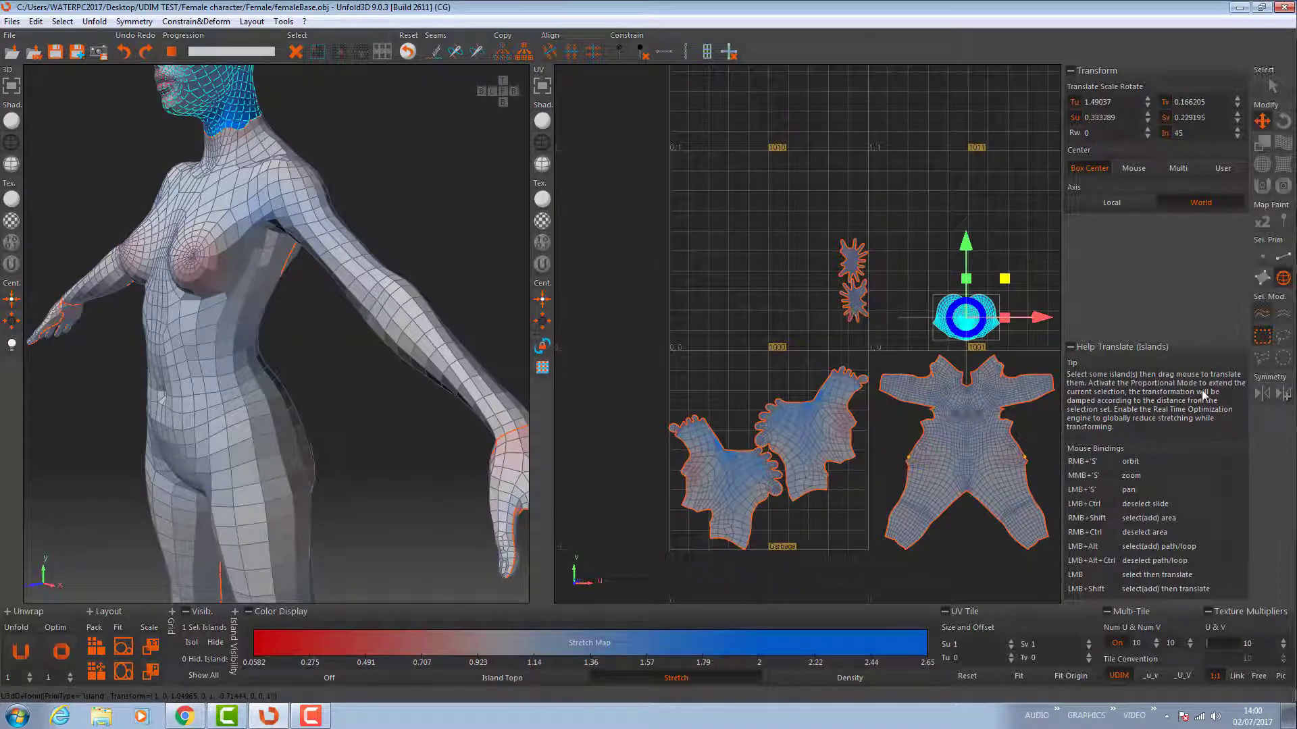
- Turn on symmetry and move one of the two large islands in the Garbage tile up into UV tile 1000
{"action": "left_click", "coordinate": [1260, 394]}
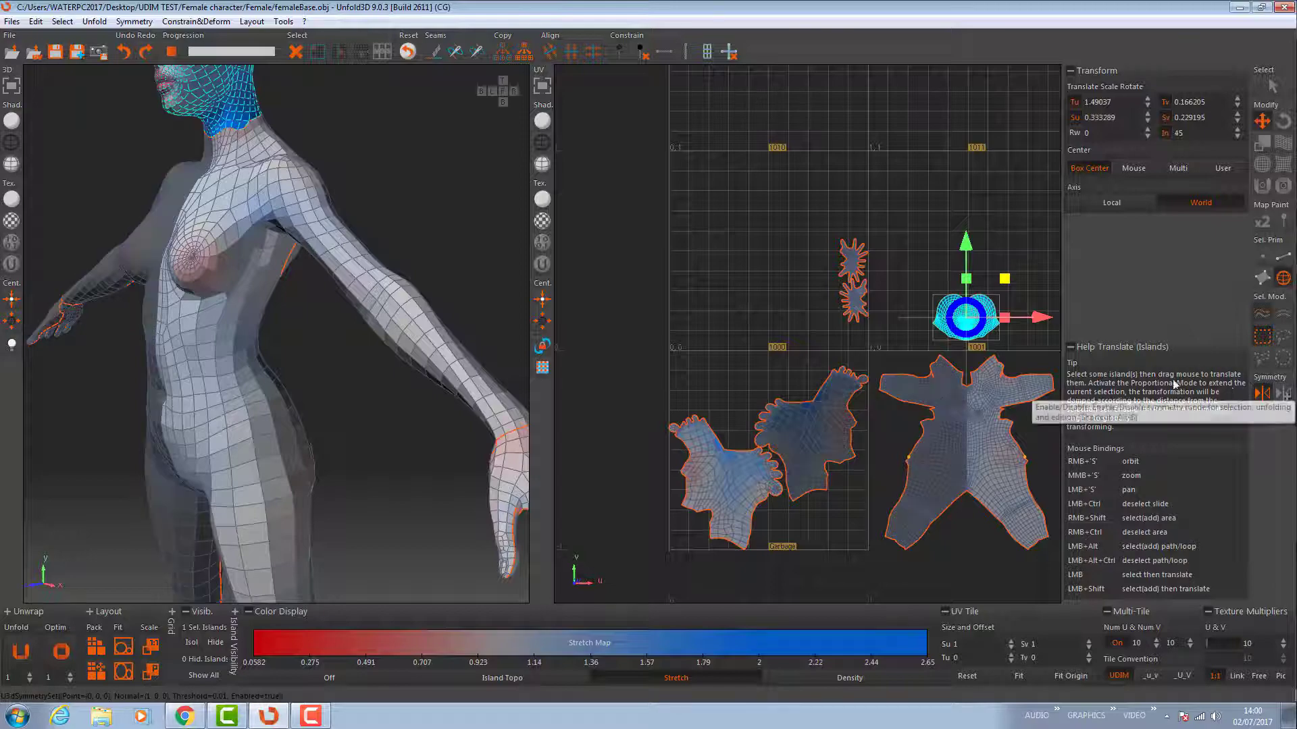
{"action": "left_click", "coordinate": [740, 481]}
{"action": "left_click_drag", "start_coordinate": [740, 481], "coordinate": [748, 291]}
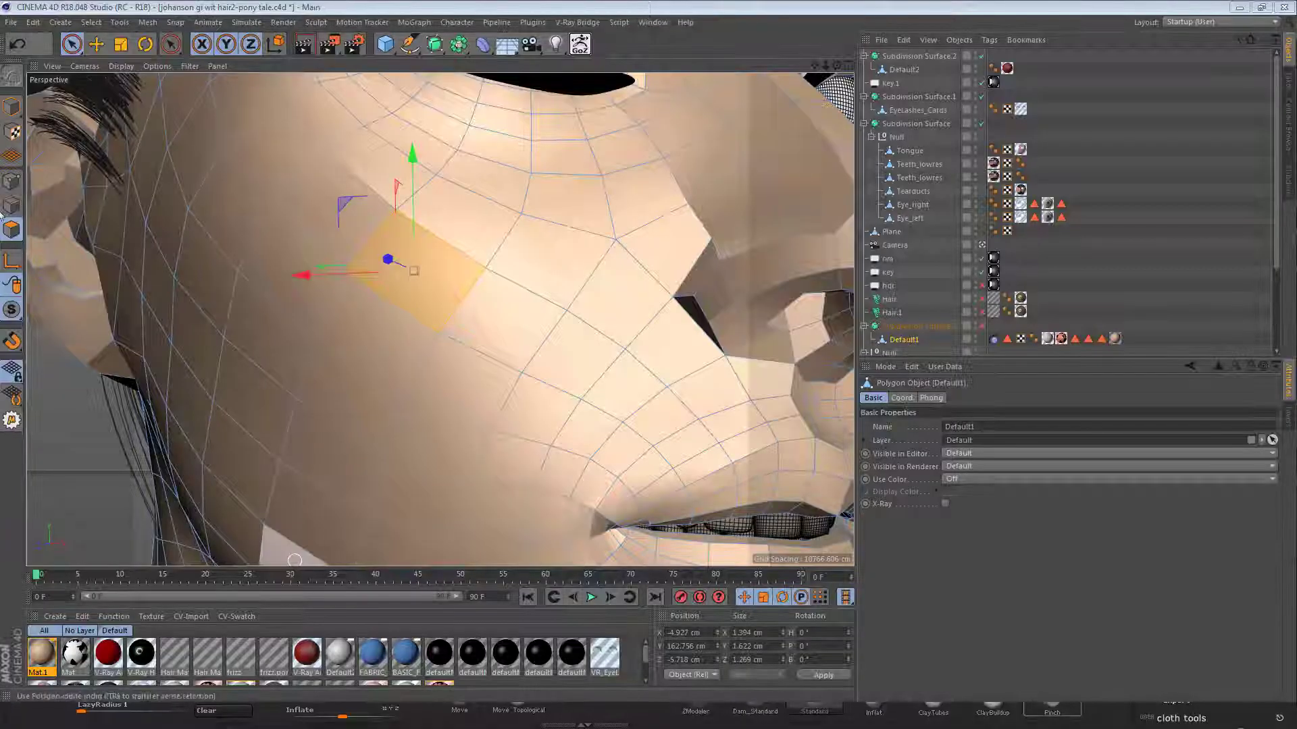
- In Cinema 4D, compare the face mesh in edge, polygon and point modes
{"action": "left_click", "coordinate": [13, 204]}
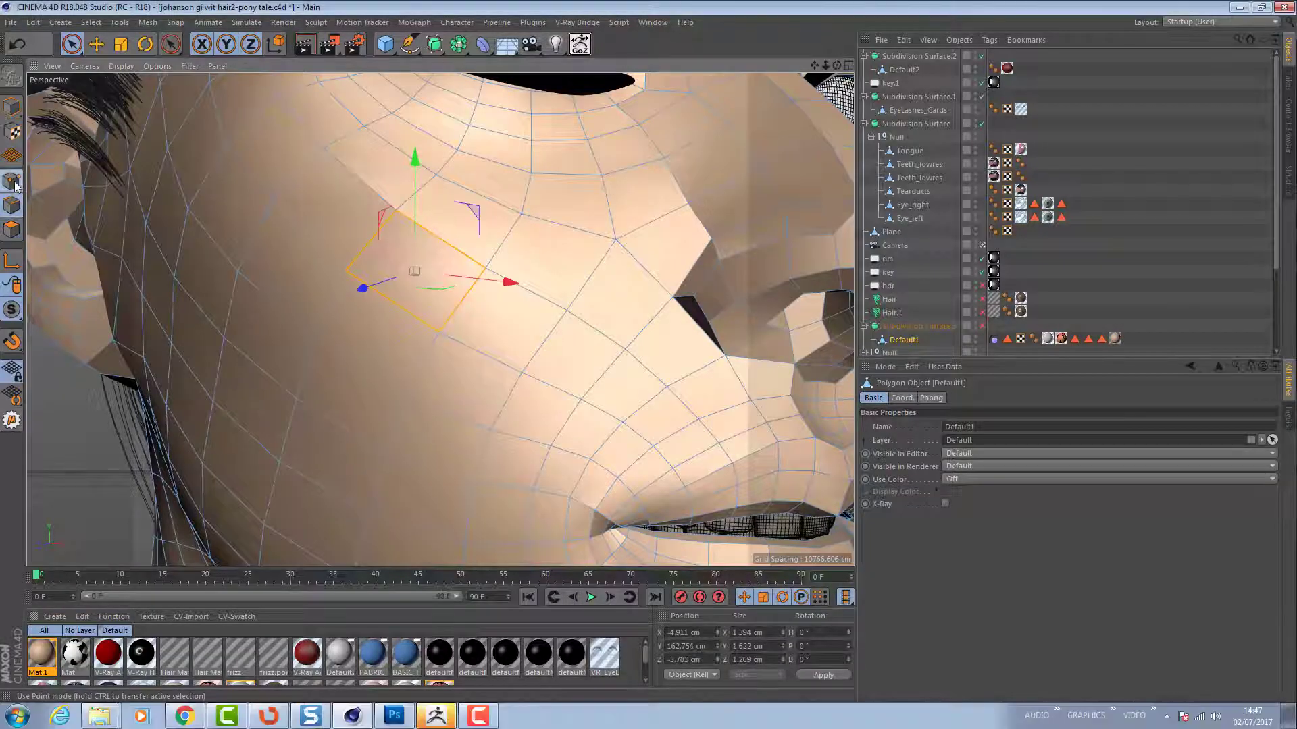
{"action": "left_click", "coordinate": [11, 230]}
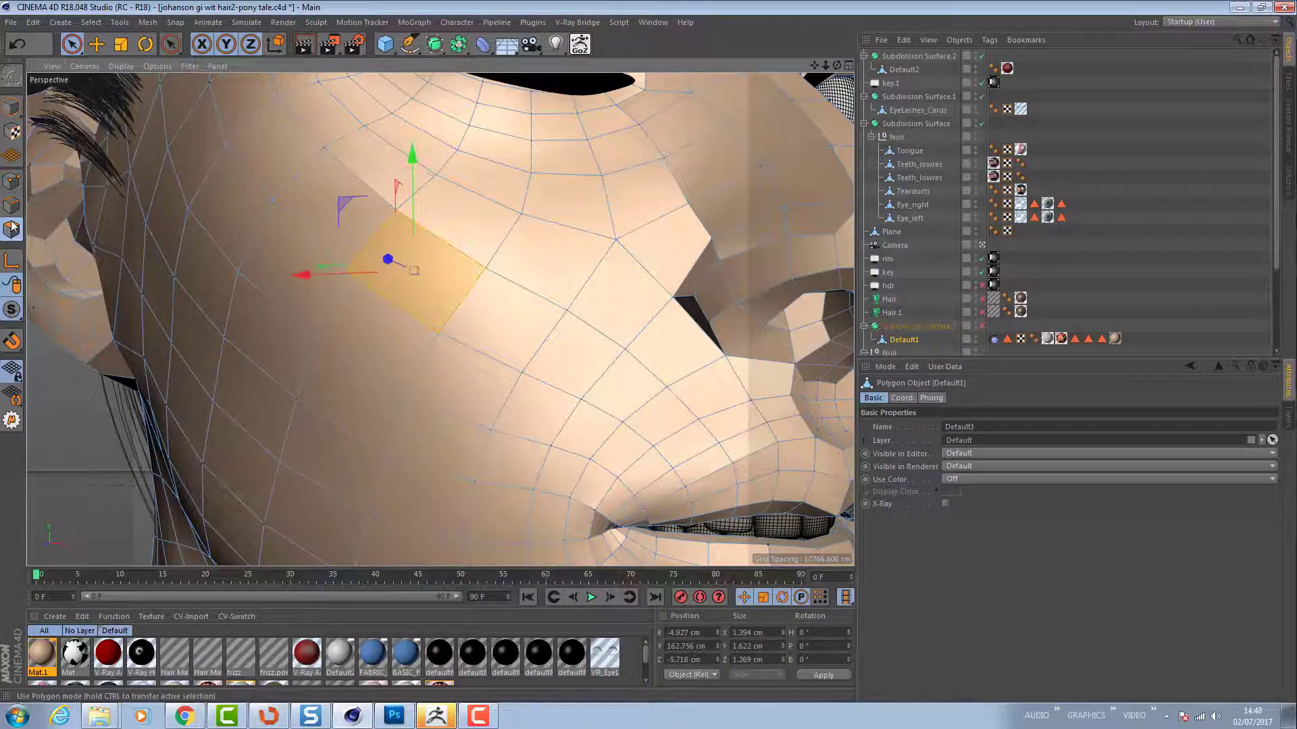
{"action": "left_click", "coordinate": [11, 181]}
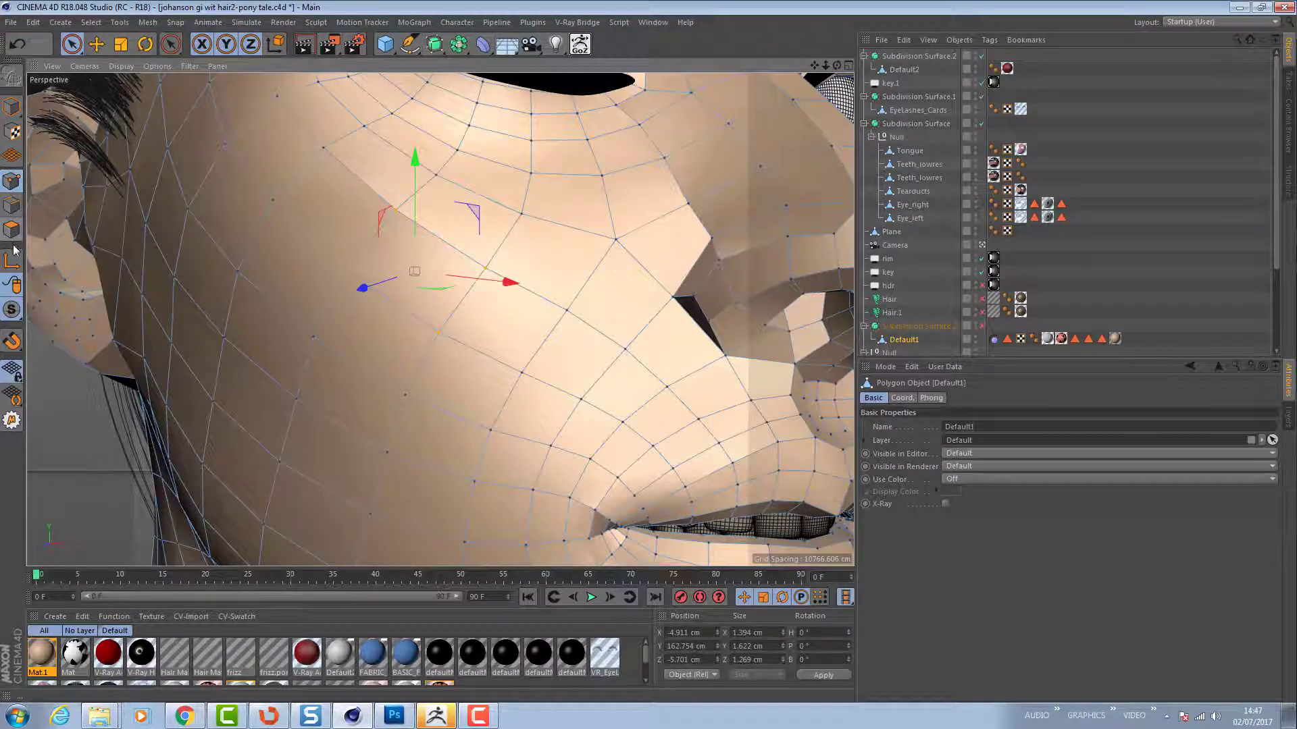
{"action": "left_click", "coordinate": [11, 230]}
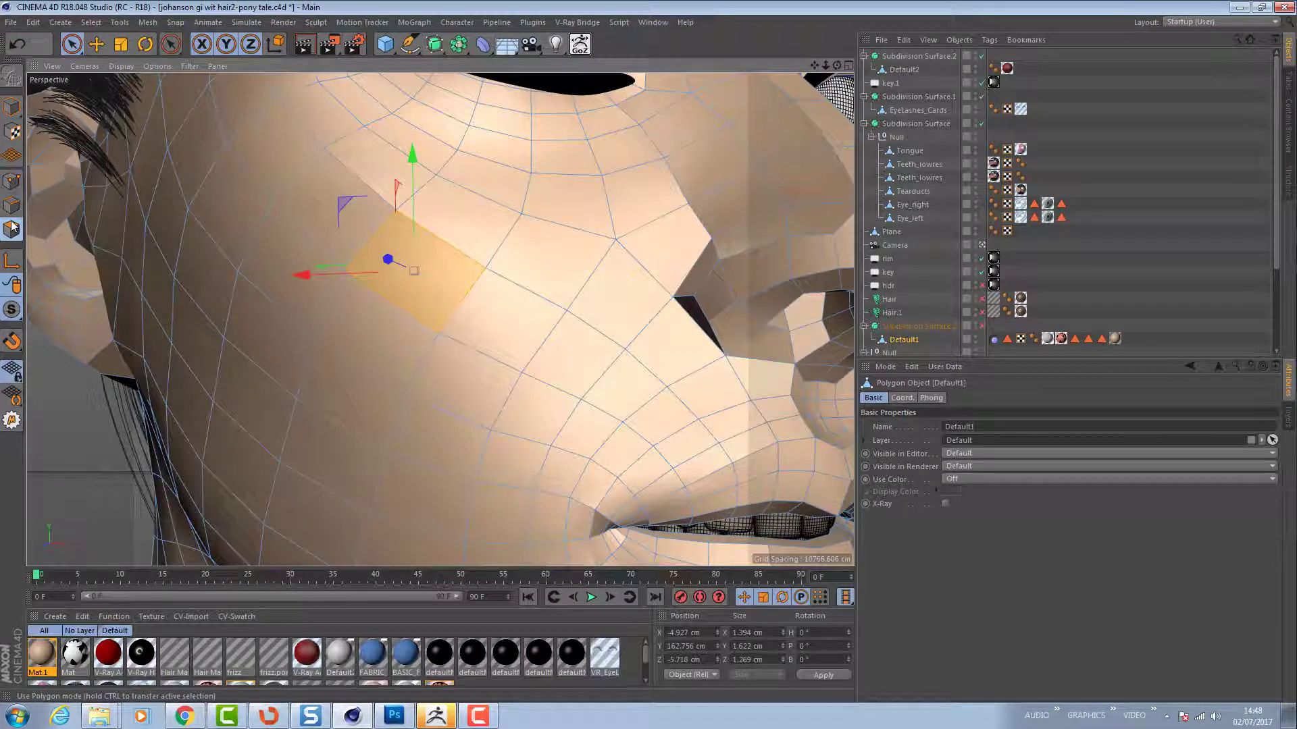
{"action": "left_click", "coordinate": [11, 180]}
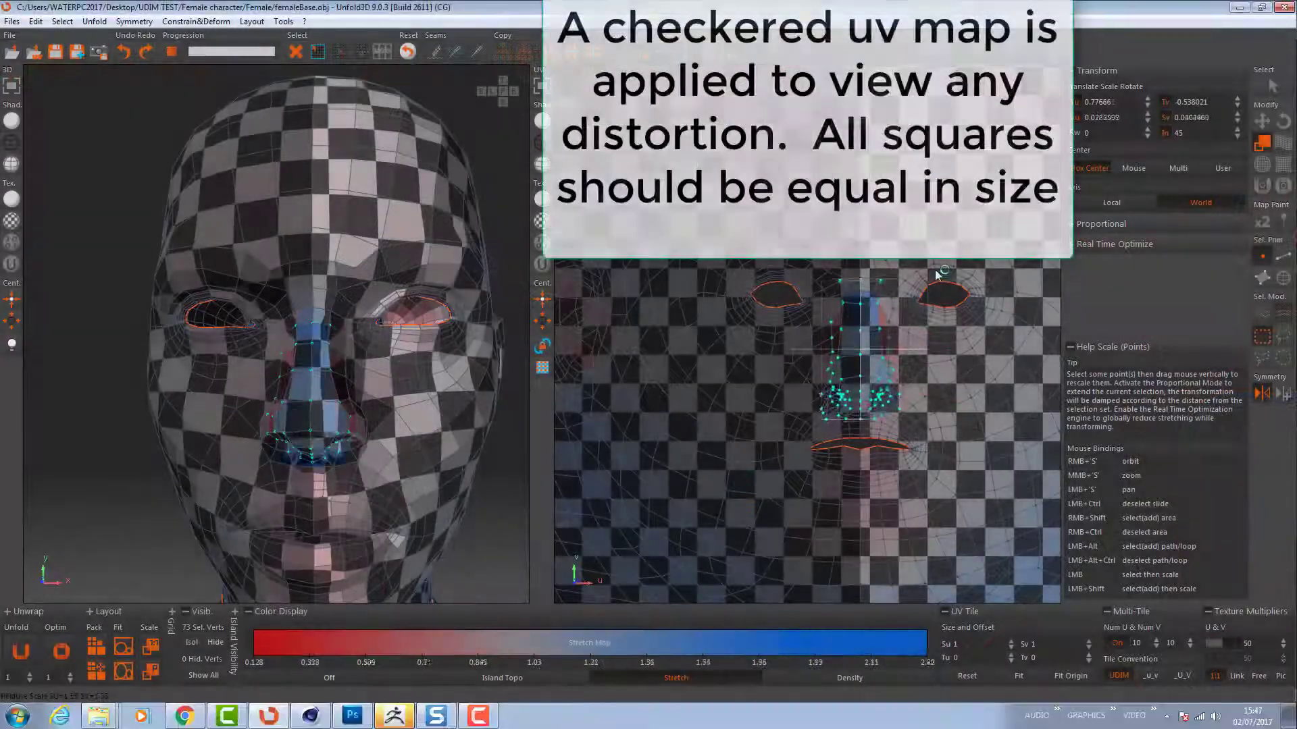
- In Unfold3D, rescale the nose's UV points, then the points around the eyes, to even out the checker squares
{"action": "left_click_drag", "start_coordinate": [937, 275], "coordinate": [901, 306]}
{"action": "left_click_drag", "start_coordinate": [893, 256], "coordinate": [1007, 359]}
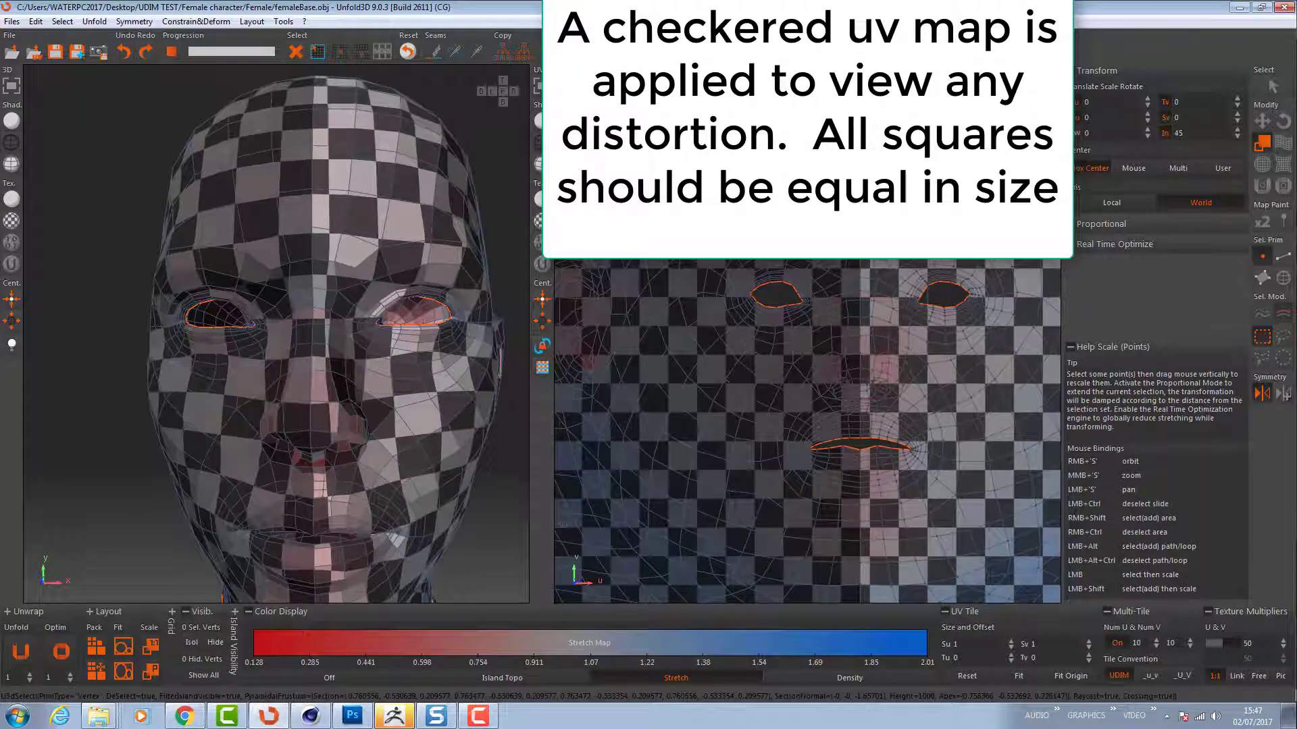
{"action": "left_click_drag", "start_coordinate": [882, 257], "coordinate": [1019, 329]}
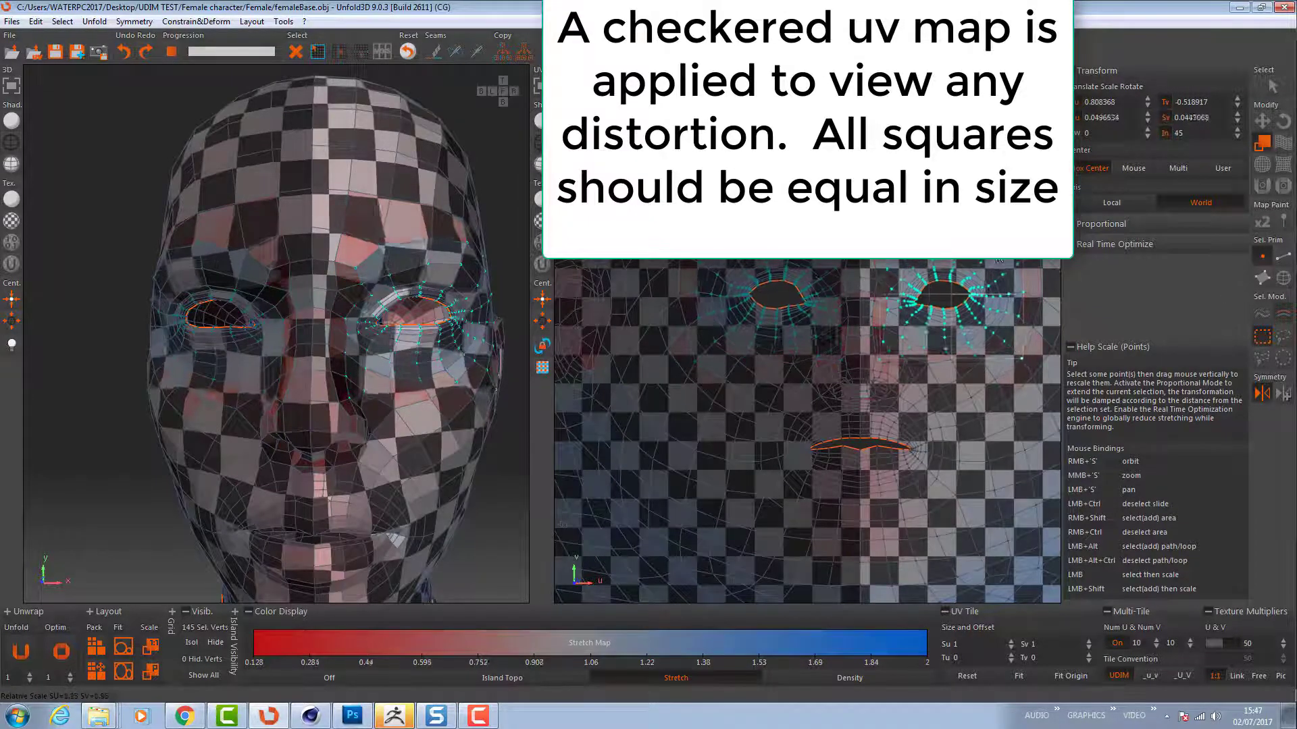
{"action": "left_click_drag", "start_coordinate": [999, 258], "coordinate": [993, 273]}
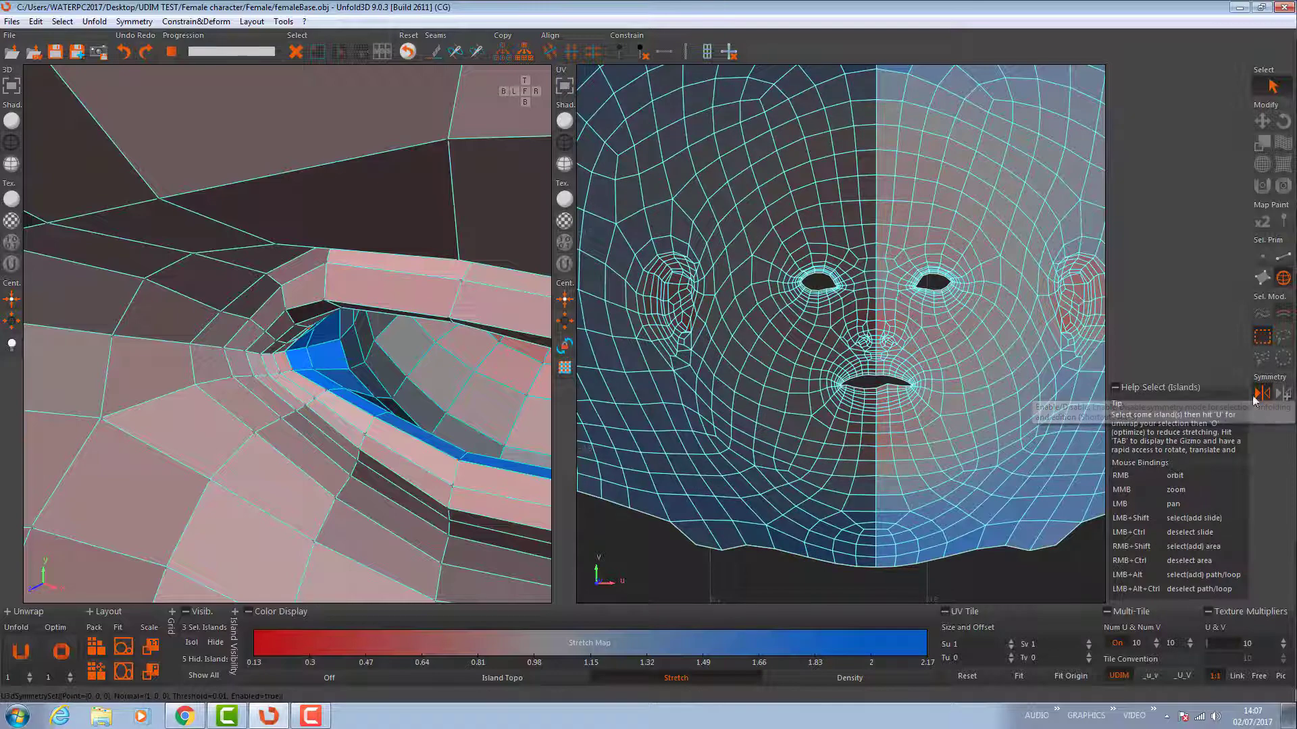
- Run Optimize twice on the selected head islands to further reduce UV distortion
{"action": "left_click", "coordinate": [60, 651]}
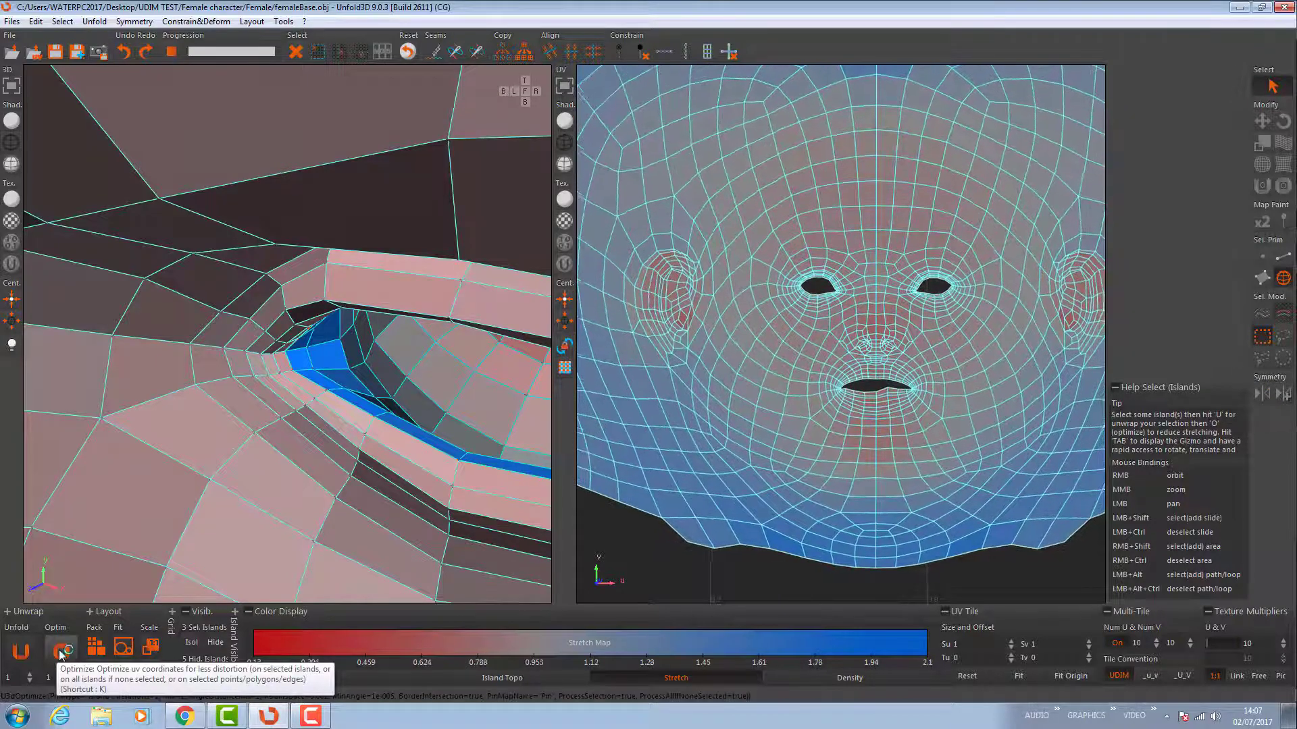
{"action": "left_click", "coordinate": [59, 655]}
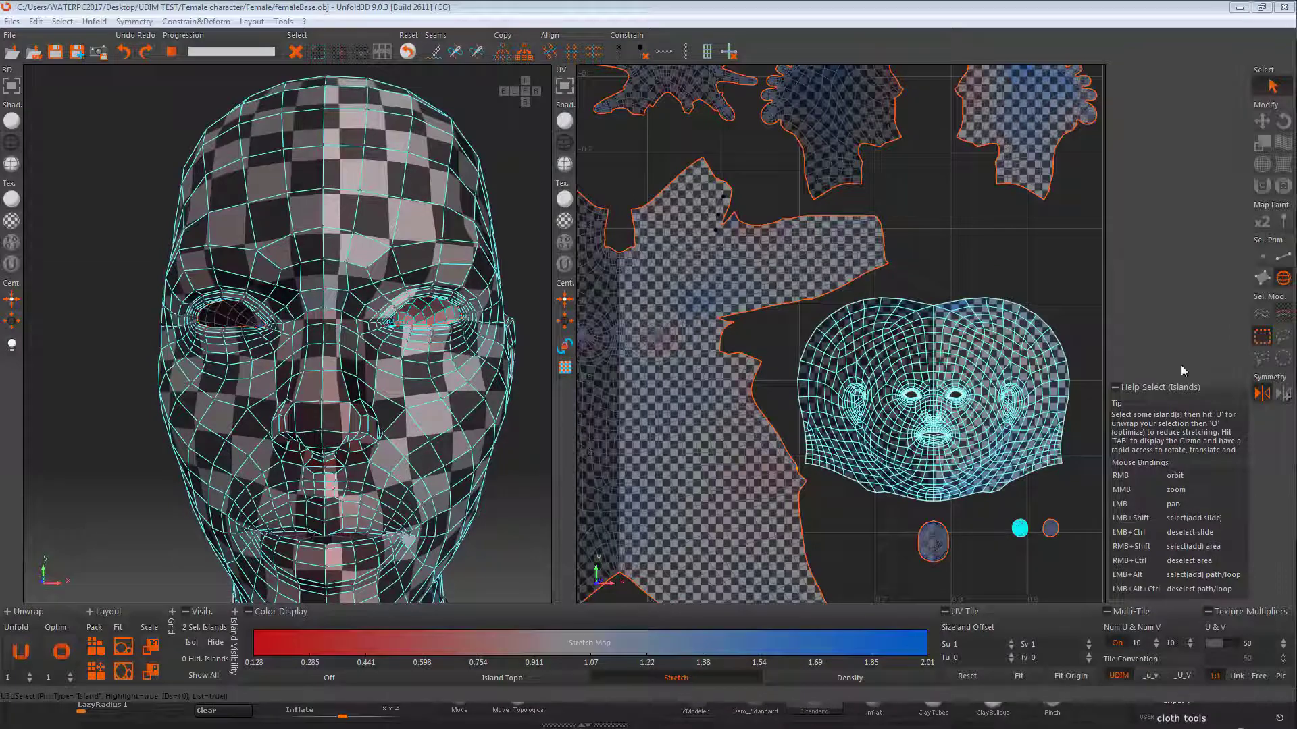
- Examine the checker pattern on the head for distortion in the UV layout and on the 3D face from several angles
{"action": "left_click_drag", "start_coordinate": [974, 439], "coordinate": [921, 348]}
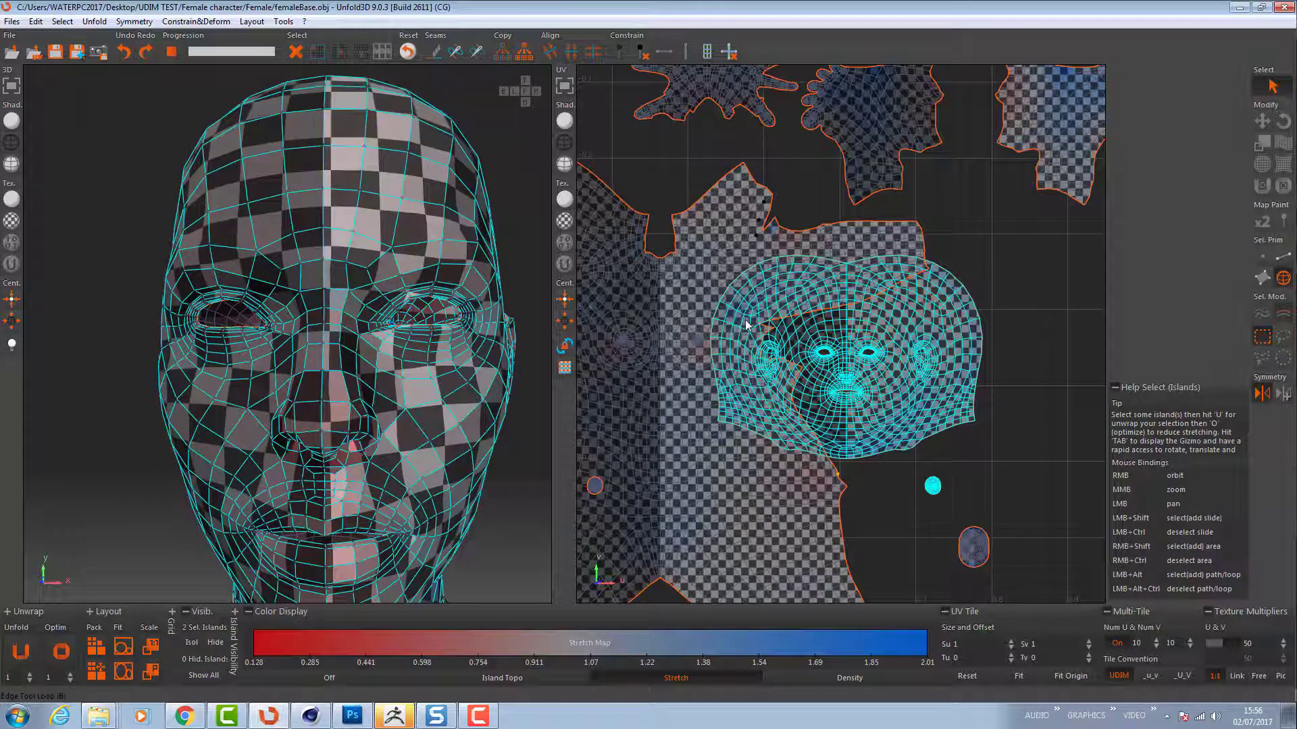
{"action": "scroll", "coordinate": [756, 327], "scroll_direction": "up", "scroll_amount": 4}
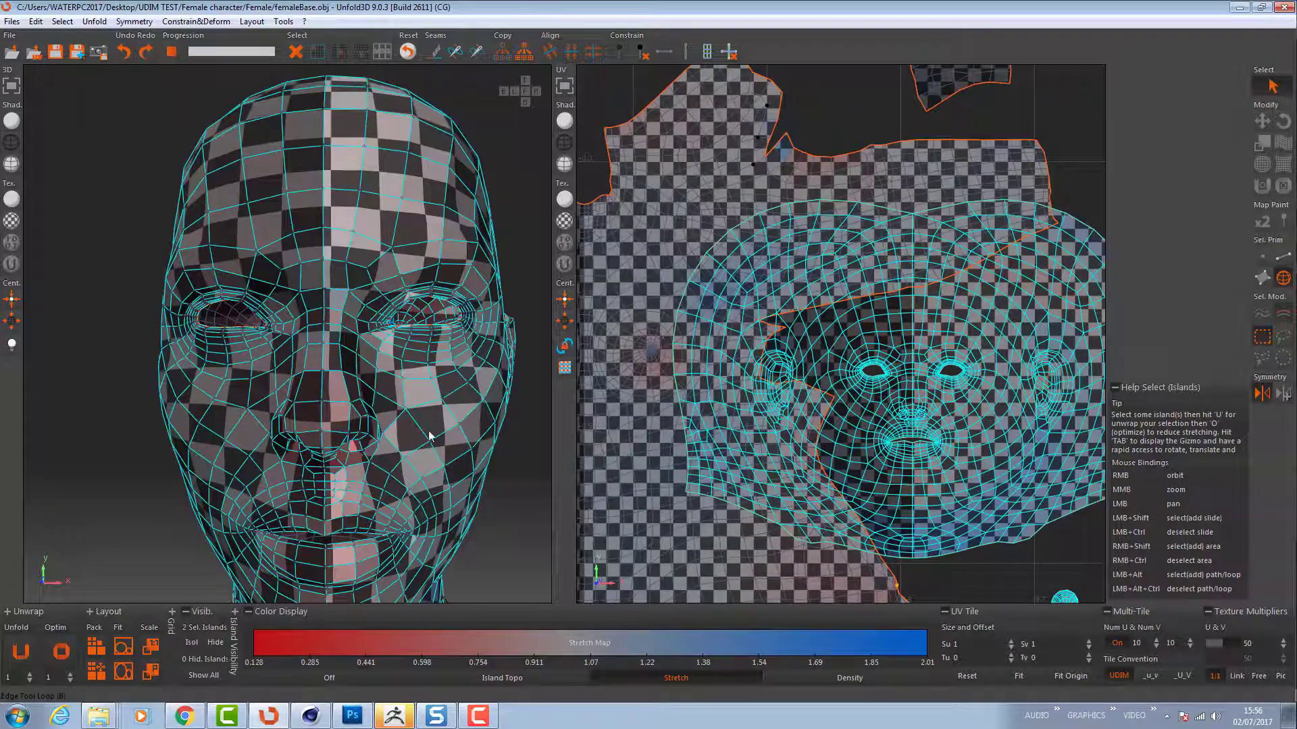
{"action": "middle_click_drag", "start_coordinate": [439, 445], "coordinate": [318, 365]}
{"action": "right_click_drag", "start_coordinate": [317, 365], "coordinate": [394, 390]}
{"action": "middle_click_drag", "start_coordinate": [394, 390], "coordinate": [354, 388]}
{"action": "mouse_move", "coordinate": [355, 388]}
{"action": "right_mouse_down"}
{"action": "mouse_move", "coordinate": [318, 403]}
{"action": "mouse_move", "coordinate": [365, 407]}
{"action": "right_mouse_up"}
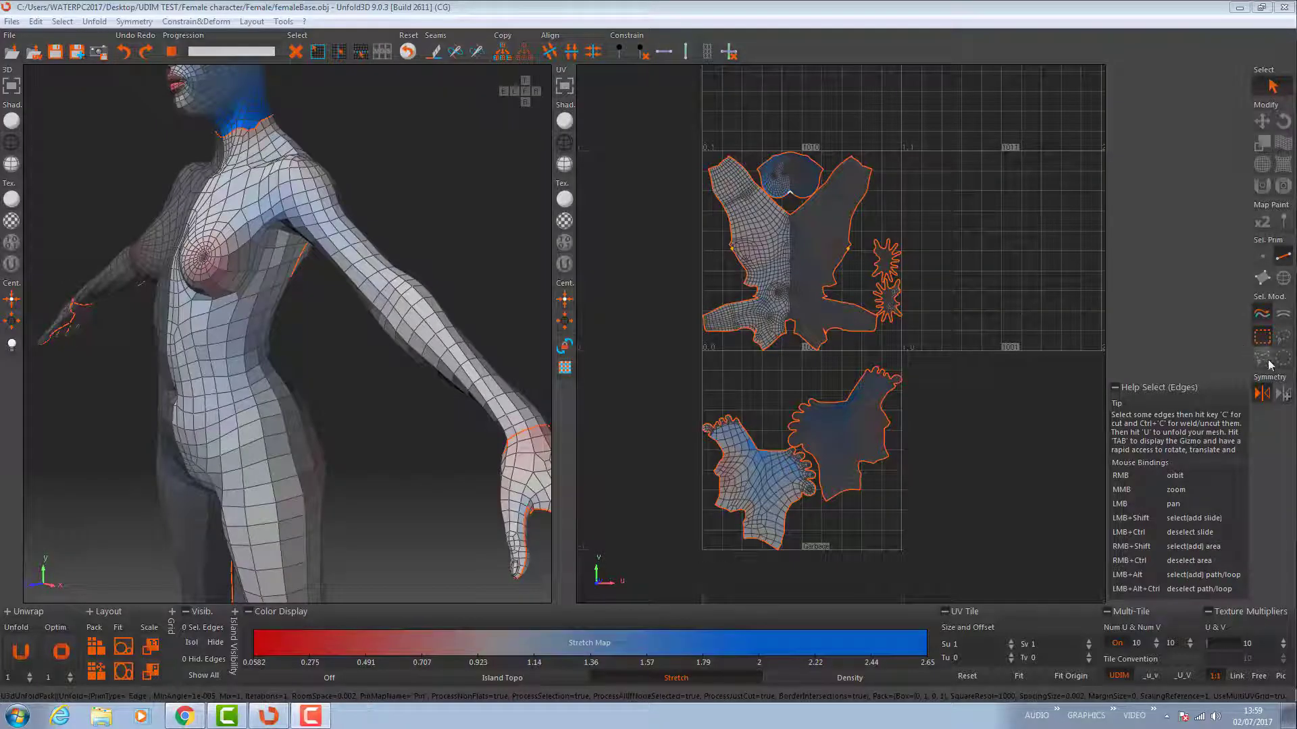
- Turn off symmetry and set up the Translate tool to work on whole UV islands
{"action": "left_click", "coordinate": [1268, 395]}
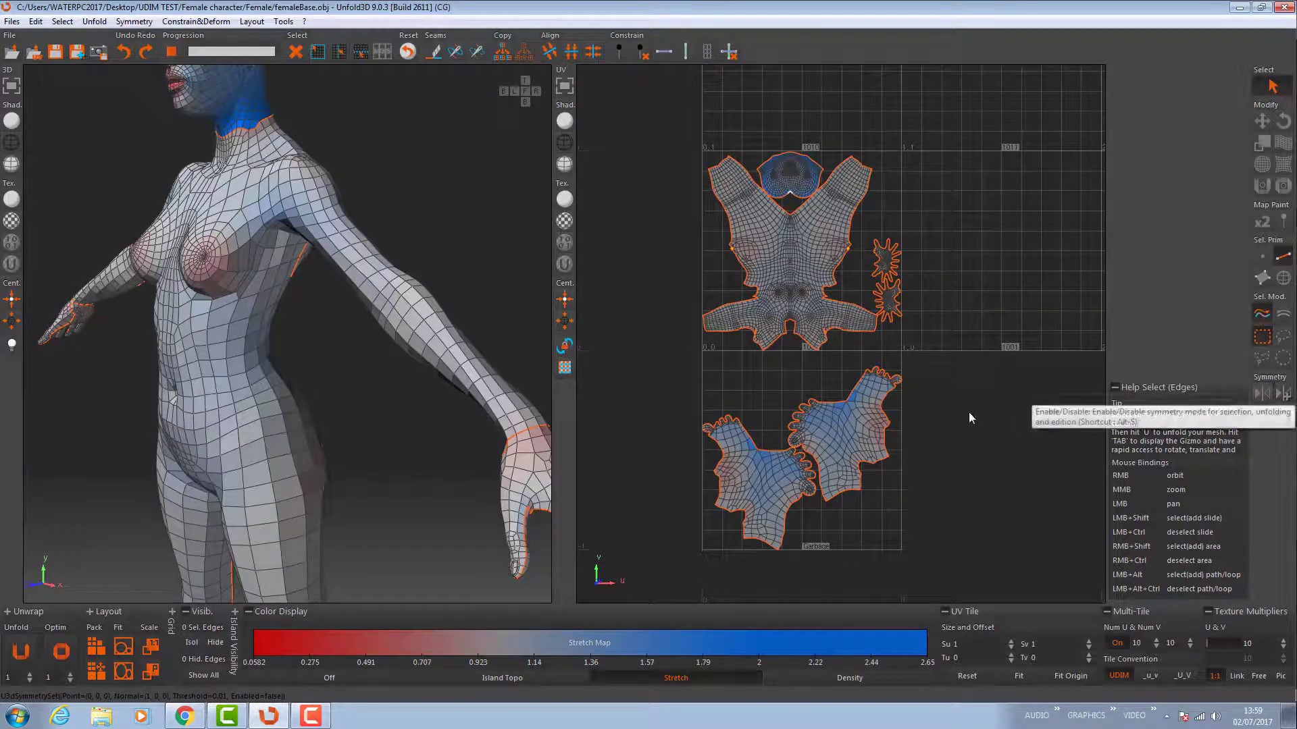
{"action": "left_click", "coordinate": [1263, 120]}
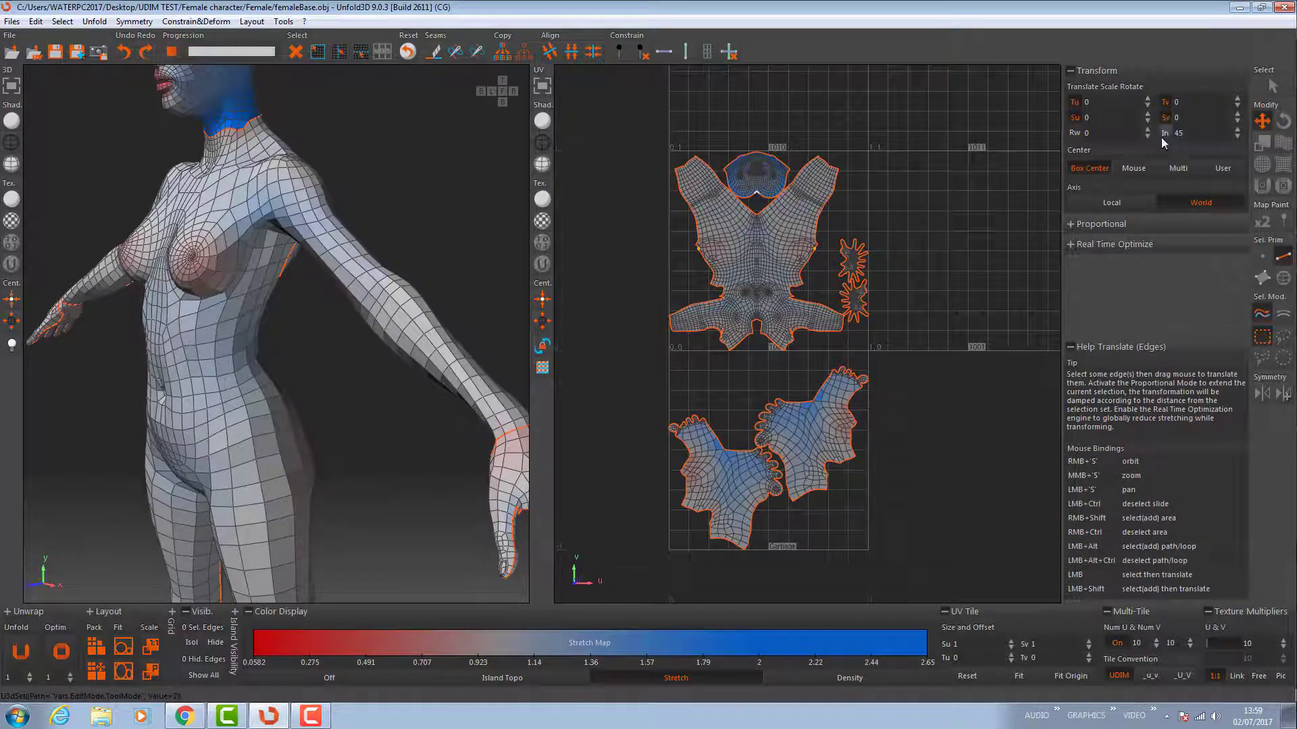
{"action": "left_click", "coordinate": [1163, 135]}
{"action": "left_click", "coordinate": [1283, 278]}
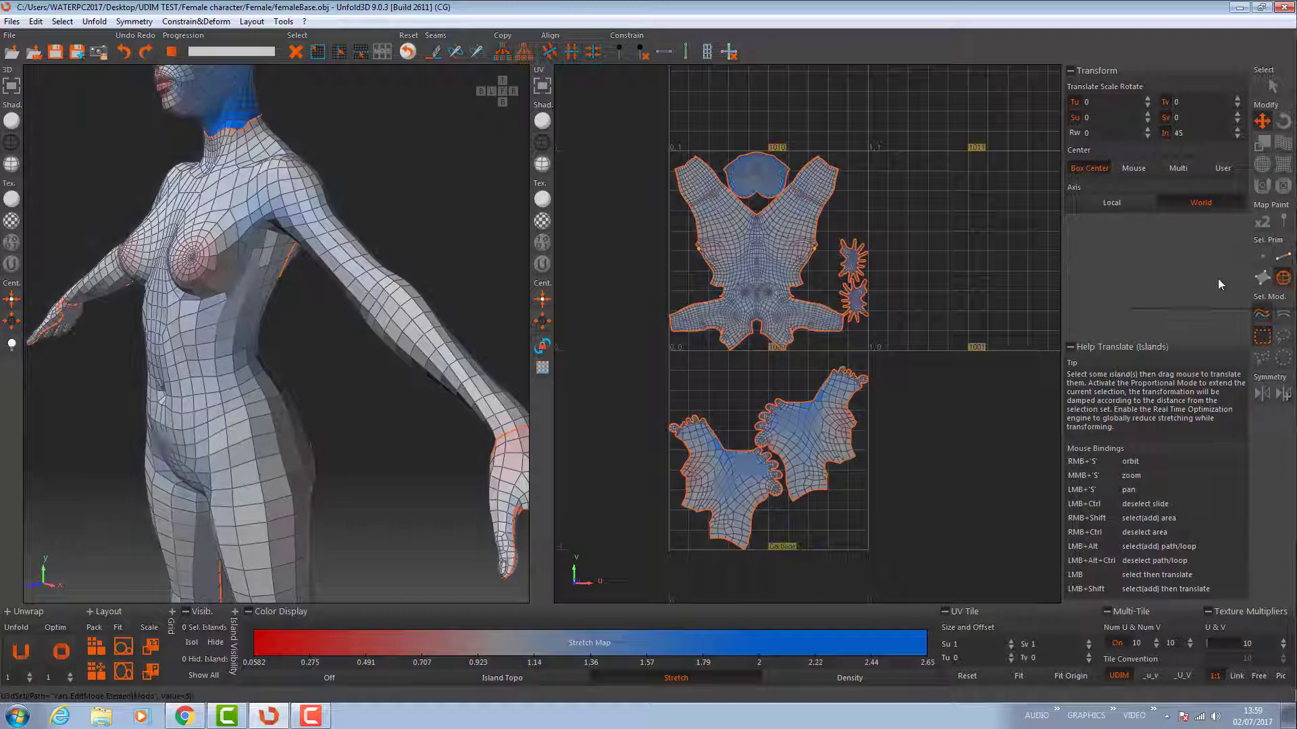
- Rotate the body UV island 180° and move it out of tile 1000 to the free space beside the Garbage tile
{"action": "left_click", "coordinate": [791, 250]}
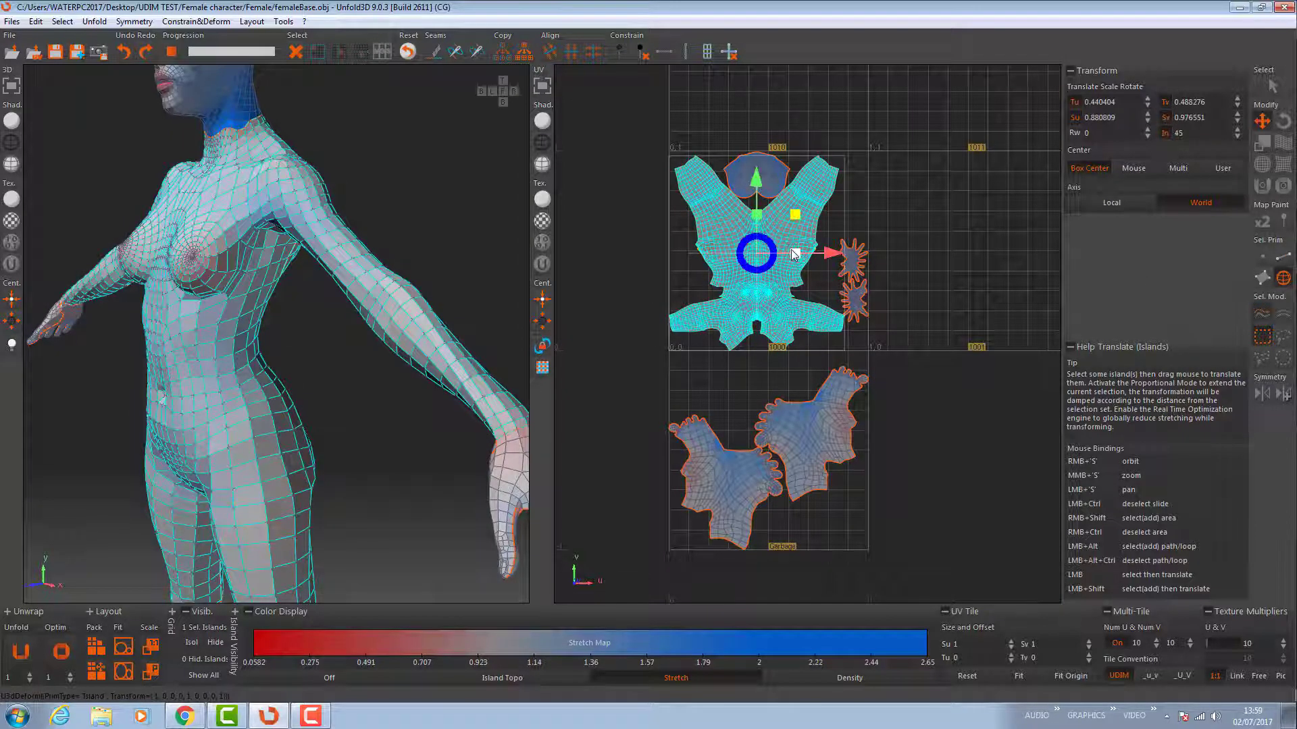
{"action": "left_click_drag", "start_coordinate": [769, 241], "coordinate": [567, 550]}
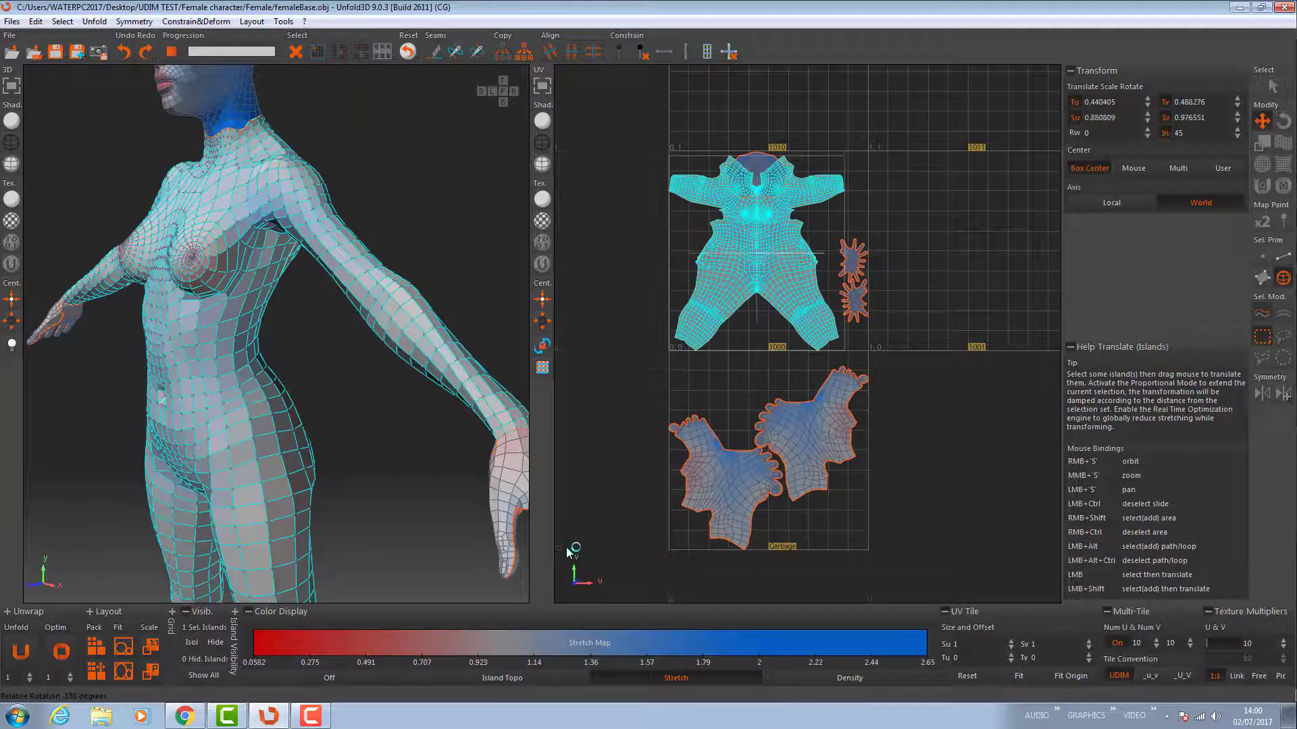
{"action": "left_click_drag", "start_coordinate": [757, 182], "coordinate": [757, 383]}
{"action": "left_click_drag", "start_coordinate": [835, 444], "coordinate": [1045, 443]}
- Rotate the head UV island 180° and move it above the body island's neck, to about U 1.49, V 0.17
{"action": "left_click", "coordinate": [778, 185]}
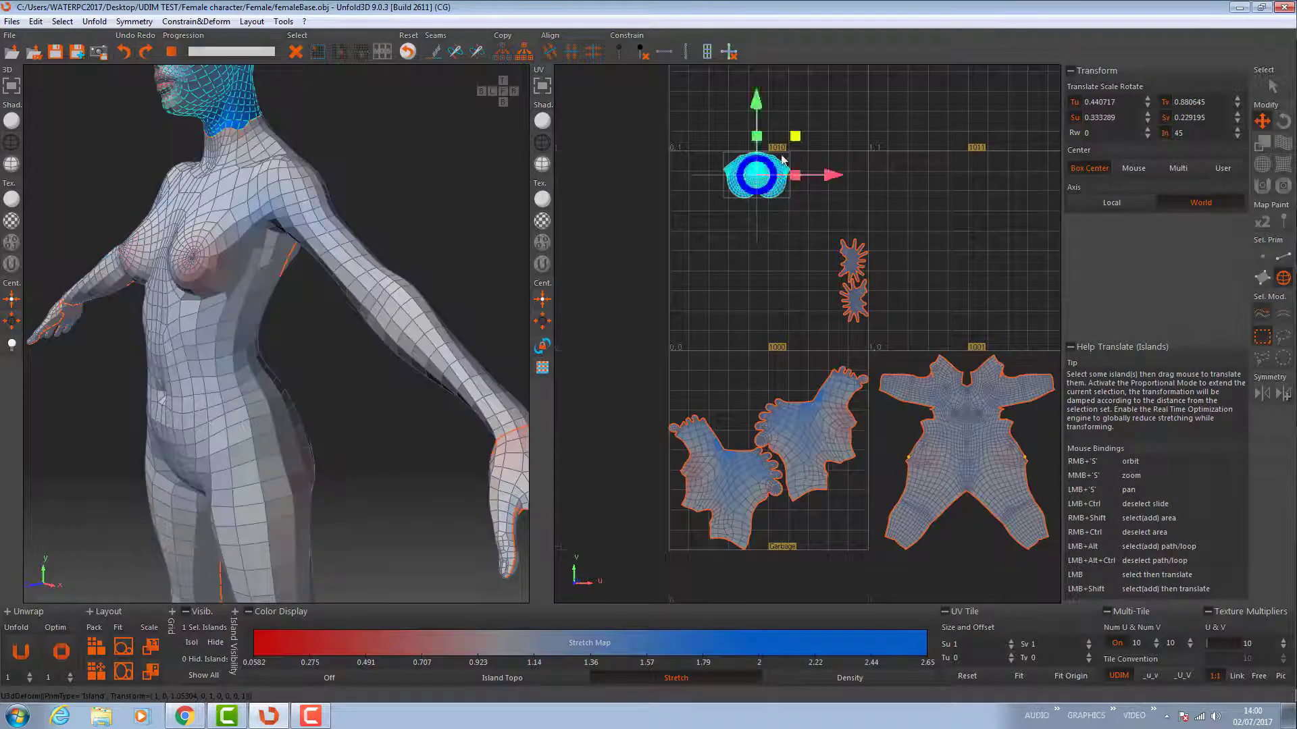
{"action": "left_click_drag", "start_coordinate": [771, 166], "coordinate": [756, 484]}
{"action": "left_click_drag", "start_coordinate": [805, 240], "coordinate": [856, 323]}
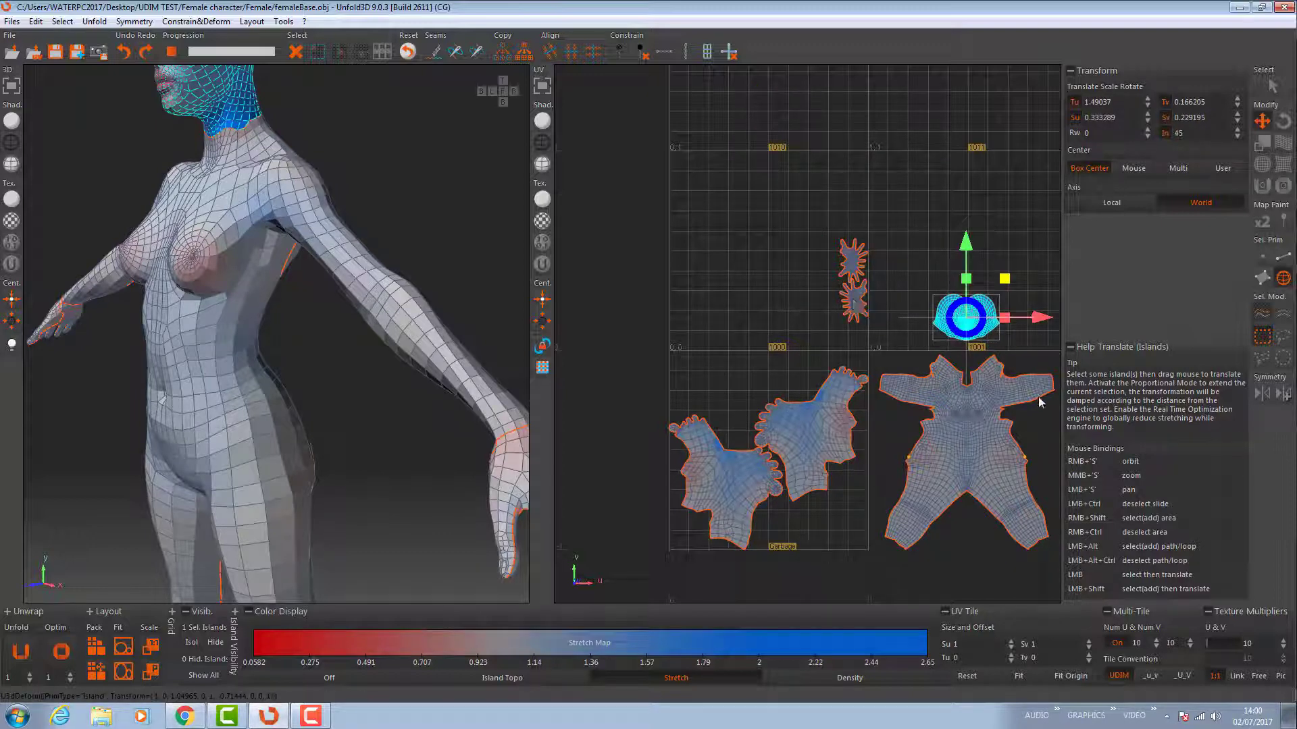
- Turn on symmetry and move the mirrored pair of foot UV islands from the Garbage tile up into tile 1000
{"action": "left_click", "coordinate": [1260, 395]}
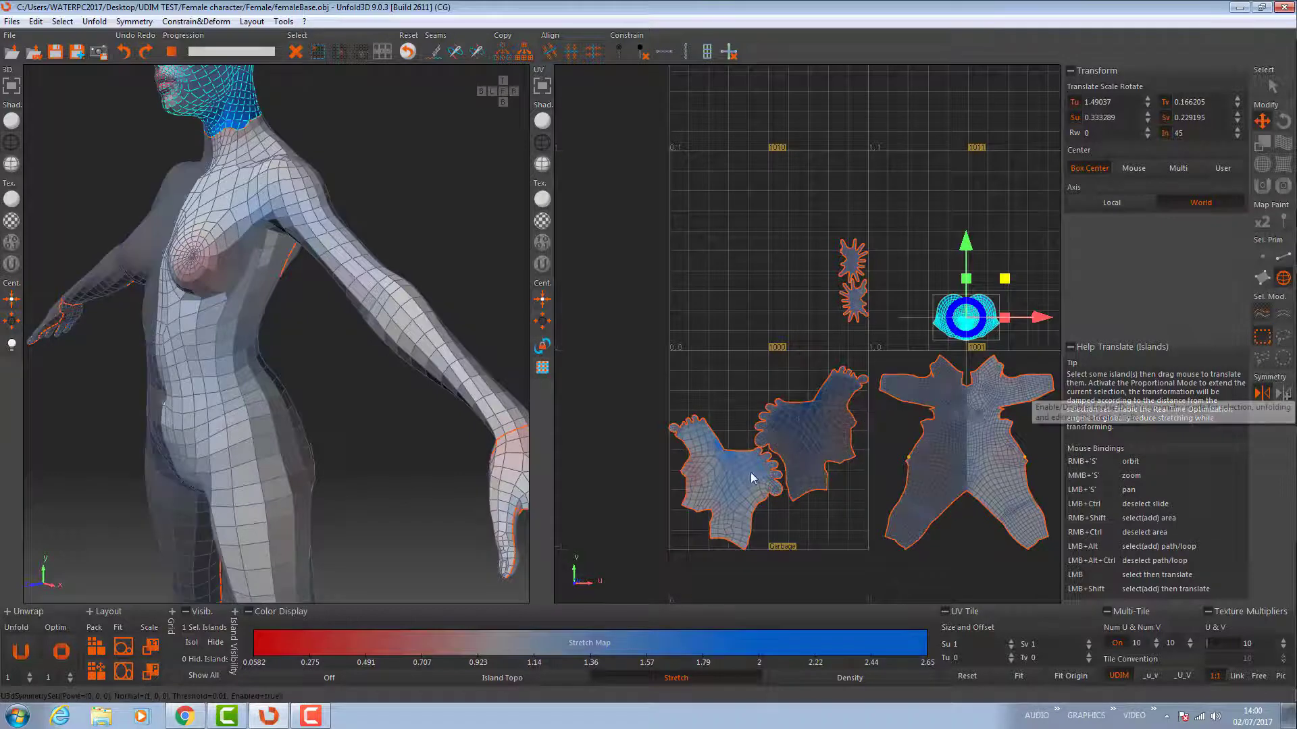
{"action": "left_click_drag", "start_coordinate": [752, 464], "coordinate": [664, 250]}
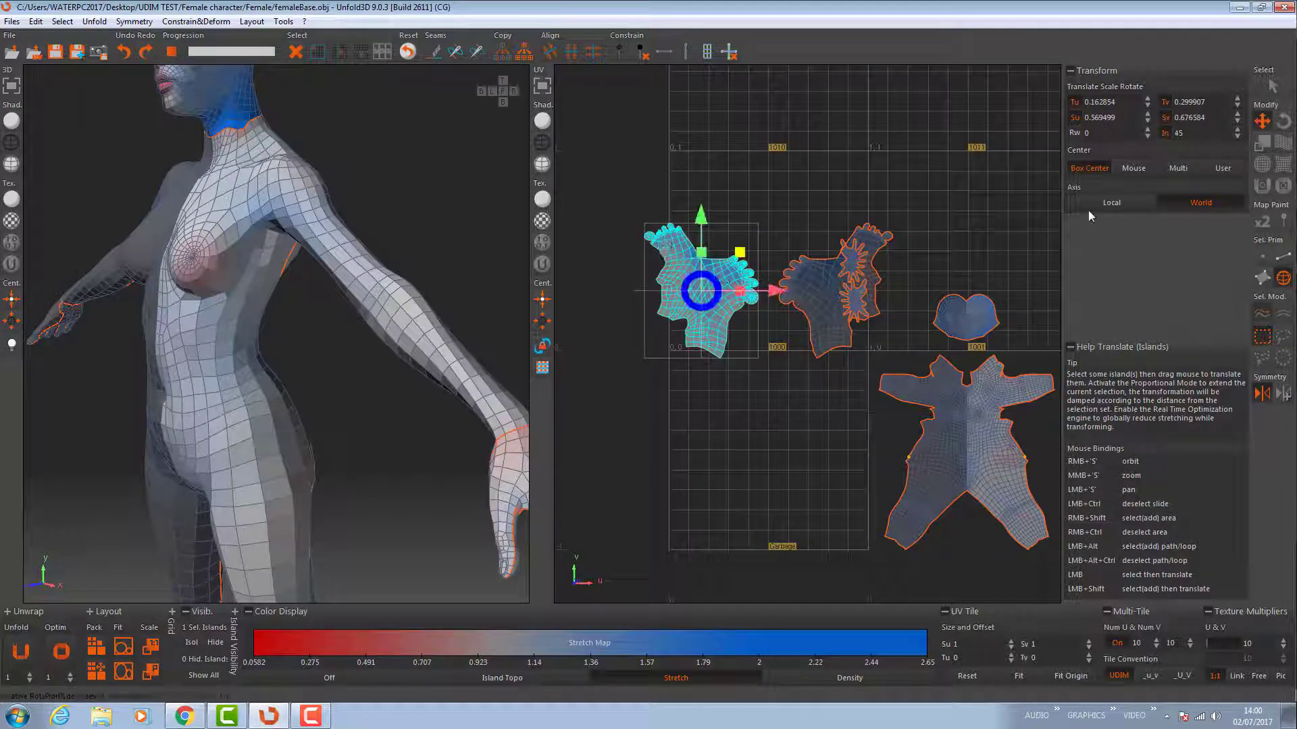
{"action": "left_click_drag", "start_coordinate": [777, 290], "coordinate": [799, 294]}
{"action": "left_click", "coordinate": [799, 294]}
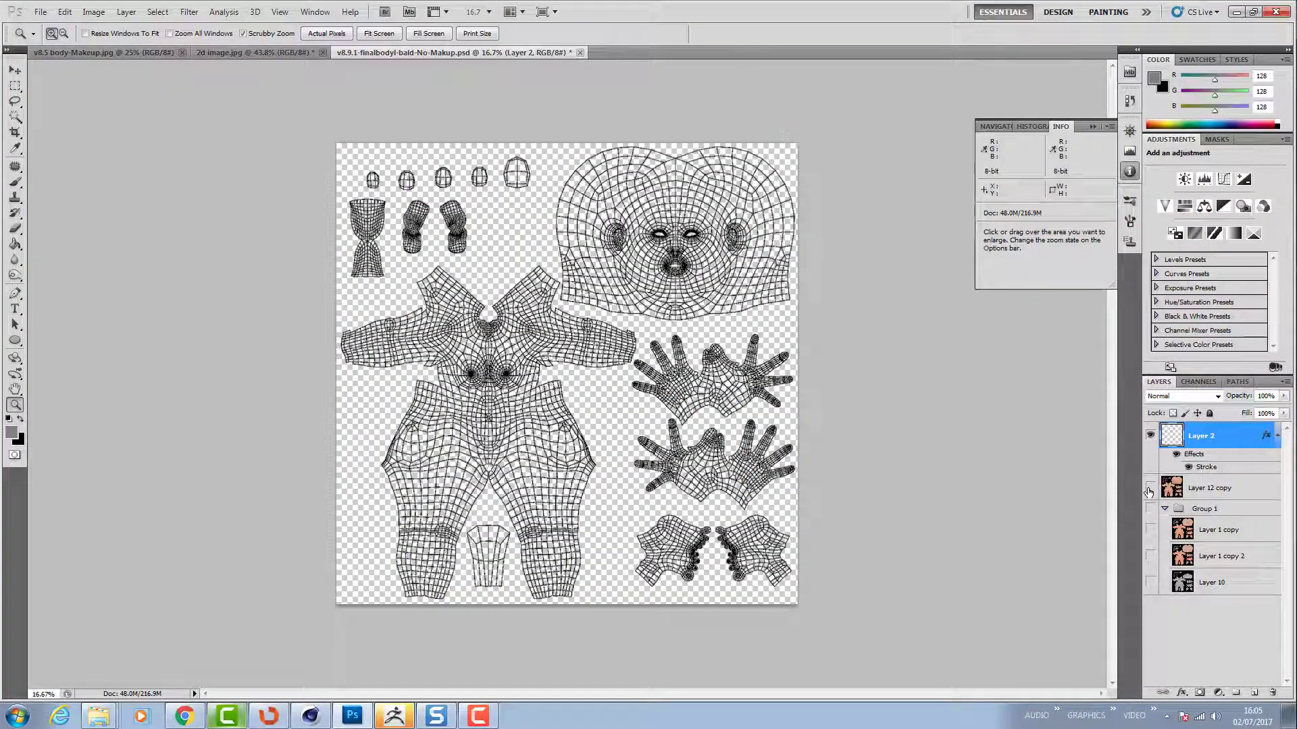
- In Photoshop, reduce the size of Layer 2's stroke and preview the wireframe over the Layer 12 copy skin texture
{"action": "left_click", "coordinate": [1150, 488]}
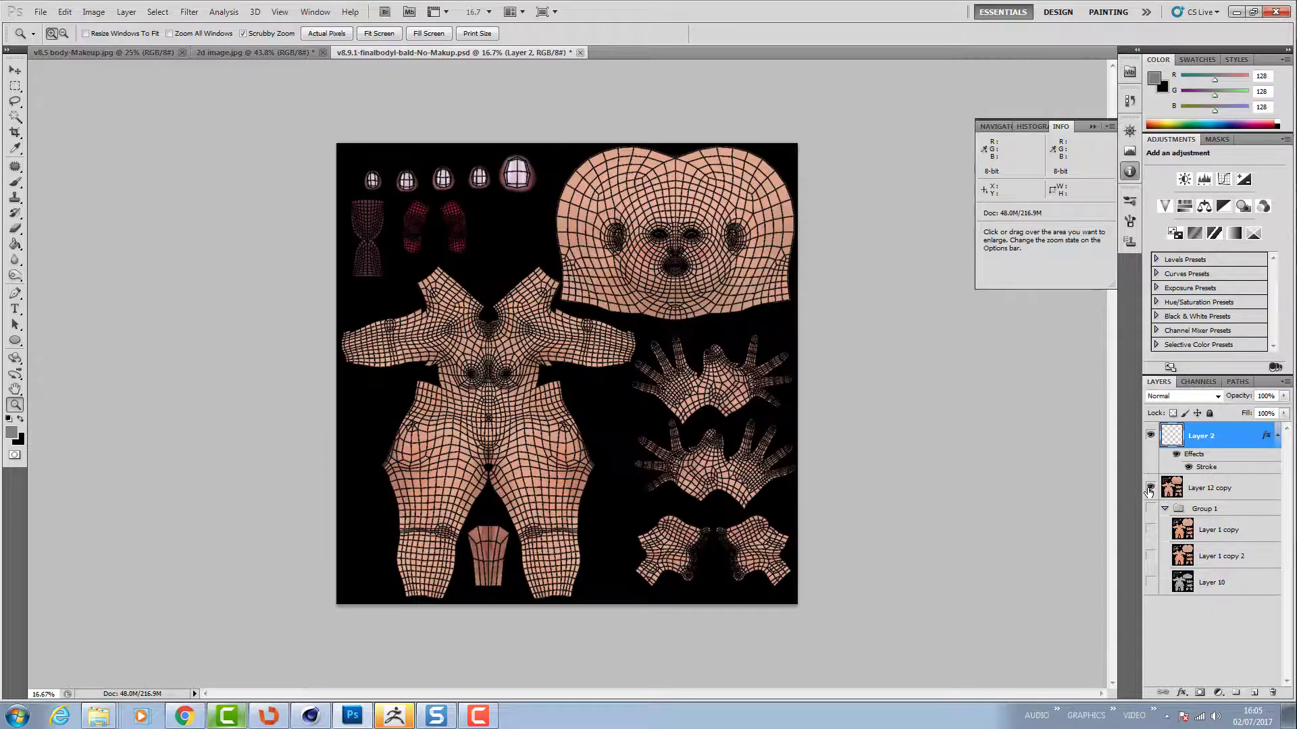
{"action": "left_click", "coordinate": [1150, 488]}
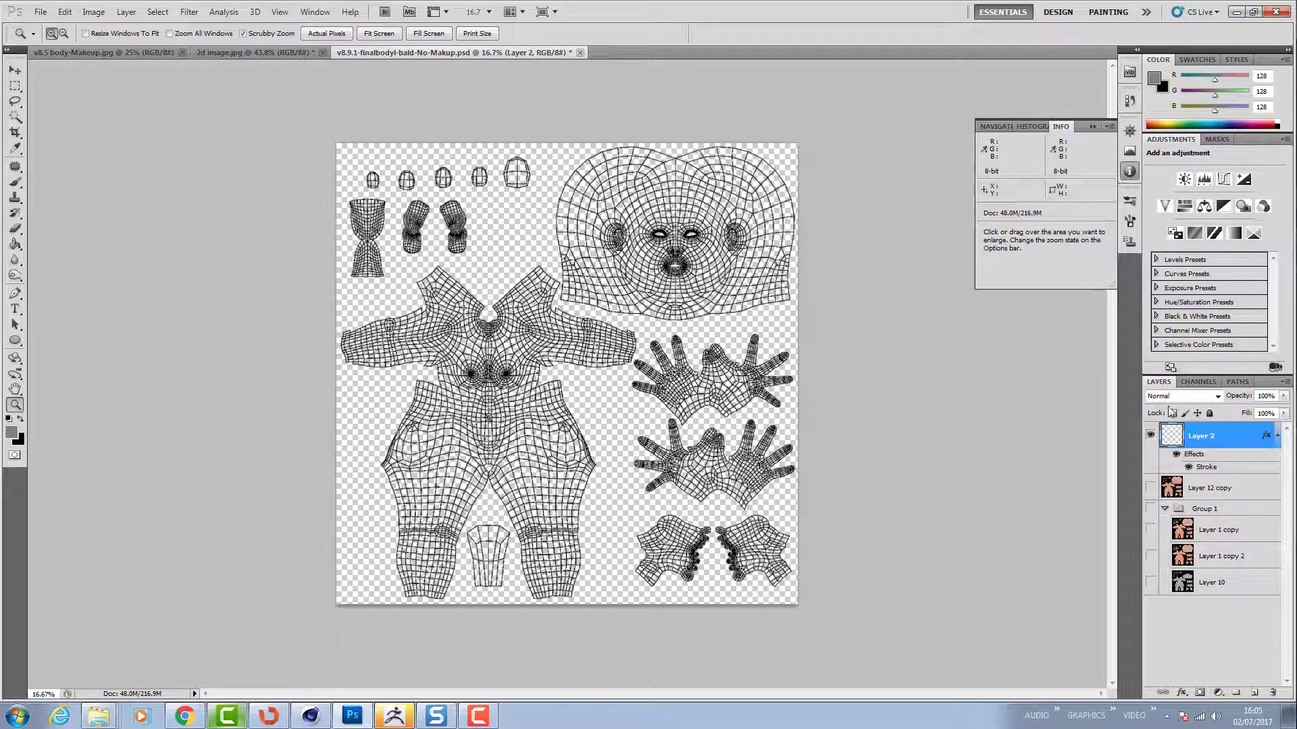
{"action": "double_click", "coordinate": [1202, 467]}
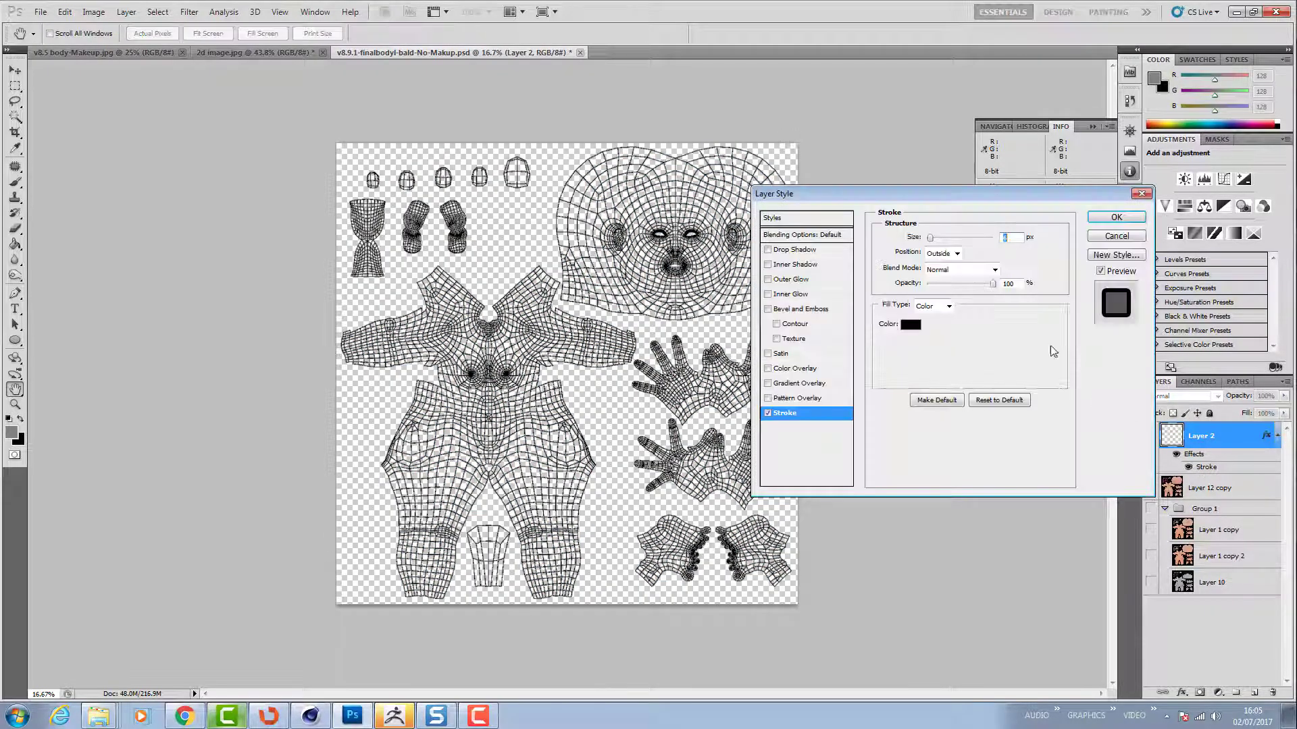
{"action": "left_click_drag", "start_coordinate": [930, 238], "coordinate": [929, 241]}
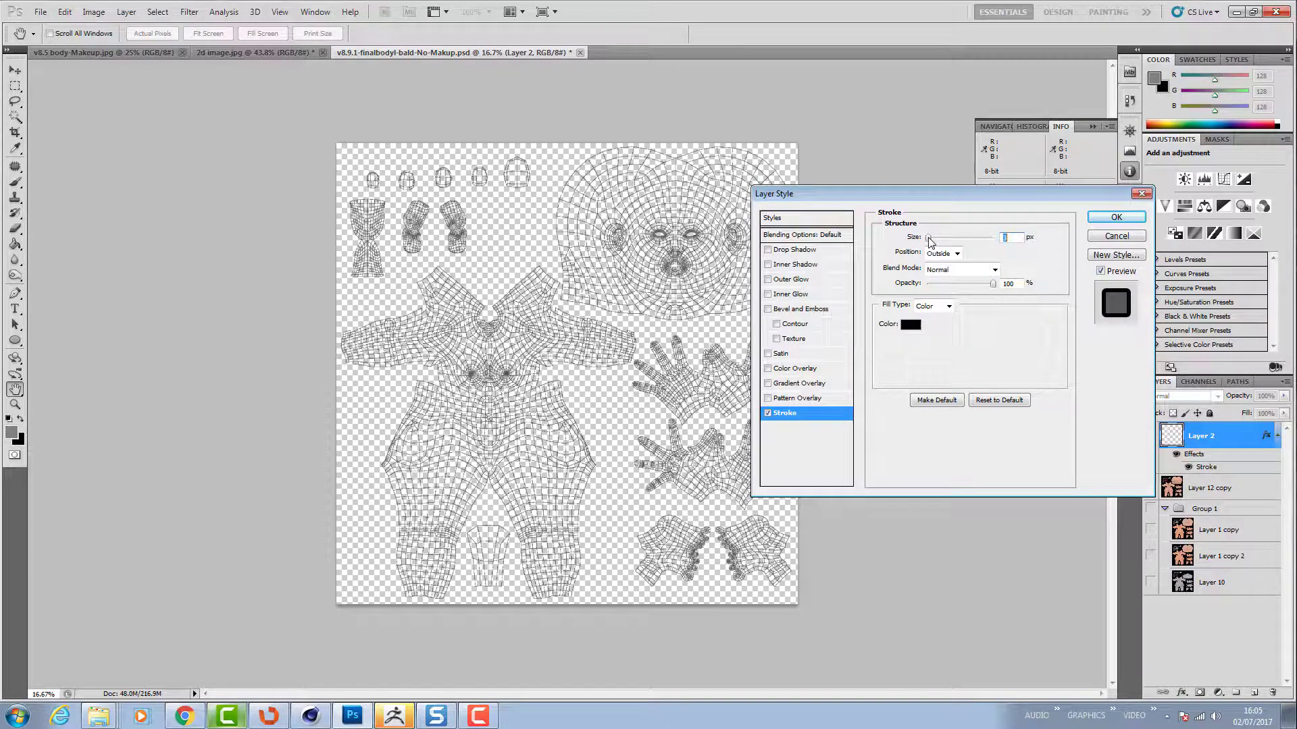
{"action": "left_click", "coordinate": [1136, 217]}
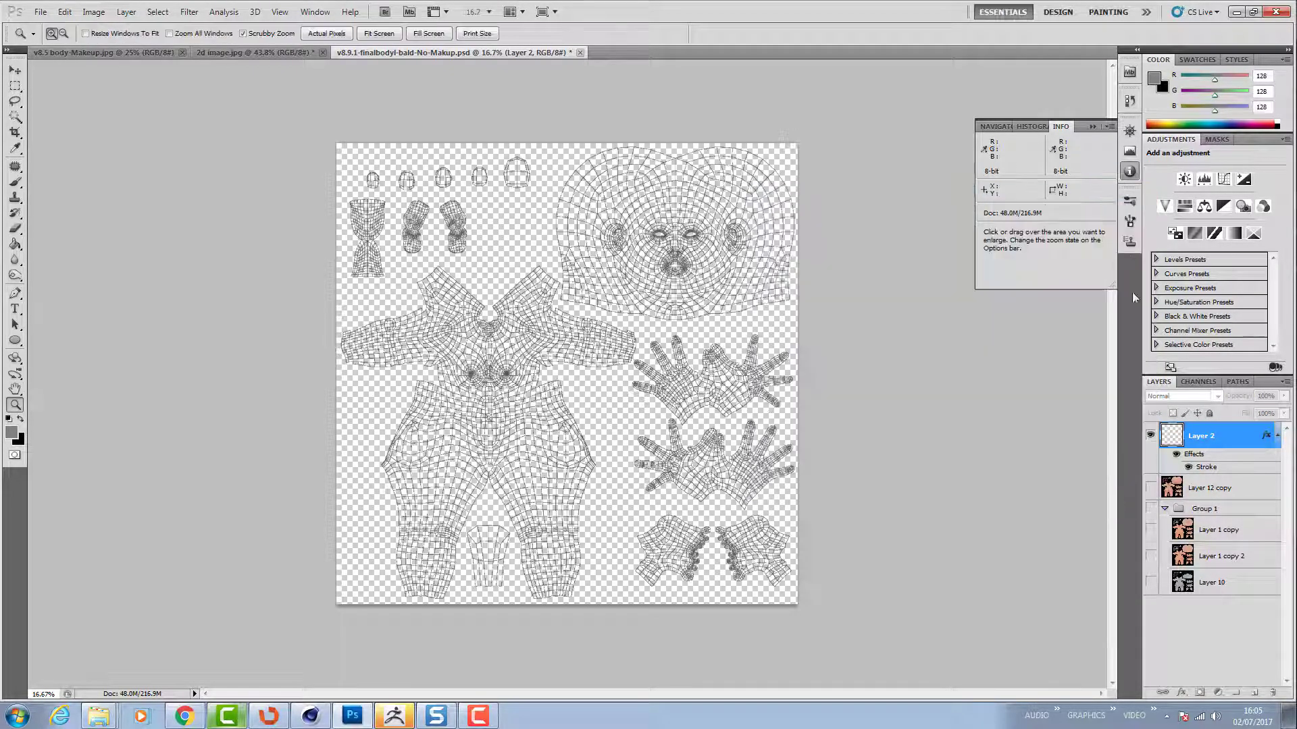
{"action": "left_click", "coordinate": [1150, 488]}
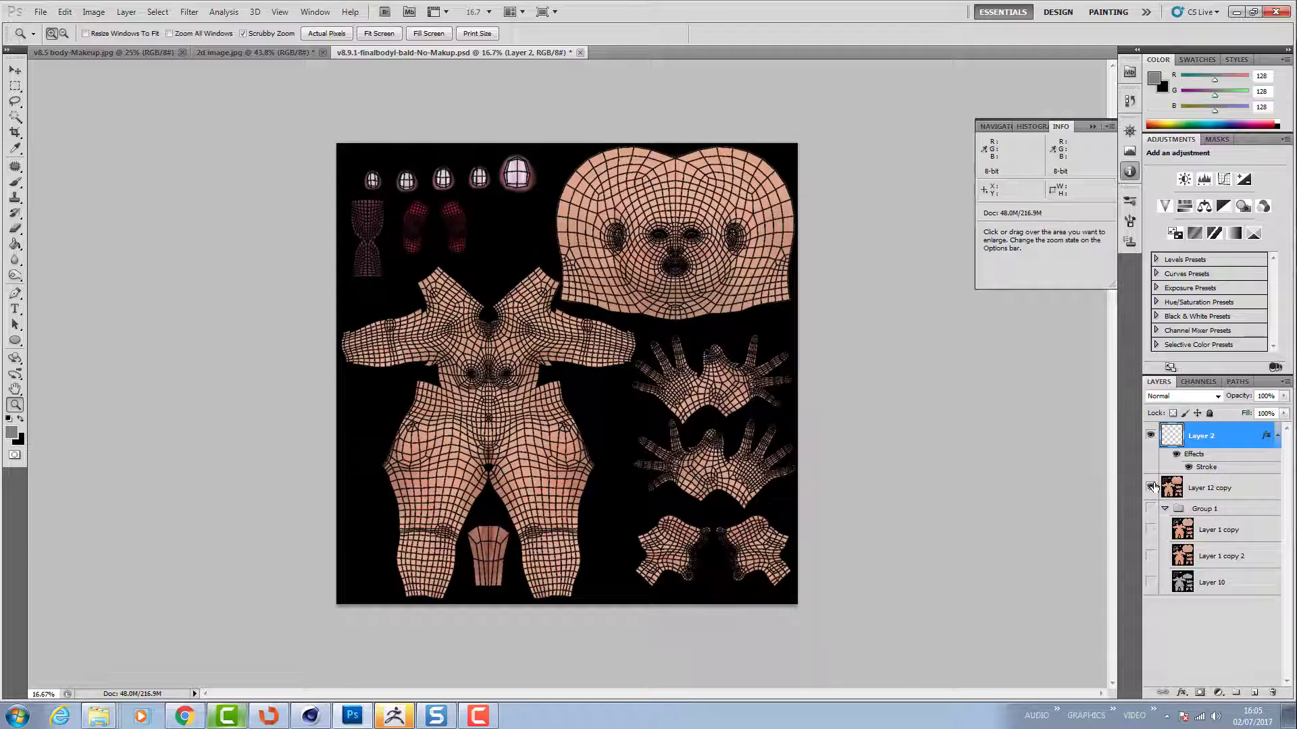
{"action": "left_click", "coordinate": [1150, 488]}
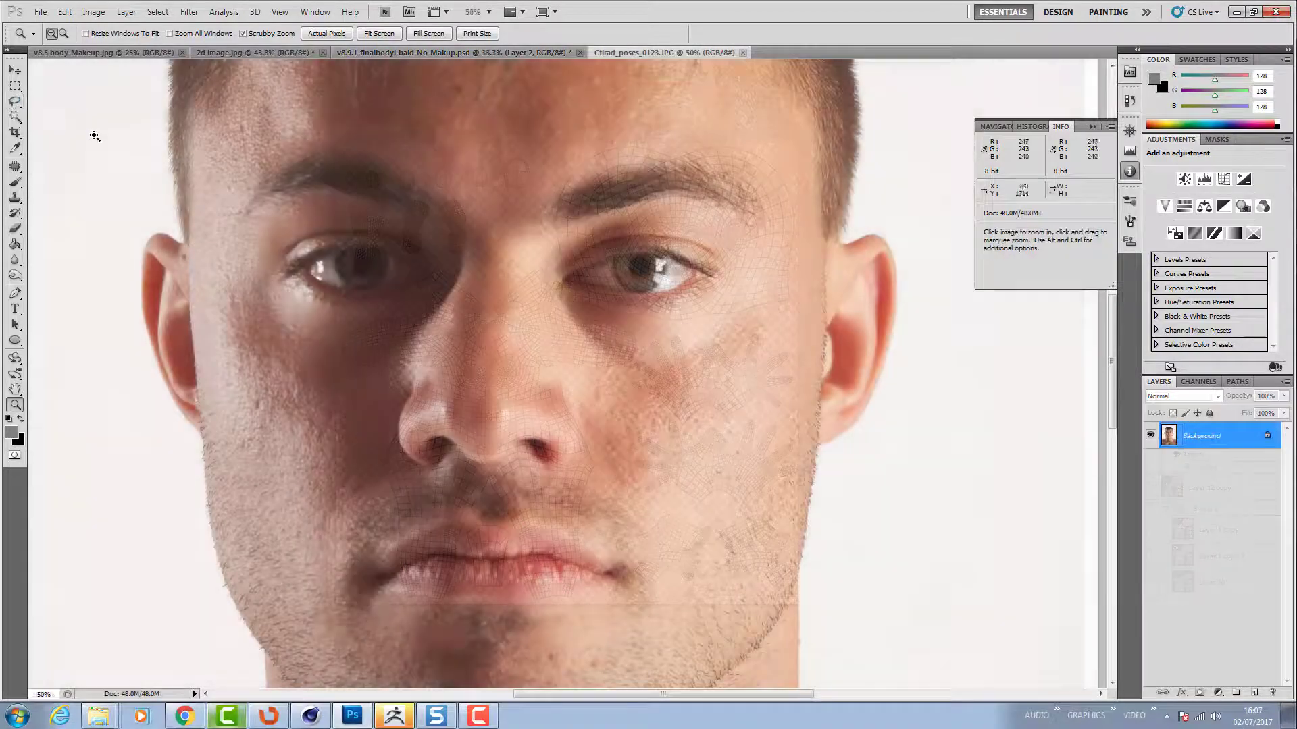
- Copy the well-lit cheek area of the face photo with a 25 px feathered lasso selection and paste it into v8.9.1-finalbodyl-bald-No-Makup.psd
{"action": "key", "text": "l"}
{"action": "mouse_move", "coordinate": [566, 304]}
{"action": "left_mouse_down"}
{"action": "mouse_move", "coordinate": [744, 329]}
{"action": "mouse_move", "coordinate": [731, 530]}
{"action": "mouse_move", "coordinate": [625, 492]}
{"action": "mouse_move", "coordinate": [567, 332]}
{"action": "left_mouse_up"}
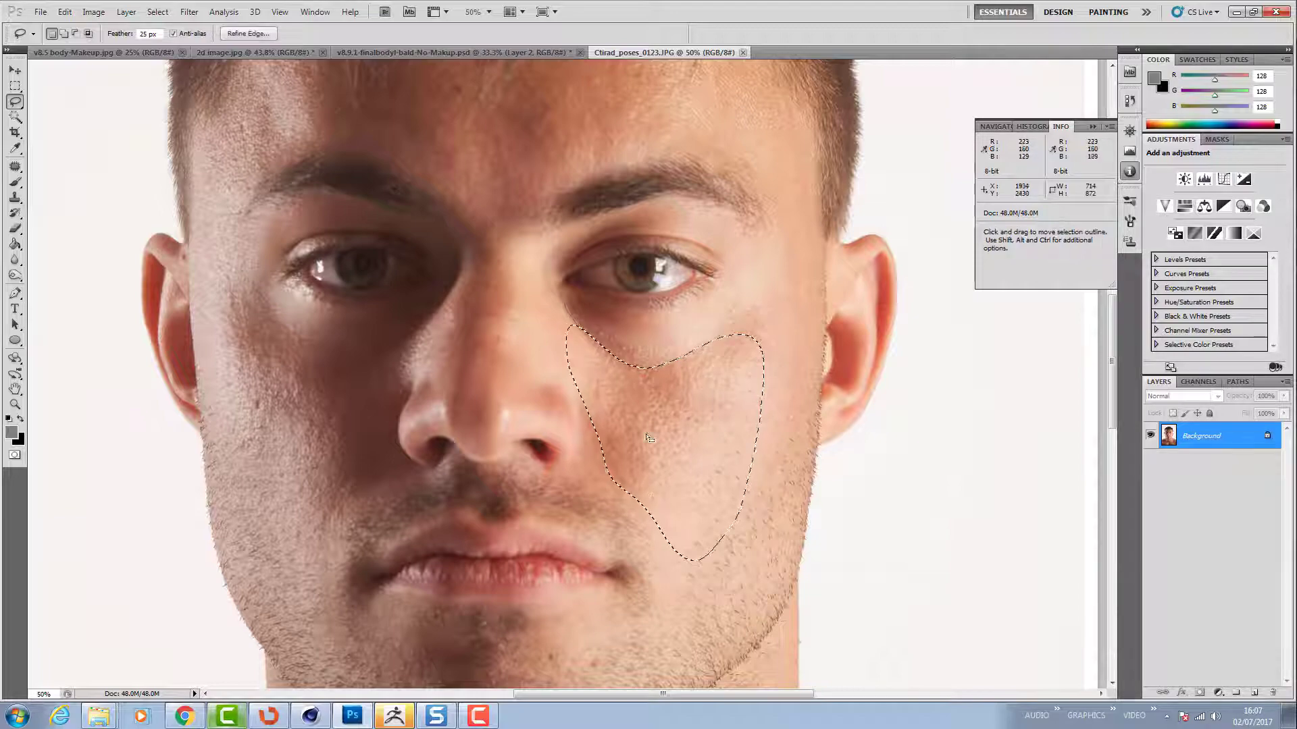
{"action": "key", "text": "ctrl+c"}
{"action": "left_click", "coordinate": [450, 53]}
{"action": "key", "text": "ctrl+v"}
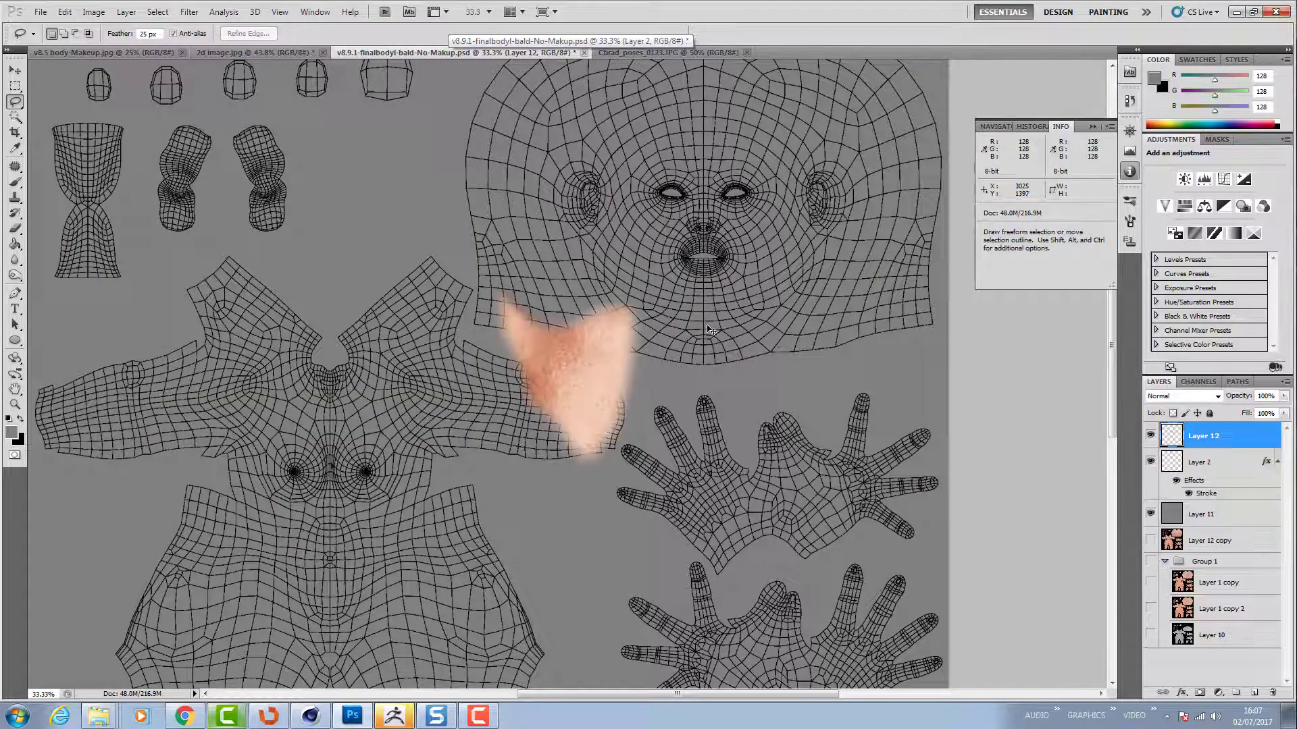
- Move the pasted skin patch onto the face wireframe's cheek and scale it to about 61.6%
{"action": "key", "text": "v"}
{"action": "left_click_drag", "start_coordinate": [508, 307], "coordinate": [746, 234]}
{"action": "key", "text": "ctrl+t"}
{"action": "left_click_drag", "start_coordinate": [801, 308], "coordinate": [752, 256]}
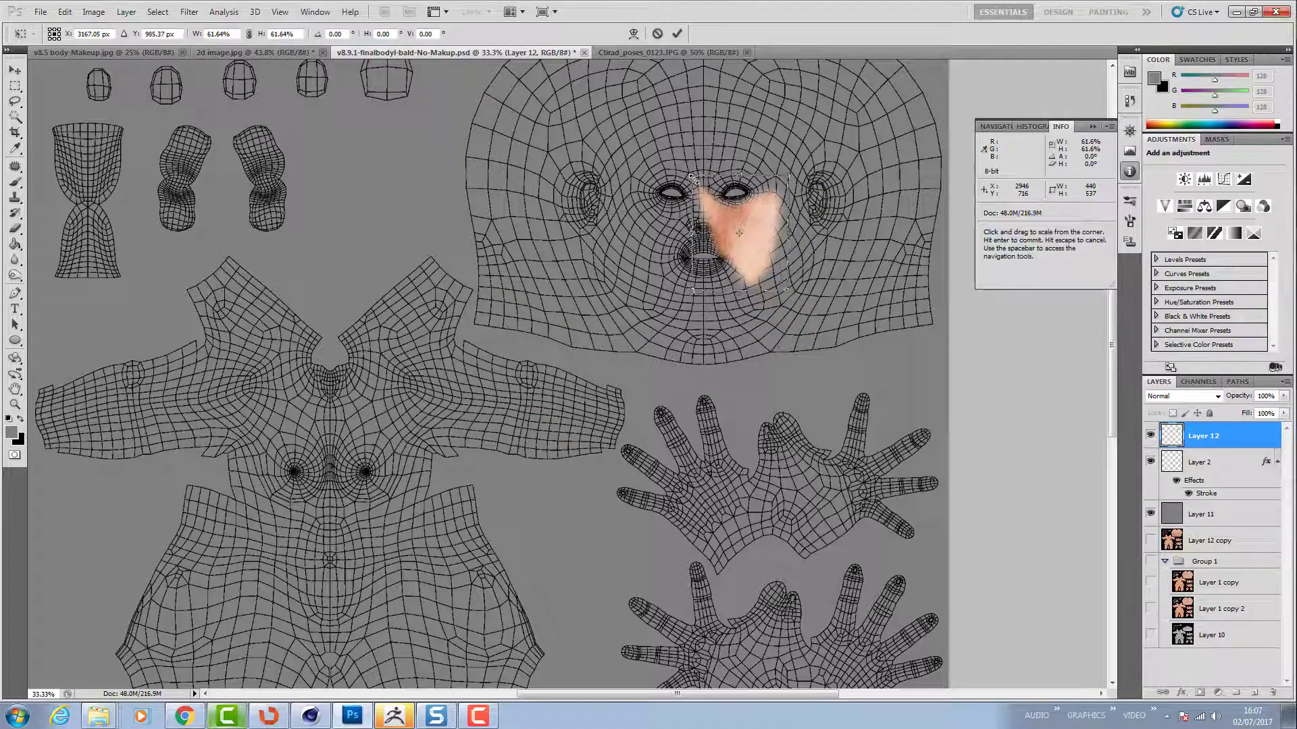
{"action": "key", "text": "Return"}
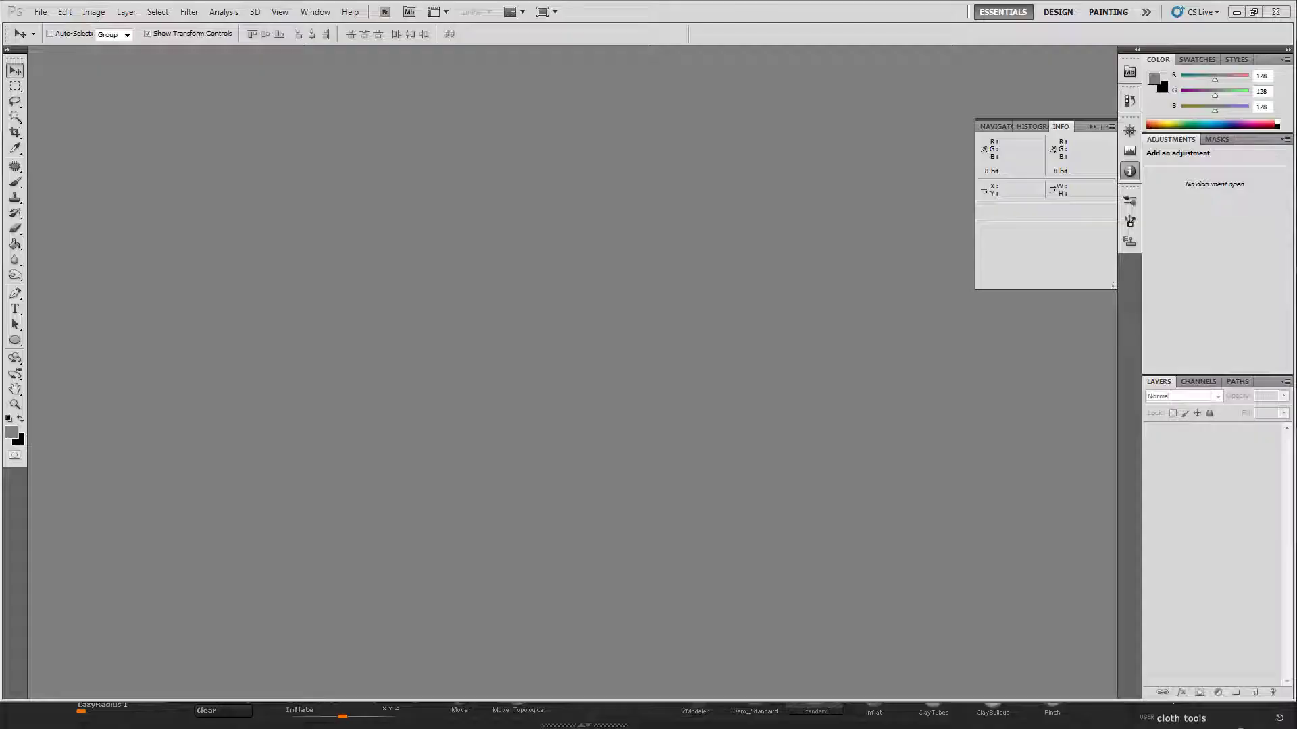
- Open body.EPS rasterized at 4096 x 4096 pixels and open the layer effects for Layer 1
{"action": "left_click_drag", "start_coordinate": [1296, 283], "coordinate": [649, 378]}
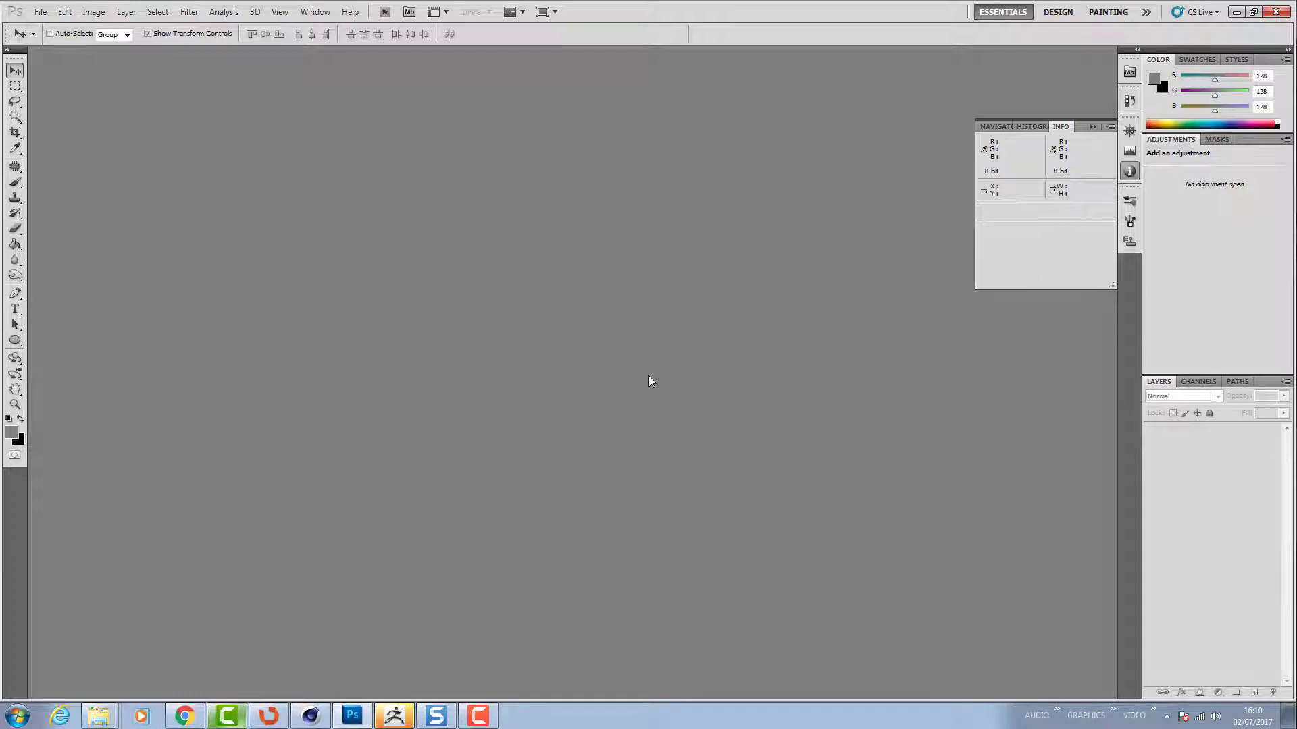
{"action": "left_click_drag", "start_coordinate": [611, 226], "coordinate": [542, 228]}
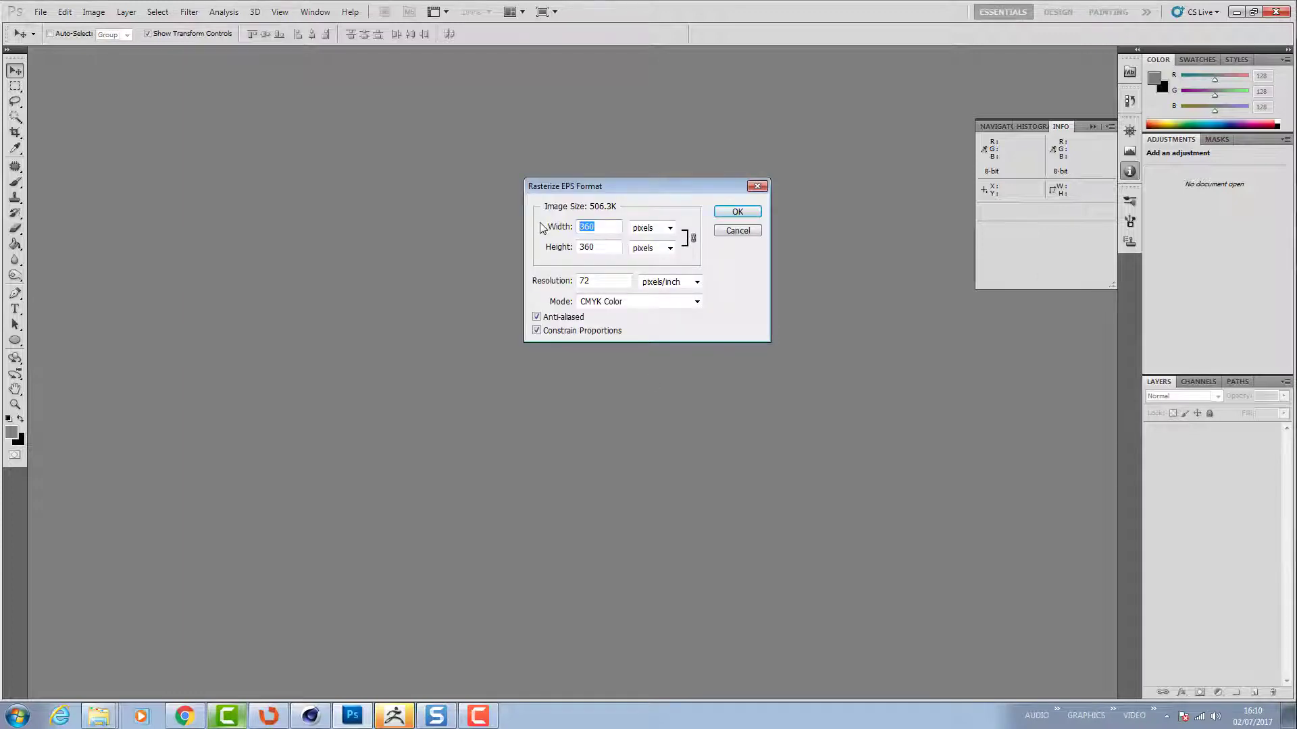
{"action": "type", "text": "2048"}
{"action": "left_click_drag", "start_coordinate": [608, 226], "coordinate": [522, 223]}
{"action": "type", "text": "1024"}
{"action": "left_click_drag", "start_coordinate": [610, 226], "coordinate": [507, 226]}
{"action": "type", "text": "4096"}
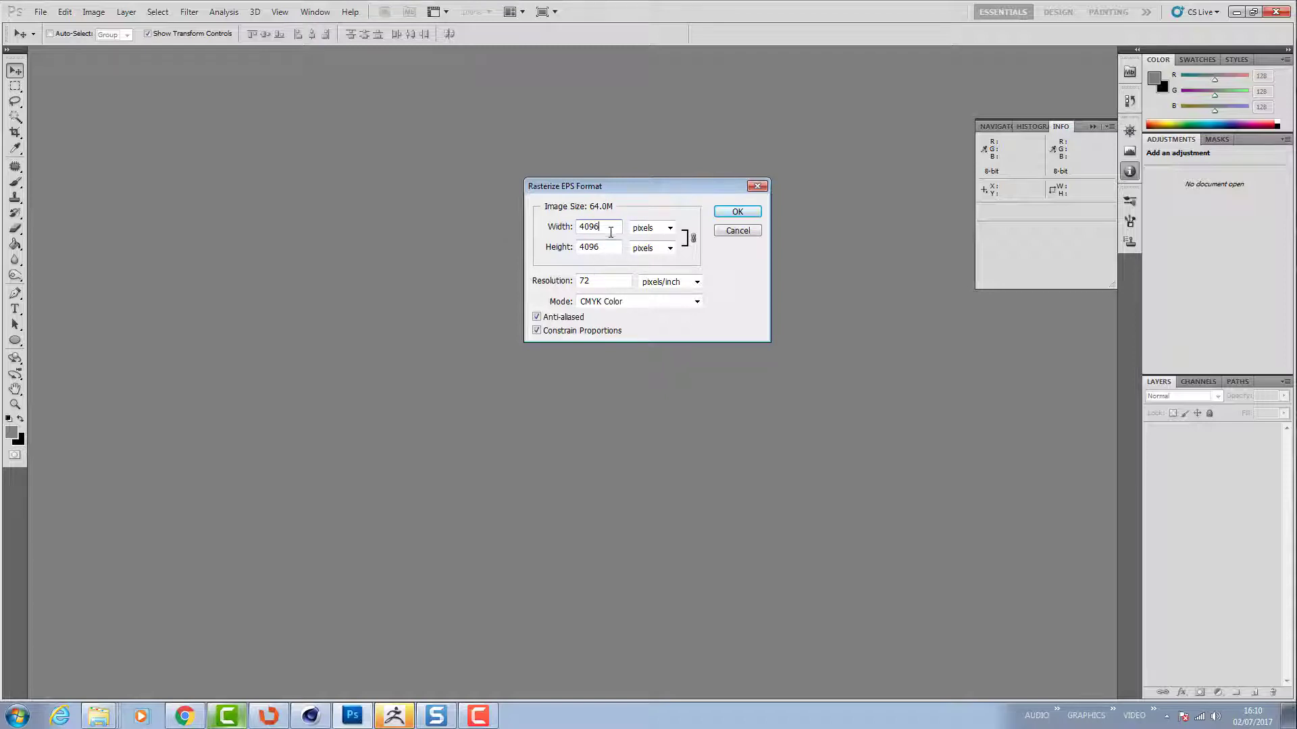
{"action": "left_click", "coordinate": [731, 212]}
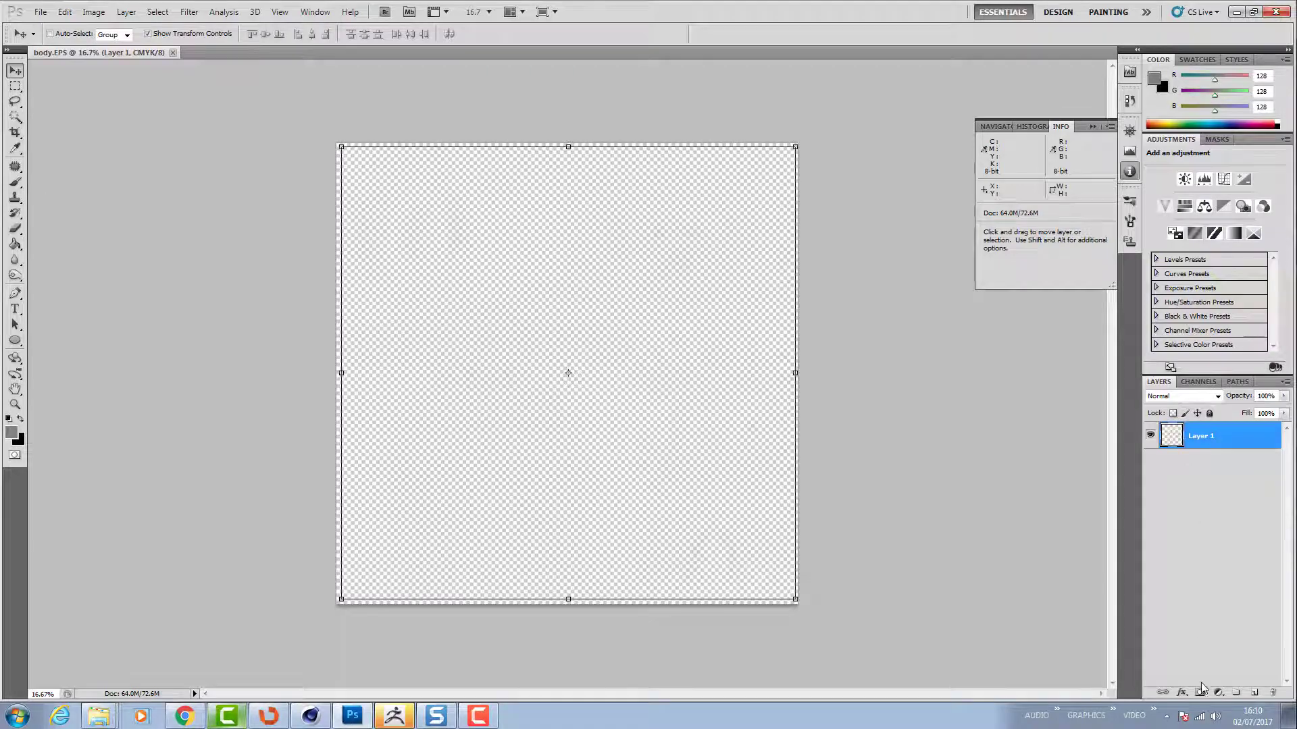
{"action": "left_click", "coordinate": [1181, 693]}
{"action": "left_click", "coordinate": [1199, 701]}
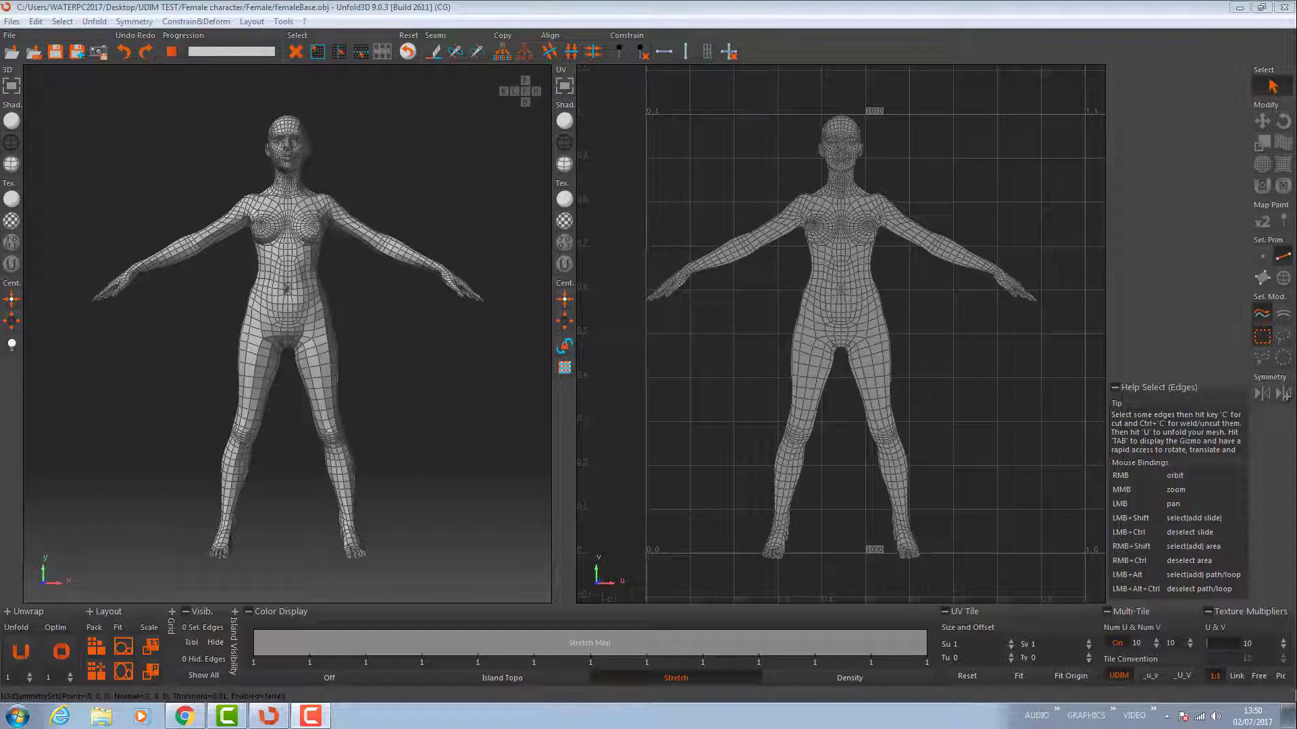
- In Unfold3D, turn on symmetry and select a shortest edge path along the arm from the upper arm to the forearm
{"action": "left_click", "coordinate": [1263, 395]}
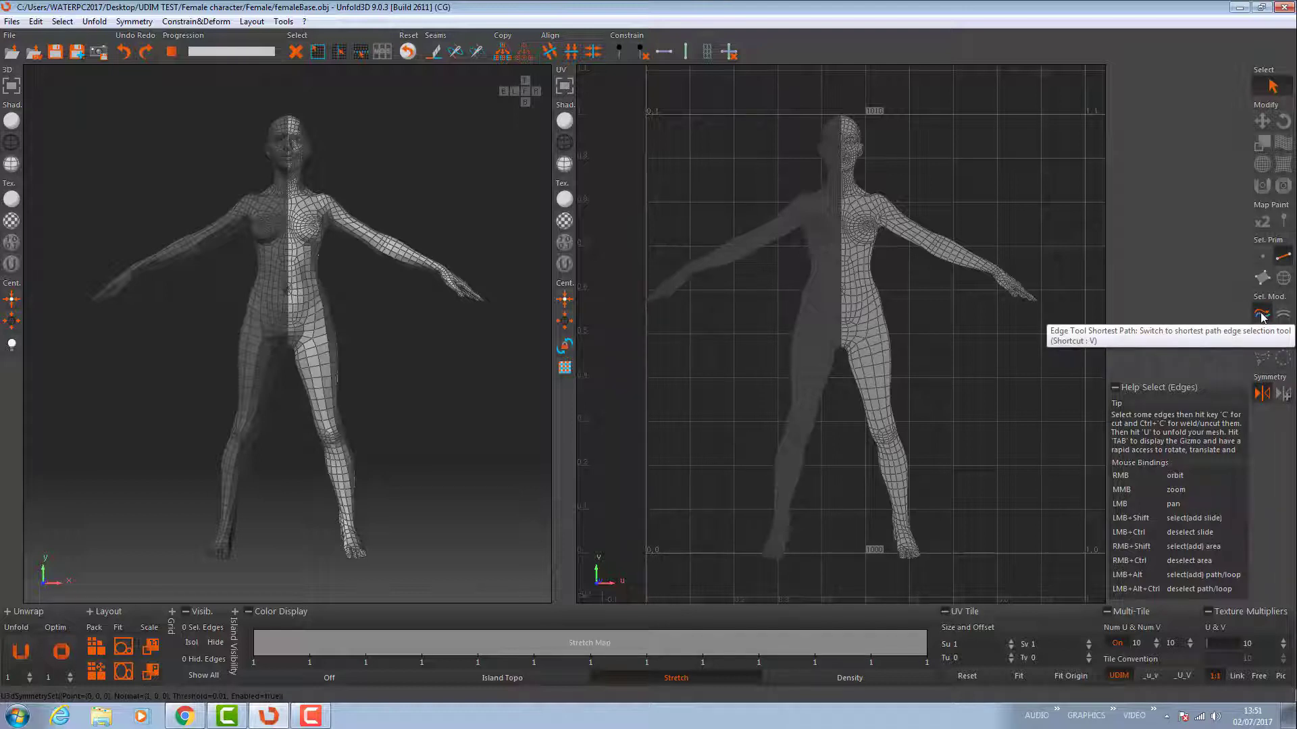
{"action": "middle_click_drag", "start_coordinate": [370, 245], "coordinate": [485, 414]}
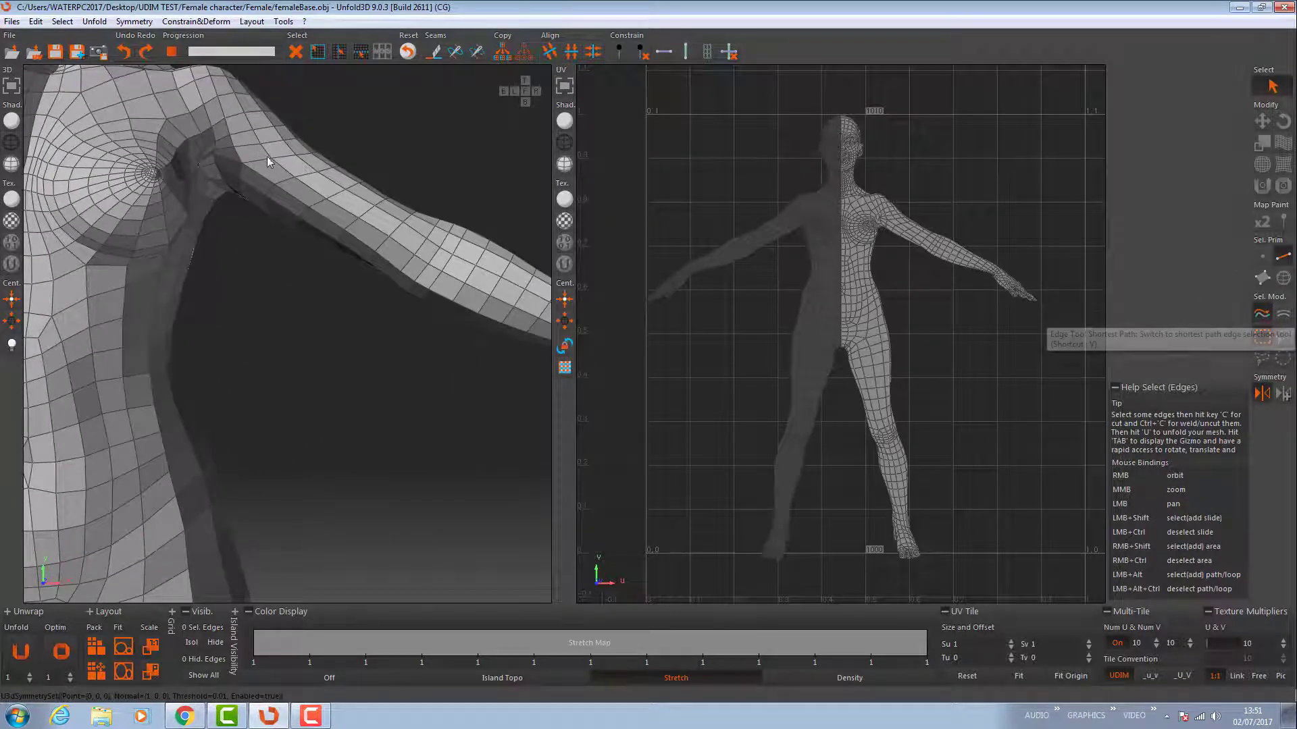
{"action": "left_click", "coordinate": [282, 169]}
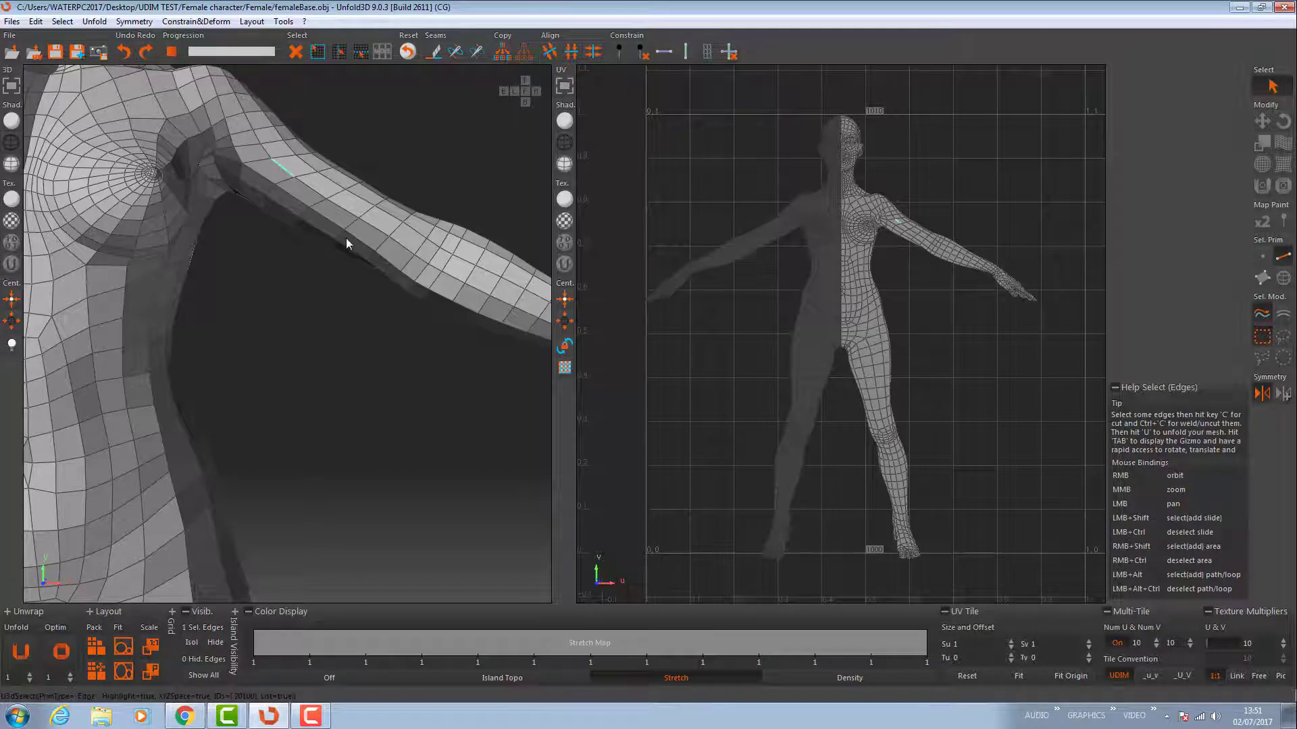
{"action": "left_click", "coordinate": [527, 318]}
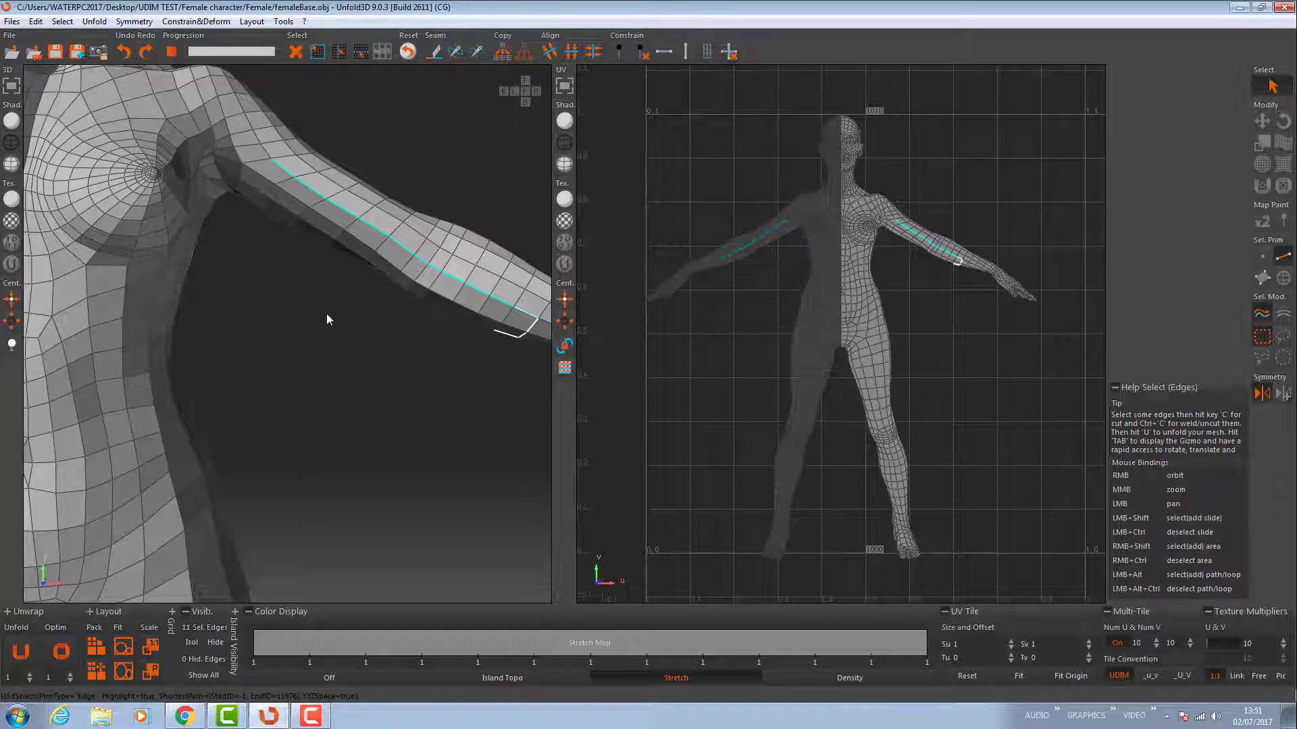
- Switch to edge loop selection and try it on the edges of the arm
{"action": "left_click", "coordinate": [1283, 316]}
{"action": "left_click", "coordinate": [416, 365]}
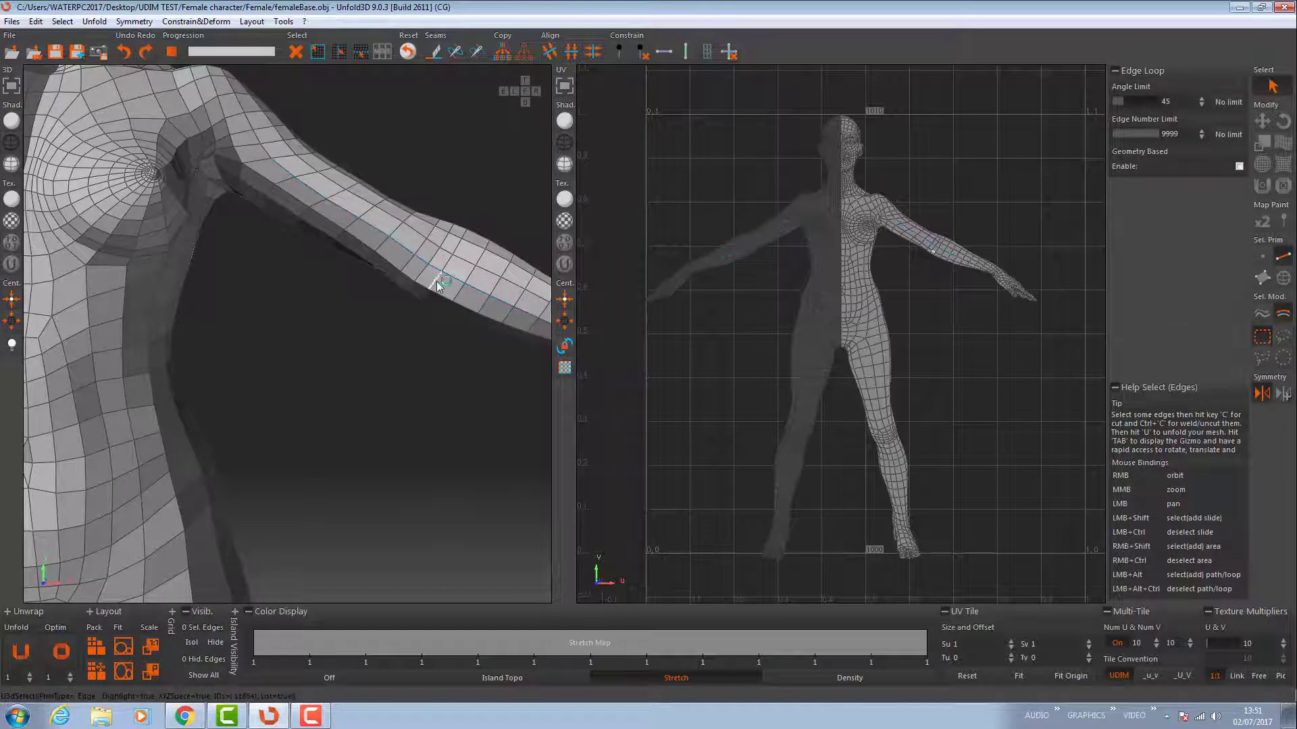
{"action": "left_click", "coordinate": [491, 307]}
- Select the edge loop around the base of the neck and cut it as a seam
{"action": "right_click_drag", "start_coordinate": [465, 377], "coordinate": [399, 325]}
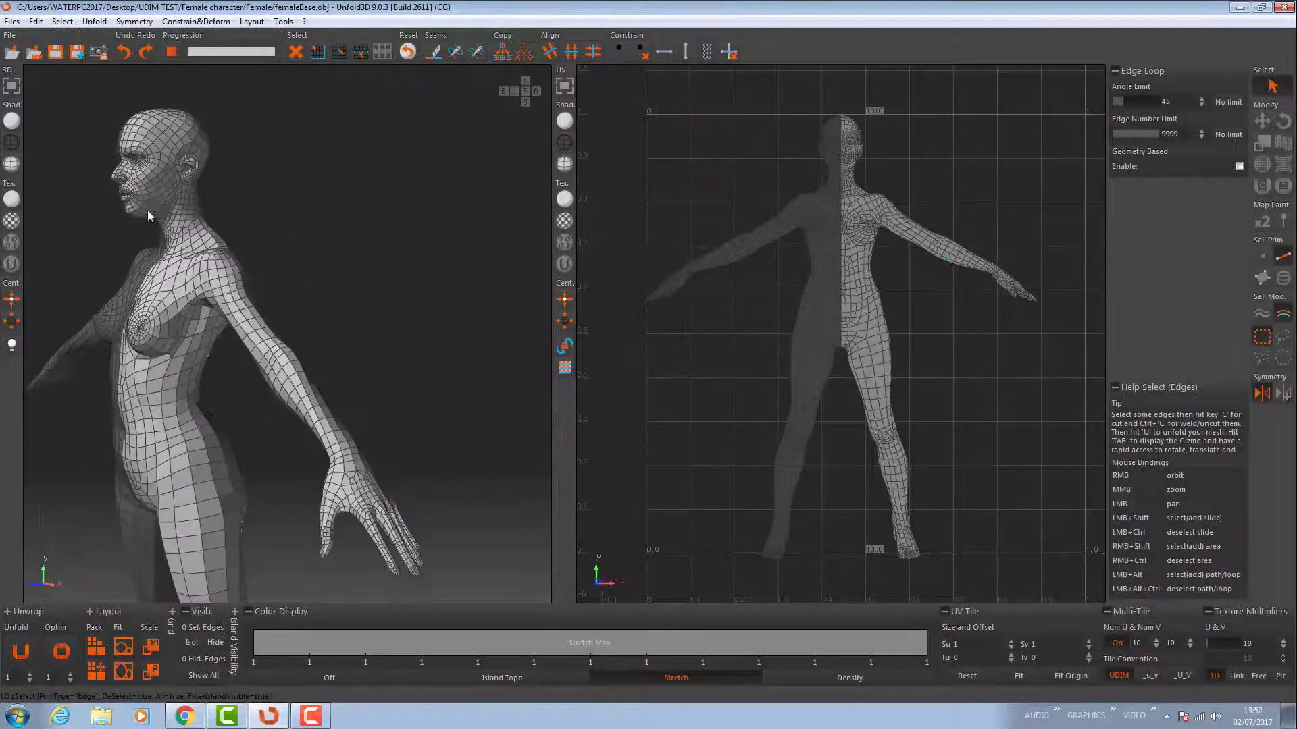
{"action": "right_click_drag", "start_coordinate": [203, 378], "coordinate": [223, 290]}
{"action": "scroll", "coordinate": [350, 210], "scroll_direction": "up", "scroll_amount": 5}
{"action": "left_click", "coordinate": [397, 220], "text": "alt"}
{"action": "left_click", "coordinate": [344, 248], "text": "alt"}
{"action": "key", "text": "c"}
- Select a shortest edge path from the neck seam down the spine to mid-back, across to the side and up to the armpit
{"action": "key", "text": "b"}
{"action": "left_click_drag", "start_coordinate": [326, 181], "coordinate": [321, 500], "text": "alt"}
{"action": "left_click", "coordinate": [201, 500], "text": "alt"}
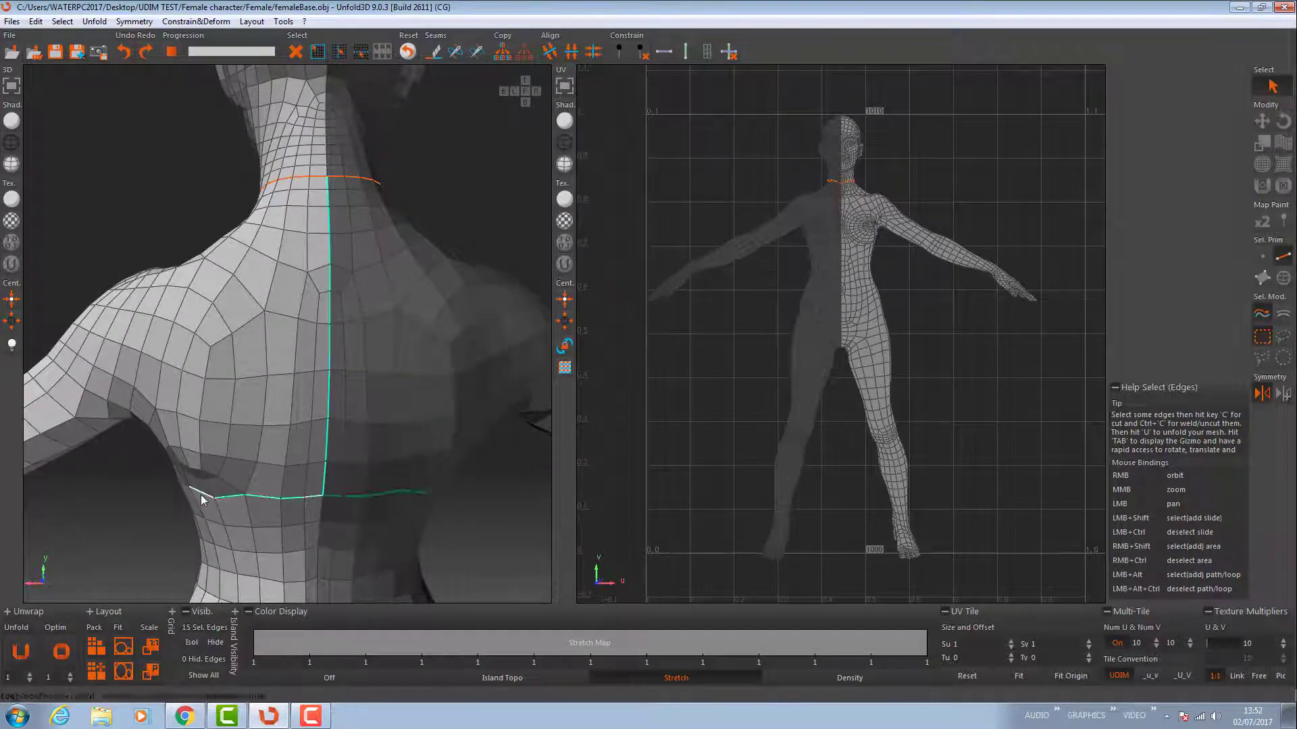
{"action": "right_click_drag", "start_coordinate": [201, 500], "coordinate": [260, 418]}
{"action": "left_click", "coordinate": [248, 364], "text": "alt"}
{"action": "right_click_drag", "start_coordinate": [247, 365], "coordinate": [331, 412]}
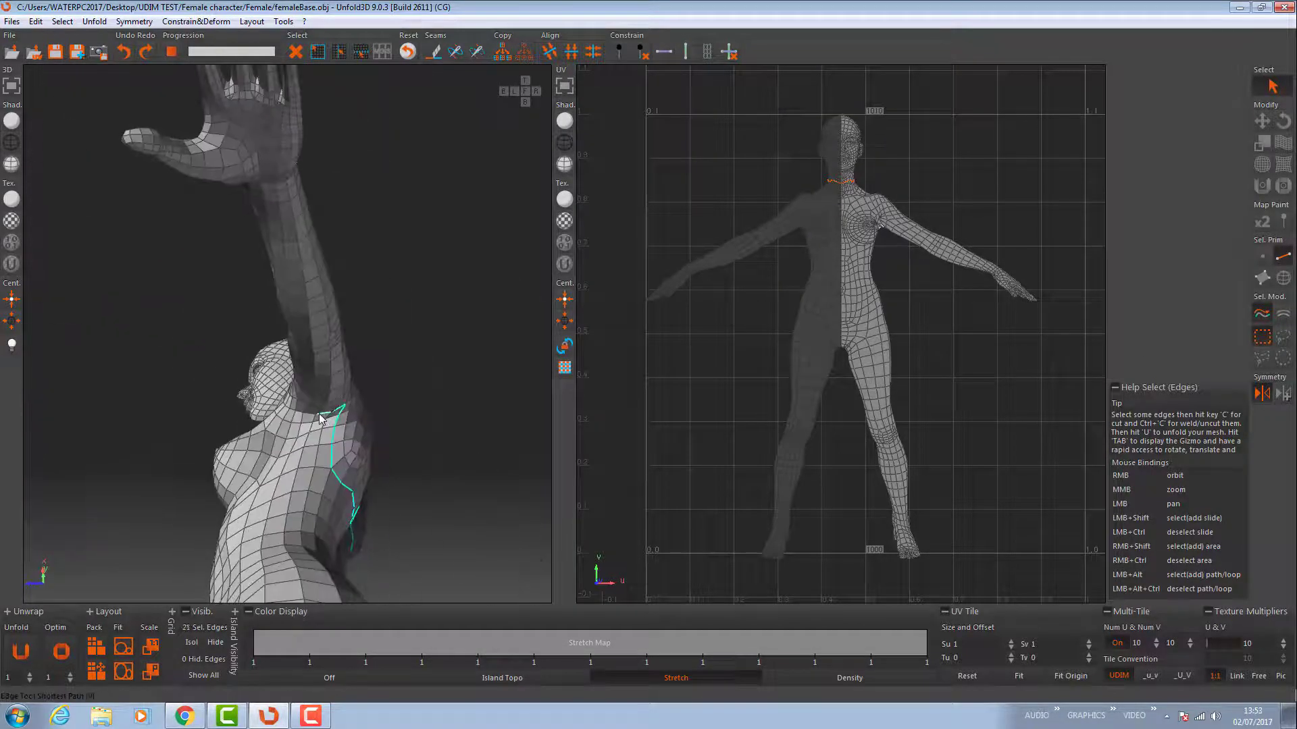
- Extend the edge selection along the underside of the arm, add the loop around the wrist and cut the selected edges
{"action": "left_click", "coordinate": [296, 180], "text": "alt"}
{"action": "right_click_drag", "start_coordinate": [296, 180], "coordinate": [411, 351]}
{"action": "scroll", "coordinate": [238, 357], "scroll_direction": "down", "scroll_amount": 4}
{"action": "scroll", "coordinate": [238, 356], "scroll_direction": "up", "scroll_amount": 4}
{"action": "key", "text": "b"}
{"action": "left_click", "coordinate": [290, 334], "text": "alt"}
{"action": "left_click", "coordinate": [1262, 313]}
{"action": "key", "text": "c"}
- Select a continuous edge path from the wrist seam along the hand and around the thumb and index finger
{"action": "right_click_drag", "start_coordinate": [324, 378], "coordinate": [366, 378]}
{"action": "left_click", "coordinate": [359, 319], "text": "alt"}
{"action": "left_click", "coordinate": [475, 402], "text": "alt"}
{"action": "right_click_drag", "start_coordinate": [475, 403], "coordinate": [324, 226]}
{"action": "scroll", "coordinate": [345, 374], "scroll_direction": "up", "scroll_amount": 2}
{"action": "left_click", "coordinate": [303, 352], "text": "alt"}
{"action": "left_click", "coordinate": [344, 261], "text": "alt"}
{"action": "left_click", "coordinate": [457, 291], "text": "alt"}
{"action": "right_click_drag", "start_coordinate": [457, 292], "coordinate": [383, 348]}
{"action": "left_click", "coordinate": [437, 369], "text": "alt"}
{"action": "left_click", "coordinate": [452, 229], "text": "alt"}
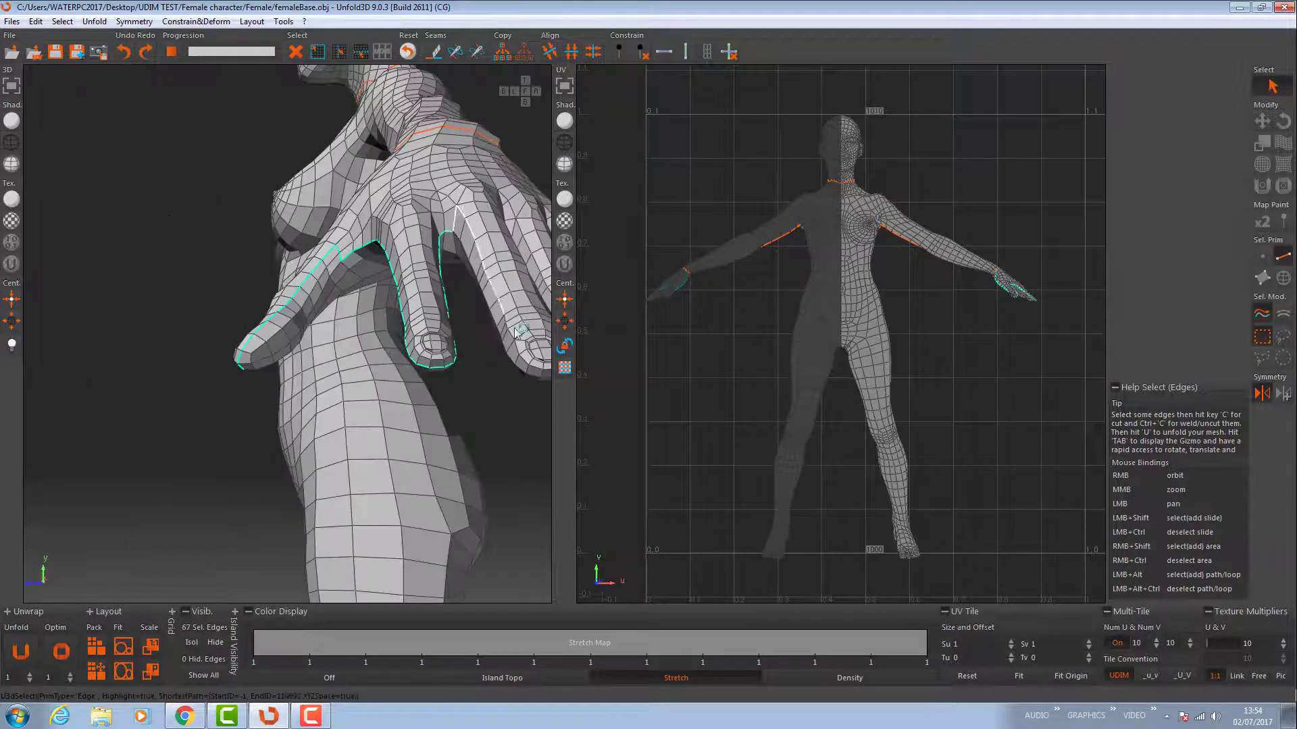
- Continue the edge path around the remaining fingers to the wrist seam and cut the hand along it
{"action": "left_click", "coordinate": [530, 375], "text": "alt"}
{"action": "left_click_drag", "start_coordinate": [530, 375], "coordinate": [223, 370]}
{"action": "left_click", "coordinate": [290, 235], "text": "alt"}
{"action": "left_click", "coordinate": [333, 371], "text": "alt"}
{"action": "right_click_drag", "start_coordinate": [333, 371], "coordinate": [203, 284]}
{"action": "left_click", "coordinate": [257, 220], "text": "alt"}
{"action": "key", "text": "c"}
{"action": "scroll", "coordinate": [334, 305], "scroll_direction": "down", "scroll_amount": 5}
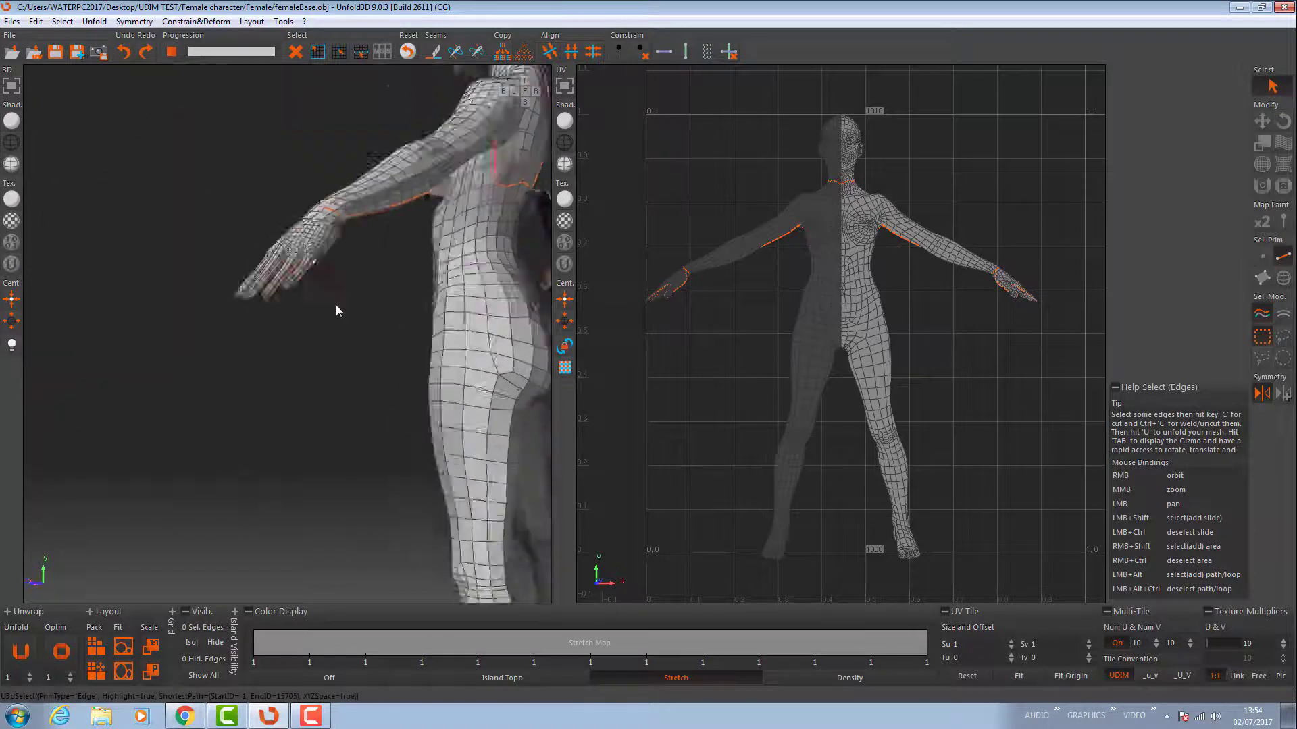
- Select the edge loop around the ankle
{"action": "left_click_drag", "start_coordinate": [358, 459], "coordinate": [304, 175]}
{"action": "right_click_drag", "start_coordinate": [367, 465], "coordinate": [582, 356]}
{"action": "left_click", "coordinate": [1283, 314]}
{"action": "left_click", "coordinate": [343, 387], "text": "alt"}
{"action": "left_click", "coordinate": [327, 389], "text": "alt"}
{"action": "left_click", "coordinate": [264, 334], "text": "alt"}
{"action": "right_click_drag", "start_coordinate": [264, 333], "coordinate": [668, 382]}
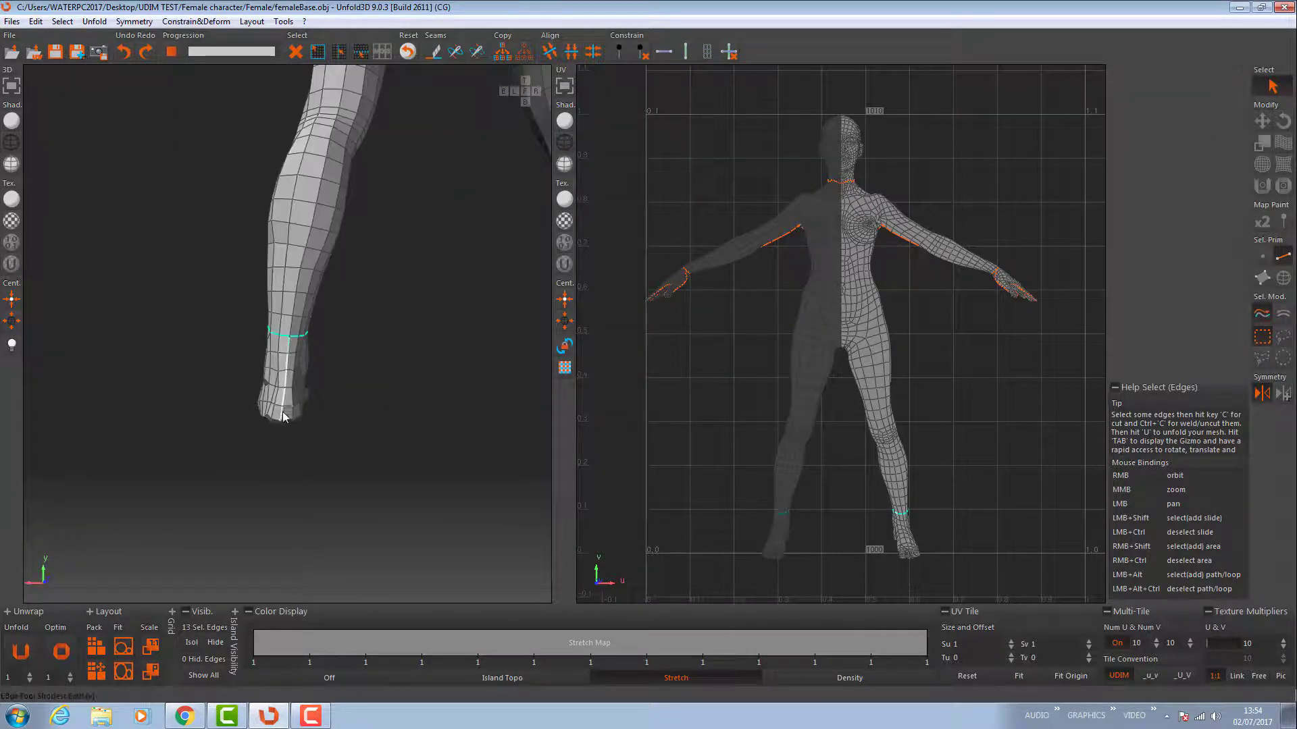
- Extend the selection from the ankle down the heel, along the lower edge of the foot and around the toes, and cut it
{"action": "left_click", "coordinate": [286, 410], "text": "alt"}
{"action": "right_click_drag", "start_coordinate": [286, 409], "coordinate": [135, 409]}
{"action": "left_click", "coordinate": [344, 411], "text": "alt"}
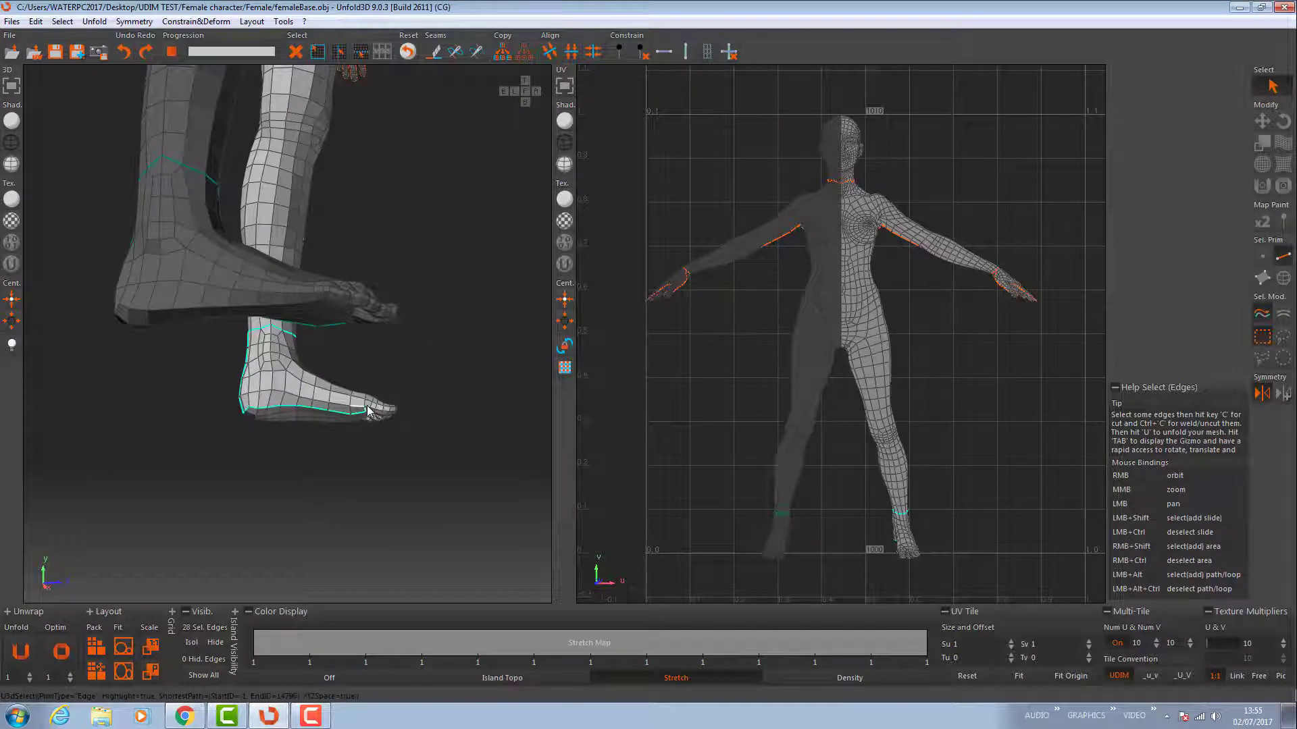
{"action": "scroll", "coordinate": [367, 412], "scroll_direction": "up", "scroll_amount": 5}
{"action": "left_click", "coordinate": [468, 350], "text": "alt"}
{"action": "right_click_drag", "start_coordinate": [468, 350], "coordinate": [297, 331]}
{"action": "left_click", "coordinate": [382, 318], "text": "alt"}
{"action": "left_click", "coordinate": [442, 313], "text": "alt"}
{"action": "right_click_drag", "start_coordinate": [477, 317], "coordinate": [424, 313]}
{"action": "key", "text": "c"}
- Select the centre-line edges from the mid-back seam down between the buttocks to the crotch
{"action": "scroll", "coordinate": [299, 428], "scroll_direction": "down", "scroll_amount": 3}
{"action": "left_click_drag", "start_coordinate": [270, 202], "coordinate": [281, 583]}
{"action": "right_click_drag", "start_coordinate": [281, 582], "coordinate": [358, 375]}
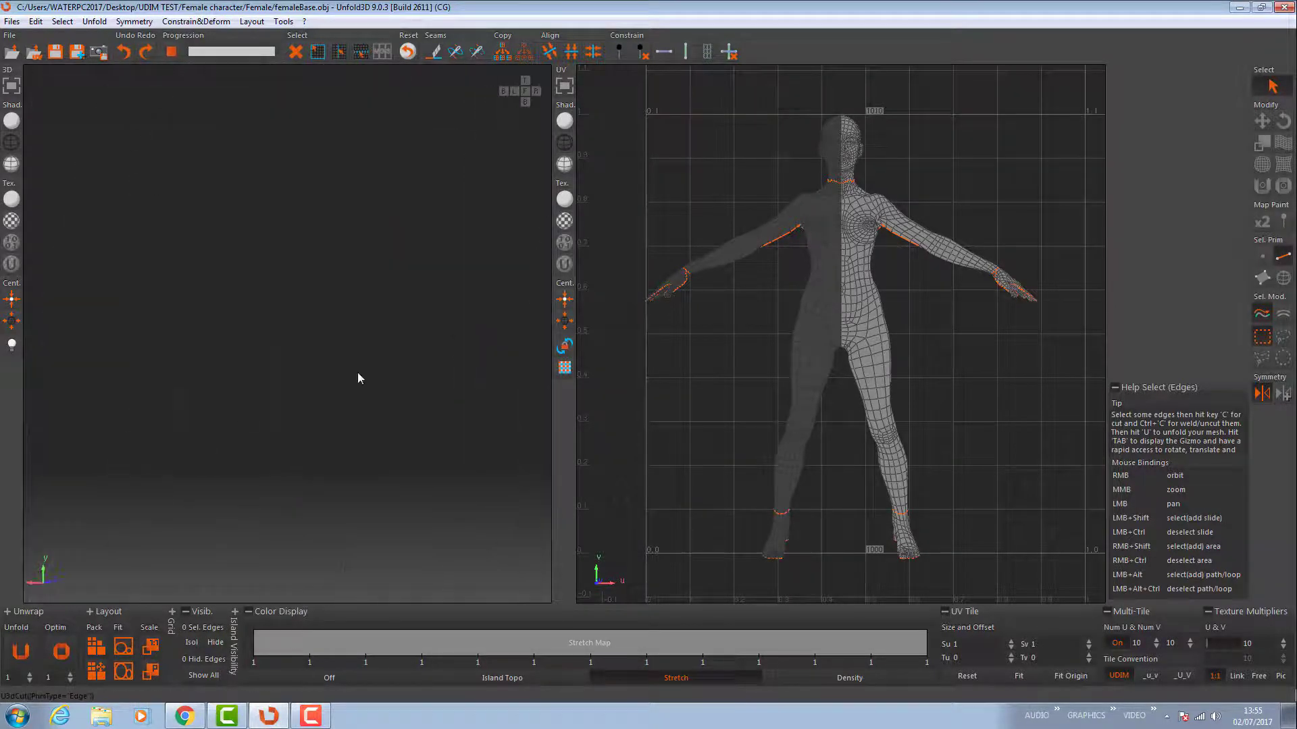
{"action": "scroll", "coordinate": [358, 375], "scroll_direction": "down", "scroll_amount": 4}
{"action": "left_click_drag", "start_coordinate": [283, 324], "coordinate": [288, 460]}
{"action": "left_click", "coordinate": [288, 459], "text": "alt"}
{"action": "right_click_drag", "start_coordinate": [289, 461], "coordinate": [401, 542]}
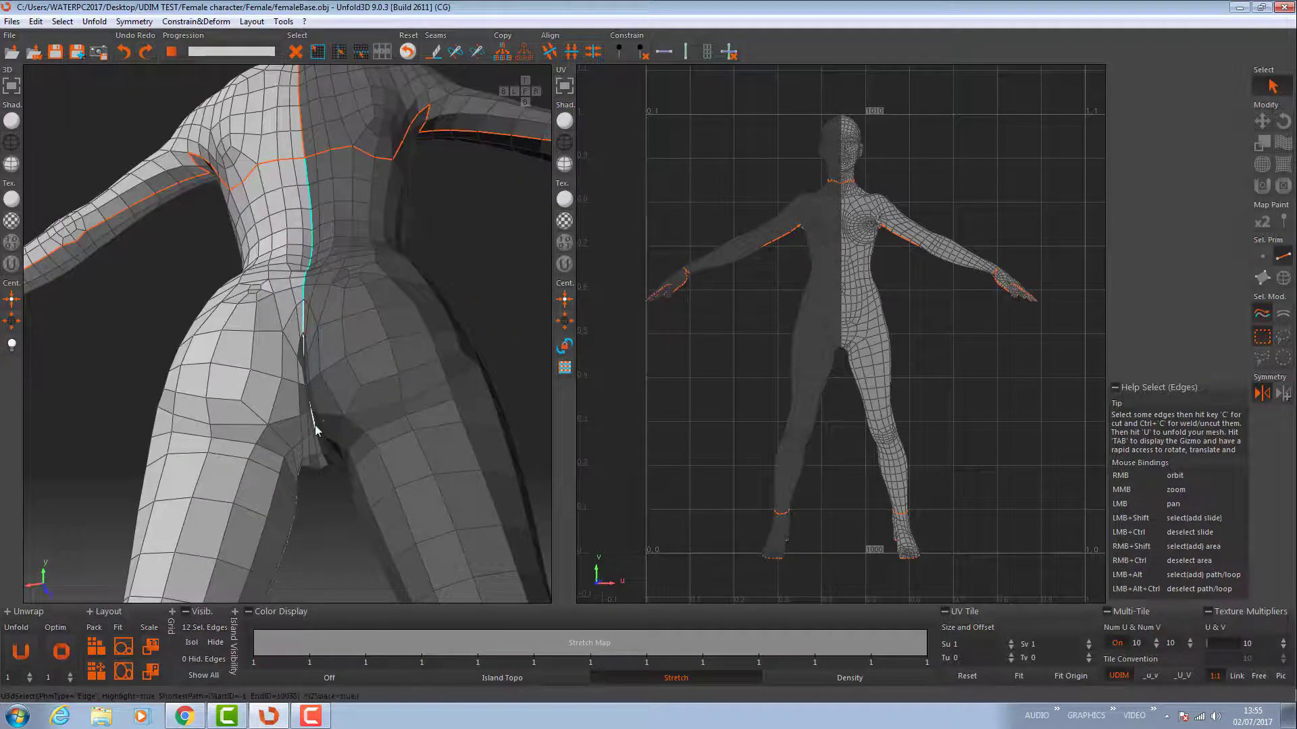
{"action": "left_click", "coordinate": [315, 424], "text": "alt"}
- Extend the selection down the inner leg to the ankle seam and cut the selected edges
{"action": "right_click_drag", "start_coordinate": [314, 424], "coordinate": [312, 385]}
{"action": "scroll", "coordinate": [313, 385], "scroll_direction": "down", "scroll_amount": 3}
{"action": "left_click_drag", "start_coordinate": [313, 385], "coordinate": [337, 175]}
{"action": "left_click", "coordinate": [291, 400], "text": "alt"}
{"action": "right_click_drag", "start_coordinate": [291, 400], "coordinate": [695, 472]}
{"action": "key", "text": "c"}
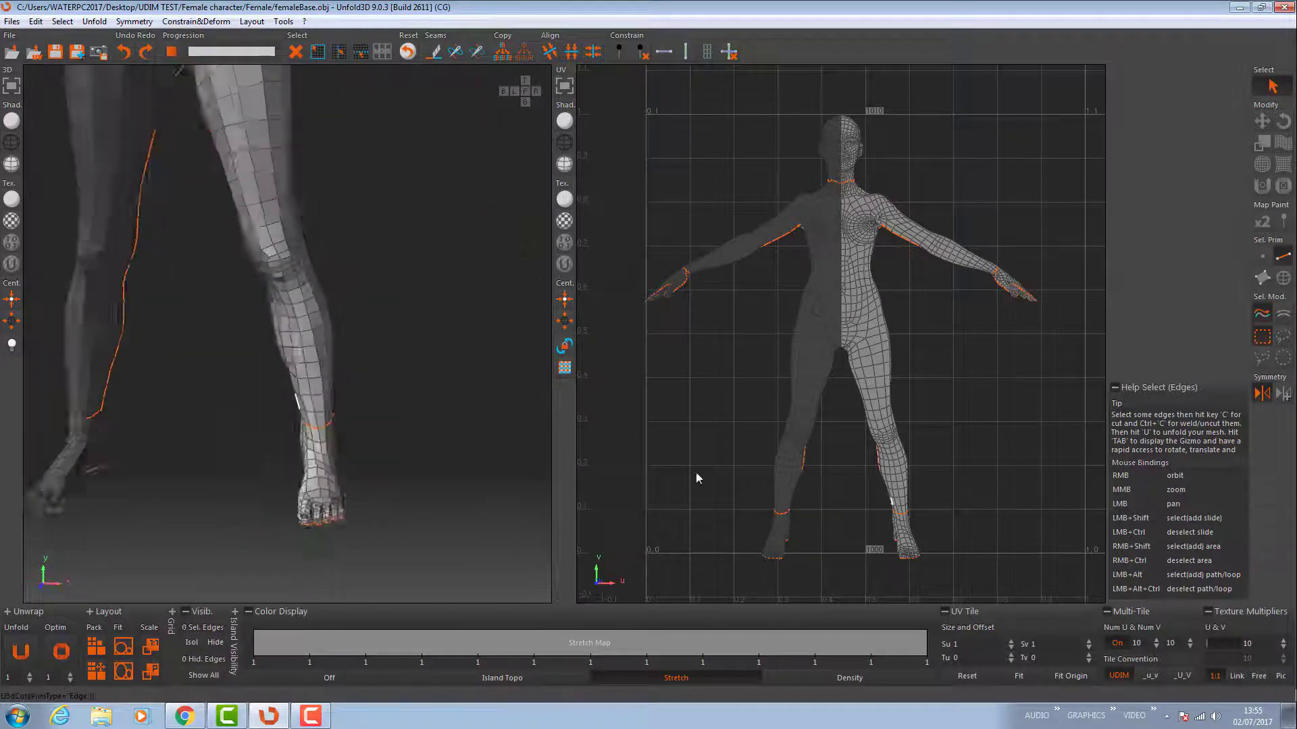
- Select the edge path from the neck seam up the back of the head and cut it as a seam
{"action": "left_click_drag", "start_coordinate": [338, 135], "coordinate": [351, 540]}
{"action": "right_click_drag", "start_coordinate": [382, 359], "coordinate": [729, 365]}
{"action": "scroll", "coordinate": [298, 243], "scroll_direction": "up", "scroll_amount": 1}
{"action": "left_click", "coordinate": [311, 287], "text": "alt"}
{"action": "left_click", "coordinate": [308, 116], "text": "alt"}
{"action": "scroll", "coordinate": [324, 270], "scroll_direction": "up", "scroll_amount": 3}
{"action": "right_click_drag", "start_coordinate": [308, 116], "coordinate": [310, 261]}
{"action": "key", "text": "c"}
{"action": "scroll", "coordinate": [310, 261], "scroll_direction": "down", "scroll_amount": 4}
{"action": "left_click_drag", "start_coordinate": [310, 260], "coordinate": [351, 74]}
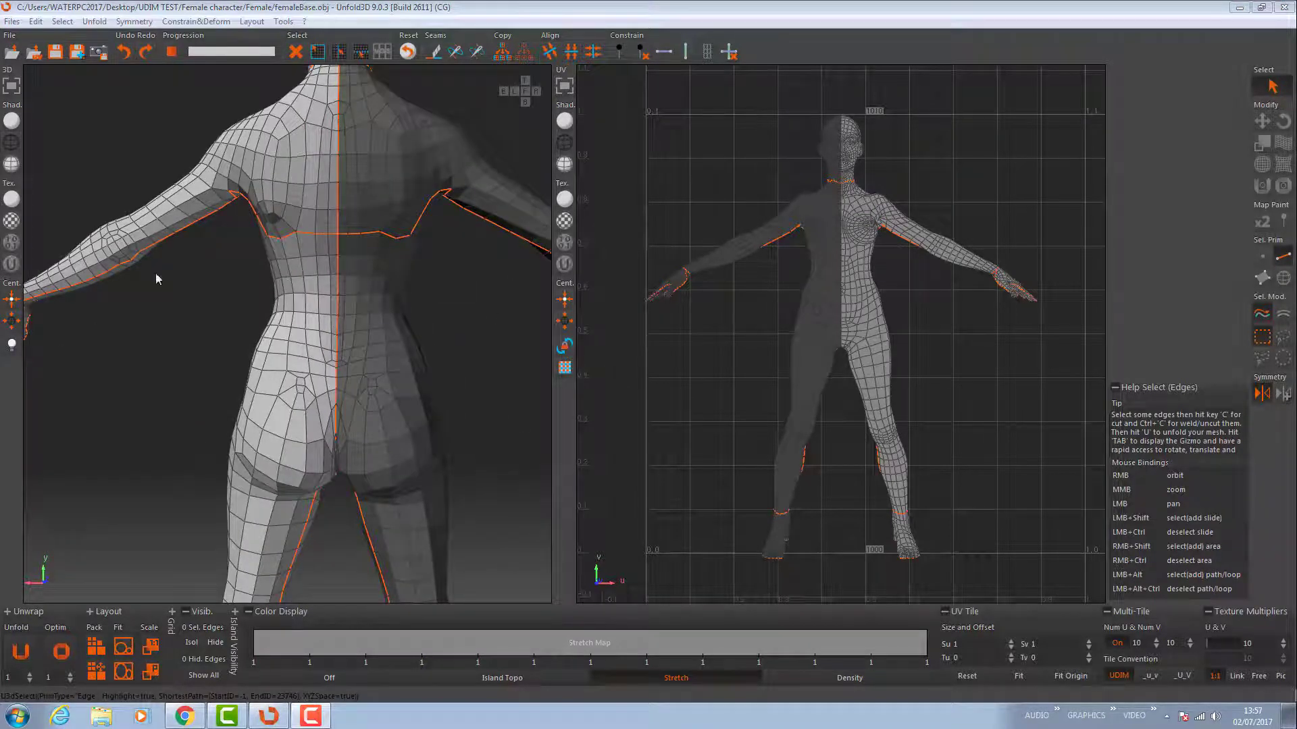
- Review the finished seams on the back, hand and arm, and unfold the whole mesh along them
{"action": "right_click_drag", "start_coordinate": [216, 295], "coordinate": [532, 277]}
{"action": "right_click_drag", "start_coordinate": [414, 265], "coordinate": [267, 293]}
{"action": "scroll", "coordinate": [327, 281], "scroll_direction": "down", "scroll_amount": 3}
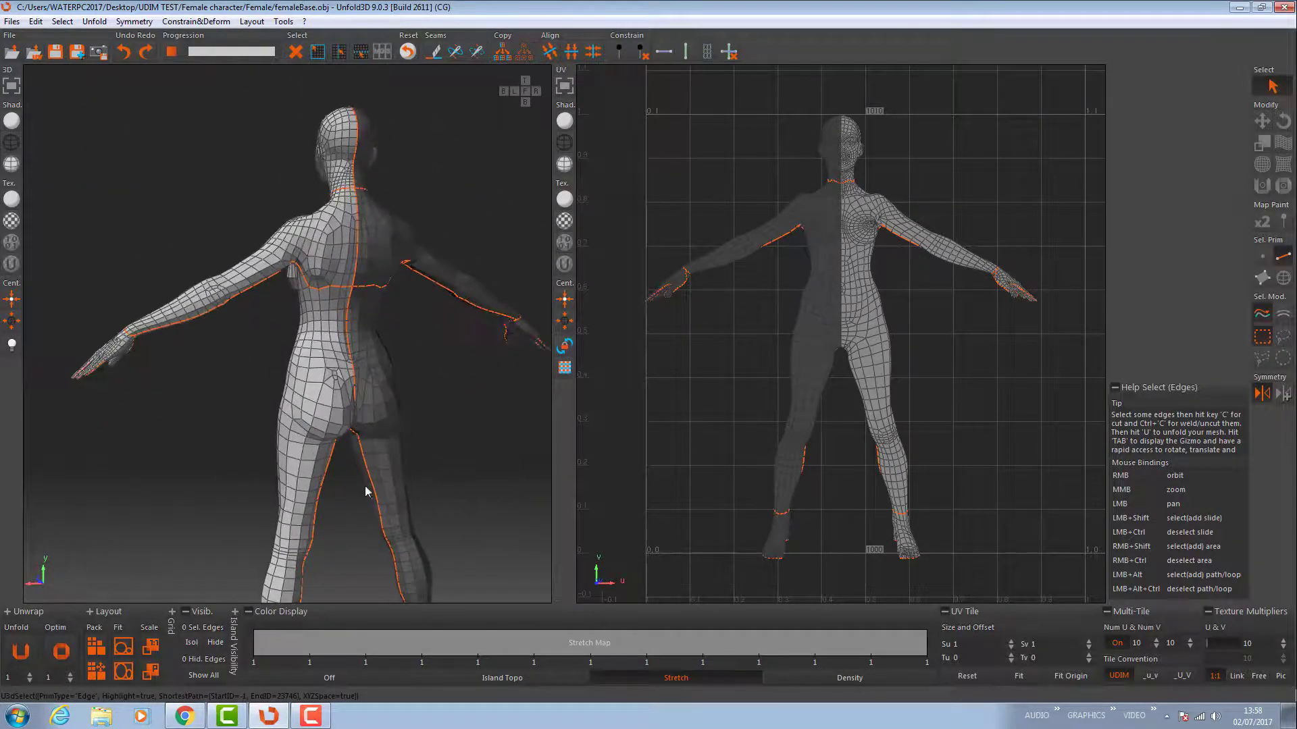
{"action": "right_click_drag", "start_coordinate": [352, 195], "coordinate": [416, 398]}
{"action": "scroll", "coordinate": [345, 409], "scroll_direction": "up", "scroll_amount": 6}
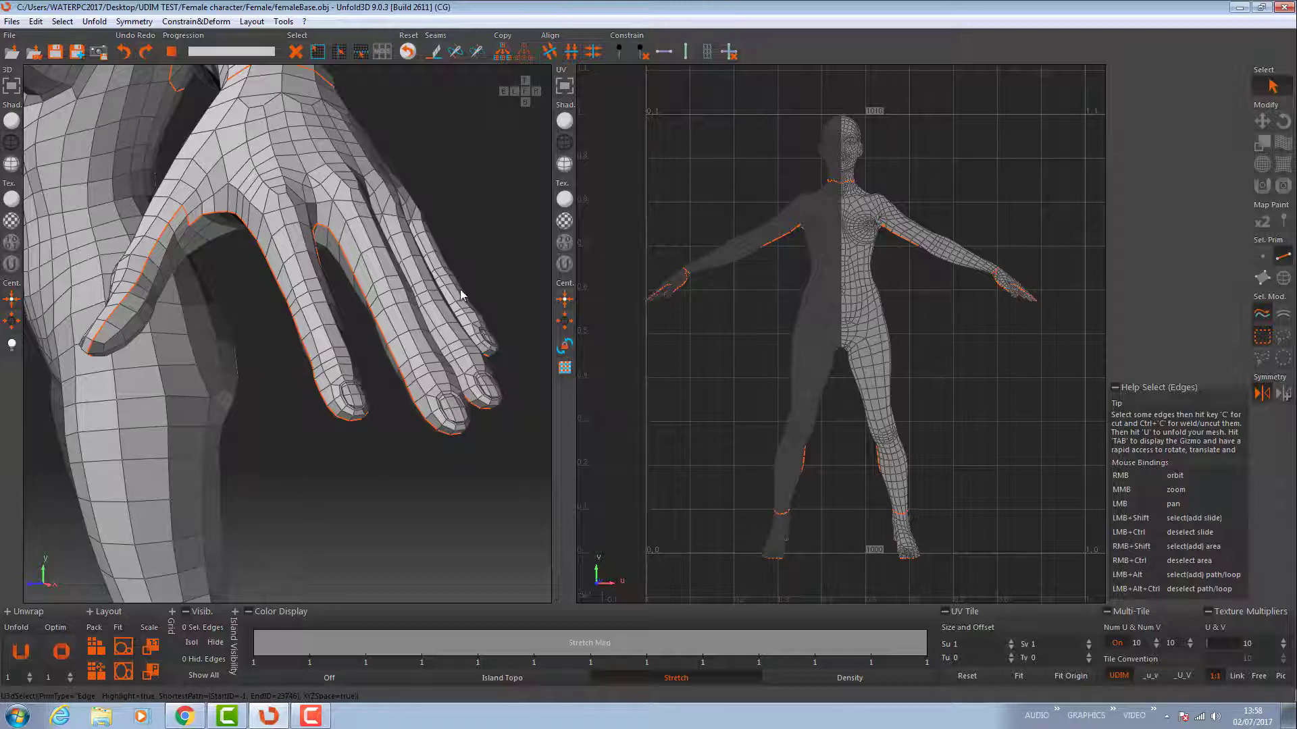
{"action": "right_click_drag", "start_coordinate": [461, 295], "coordinate": [268, 334]}
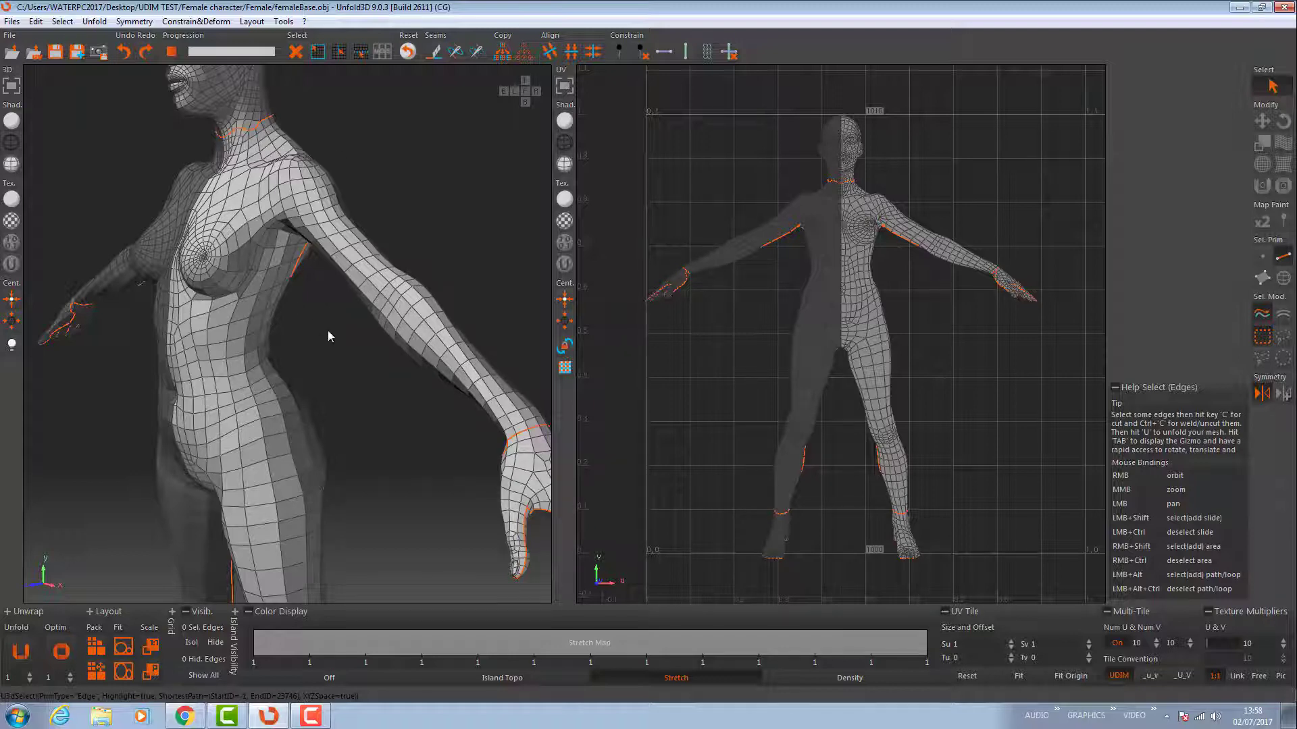
{"action": "left_click", "coordinate": [21, 648]}
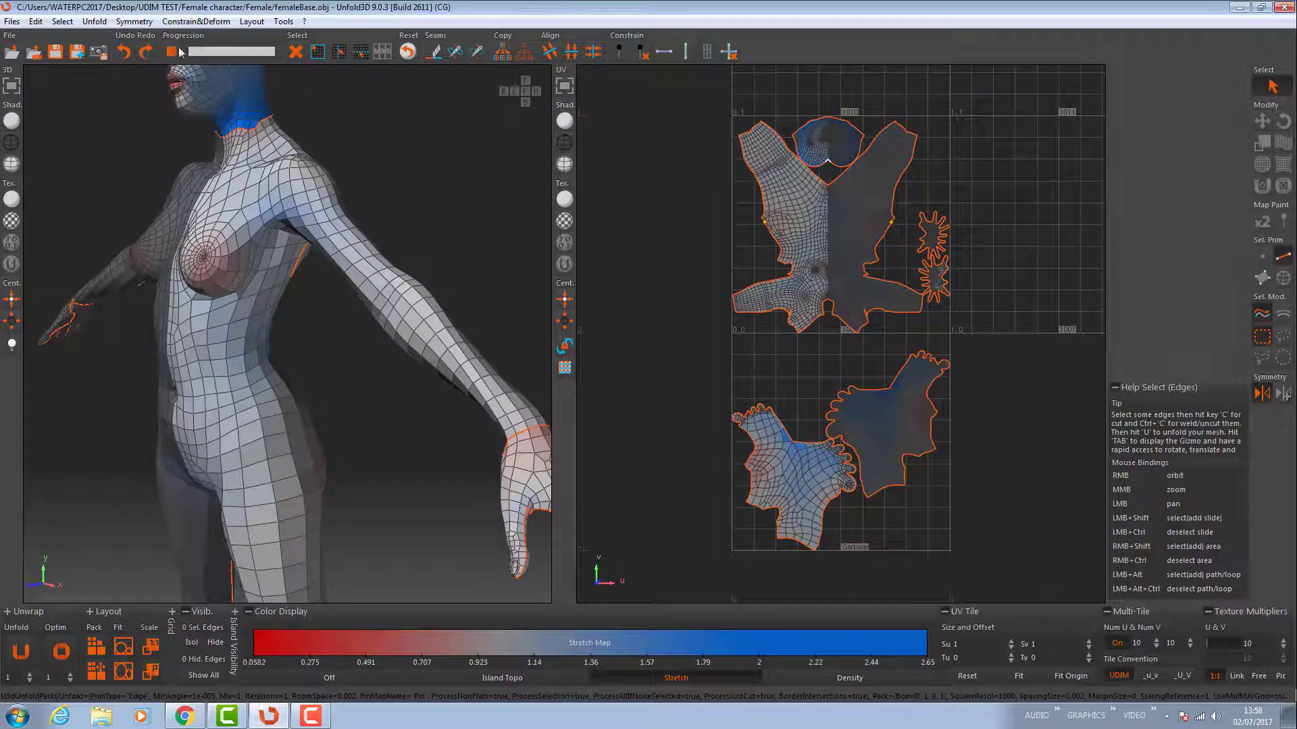
{"action": "left_click", "coordinate": [62, 21]}
{"action": "mouse_move", "coordinate": [90, 23]}
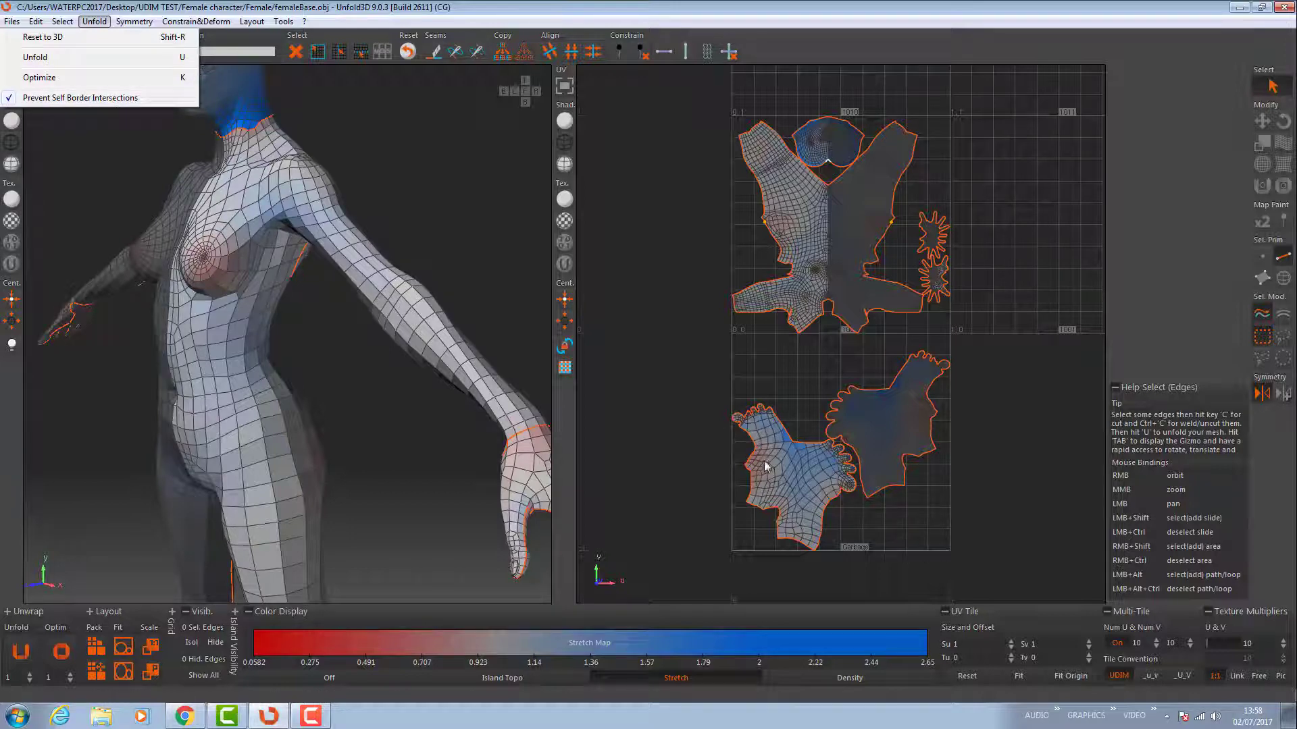
{"action": "left_click", "coordinate": [688, 400]}
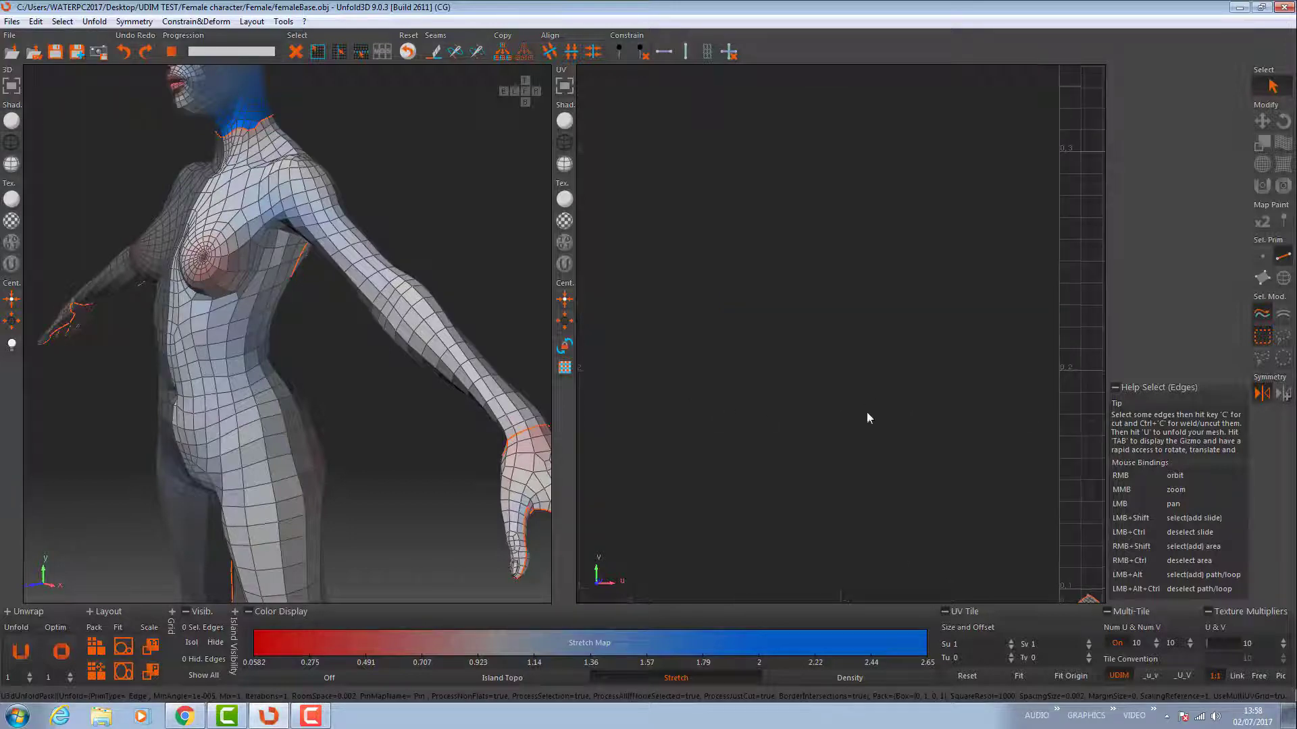
{"action": "middle_click_drag", "start_coordinate": [866, 412], "coordinate": [665, 257]}
{"action": "left_click_drag", "start_coordinate": [871, 323], "coordinate": [752, 133]}
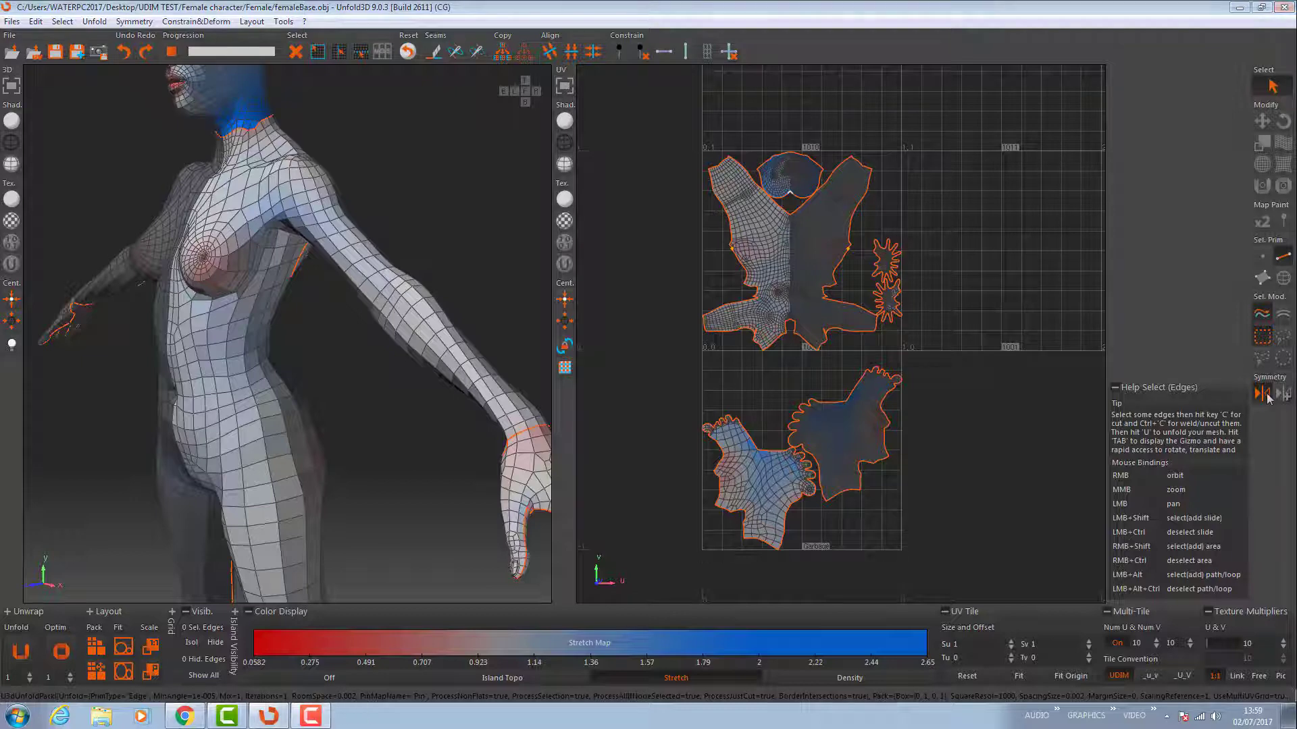
- Turn off symmetry, and rotate the body and head islands upright while moving them out of the 1000 tile
{"action": "left_click", "coordinate": [1262, 121]}
{"action": "key", "text": "F4"}
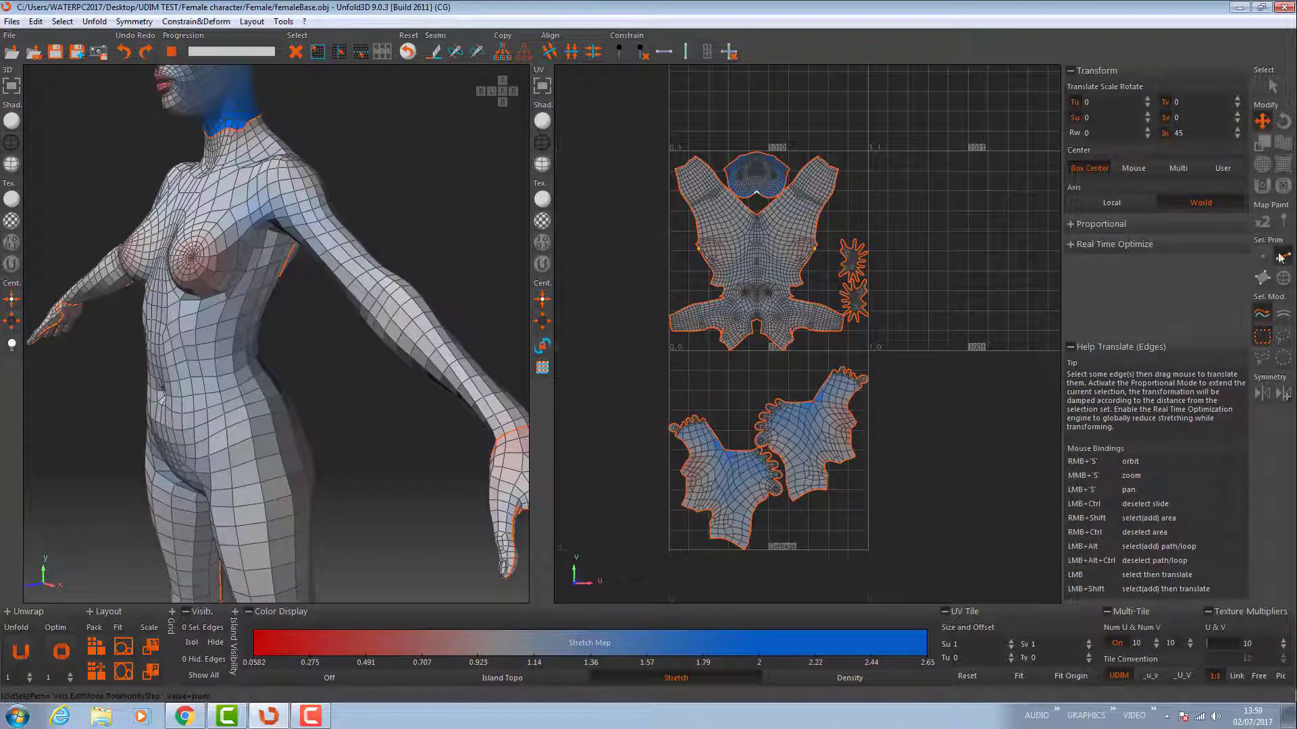
{"action": "left_click", "coordinate": [789, 244]}
{"action": "left_click_drag", "start_coordinate": [773, 247], "coordinate": [569, 547]}
{"action": "left_click_drag", "start_coordinate": [766, 189], "coordinate": [977, 390]}
{"action": "left_click", "coordinate": [775, 162]}
{"action": "left_click_drag", "start_coordinate": [775, 162], "coordinate": [984, 304]}
- With symmetry on, scale down the foot islands side by side in tile 1000 and place the hand islands upright below them
{"action": "left_click", "coordinate": [1259, 391]}
{"action": "left_click_drag", "start_coordinate": [743, 471], "coordinate": [718, 279]}
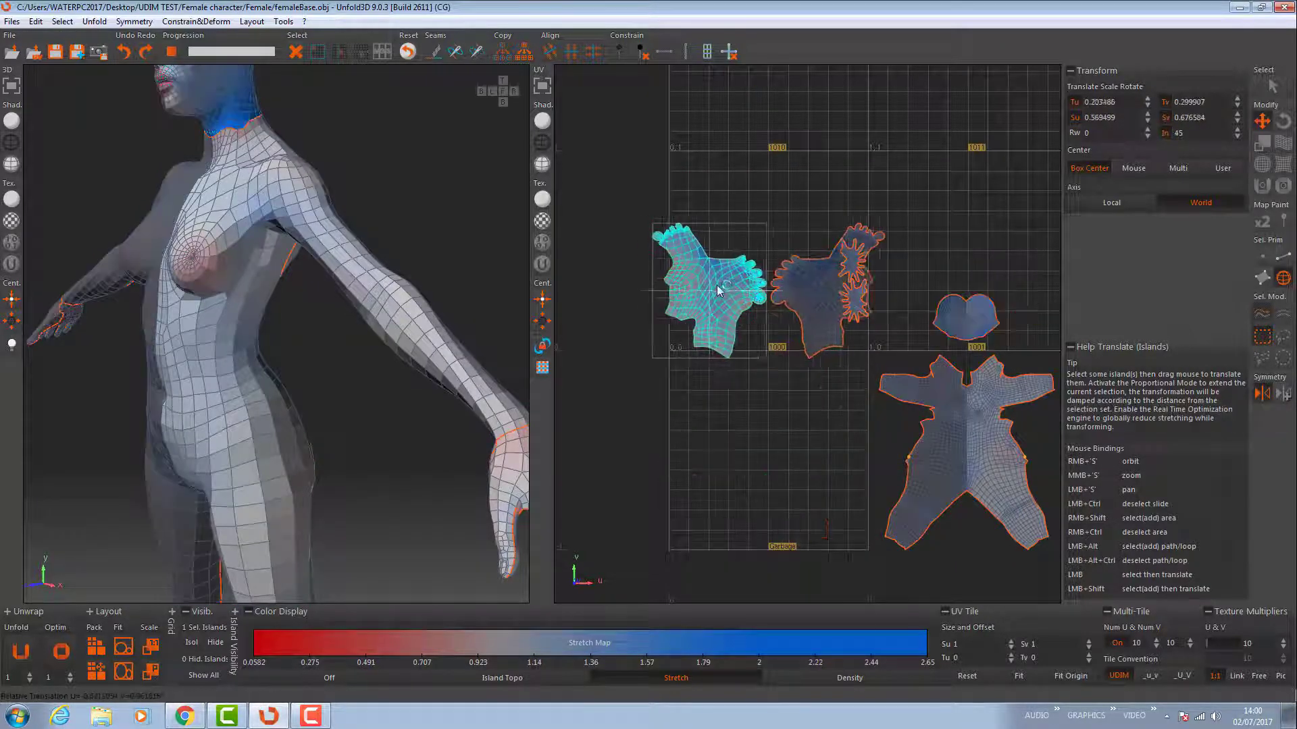
{"action": "left_click_drag", "start_coordinate": [661, 244], "coordinate": [844, 283]}
{"action": "left_click_drag", "start_coordinate": [898, 291], "coordinate": [864, 506]}
{"action": "key", "text": "f"}
{"action": "left_click_drag", "start_coordinate": [880, 334], "coordinate": [867, 334]}
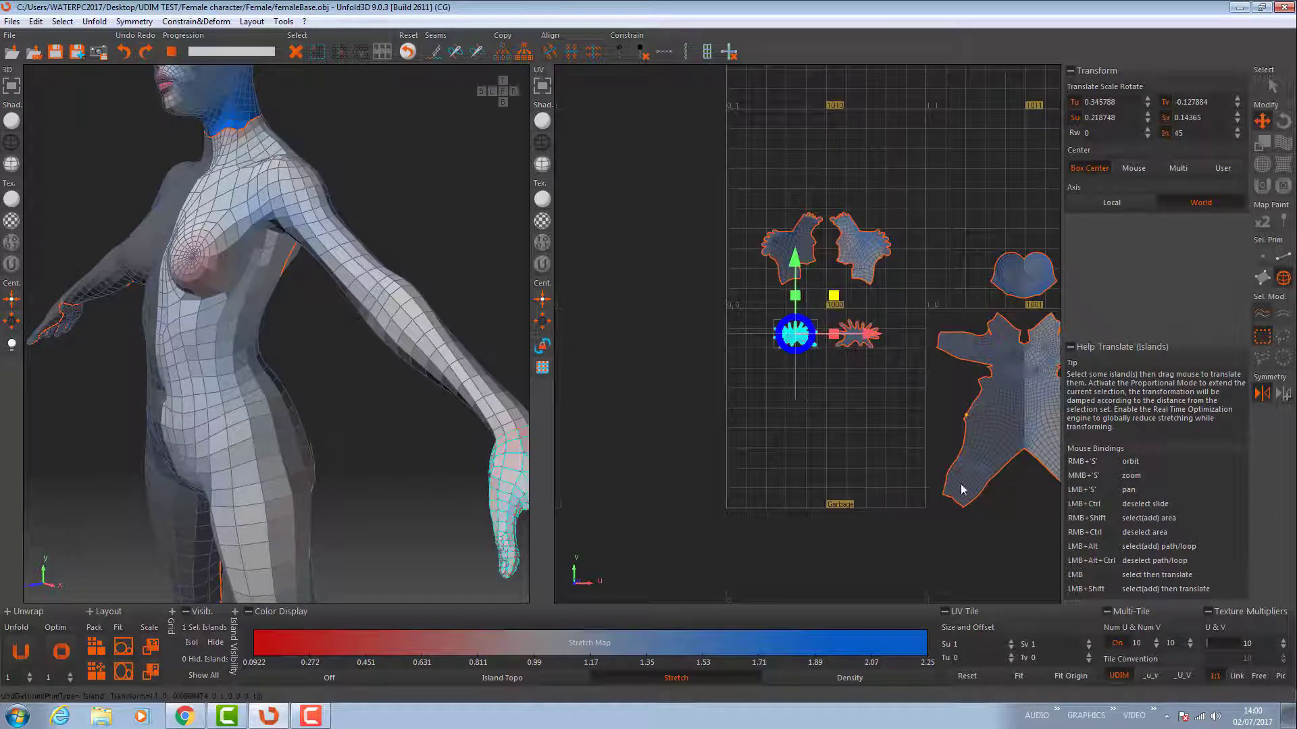
- Turn off symmetry and move the body island into the Garbage tile below tile 1000
{"action": "left_click", "coordinate": [1262, 394]}
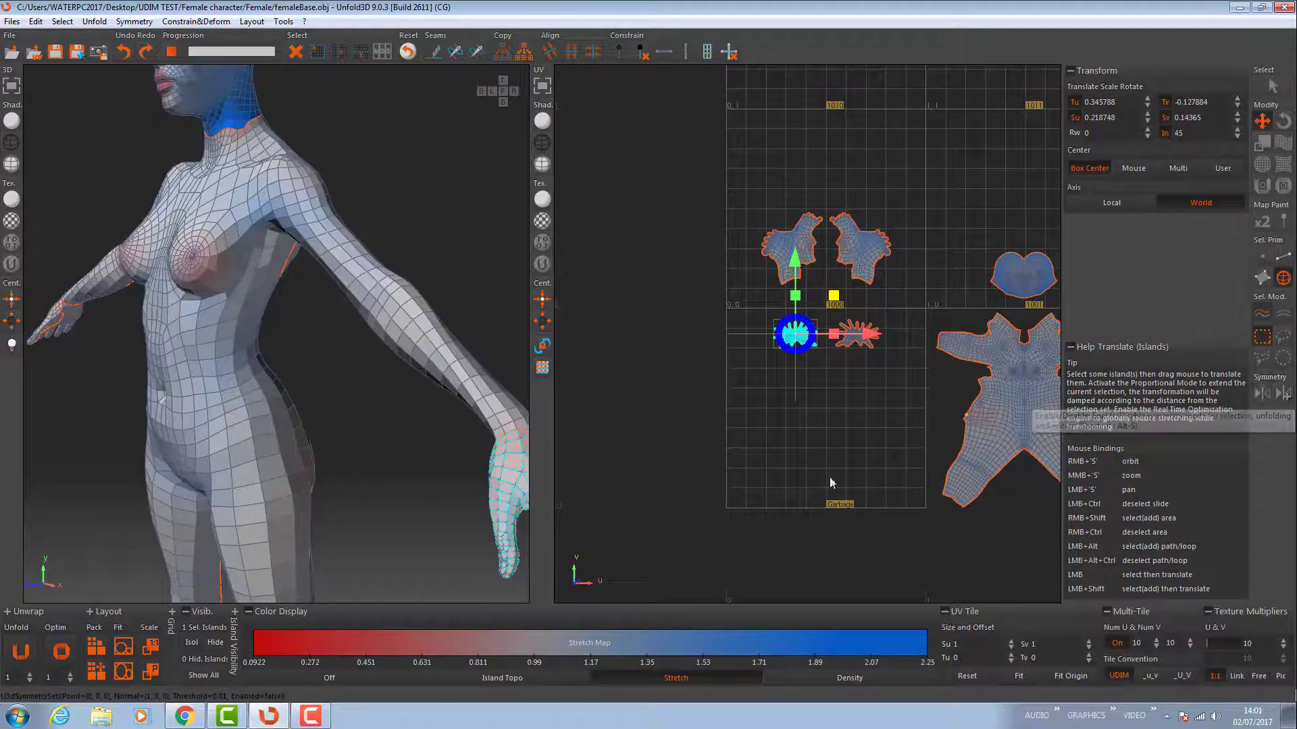
{"action": "left_click", "coordinate": [1007, 437]}
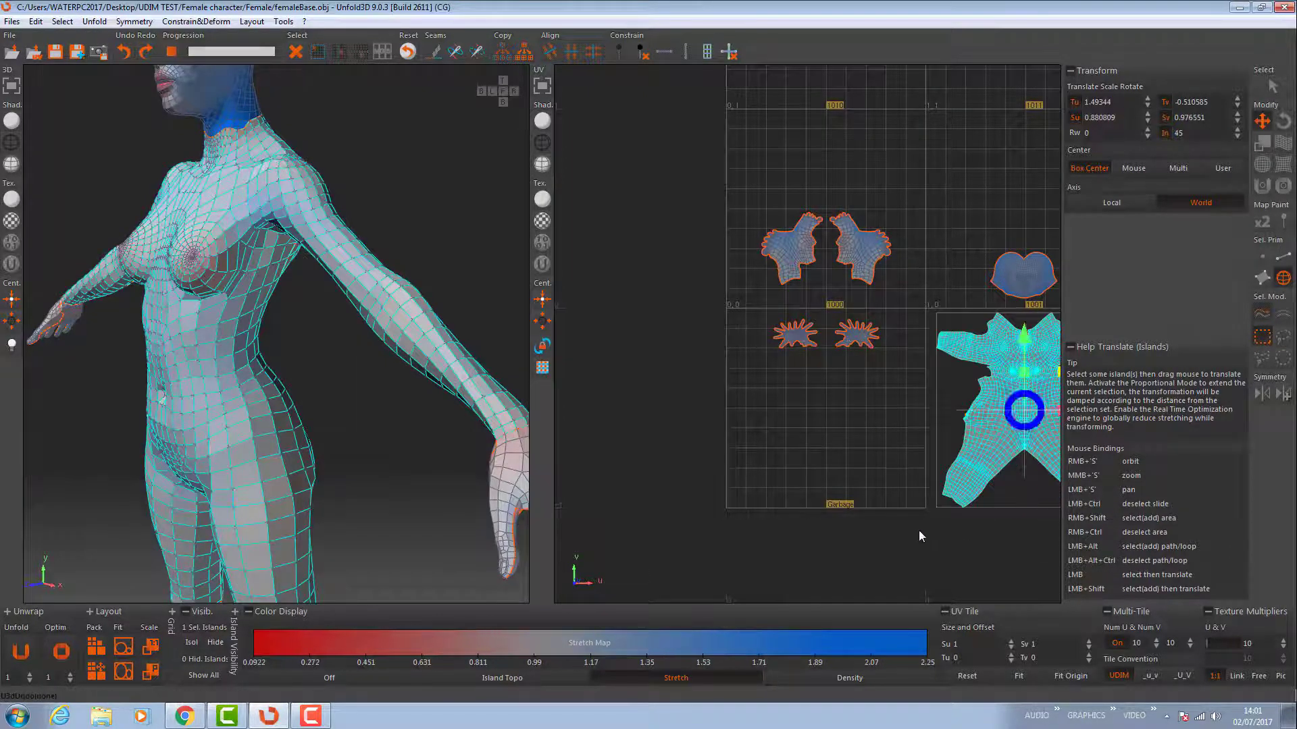
{"action": "left_click_drag", "start_coordinate": [921, 537], "coordinate": [712, 532]}
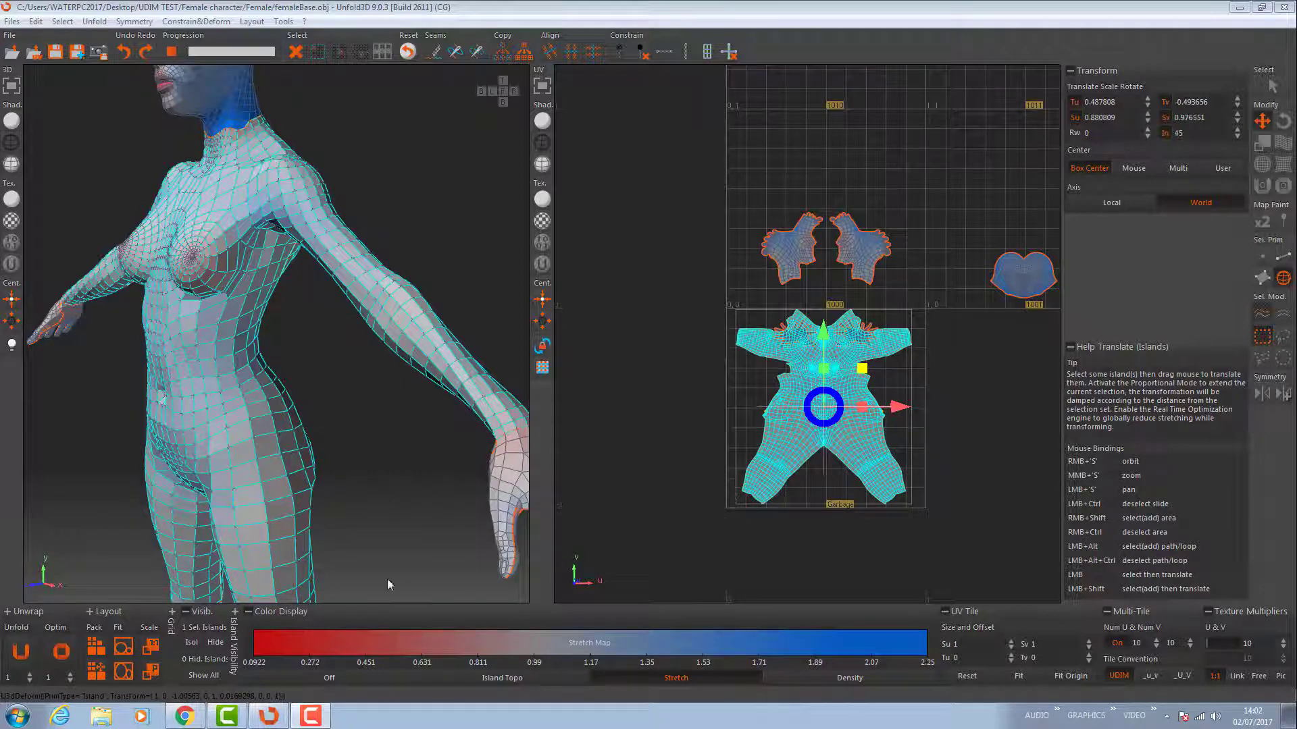
- Pack the body island, and shrink it to about 0.708 by 0.785 in the lower-left corner of the Garbage tile
{"action": "left_click", "coordinate": [100, 674]}
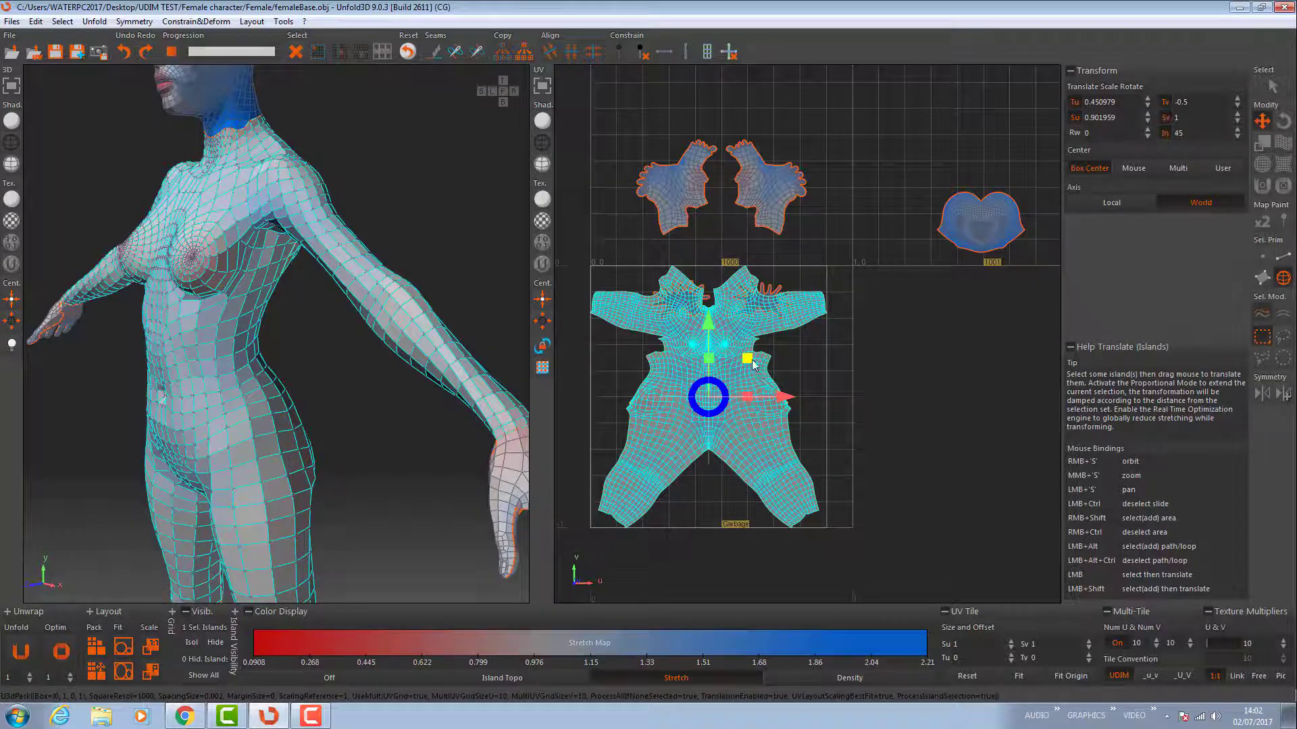
{"action": "left_click_drag", "start_coordinate": [747, 359], "coordinate": [738, 380]}
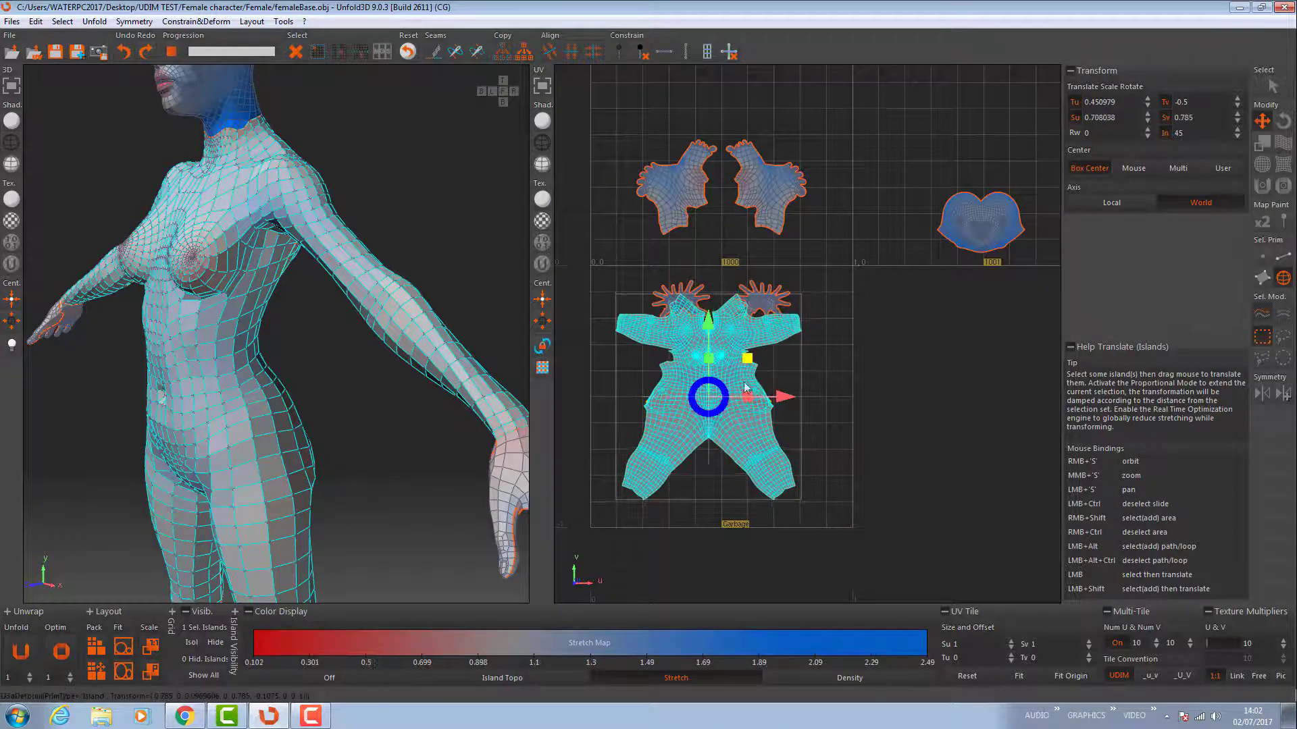
{"action": "left_click_drag", "start_coordinate": [816, 359], "coordinate": [796, 391]}
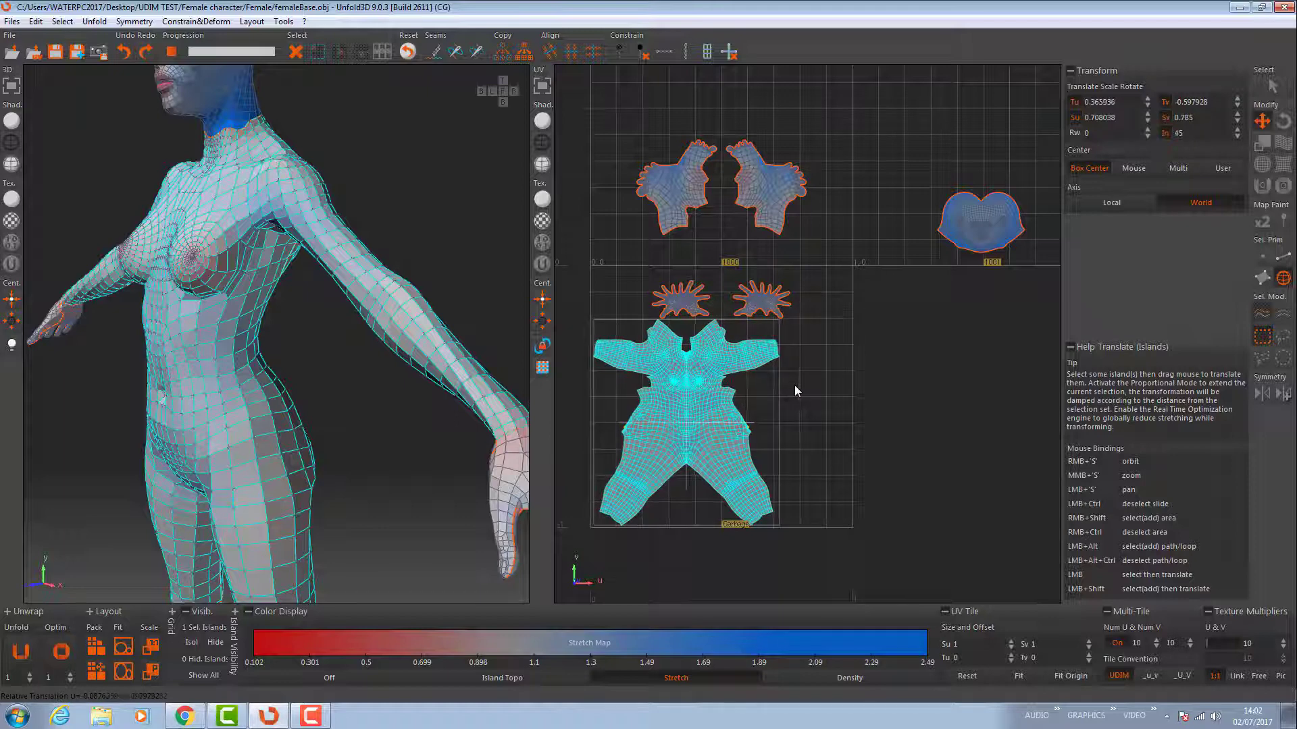
- Move the head island beside the body in the Garbage tile and scale it to about 0.39 by 0.27
{"action": "left_click", "coordinate": [977, 237]}
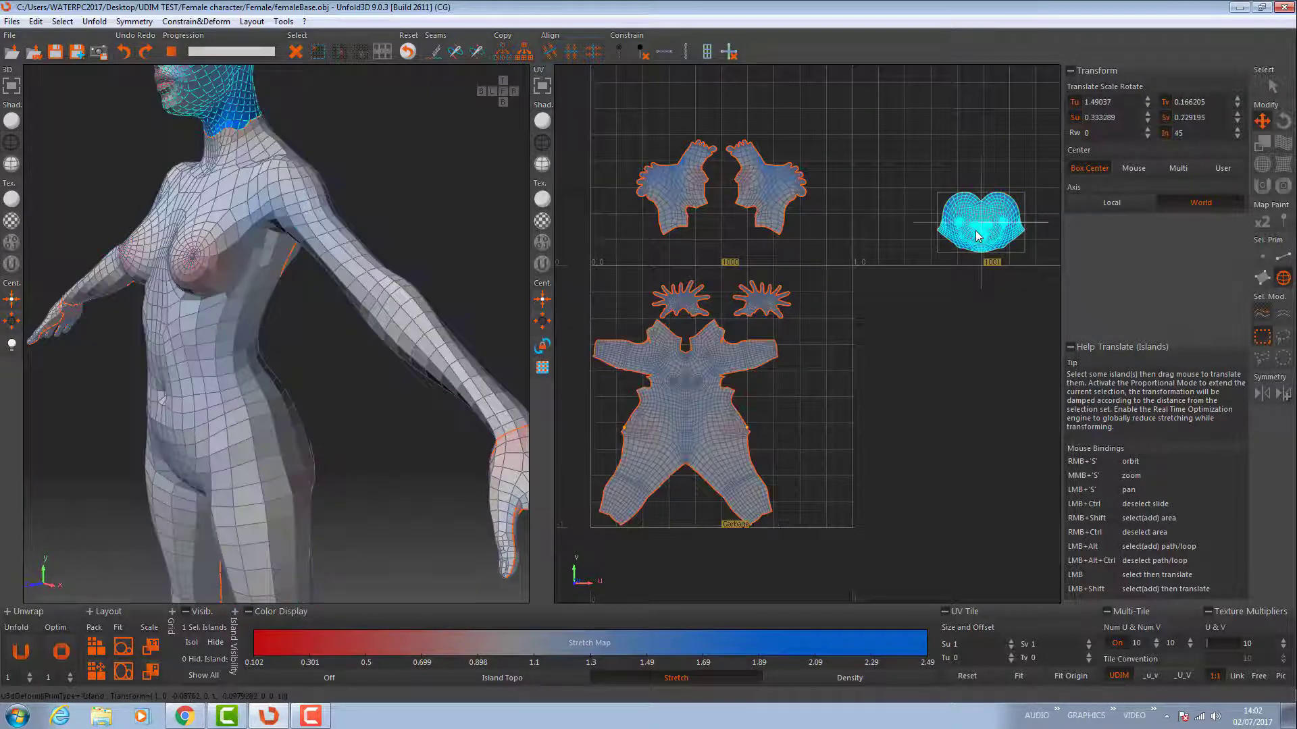
{"action": "left_click_drag", "start_coordinate": [1047, 204], "coordinate": [867, 406]}
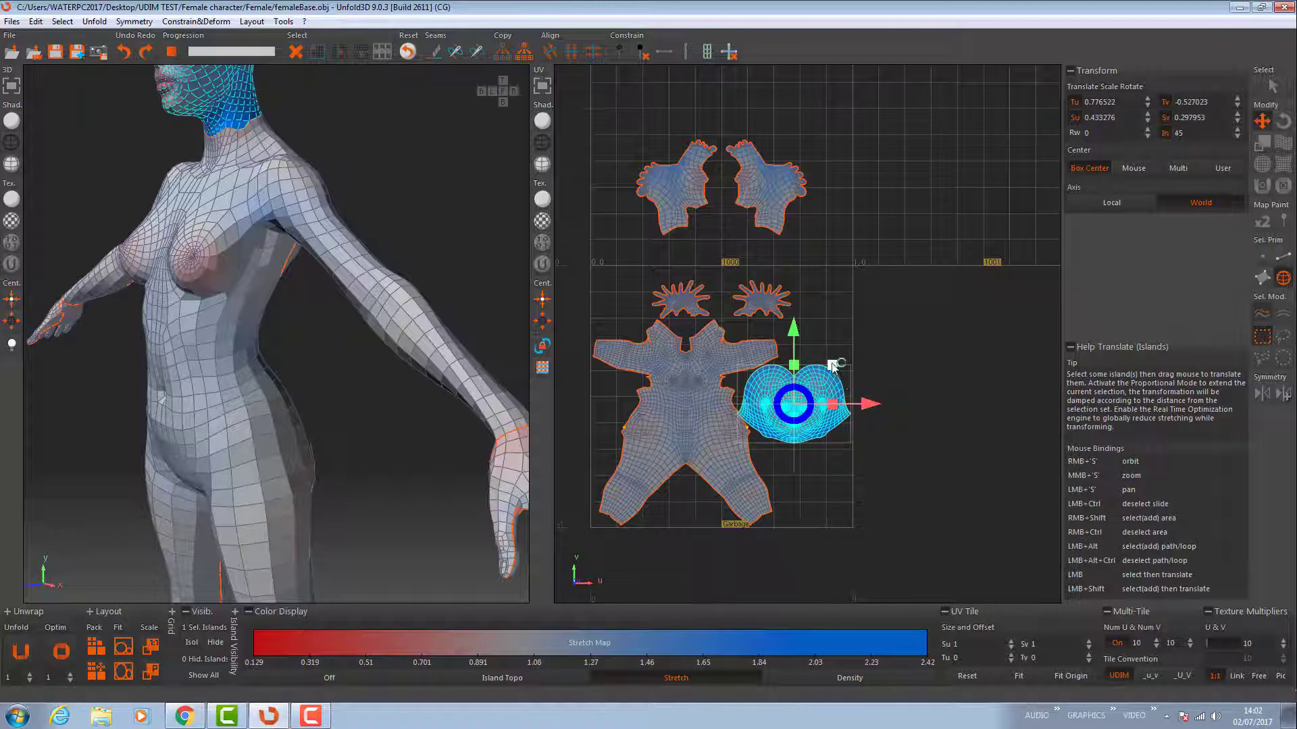
{"action": "left_click_drag", "start_coordinate": [832, 365], "coordinate": [795, 331]}
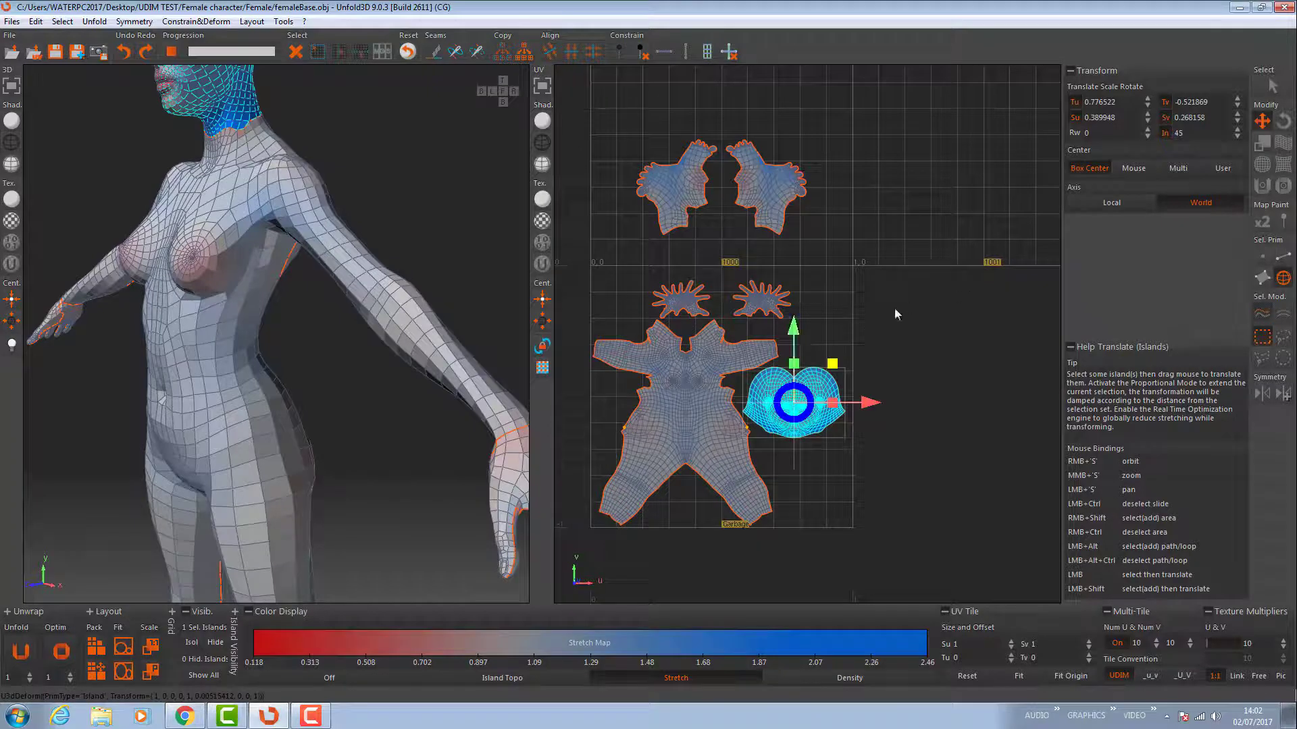
- Move both hand islands together into the upper-left corner of the Garbage tile, above the body island
{"action": "left_click", "coordinate": [694, 314]}
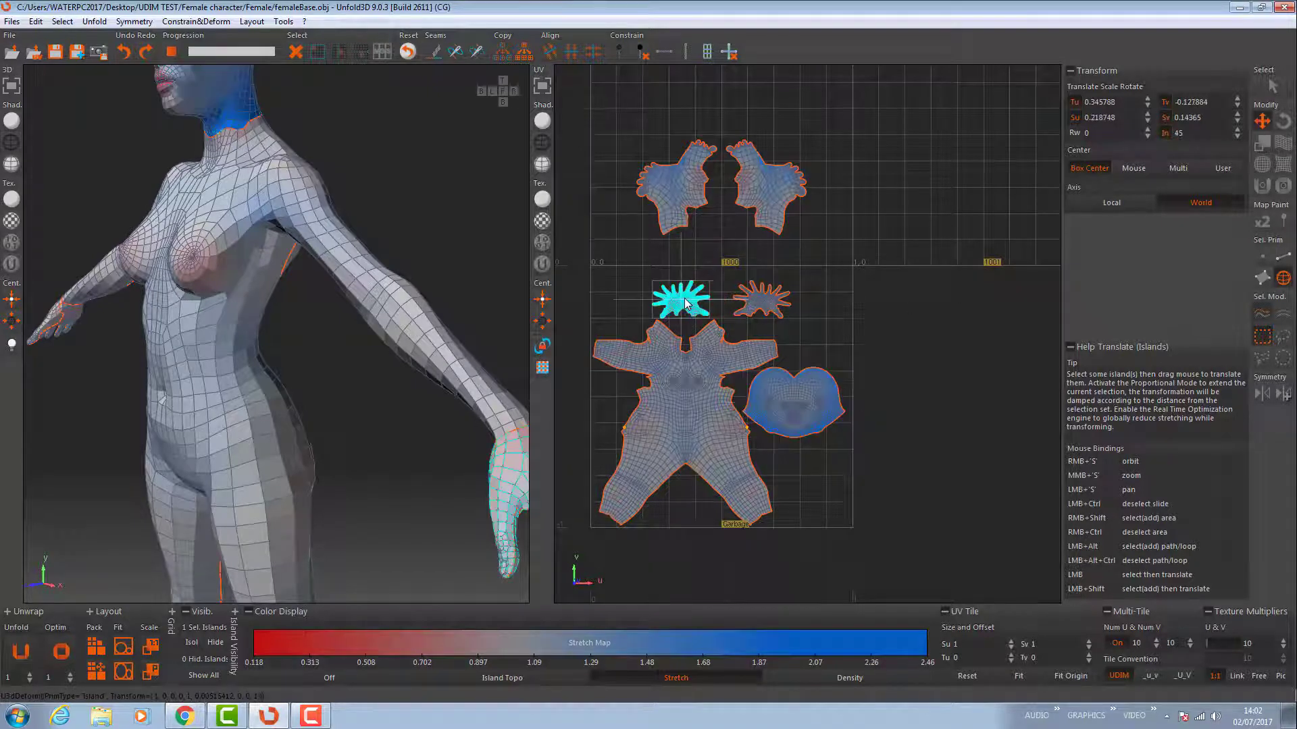
{"action": "left_click", "coordinate": [772, 313], "text": "shift"}
{"action": "left_click_drag", "start_coordinate": [801, 301], "coordinate": [741, 289]}
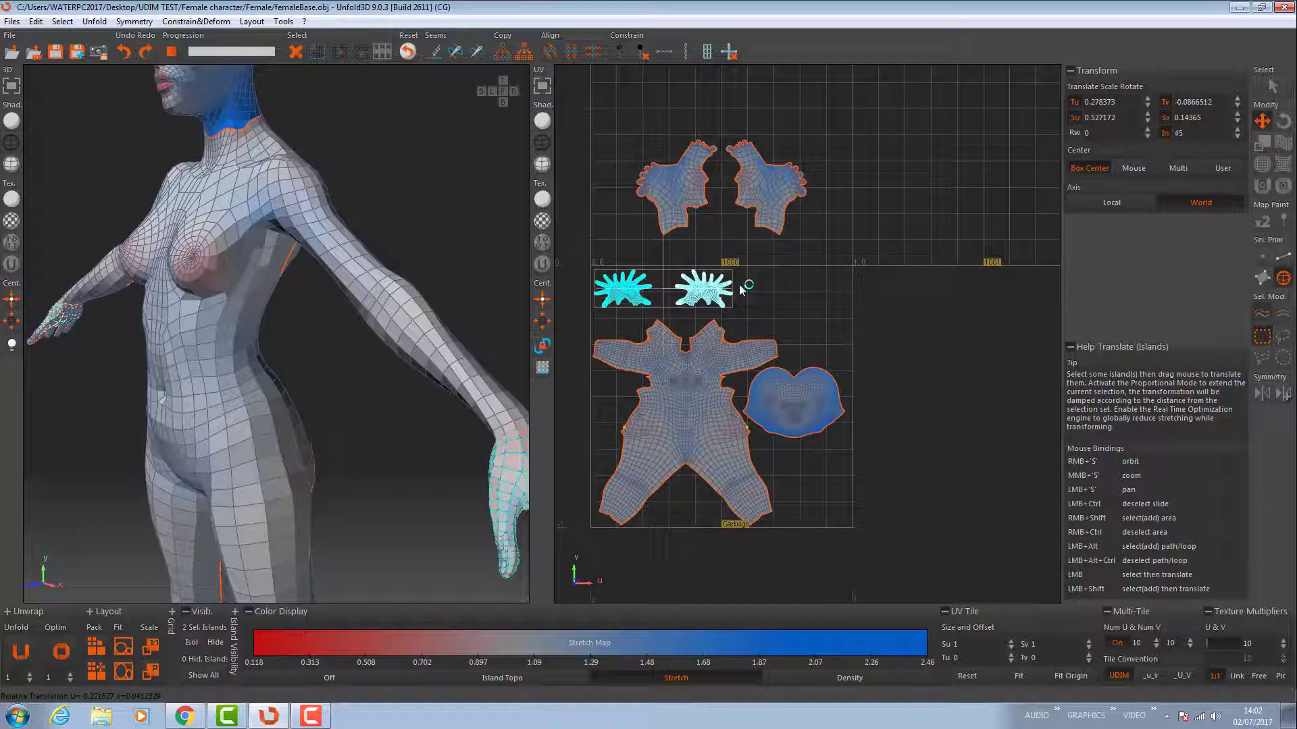
- Move both foot islands beside the hands in the Garbage tile and scale the pair to about 0.44 by 0.25
{"action": "left_click", "coordinate": [780, 201]}
{"action": "left_click", "coordinate": [685, 194], "text": "shift"}
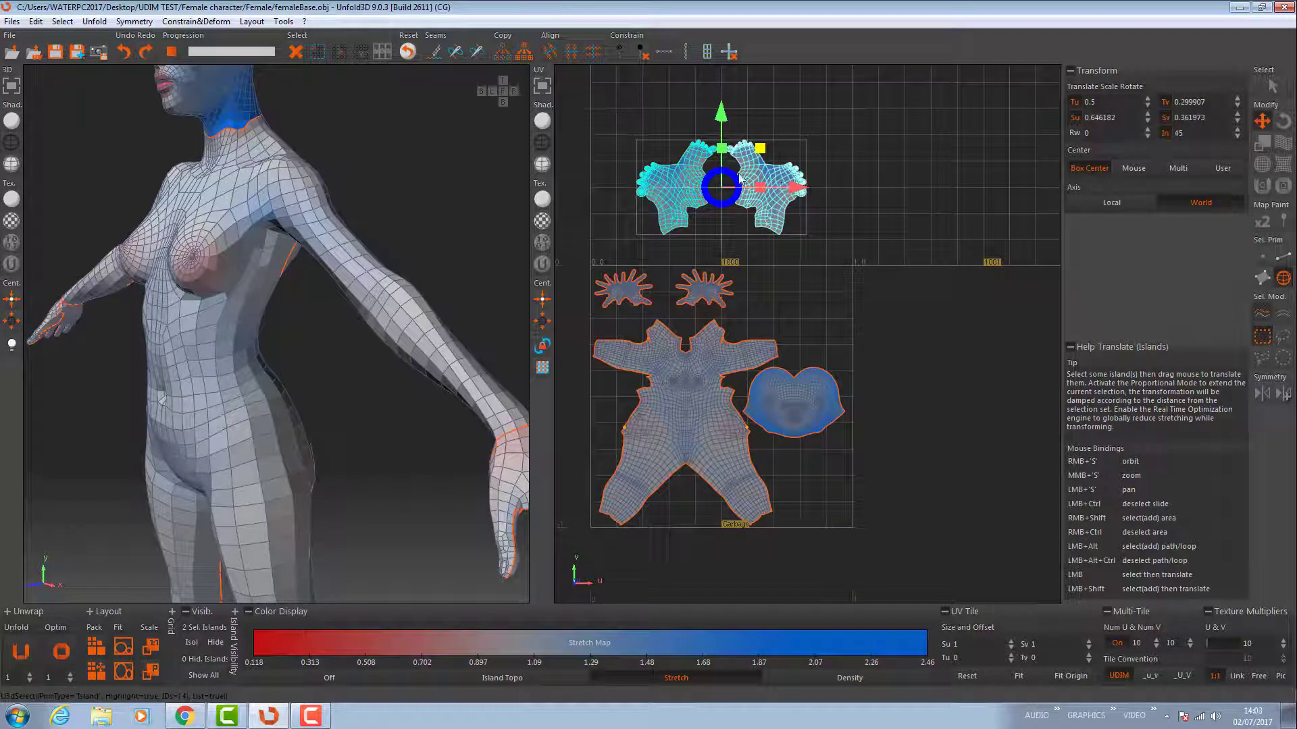
{"action": "left_click_drag", "start_coordinate": [848, 145], "coordinate": [897, 239]}
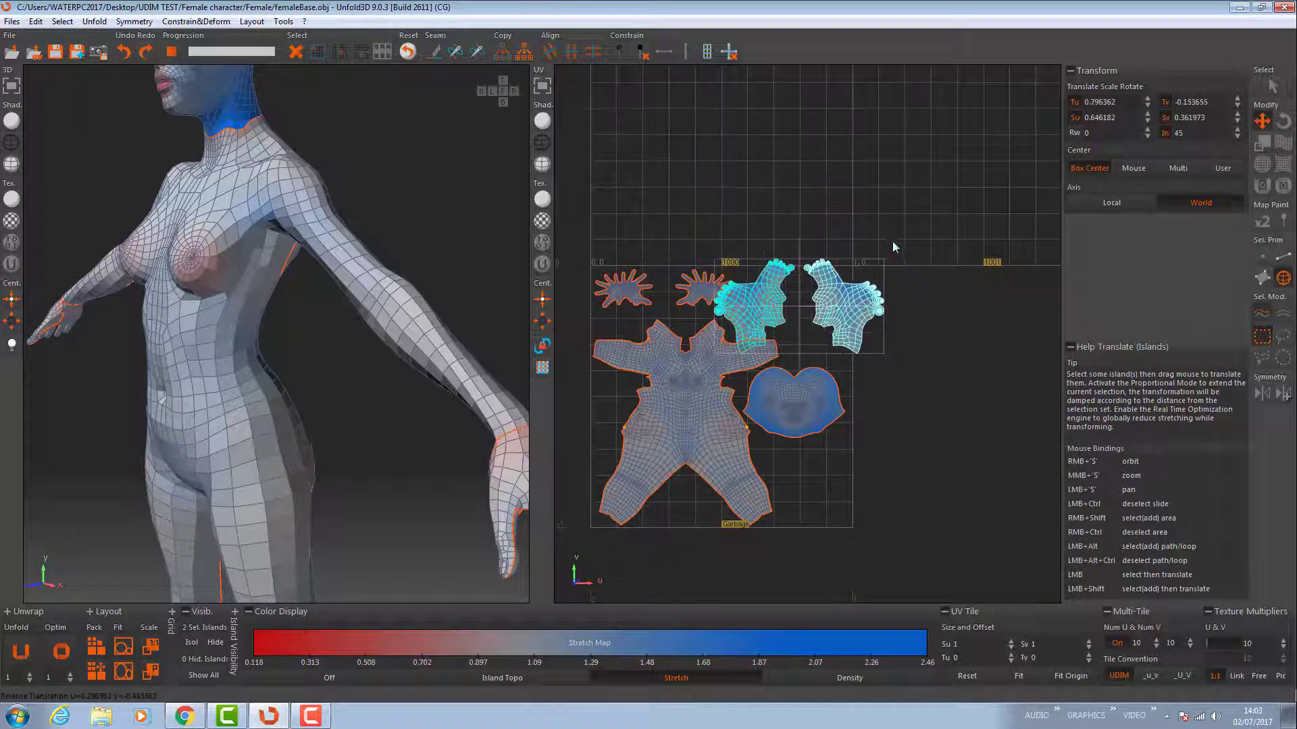
{"action": "mouse_move", "coordinate": [837, 268]}
{"action": "left_mouse_down"}
{"action": "mouse_move", "coordinate": [814, 295]}
{"action": "mouse_move", "coordinate": [837, 268]}
{"action": "mouse_move", "coordinate": [906, 249]}
{"action": "mouse_move", "coordinate": [825, 276]}
{"action": "left_mouse_up"}
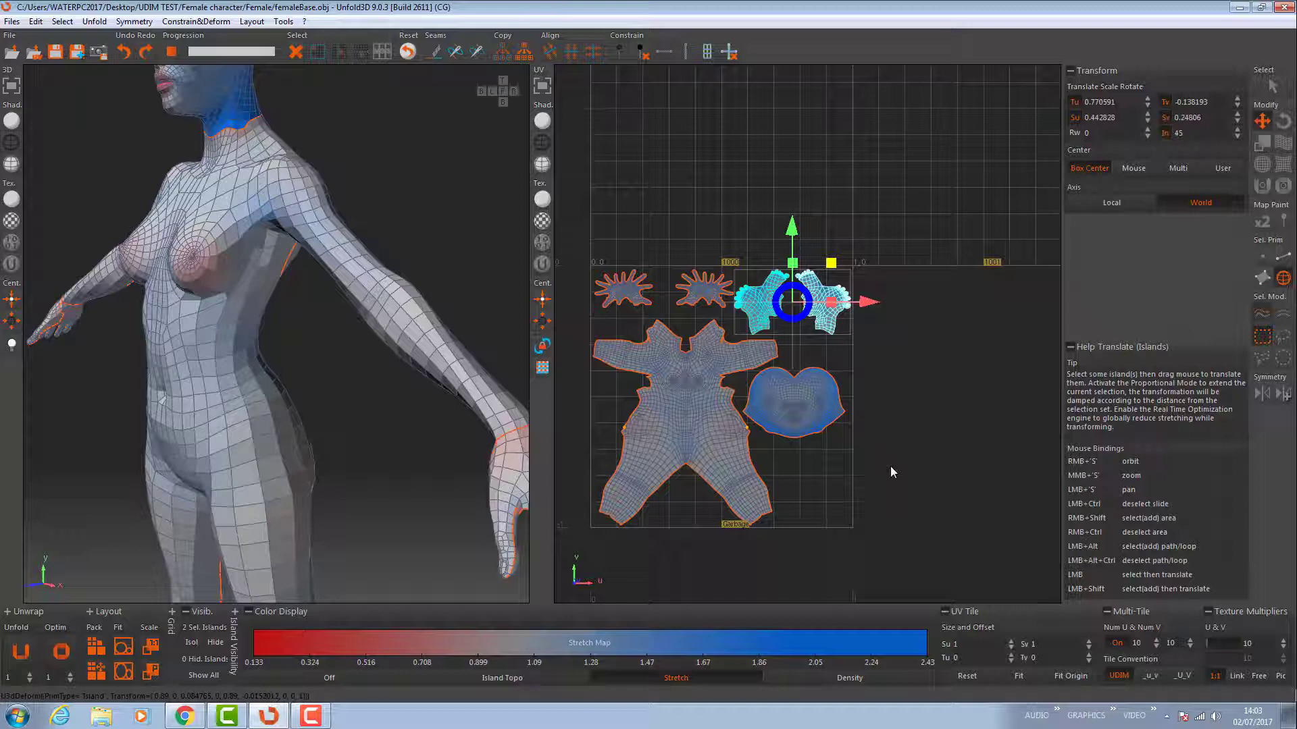
- Examine the stretching in the head island, especially around the eyes, nose and mouth
{"action": "key", "text": "s"}
{"action": "left_click", "coordinate": [808, 418]}
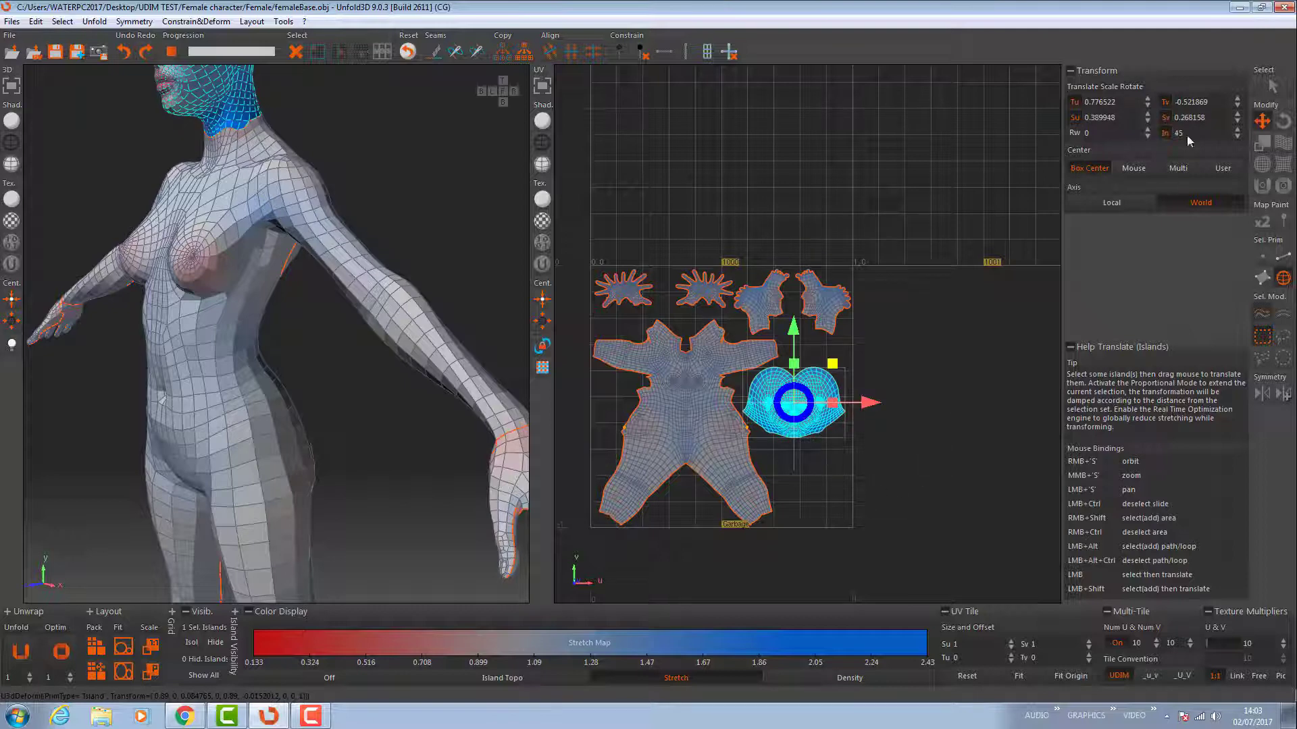
{"action": "left_click", "coordinate": [1272, 86]}
{"action": "middle_click_drag", "start_coordinate": [918, 450], "coordinate": [1050, 601]}
{"action": "left_click_drag", "start_coordinate": [683, 441], "coordinate": [856, 489]}
{"action": "middle_click_drag", "start_coordinate": [856, 489], "coordinate": [898, 533]}
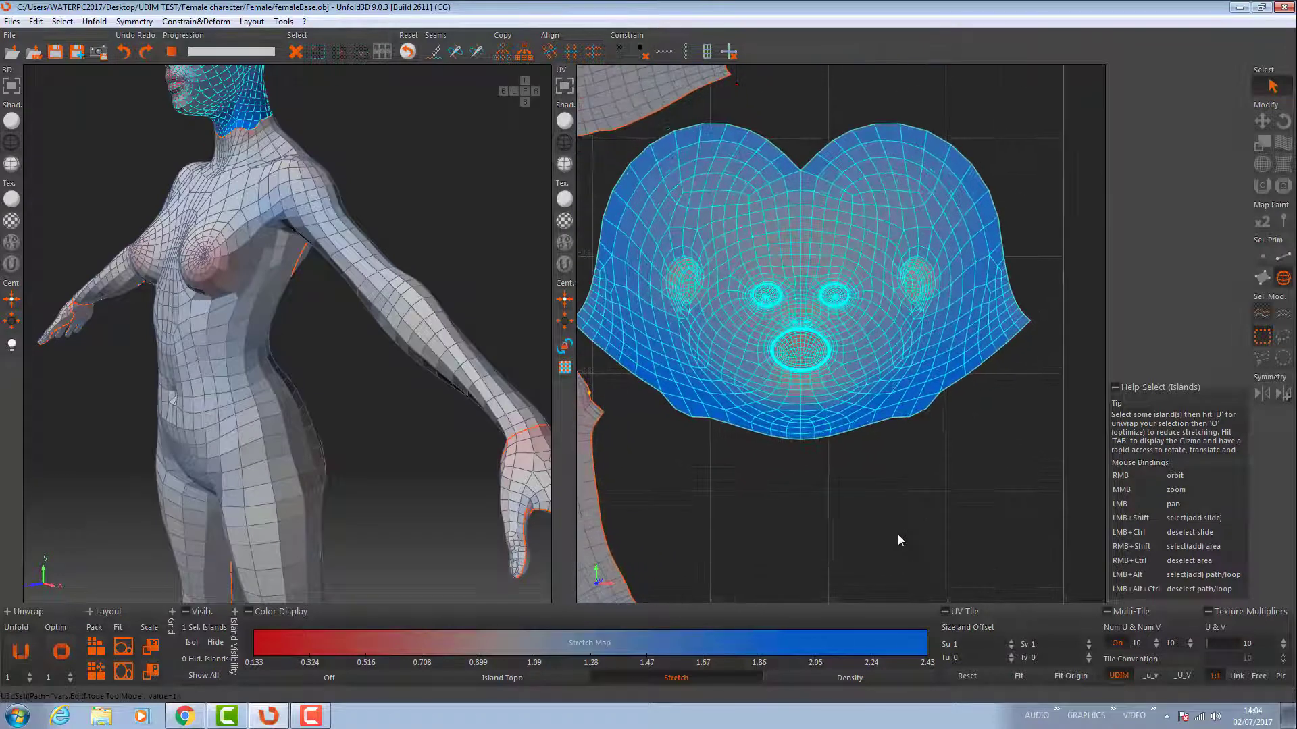
{"action": "left_click", "coordinate": [1000, 409]}
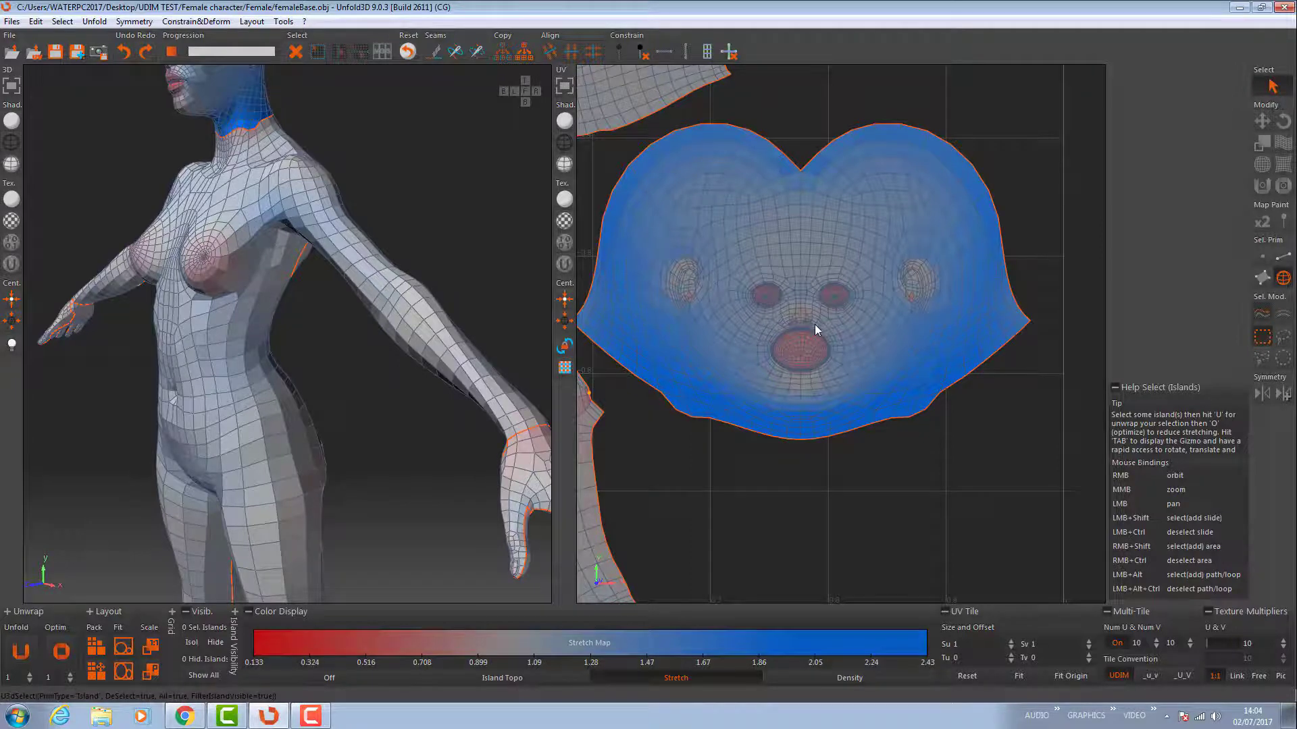
{"action": "middle_click_drag", "start_coordinate": [814, 326], "coordinate": [922, 481]}
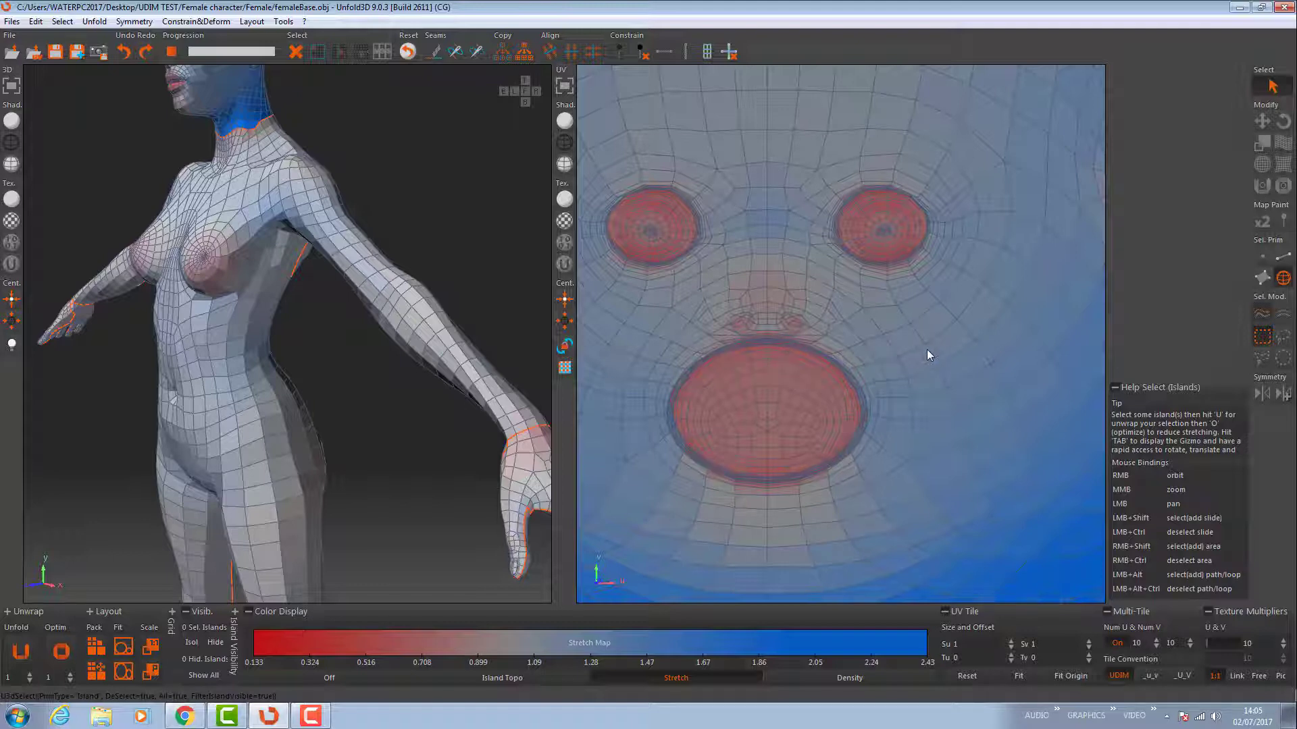
{"action": "middle_click_drag", "start_coordinate": [927, 349], "coordinate": [891, 144]}
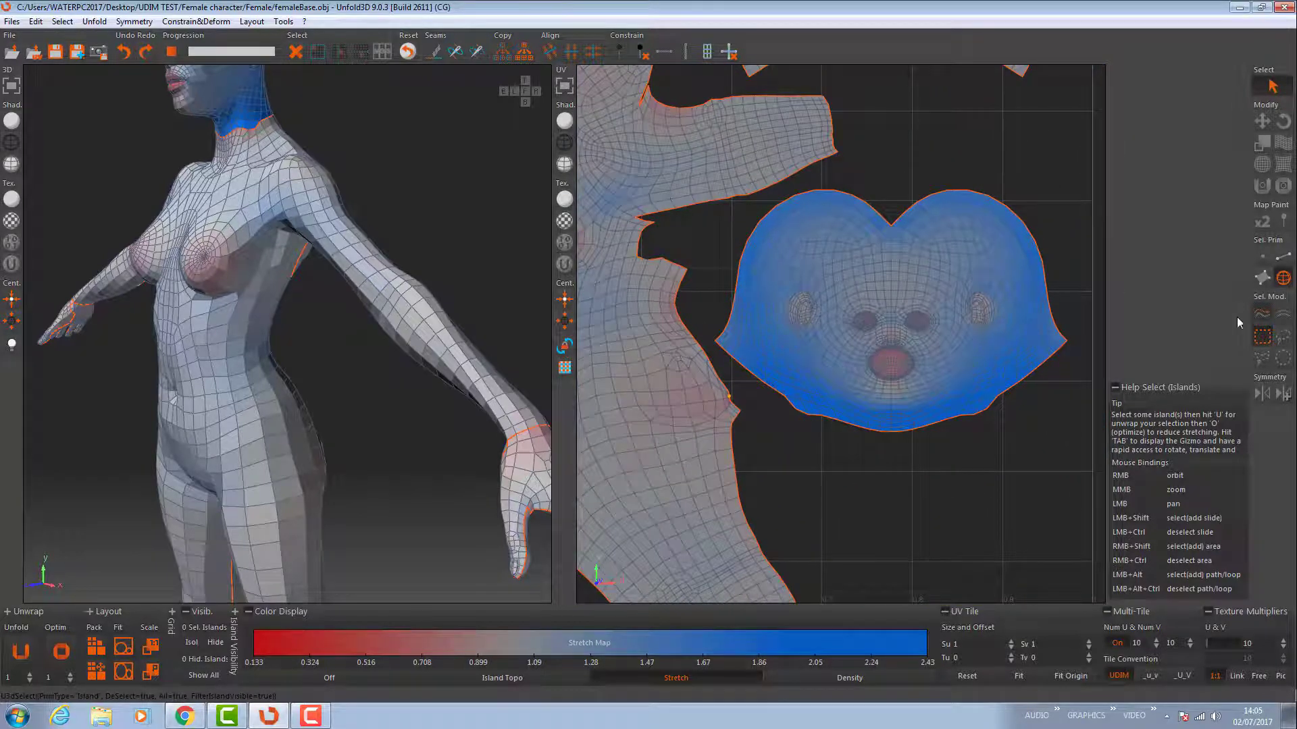
- Isolate the head island and inspect the mouth area in both the UV layout and the 3D model
{"action": "left_click", "coordinate": [959, 275]}
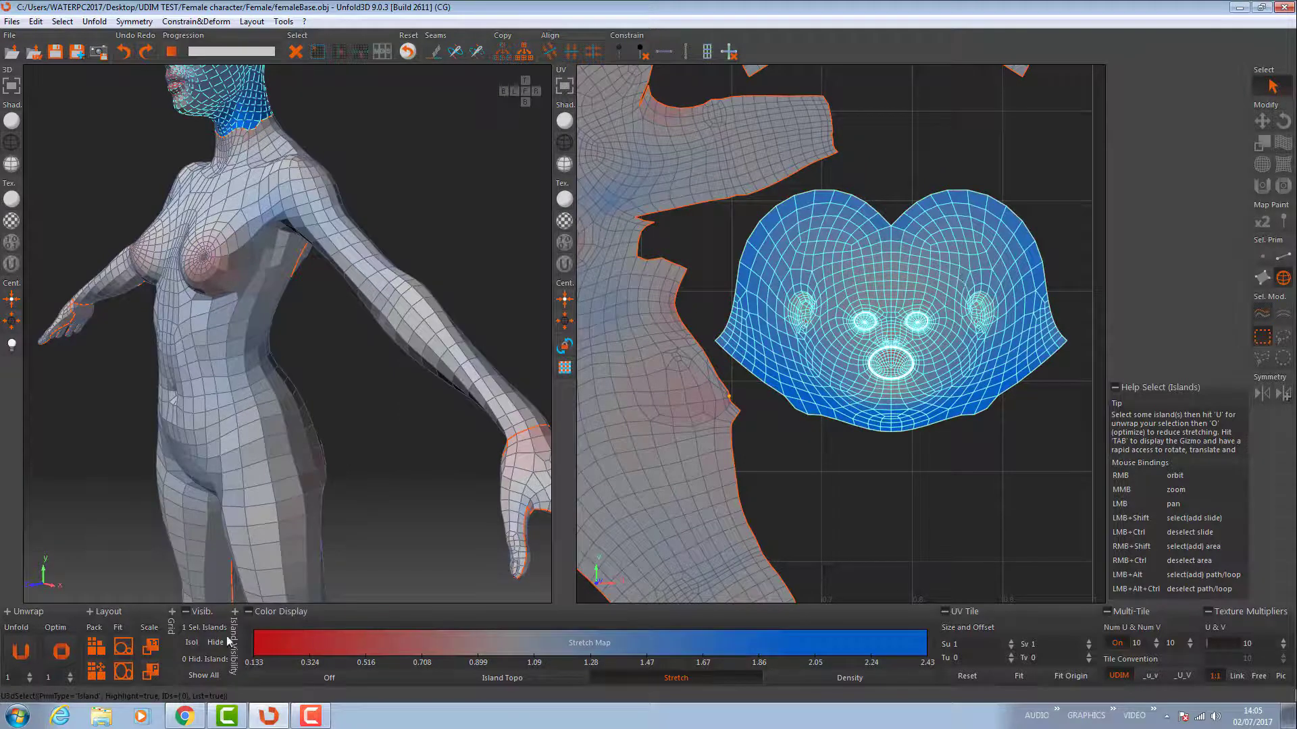
{"action": "left_click", "coordinate": [197, 640]}
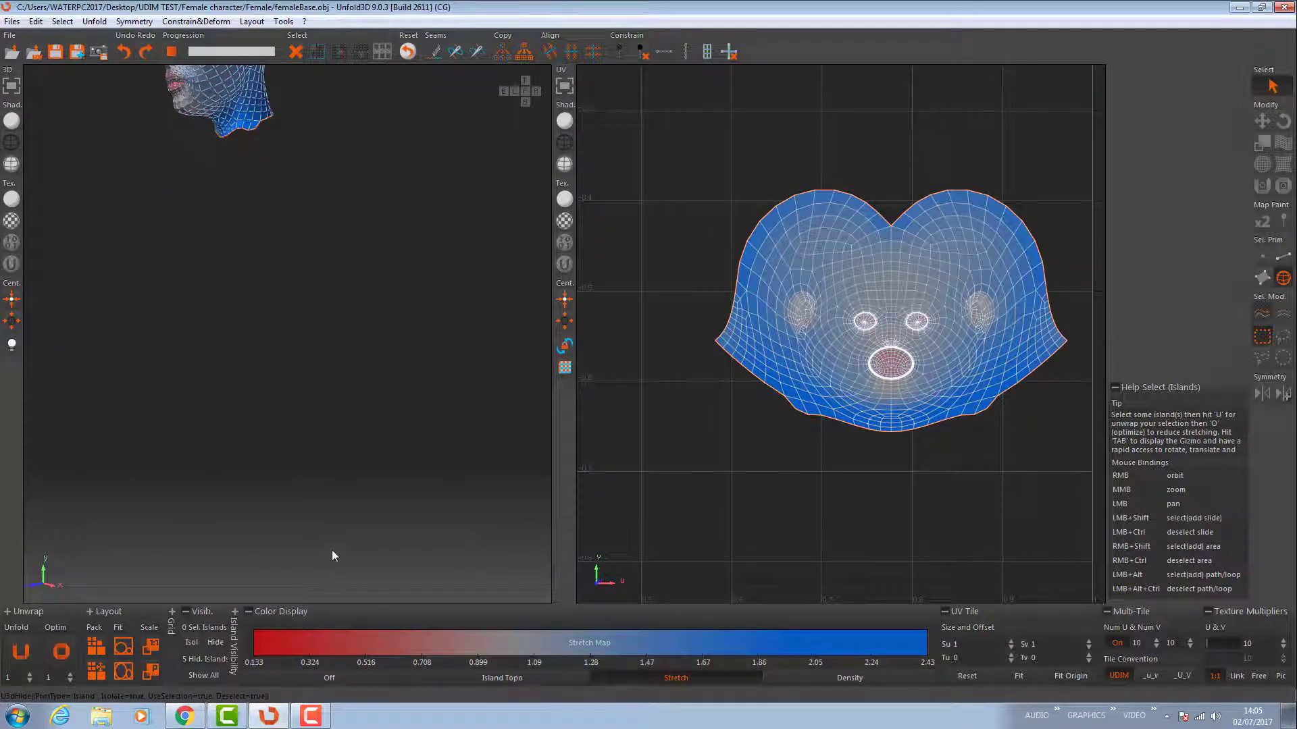
{"action": "left_click_drag", "start_coordinate": [364, 248], "coordinate": [354, 355]}
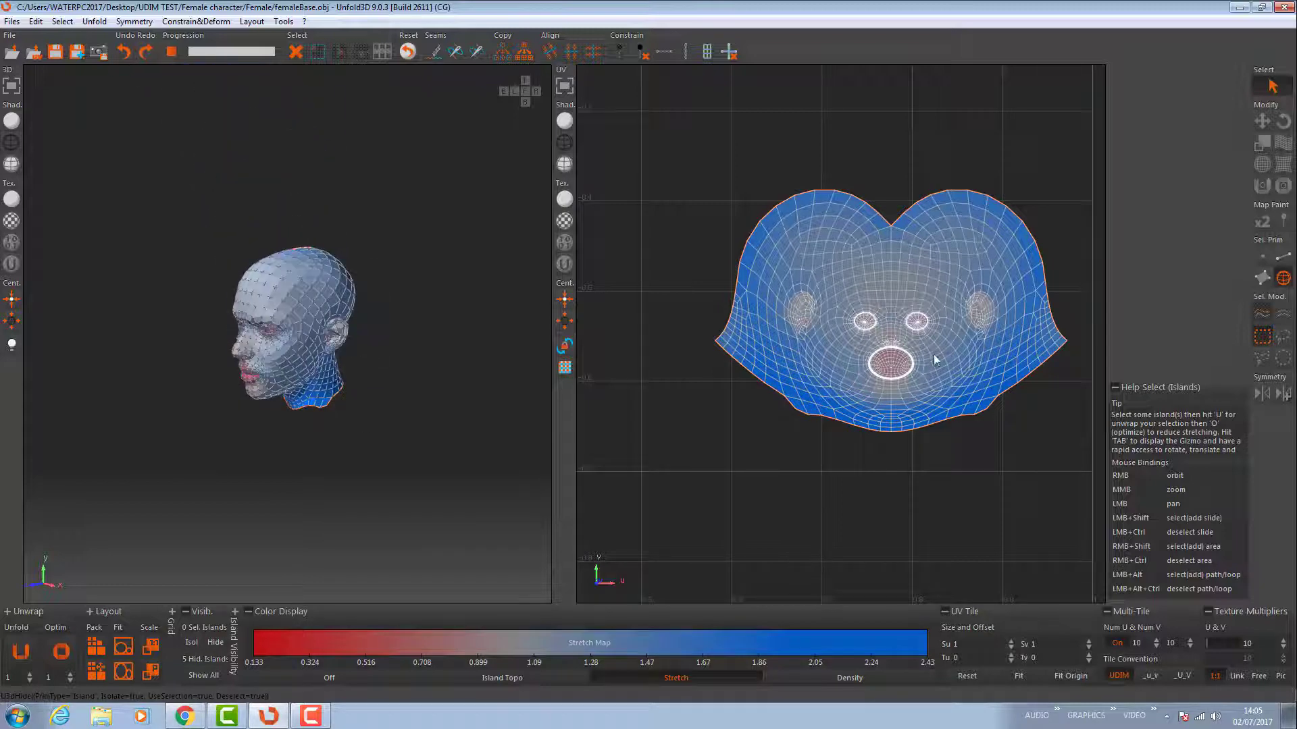
{"action": "middle_click_drag", "start_coordinate": [933, 353], "coordinate": [955, 496]}
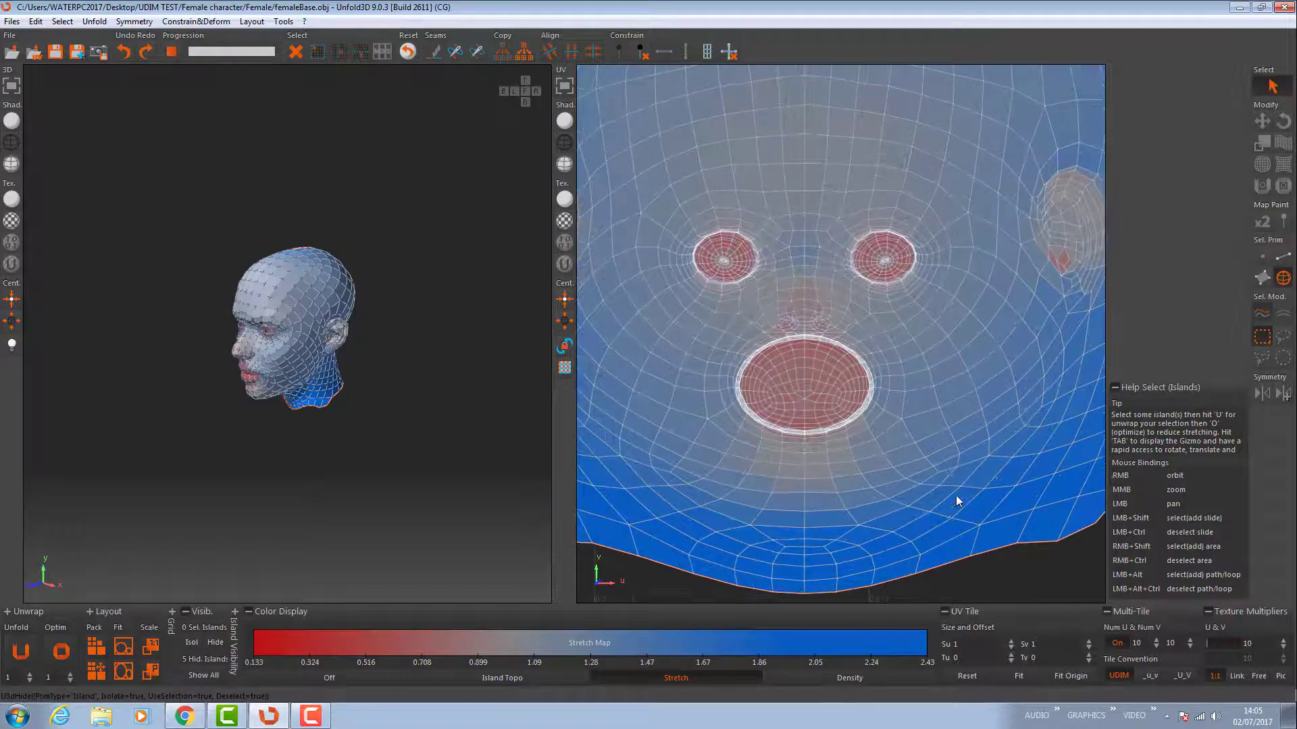
{"action": "middle_click_drag", "start_coordinate": [822, 413], "coordinate": [905, 516]}
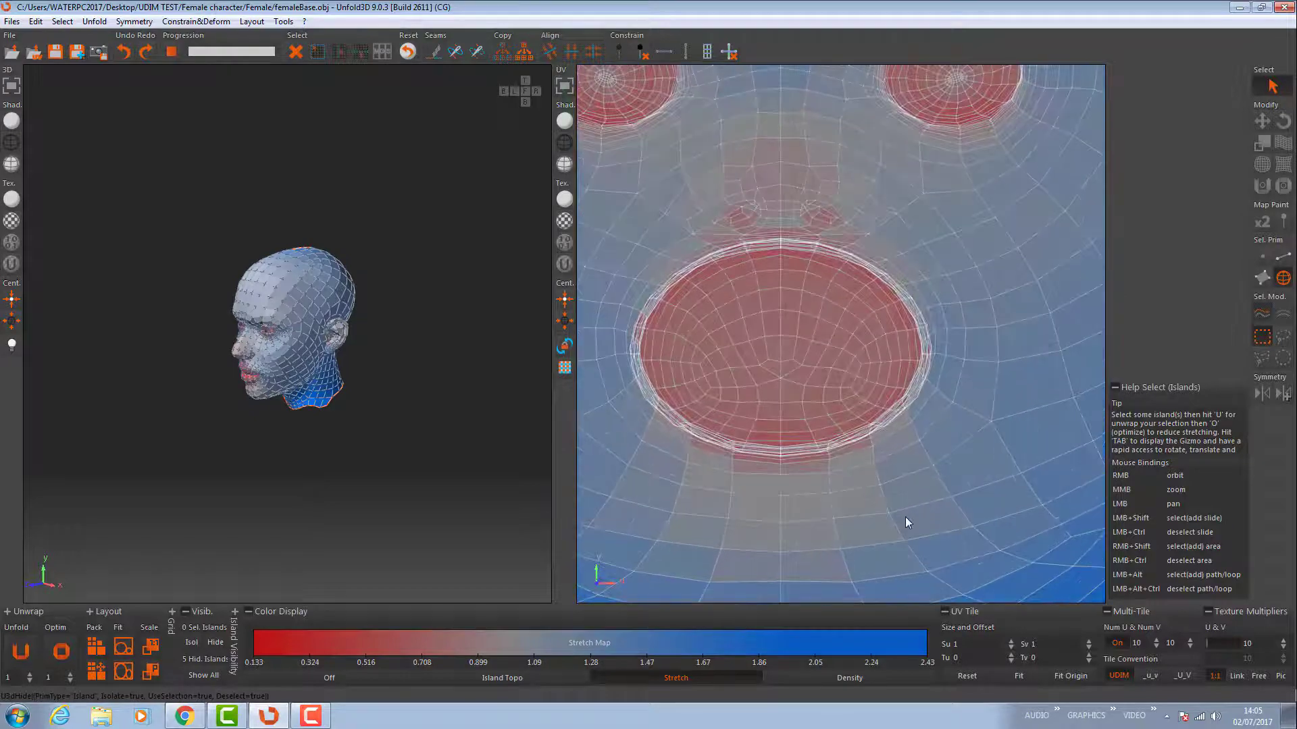
{"action": "right_click_drag", "start_coordinate": [352, 436], "coordinate": [344, 365]}
{"action": "middle_click_drag", "start_coordinate": [345, 364], "coordinate": [525, 586]}
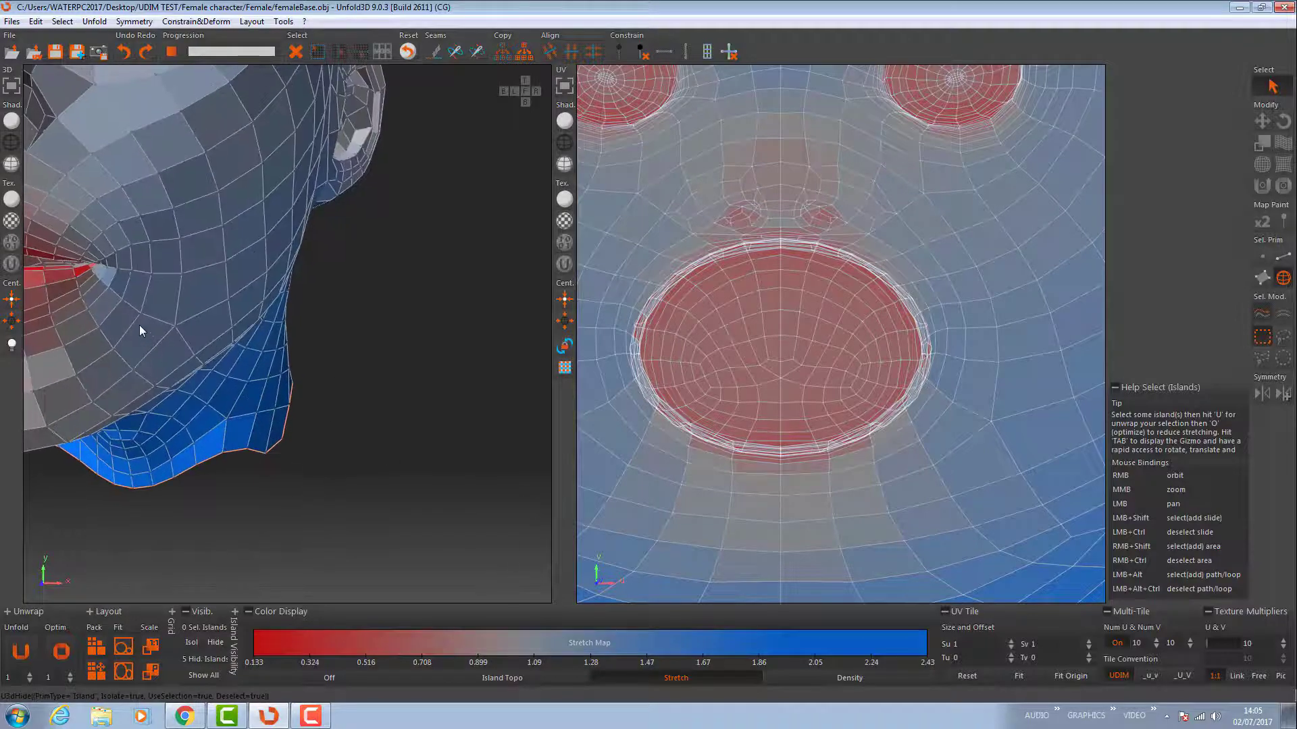
- Switch the selection to edges in edge-loop mode, ready for working around the character's mouth
{"action": "mouse_move", "coordinate": [139, 326]}
{"action": "middle_mouse_down"}
{"action": "mouse_move", "coordinate": [227, 374]}
{"action": "mouse_move", "coordinate": [159, 333]}
{"action": "middle_mouse_up"}
{"action": "left_click_drag", "start_coordinate": [159, 333], "coordinate": [250, 364]}
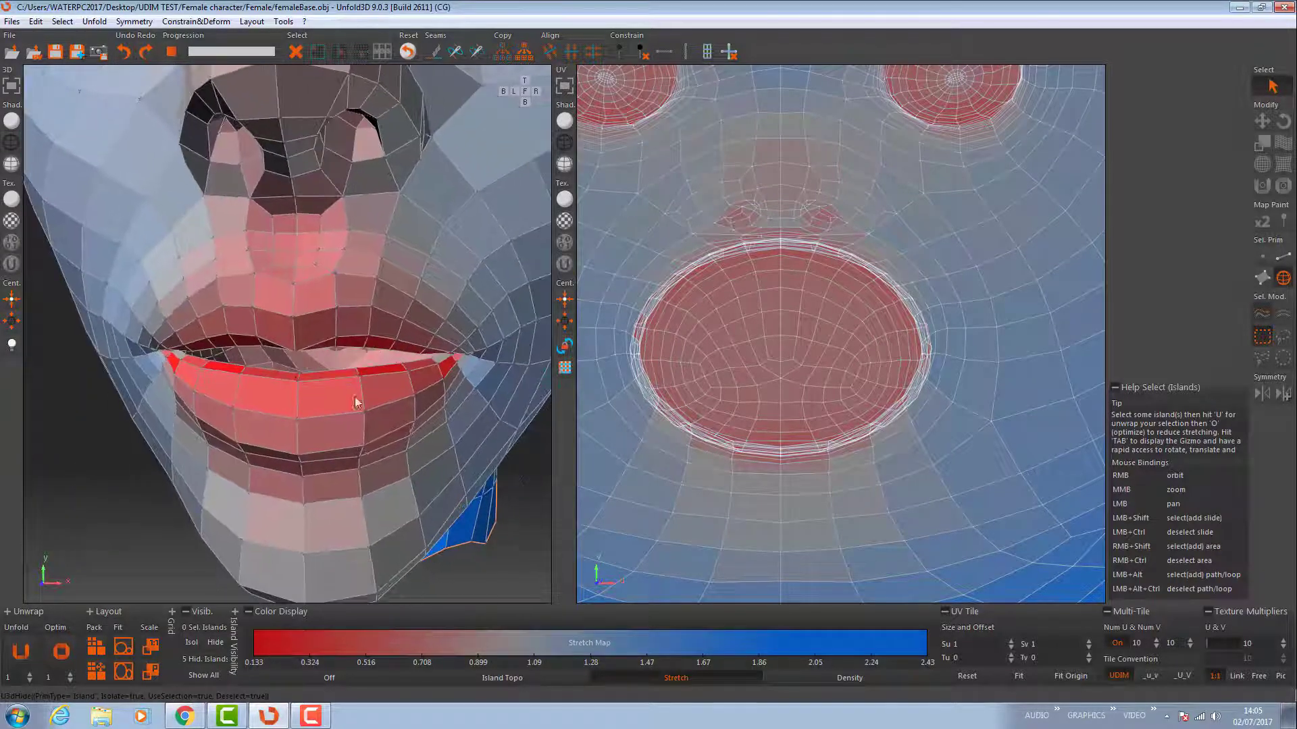
{"action": "middle_click_drag", "start_coordinate": [387, 410], "coordinate": [404, 420]}
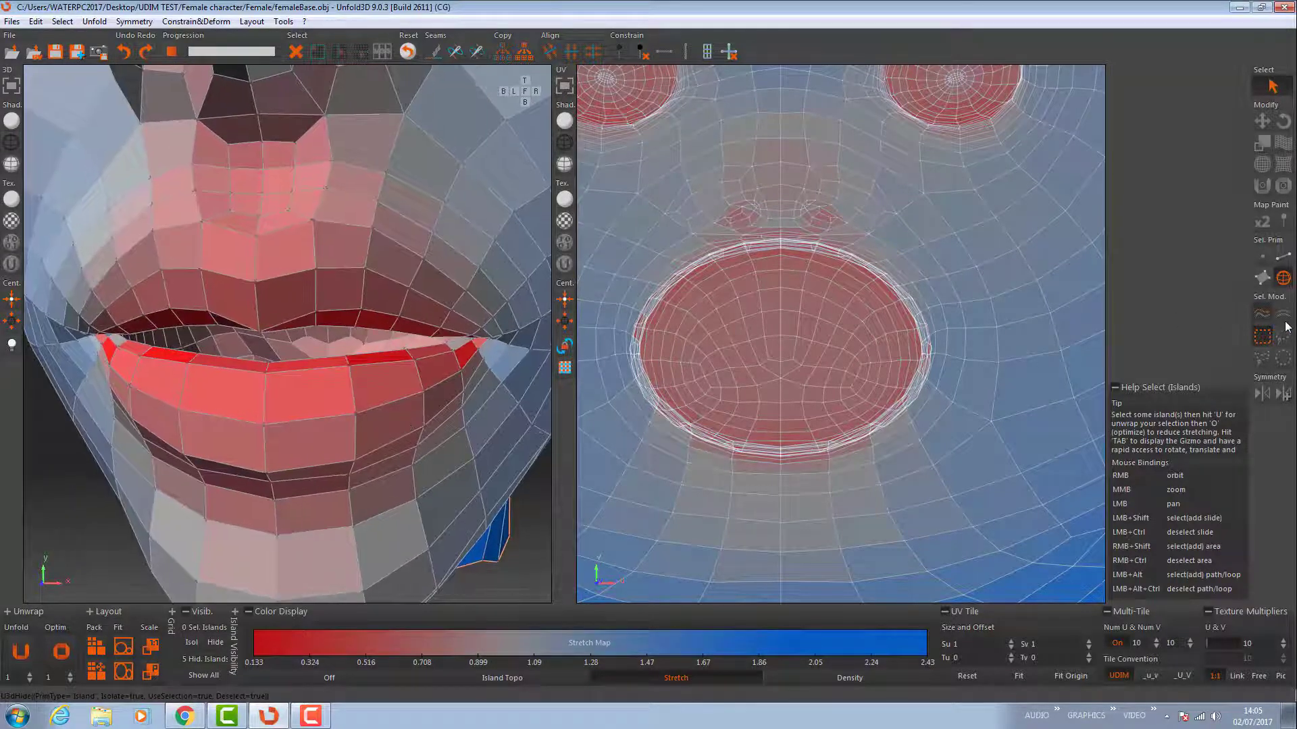
{"action": "left_click", "coordinate": [1283, 256]}
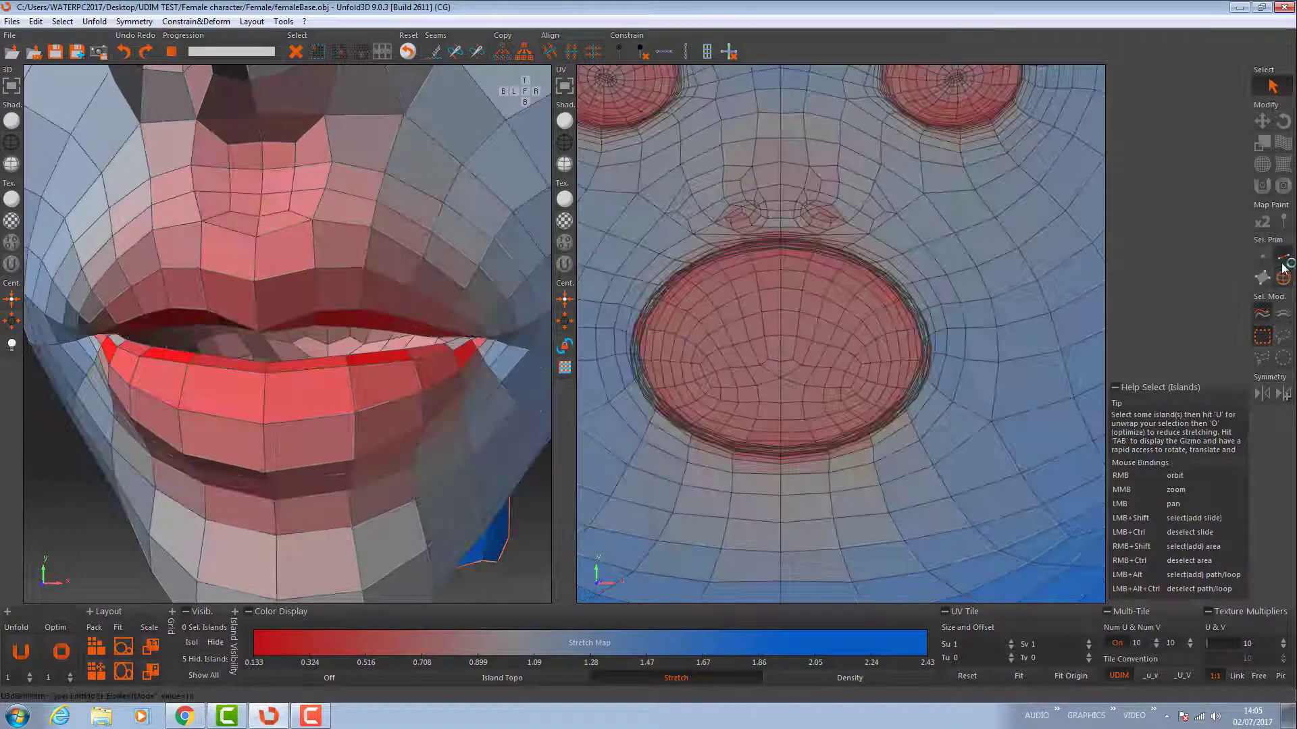
{"action": "left_click", "coordinate": [1282, 313]}
- Select the lower and upper edge loops just inside the lips and cut them to separate the mouth interior from the head
{"action": "scroll", "coordinate": [314, 339], "scroll_direction": "up", "scroll_amount": 5}
{"action": "right_click_drag", "start_coordinate": [314, 338], "coordinate": [286, 346]}
{"action": "scroll", "coordinate": [286, 345], "scroll_direction": "down", "scroll_amount": 7}
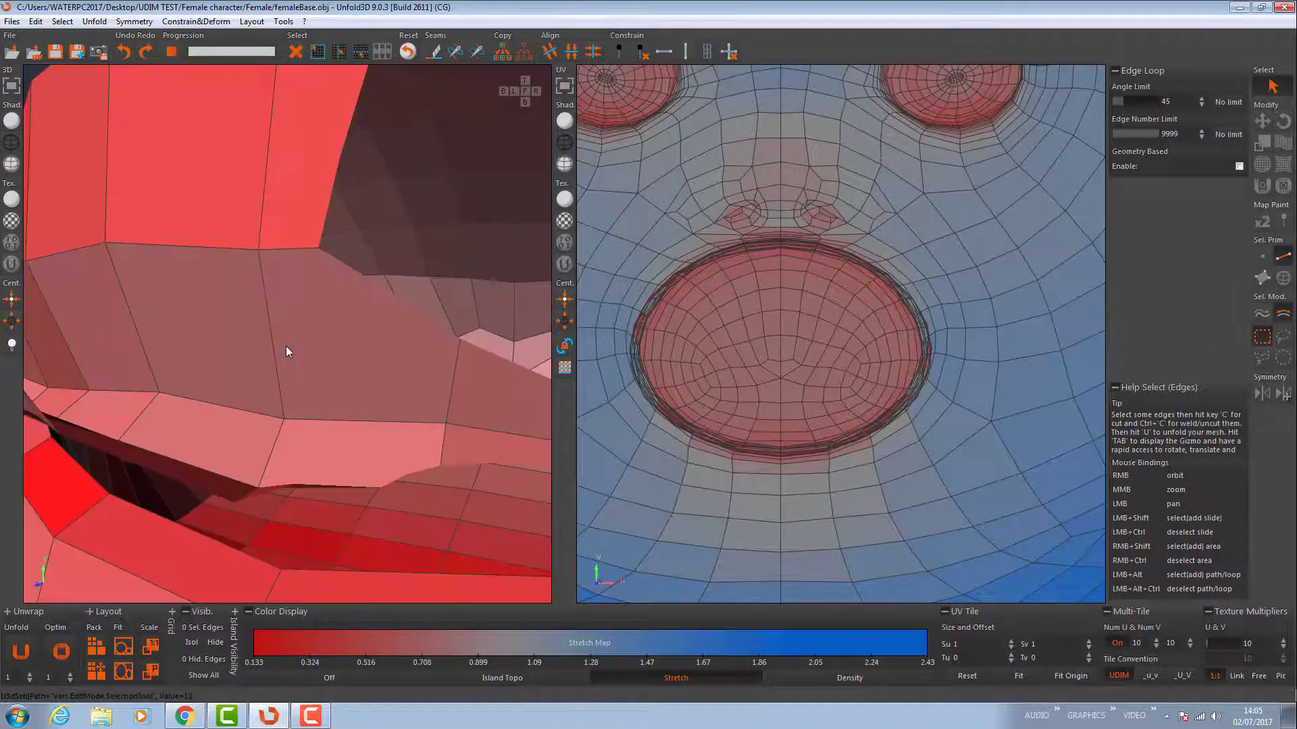
{"action": "scroll", "coordinate": [285, 338], "scroll_direction": "up", "scroll_amount": 3}
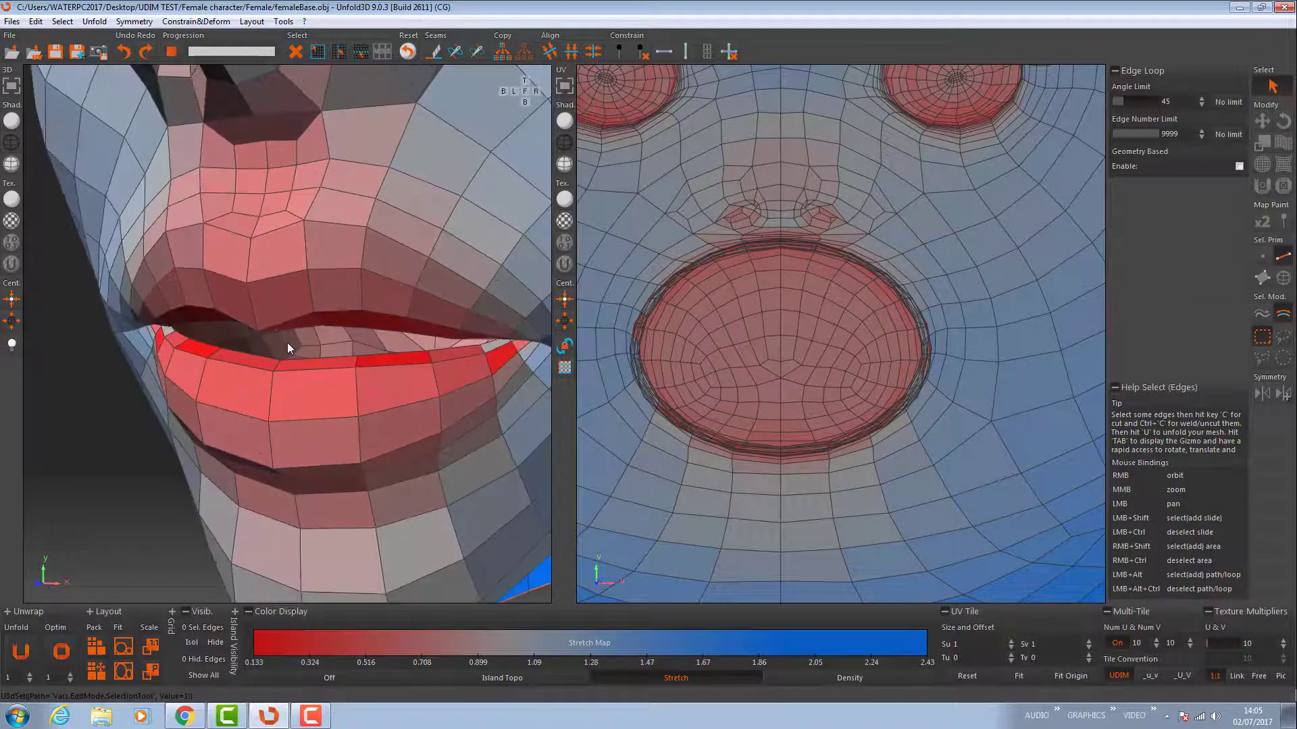
{"action": "left_click", "coordinate": [206, 344]}
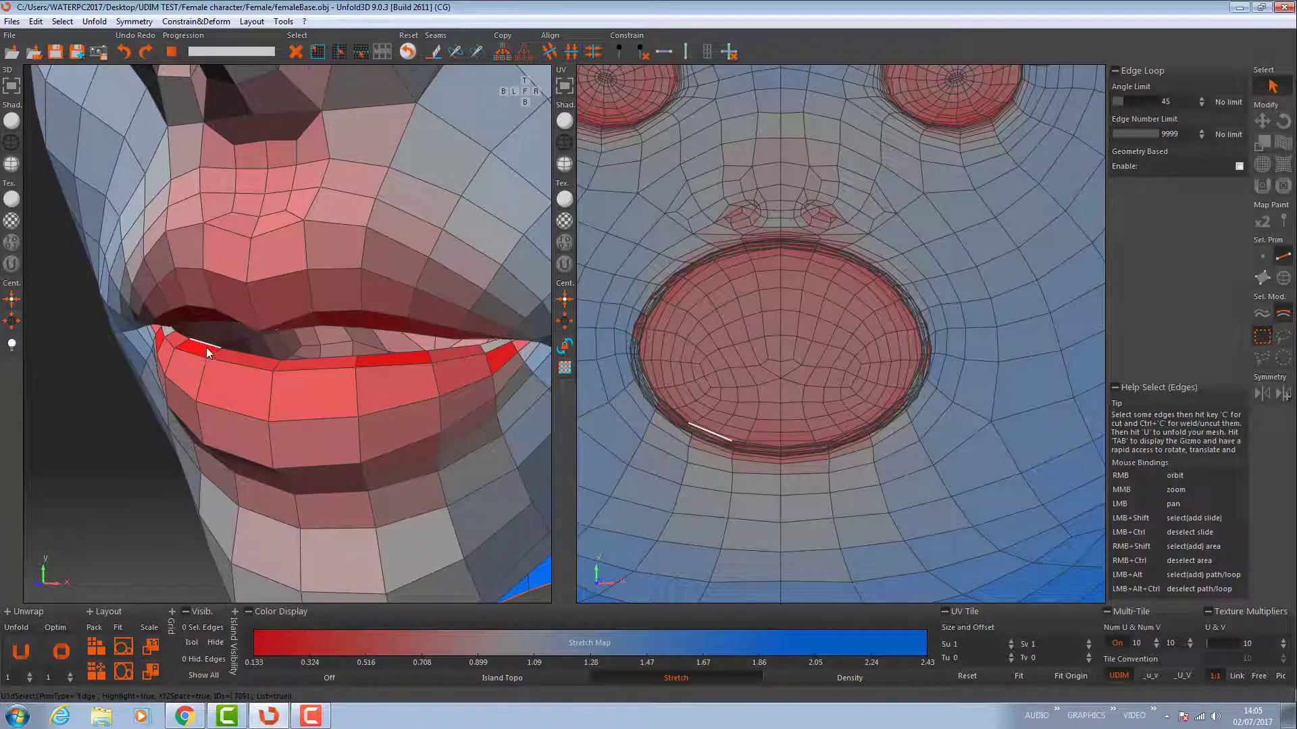
{"action": "key", "text": "f"}
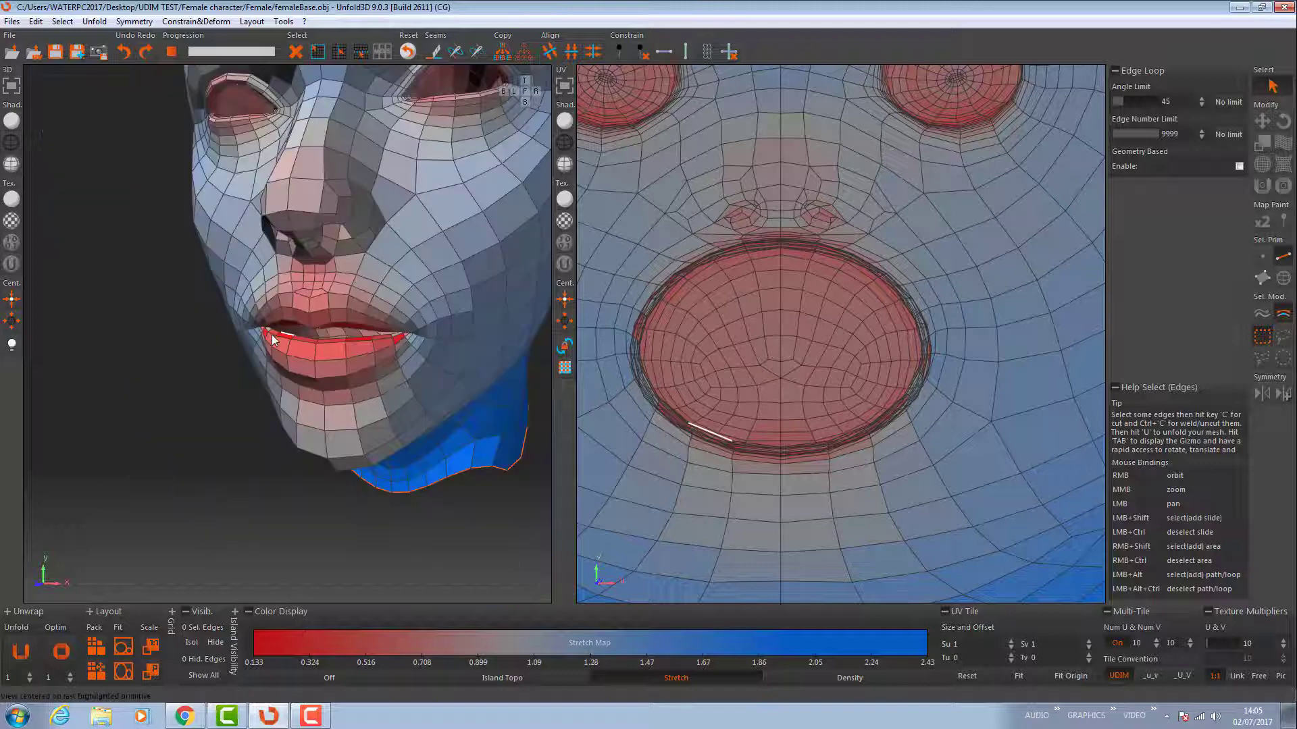
{"action": "middle_click_drag", "start_coordinate": [280, 341], "coordinate": [312, 393]}
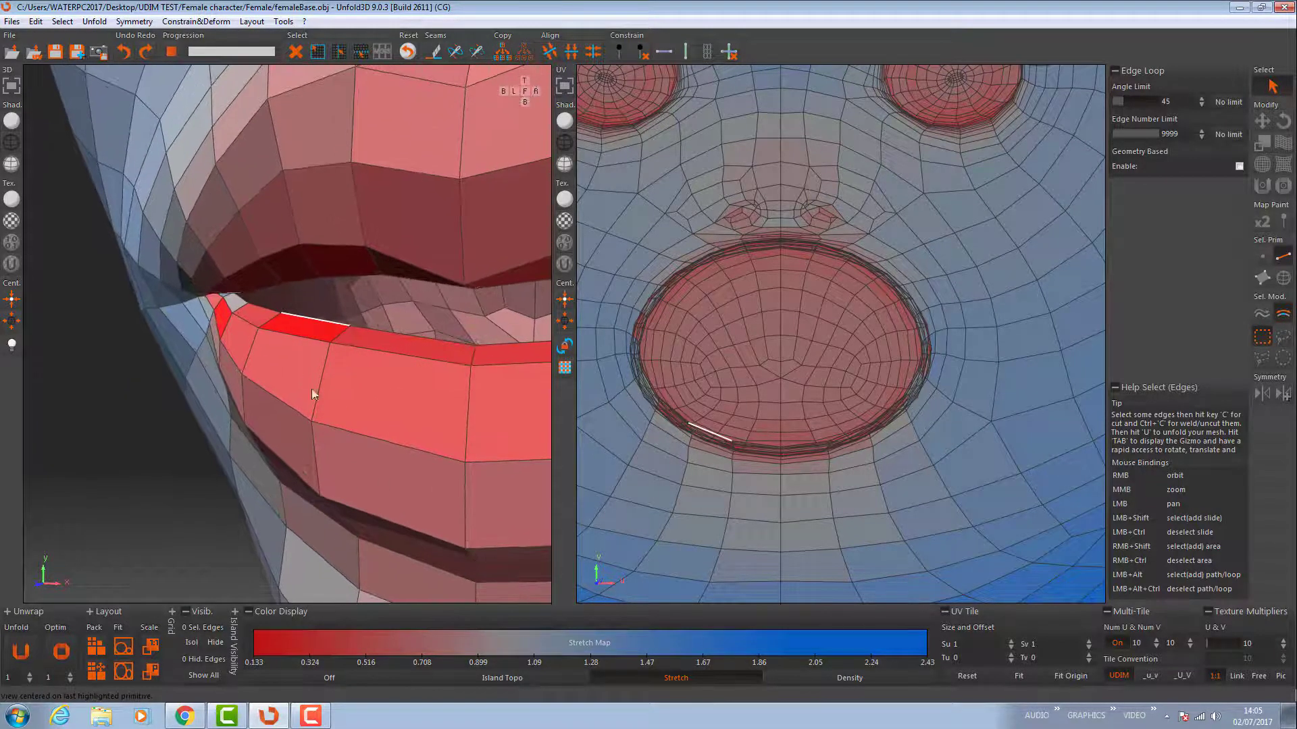
{"action": "right_click_drag", "start_coordinate": [309, 334], "coordinate": [231, 334]}
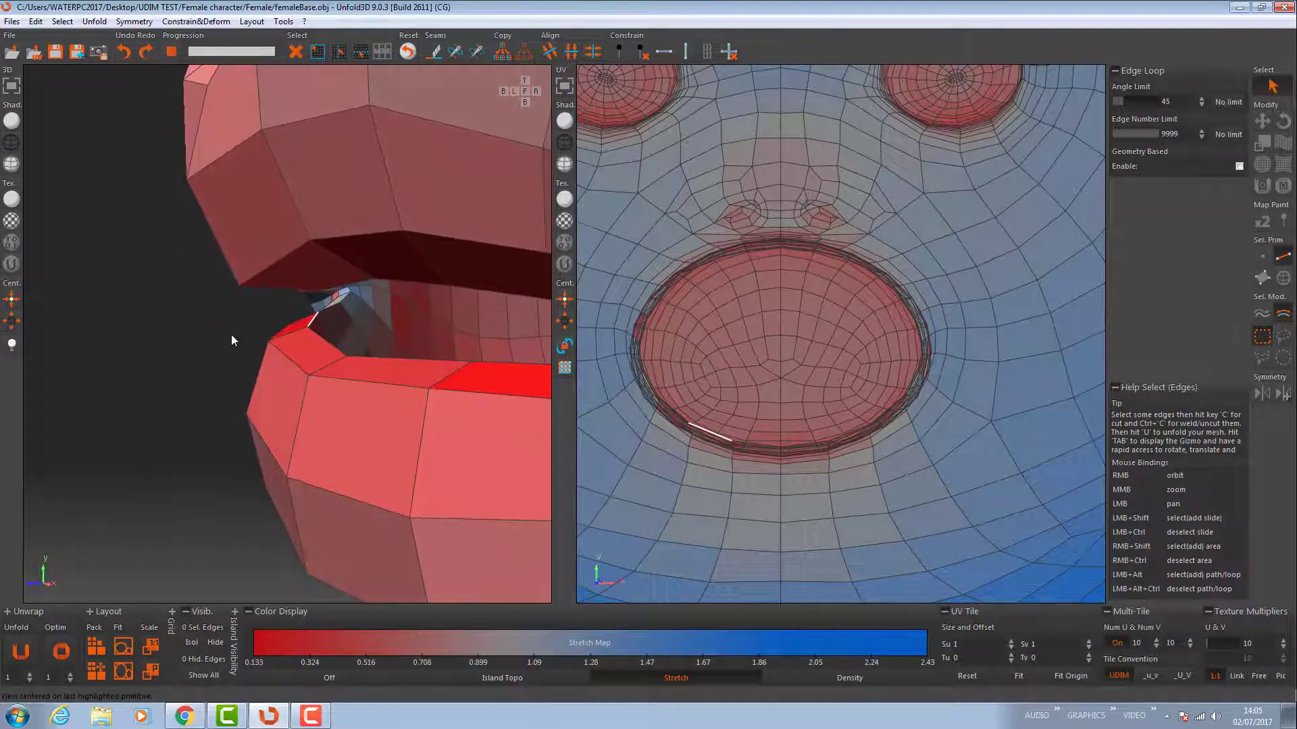
{"action": "left_click", "coordinate": [350, 330]}
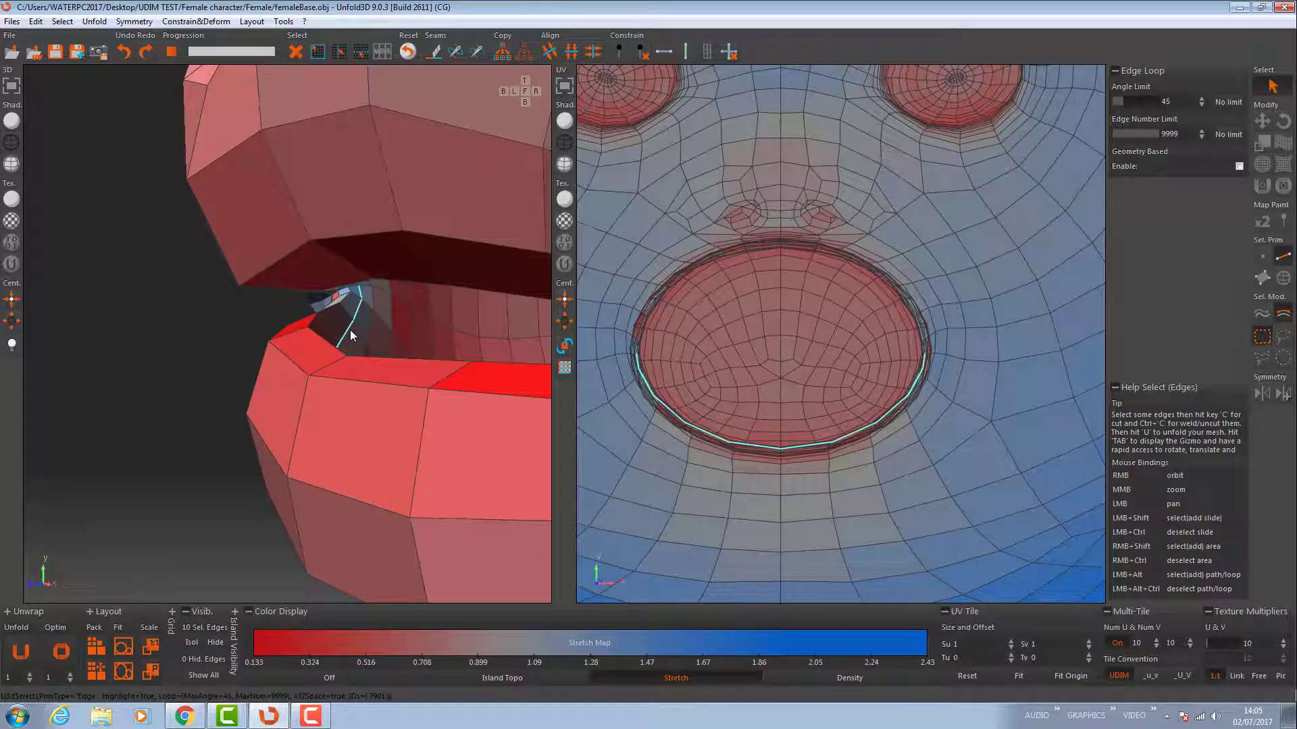
{"action": "right_click_drag", "start_coordinate": [322, 318], "coordinate": [353, 320]}
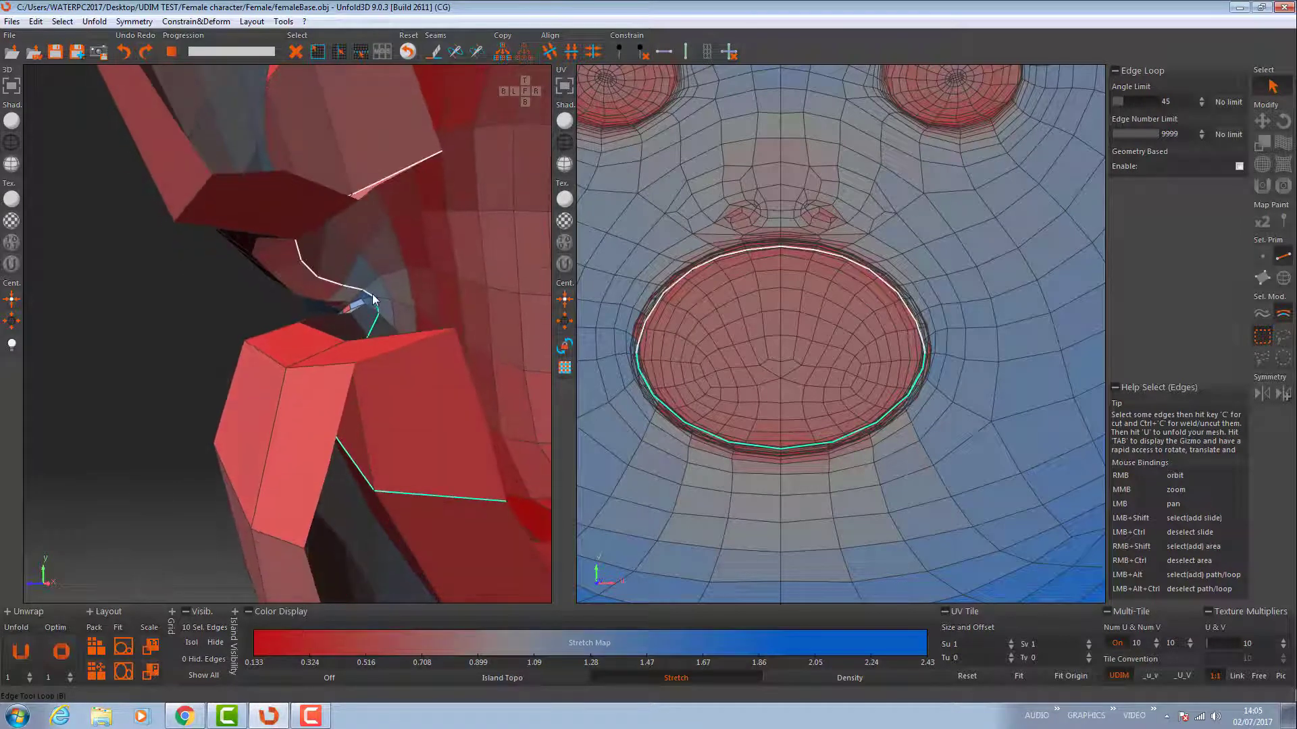
{"action": "left_click", "coordinate": [371, 293], "text": "shift"}
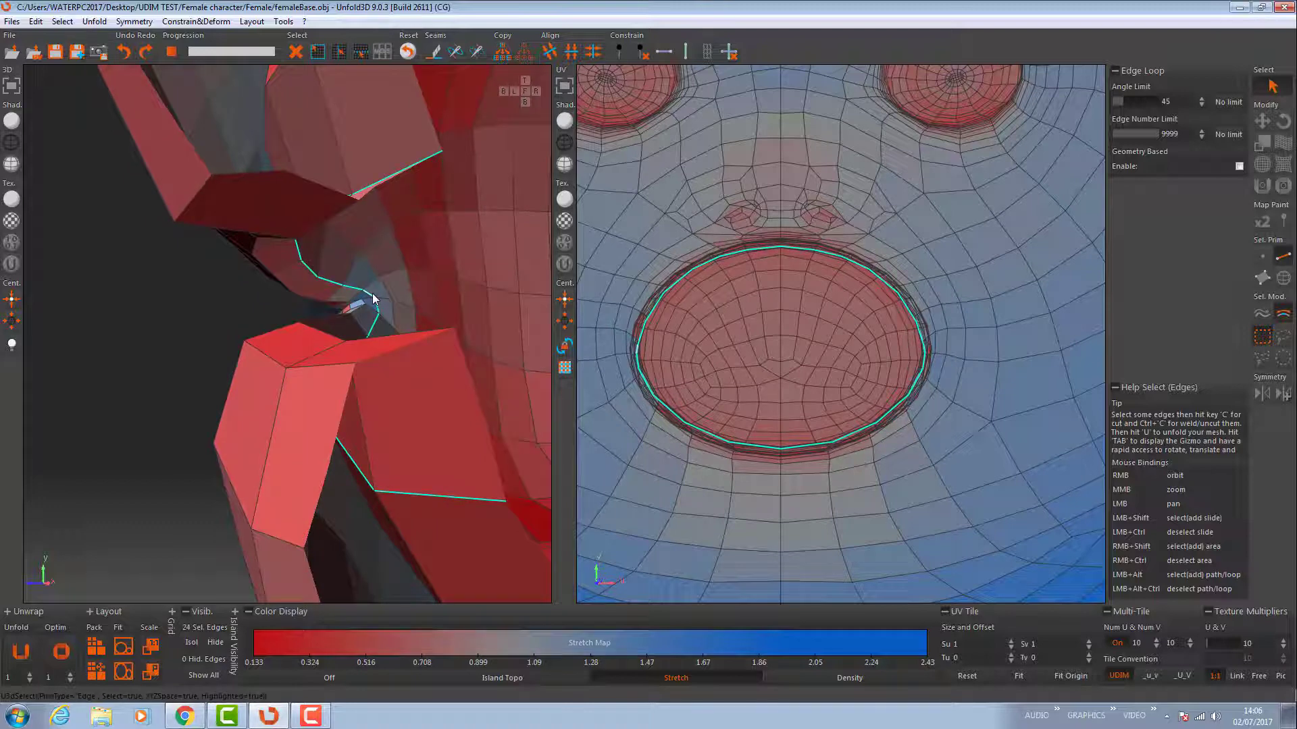
{"action": "key", "text": "c"}
- Select the full edge loop inside one eyelid, mirror it to the other eye with symmetry, and cut both eye sockets from the head
{"action": "mouse_move", "coordinate": [371, 293]}
{"action": "right_mouse_down"}
{"action": "mouse_move", "coordinate": [353, 284]}
{"action": "mouse_move", "coordinate": [386, 297]}
{"action": "mouse_move", "coordinate": [358, 283]}
{"action": "right_mouse_up"}
{"action": "middle_click_drag", "start_coordinate": [358, 283], "coordinate": [272, 77]}
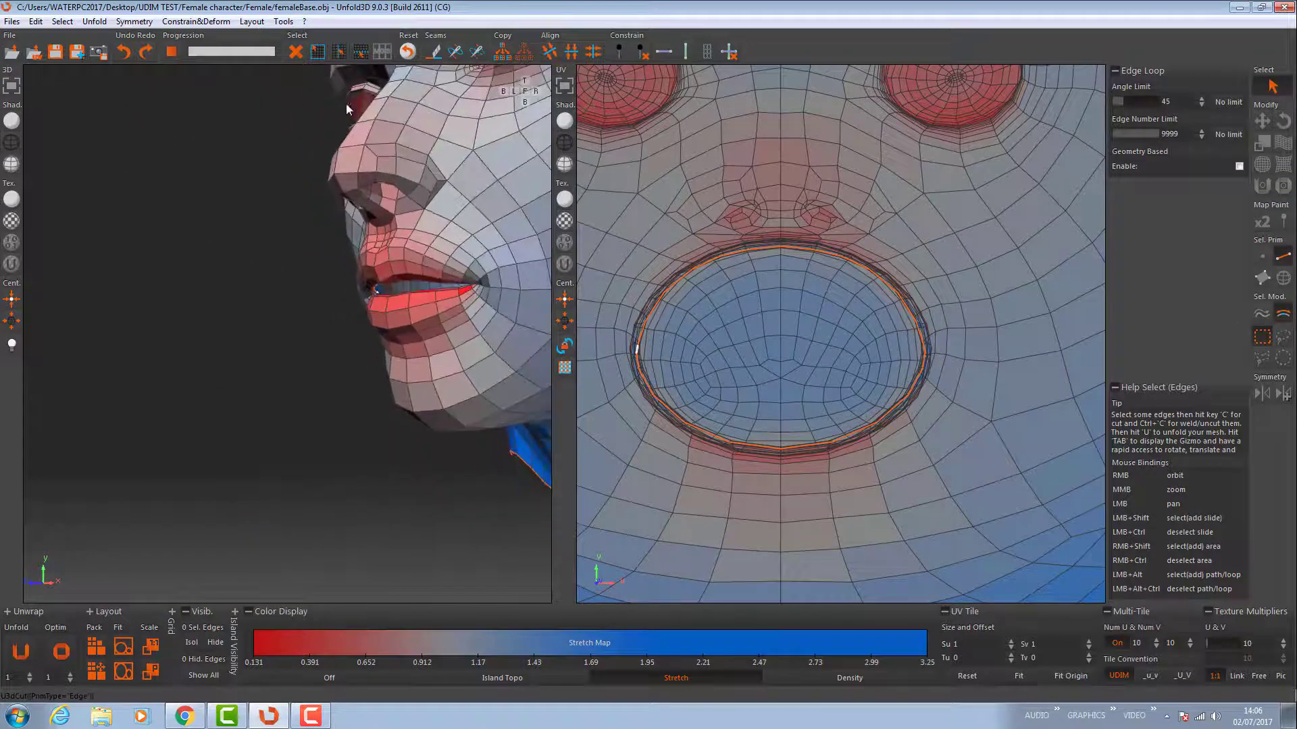
{"action": "middle_click_drag", "start_coordinate": [357, 172], "coordinate": [433, 157]}
{"action": "right_click_drag", "start_coordinate": [448, 161], "coordinate": [417, 233]}
{"action": "left_click_drag", "start_coordinate": [416, 231], "coordinate": [400, 243]}
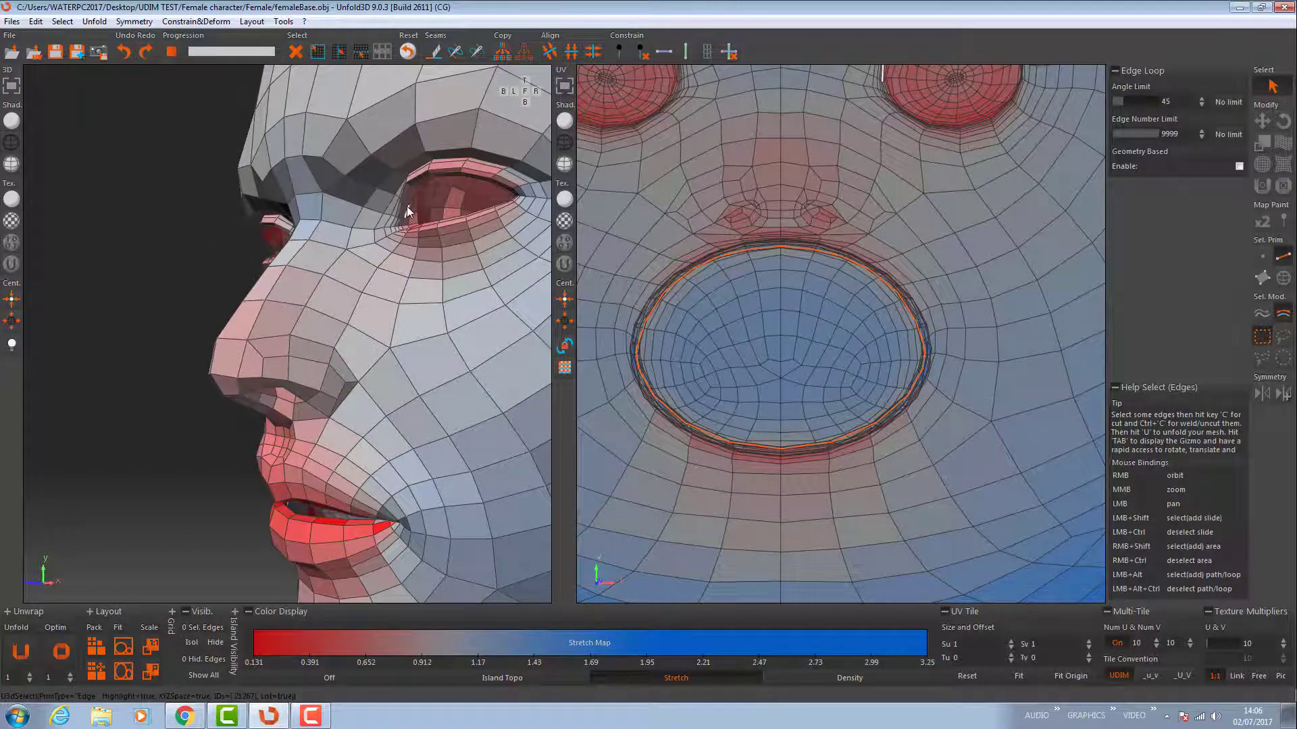
{"action": "key", "text": "a"}
{"action": "middle_click_drag", "start_coordinate": [278, 311], "coordinate": [509, 494]}
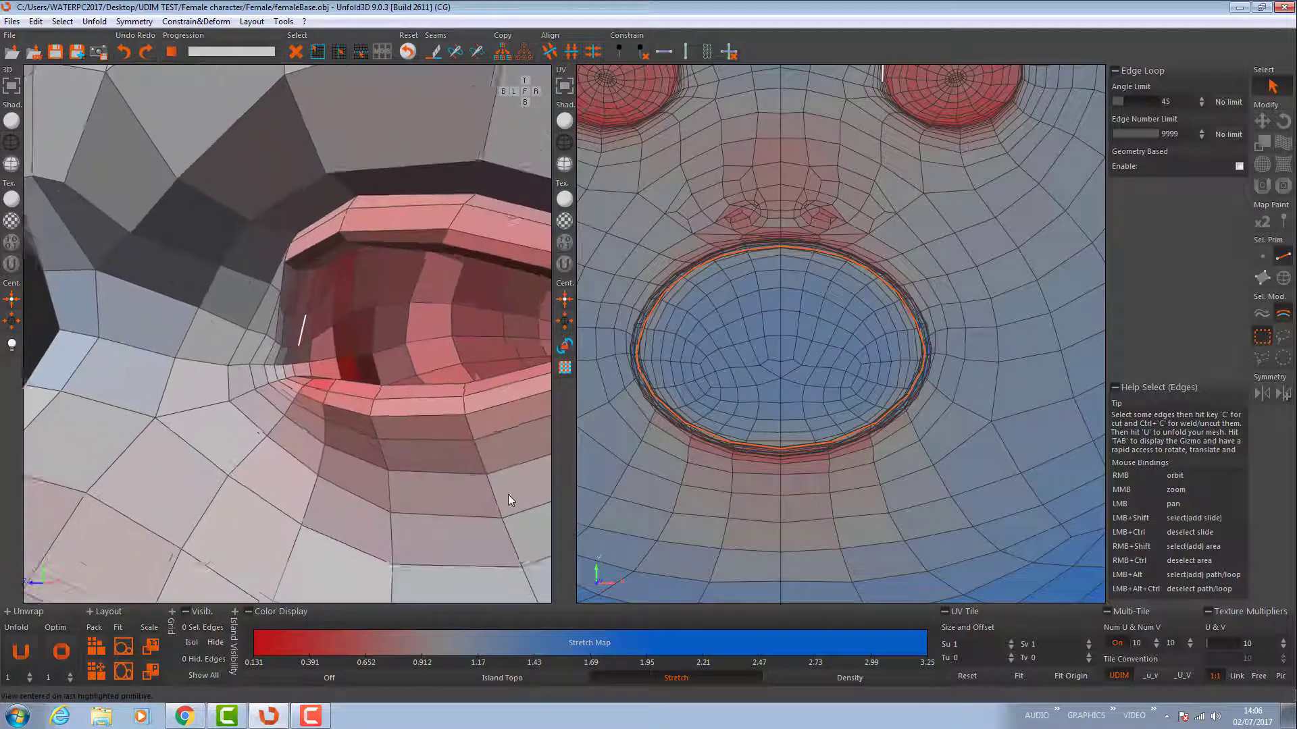
{"action": "right_click_drag", "start_coordinate": [509, 494], "coordinate": [396, 387]}
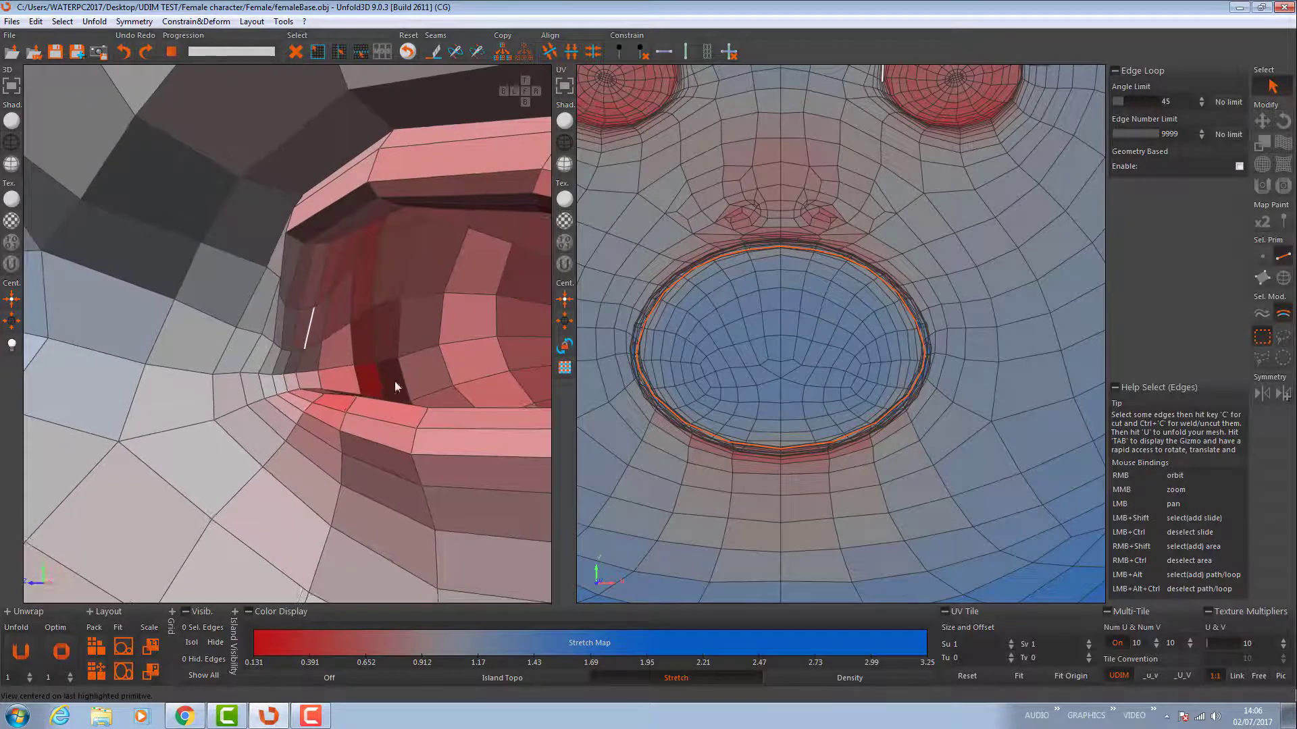
{"action": "left_click", "coordinate": [323, 272], "text": "alt"}
{"action": "left_click", "coordinate": [298, 383], "text": "shift"}
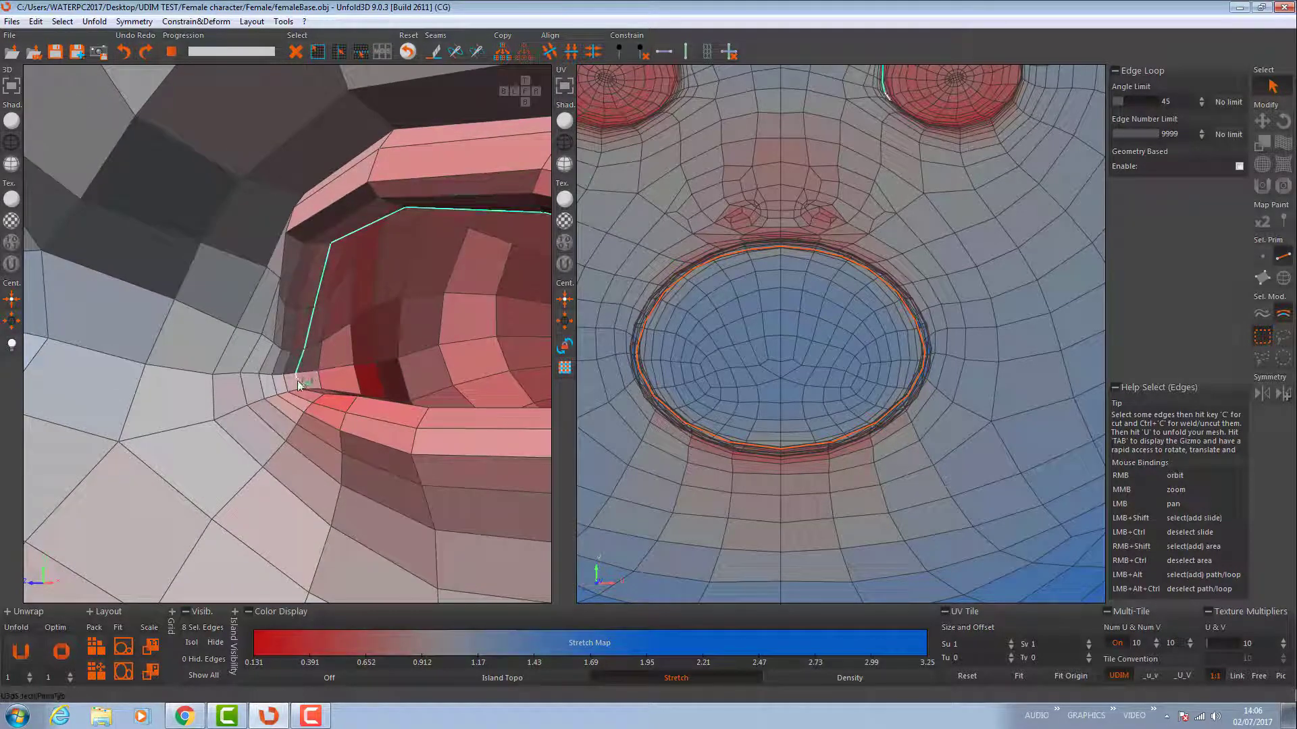
{"action": "mouse_move", "coordinate": [298, 381]}
{"action": "right_mouse_down"}
{"action": "mouse_move", "coordinate": [309, 403]}
{"action": "mouse_move", "coordinate": [301, 375]}
{"action": "right_mouse_up"}
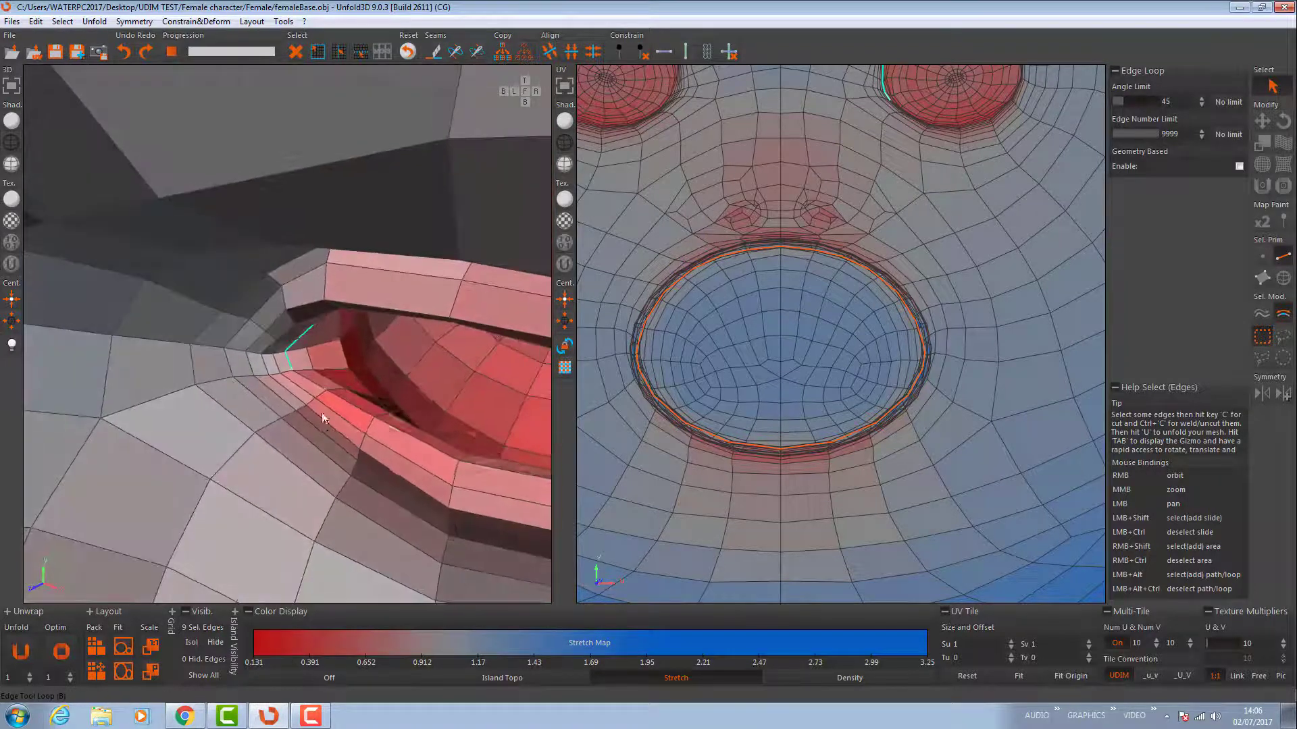
{"action": "left_click", "coordinate": [302, 378], "text": "shift"}
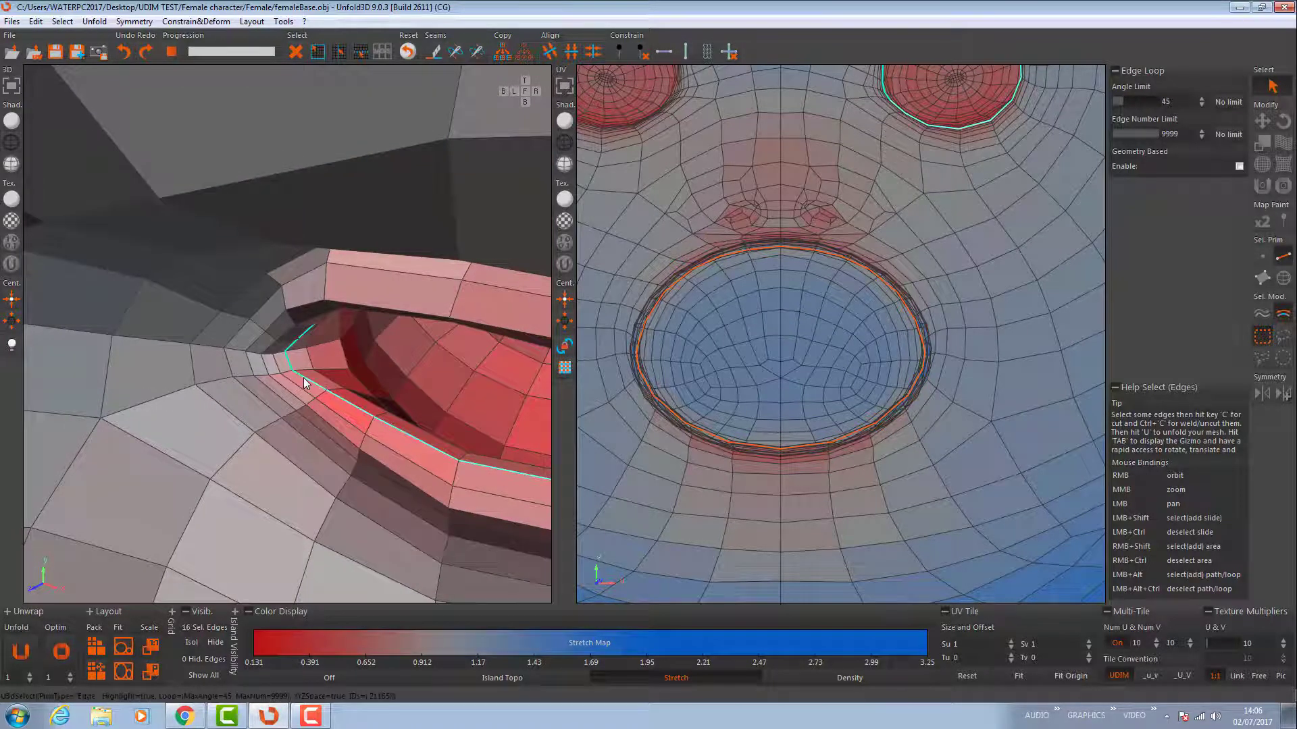
{"action": "left_click", "coordinate": [1262, 395]}
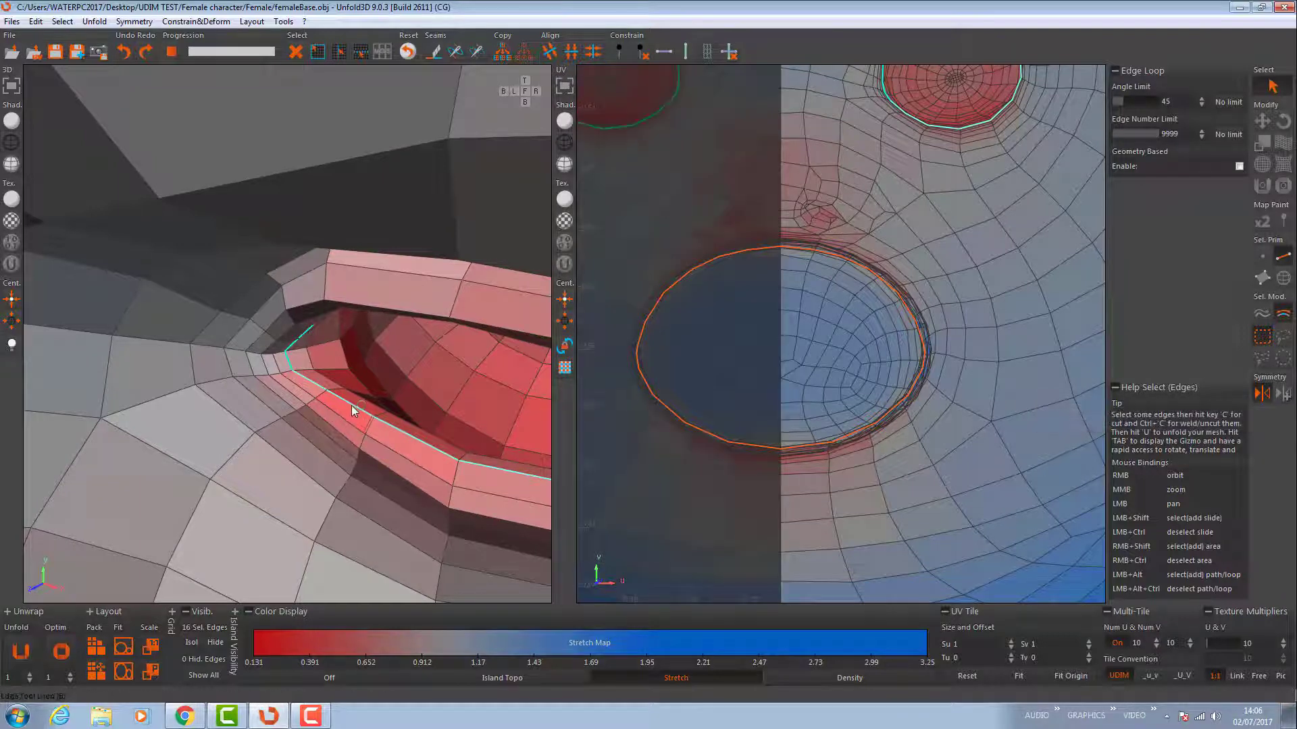
{"action": "left_click", "coordinate": [301, 387], "text": "shift"}
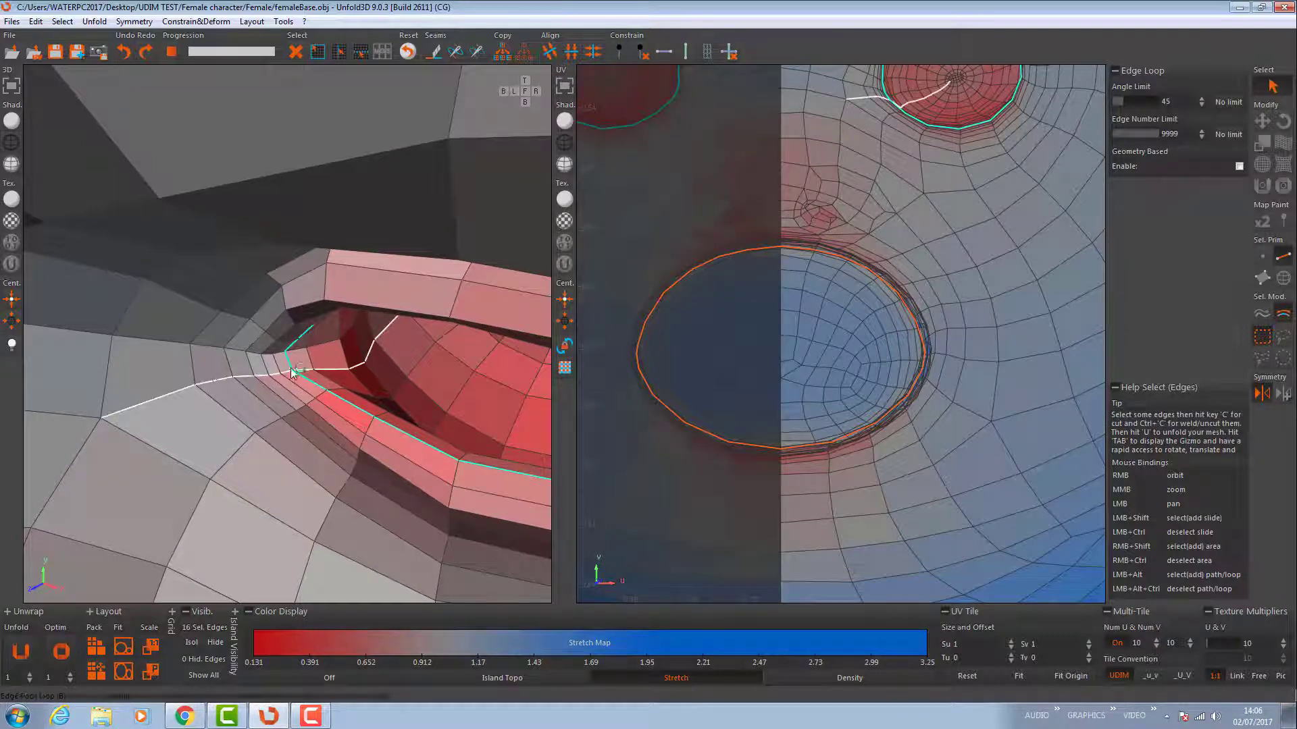
{"action": "middle_click_drag", "start_coordinate": [620, 230], "coordinate": [585, 127]}
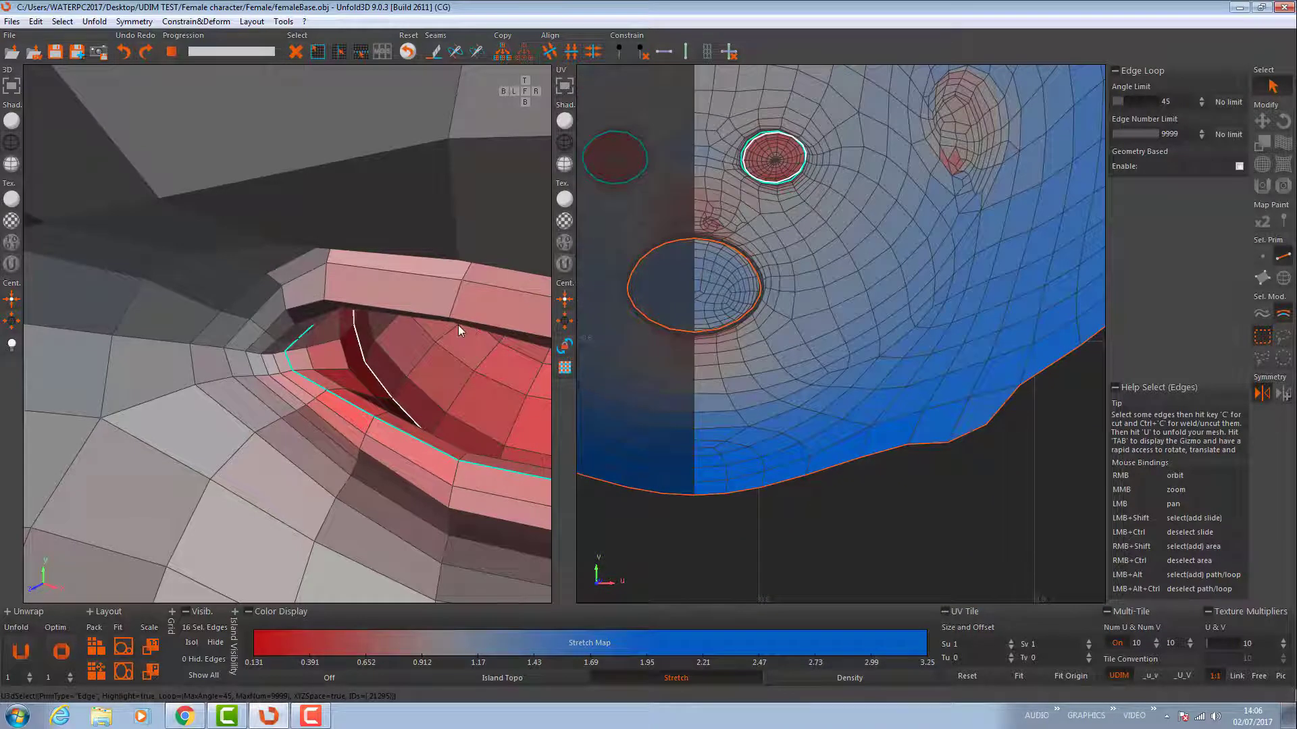
{"action": "key", "text": "c"}
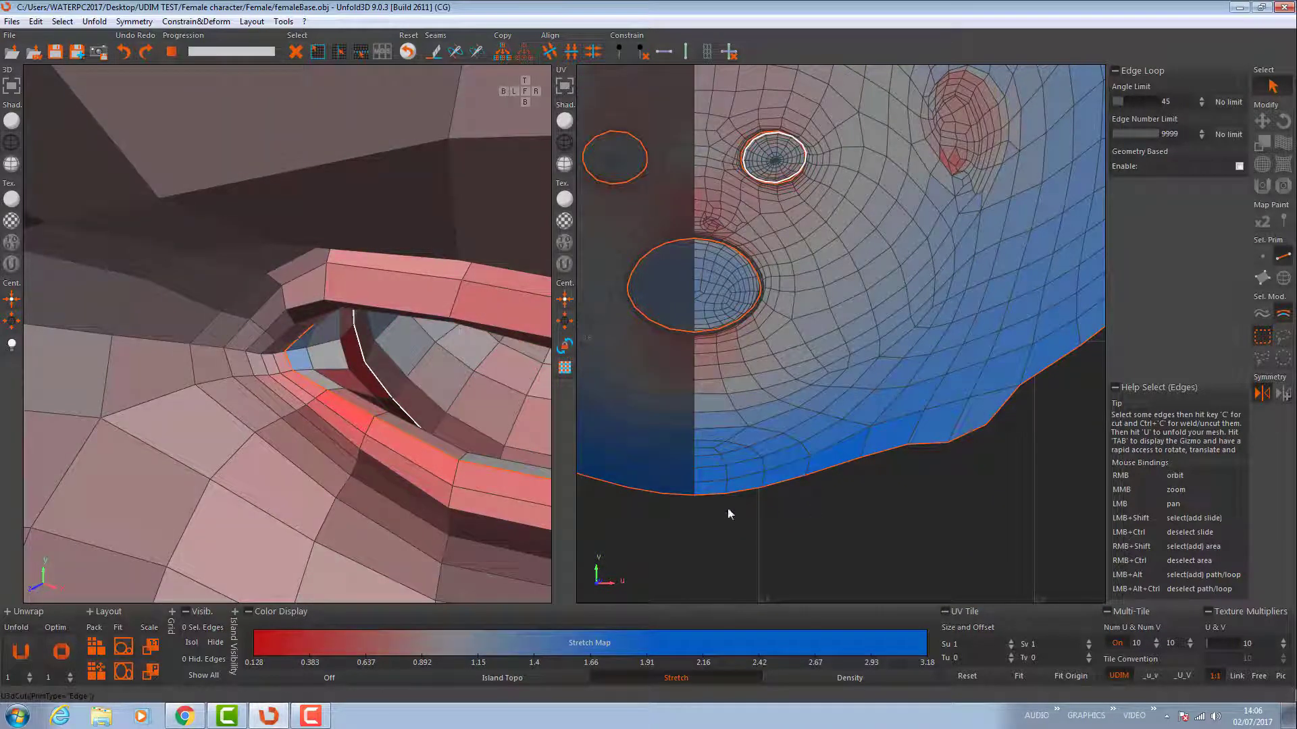
- Unfold the newly cut head, mouth and eye-socket pieces, and switch to island selection with symmetry off
{"action": "middle_click_drag", "start_coordinate": [730, 412], "coordinate": [678, 290]}
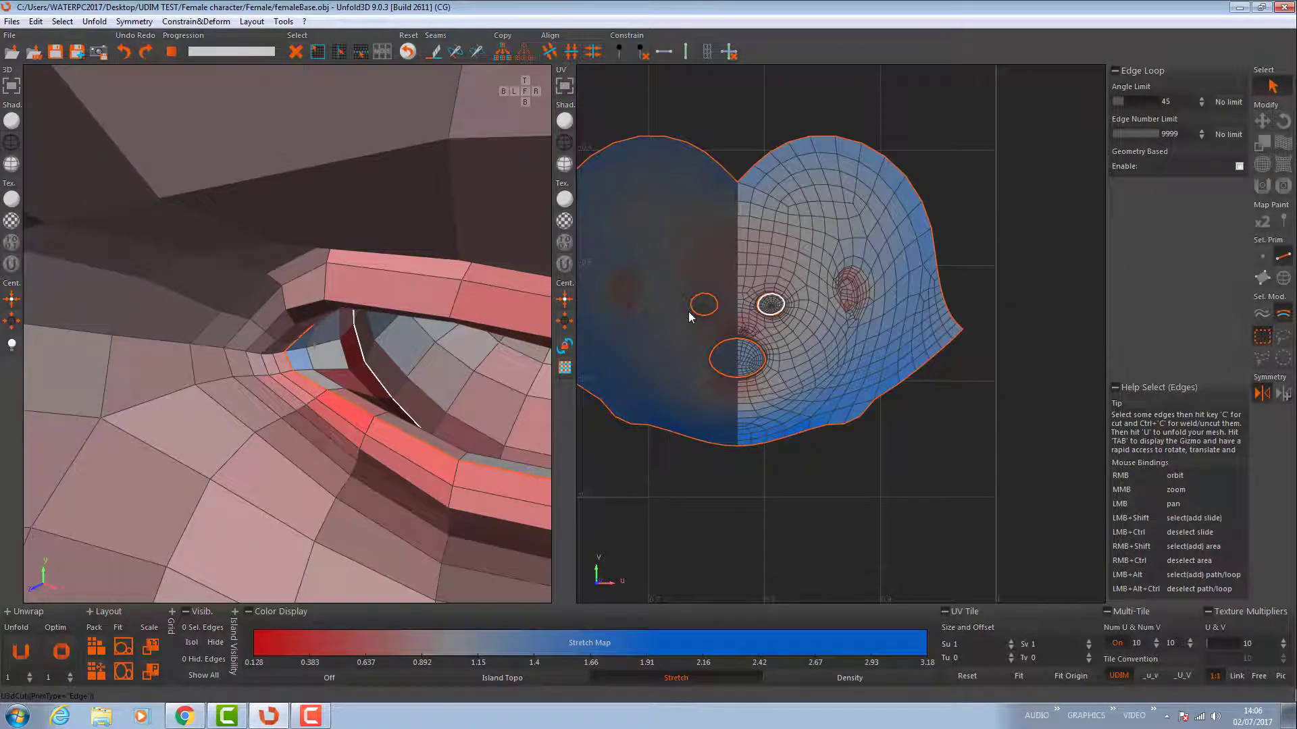
{"action": "key", "text": "u"}
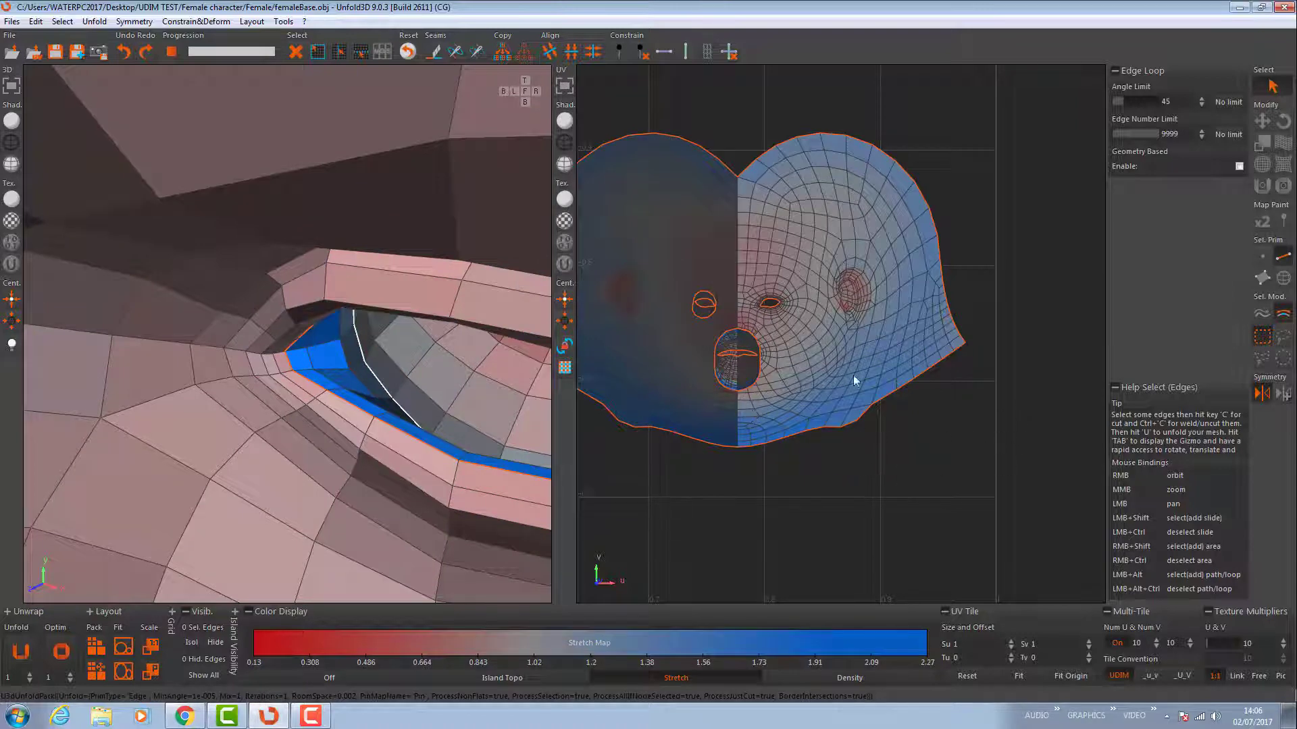
{"action": "left_click", "coordinate": [1283, 277]}
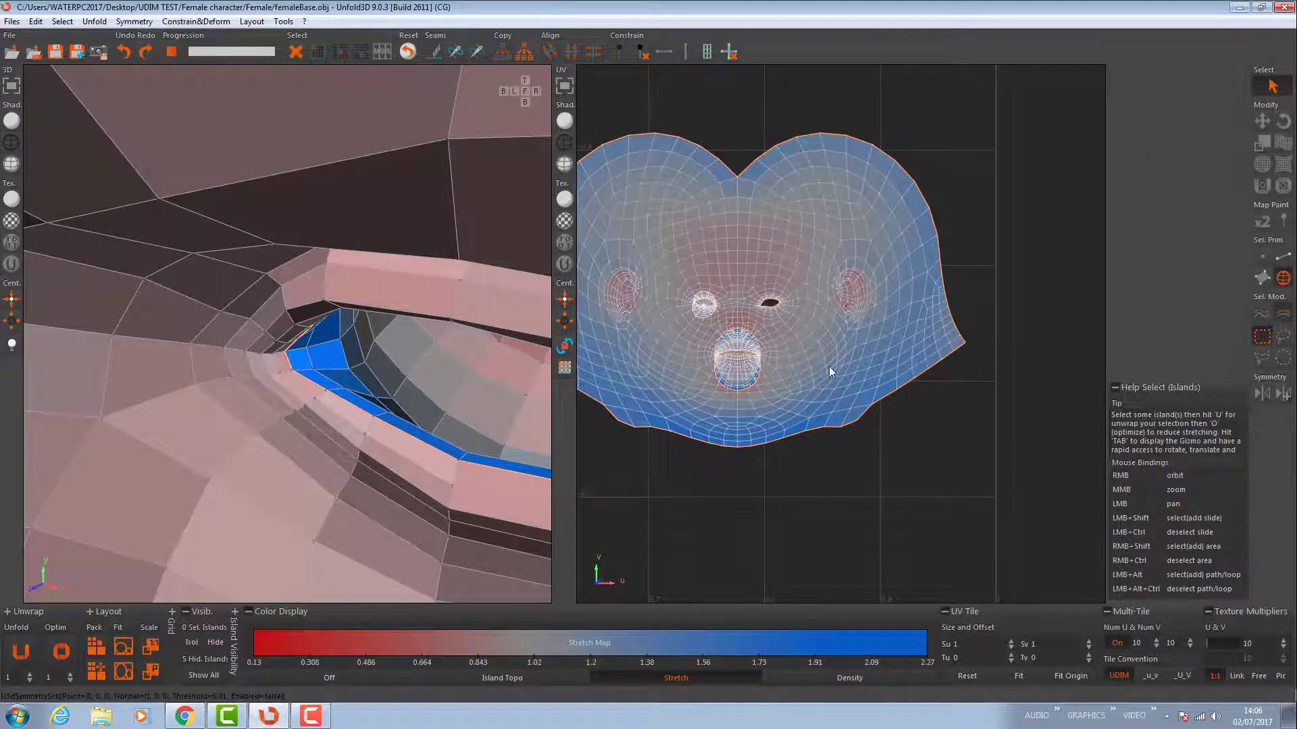
{"action": "left_click_drag", "start_coordinate": [829, 366], "coordinate": [909, 332]}
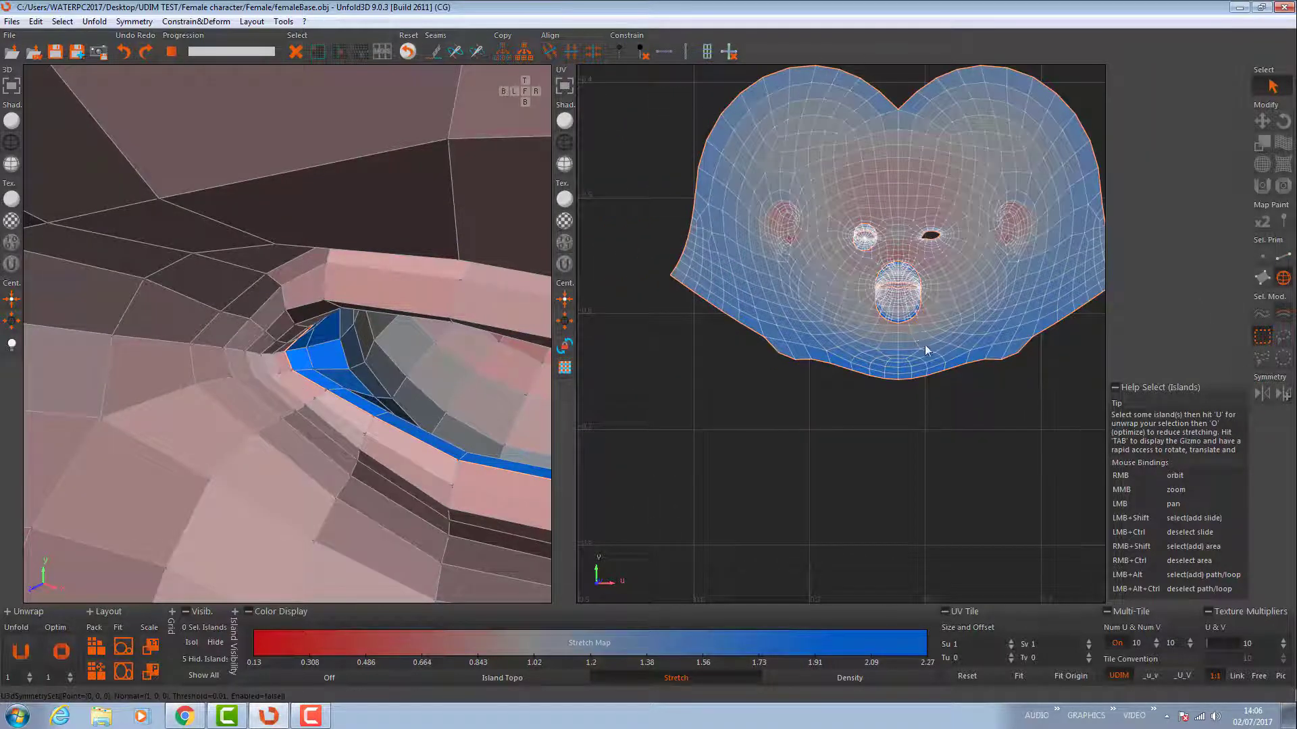
- Move the mouth interior island and the visible eye-socket island straight down, out of the head island and below the chin
{"action": "left_click", "coordinate": [898, 320]}
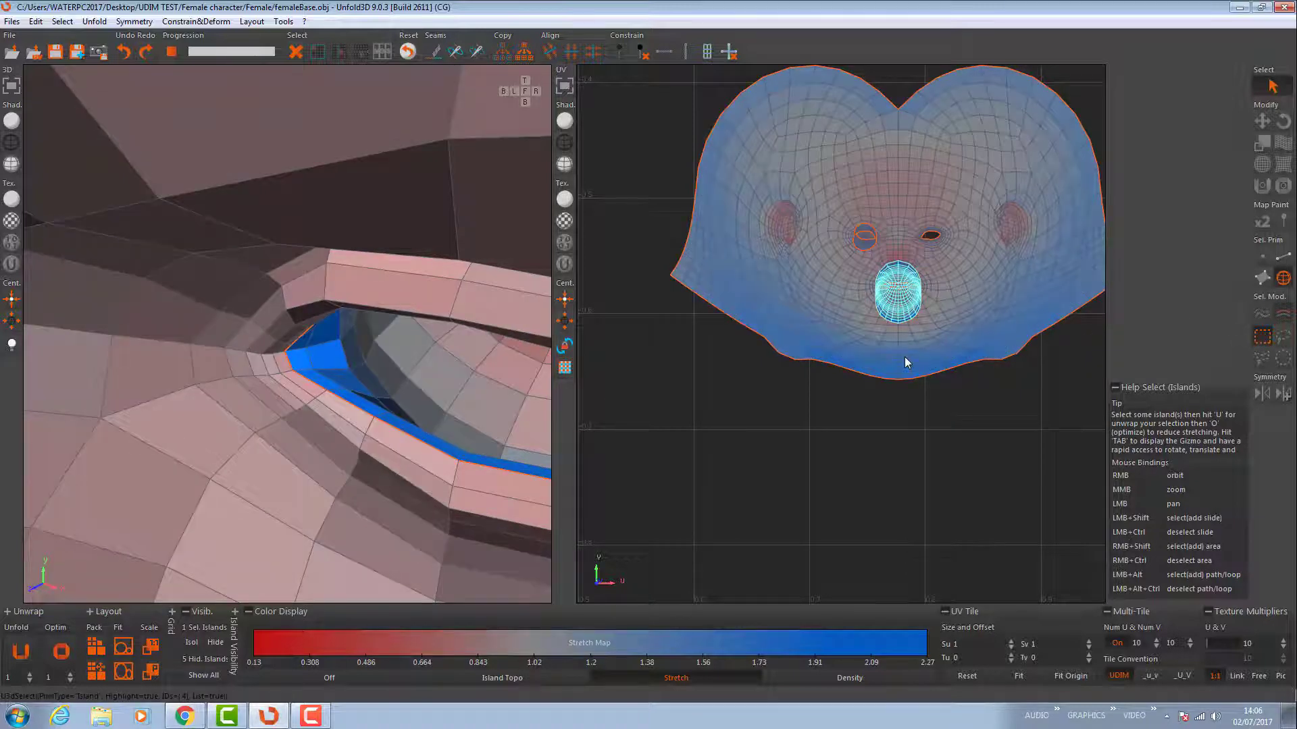
{"action": "key", "text": "Tab"}
{"action": "left_click_drag", "start_coordinate": [905, 357], "coordinate": [919, 373]}
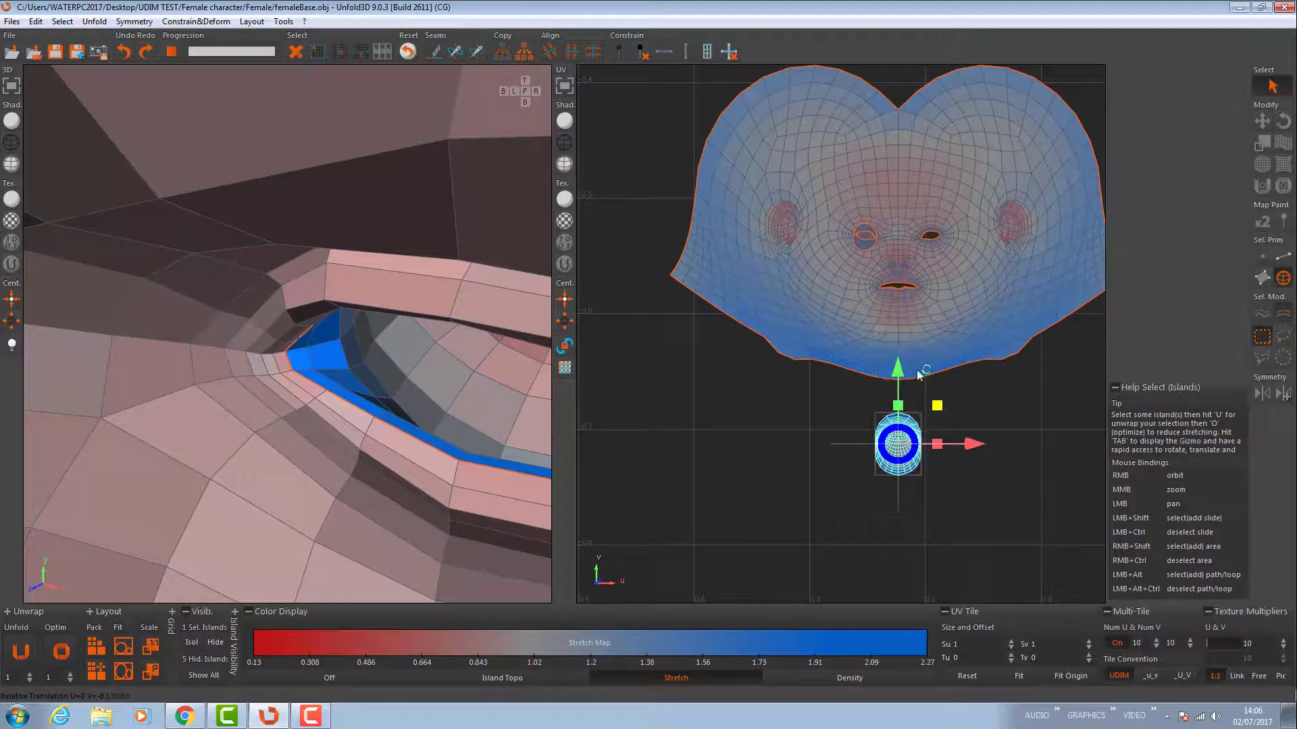
{"action": "left_click", "coordinate": [867, 243]}
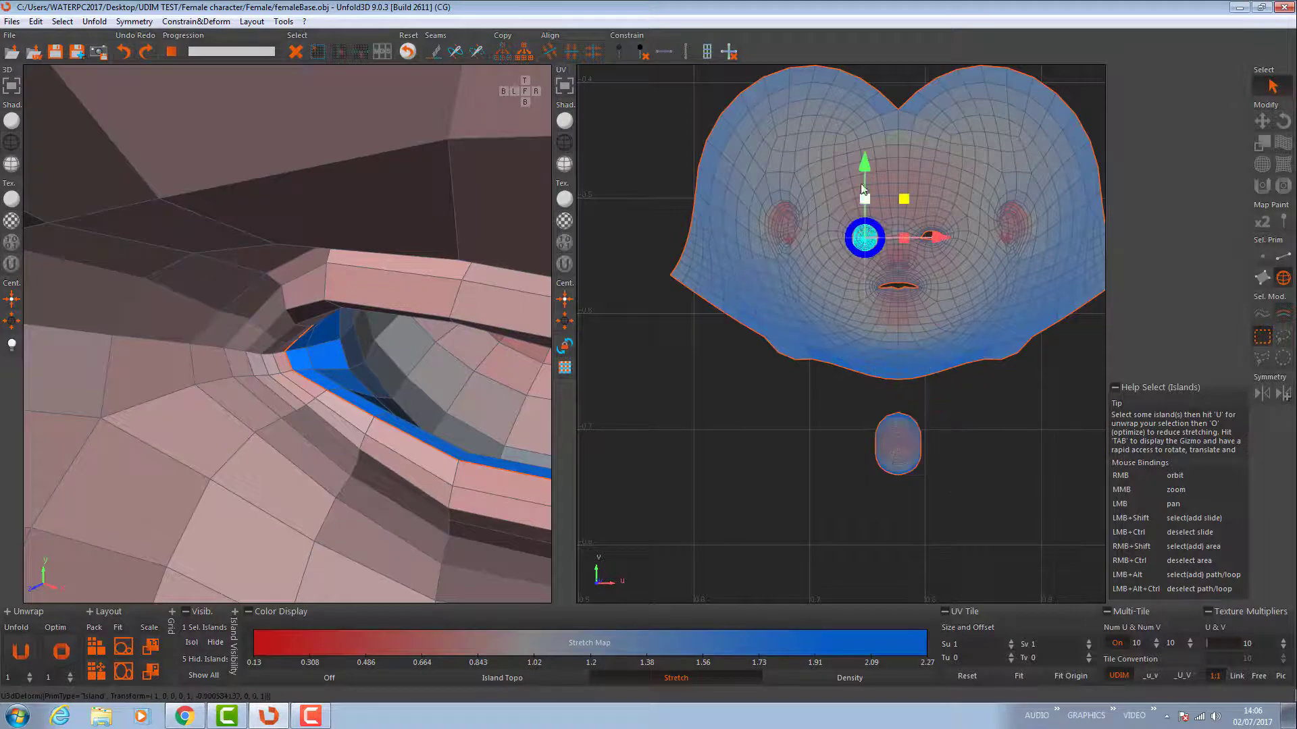
{"action": "left_click_drag", "start_coordinate": [862, 190], "coordinate": [864, 376]}
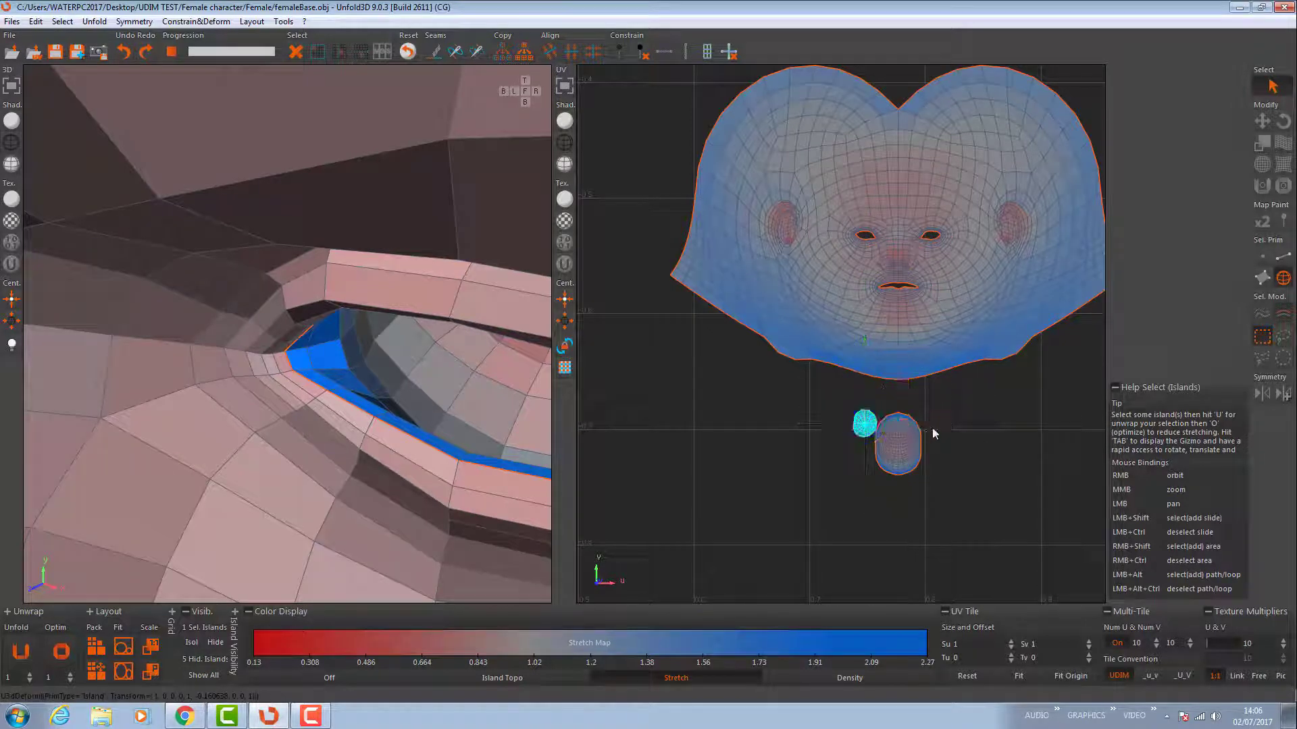
- Turn symmetry on and move the visible eye-socket island horizontally past the mouth interior island
{"action": "key", "text": "Tab"}
{"action": "key", "text": "Tab"}
{"action": "scroll", "coordinate": [638, 365], "scroll_direction": "down", "scroll_amount": 5}
{"action": "scroll", "coordinate": [649, 317], "scroll_direction": "up", "scroll_amount": 1}
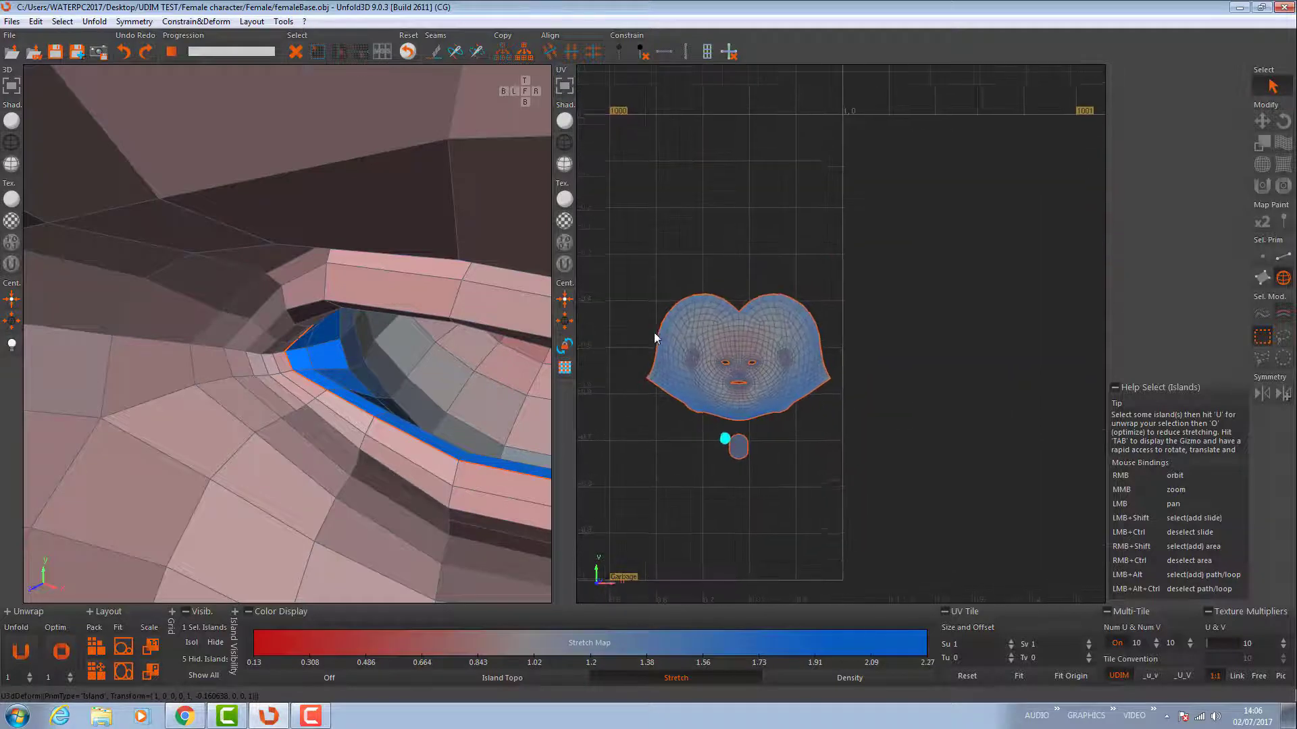
{"action": "scroll", "coordinate": [654, 332], "scroll_direction": "up", "scroll_amount": 3}
{"action": "left_click", "coordinate": [1263, 395]}
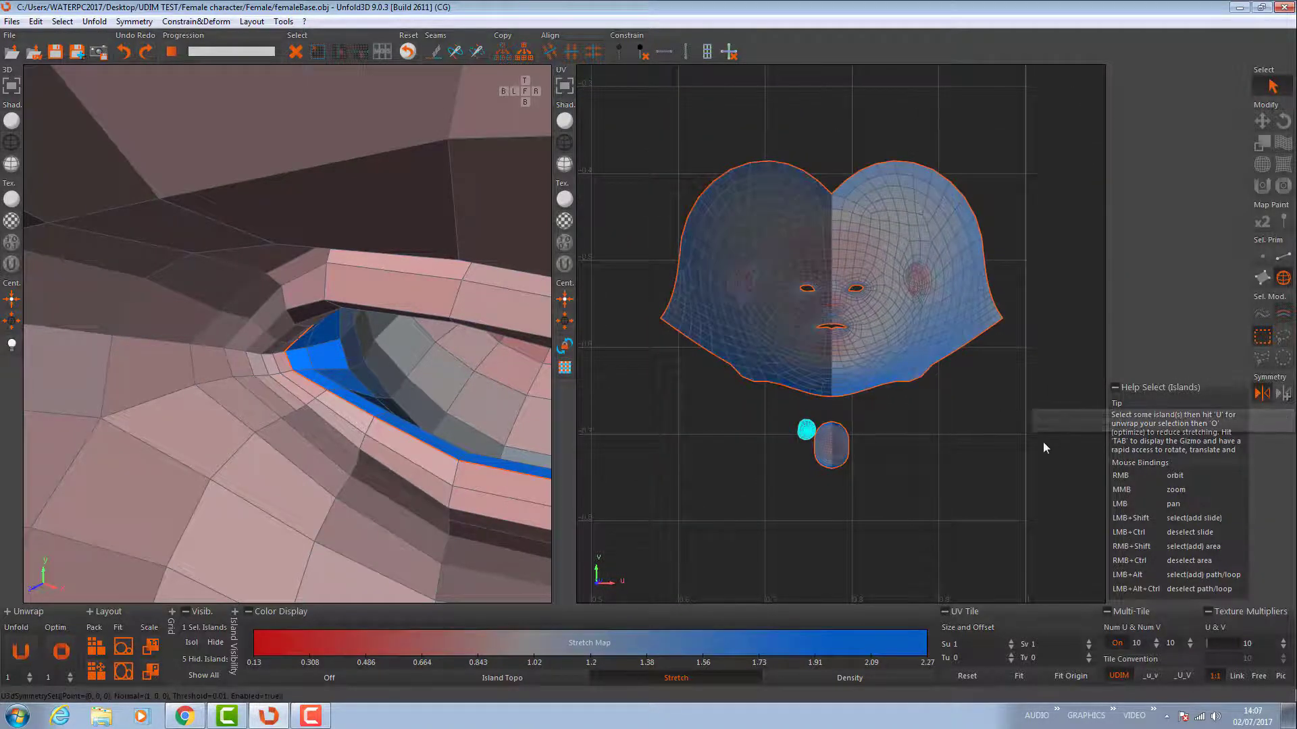
{"action": "key", "text": "Tab"}
{"action": "left_click_drag", "start_coordinate": [888, 441], "coordinate": [951, 444]}
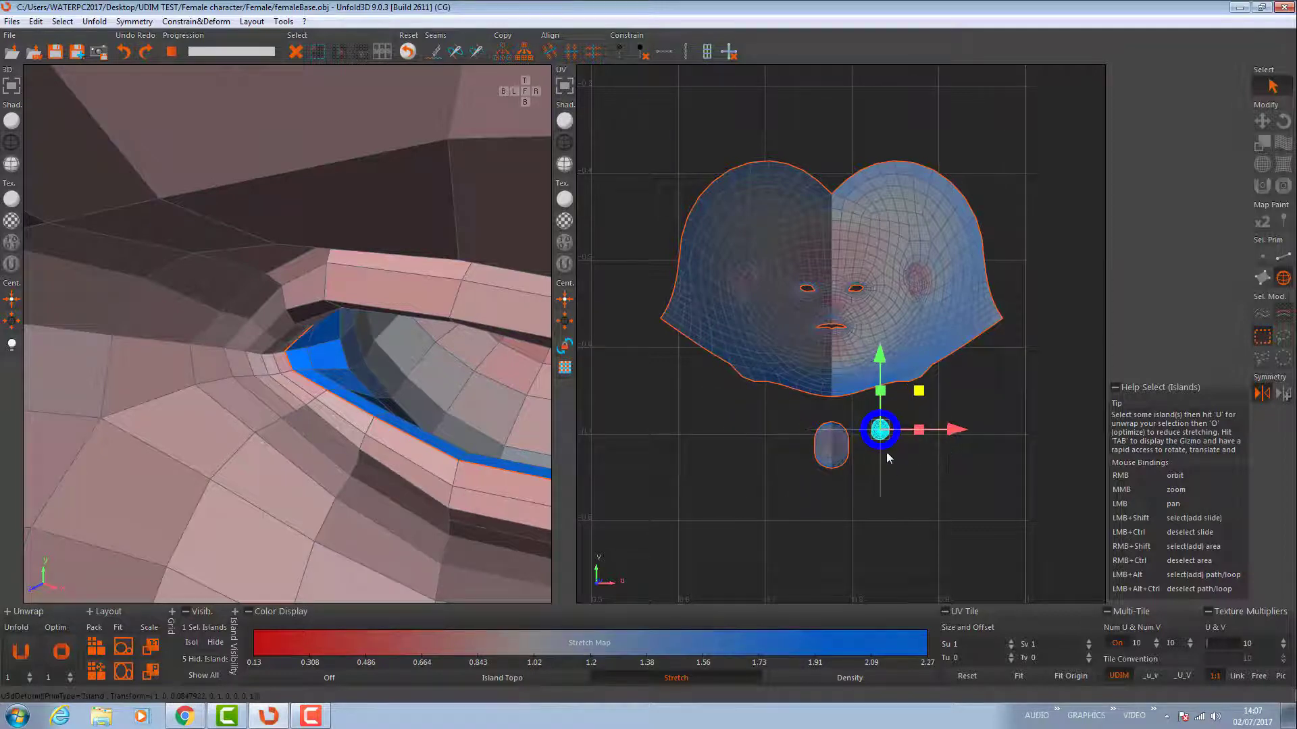
- Move the eye-socket island left by about 0.30 in U so it sits next to its mirrored counterpart, clear of the head
{"action": "key", "text": "Tab"}
{"action": "scroll", "coordinate": [899, 541], "scroll_direction": "up", "scroll_amount": 5}
{"action": "middle_click_drag", "start_coordinate": [934, 632], "coordinate": [827, 324]}
{"action": "key", "text": "Tab"}
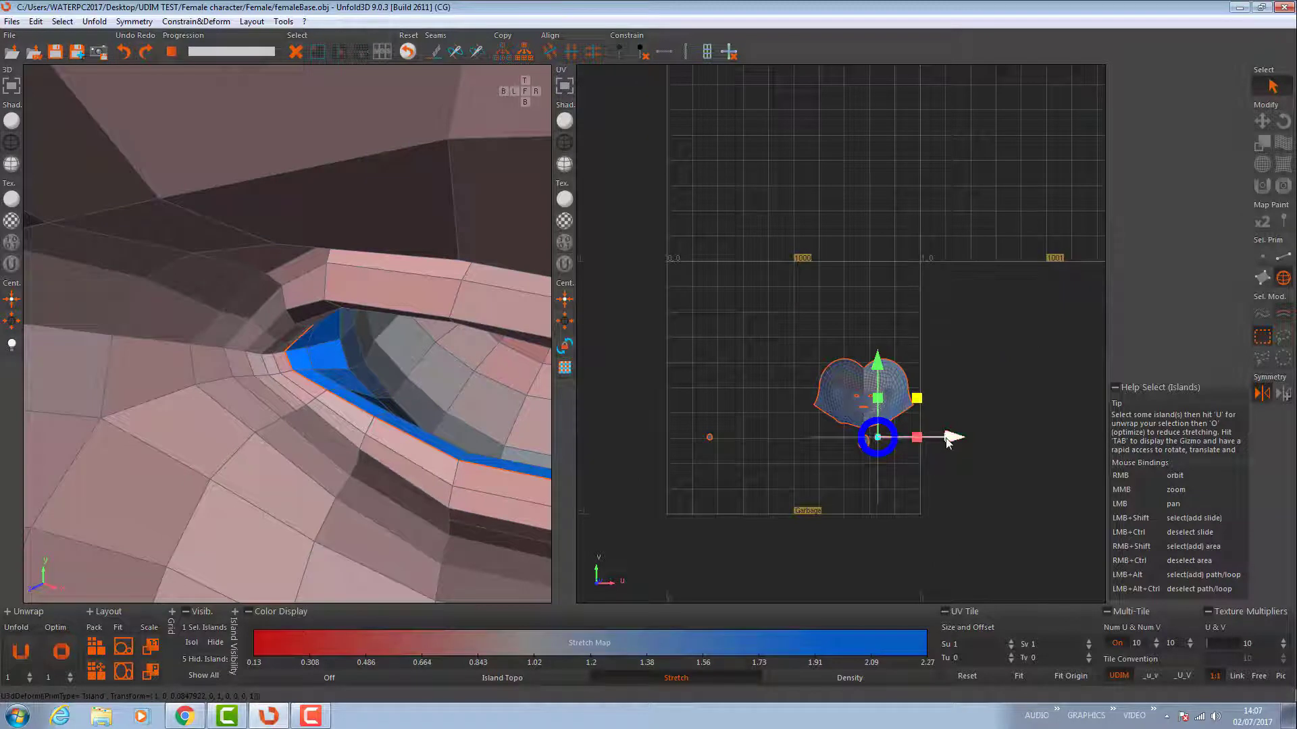
{"action": "left_click_drag", "start_coordinate": [949, 440], "coordinate": [873, 450]}
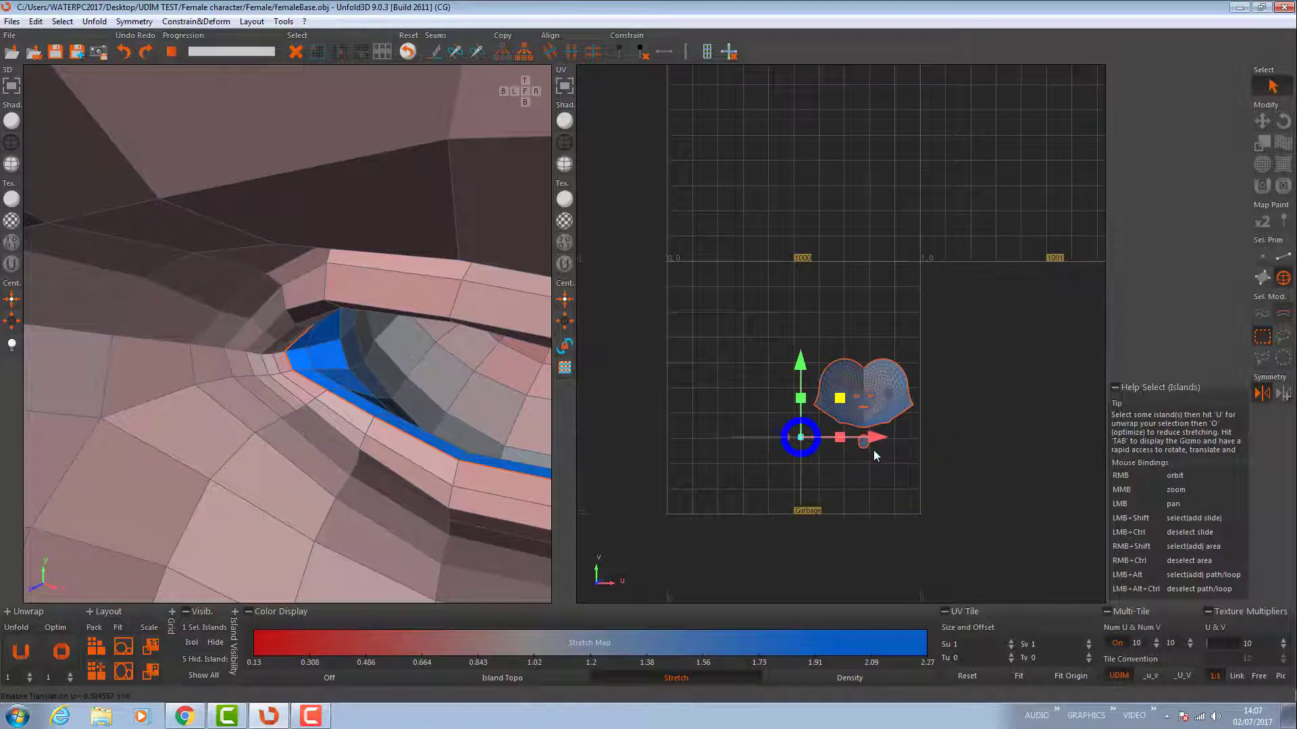
{"action": "key", "text": "Tab"}
- Turn symmetry off, select both eye-socket islands and move them right by about 0.35 in U, beside the mouth interior below the head
{"action": "middle_click_drag", "start_coordinate": [802, 457], "coordinate": [884, 608]}
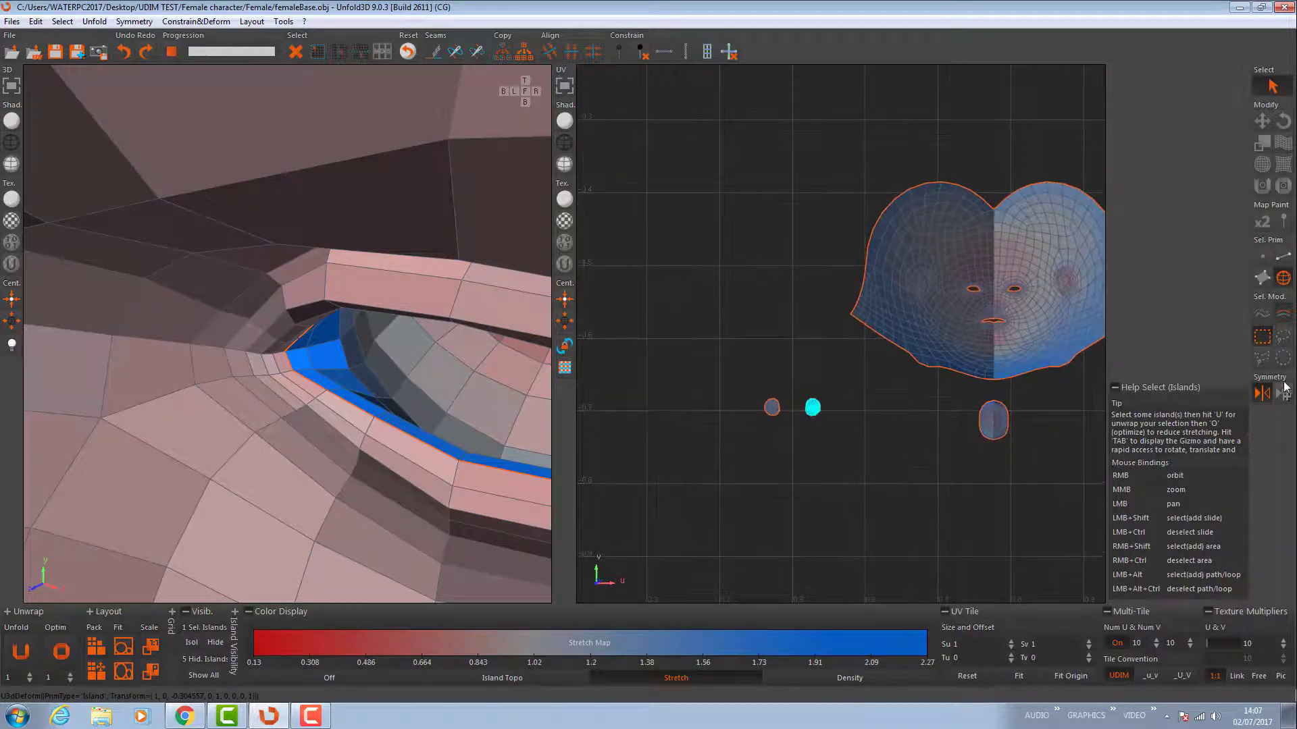
{"action": "left_click", "coordinate": [1262, 394]}
{"action": "left_click", "coordinate": [771, 407], "text": "shift"}
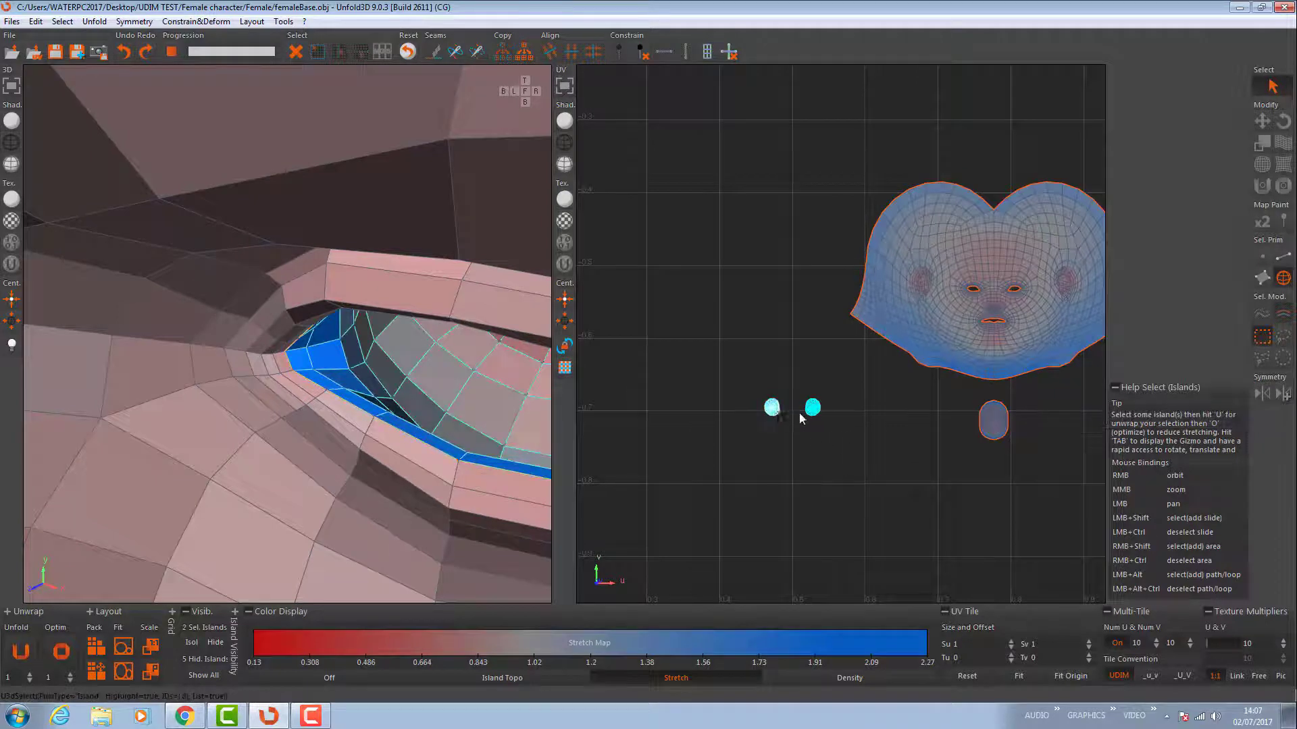
{"action": "key", "text": "Tab"}
{"action": "left_click_drag", "start_coordinate": [857, 408], "coordinate": [1124, 408]}
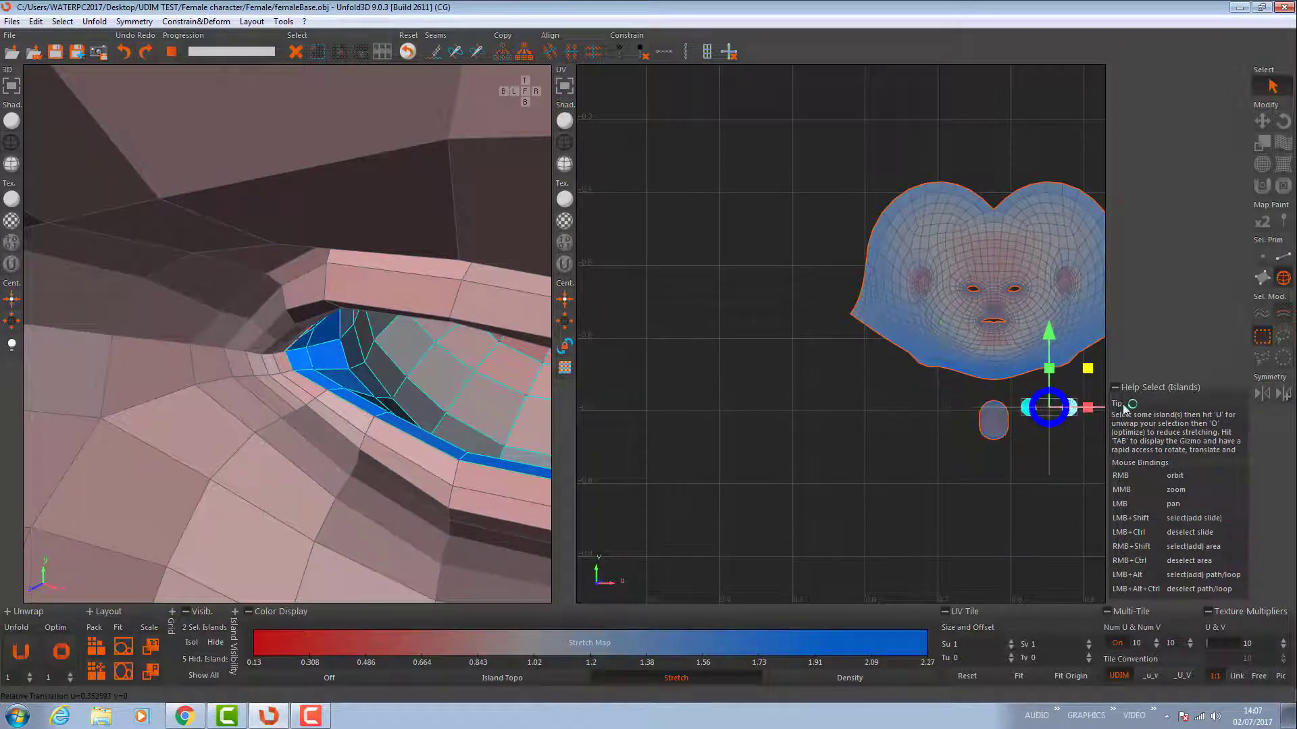
{"action": "key", "text": "Tab"}
- Add the head island to the selected eye sockets and optimize the selection twice to reduce stretching
{"action": "scroll", "coordinate": [1058, 427], "scroll_direction": "up", "scroll_amount": 5}
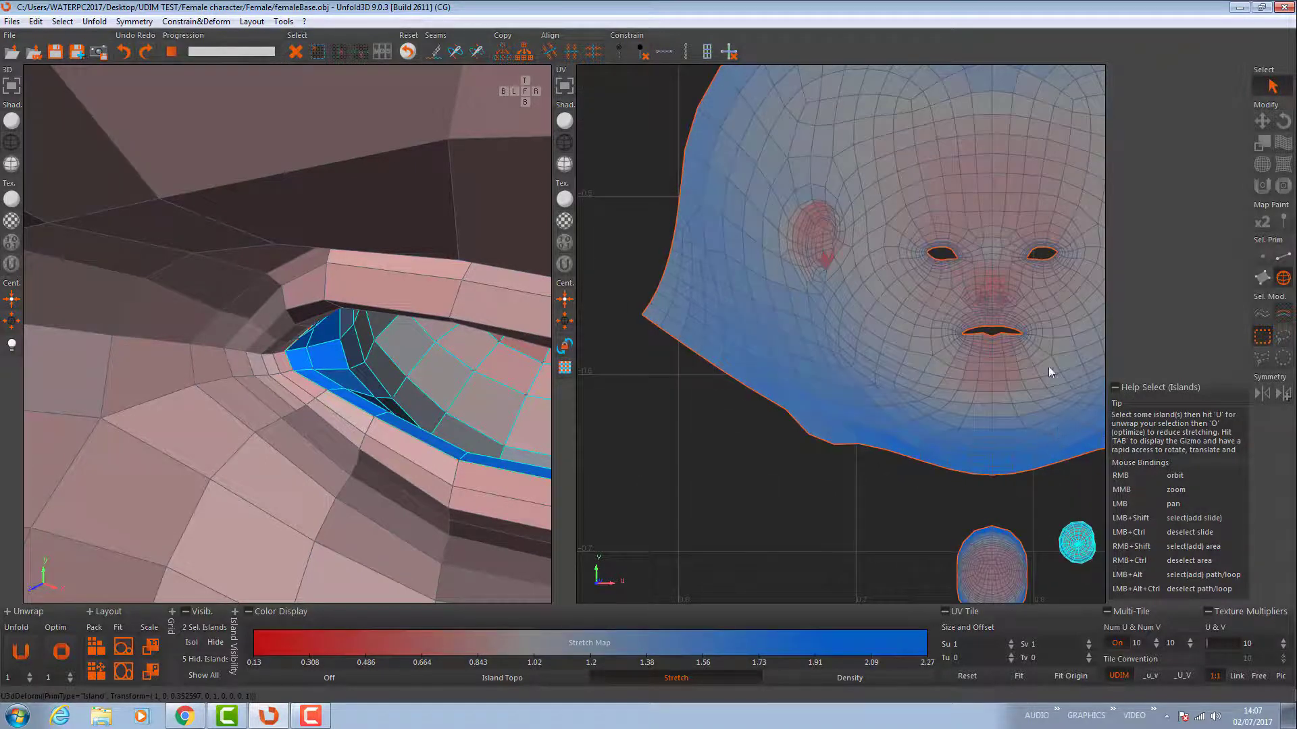
{"action": "scroll", "coordinate": [1013, 377], "scroll_direction": "up", "scroll_amount": 2}
{"action": "scroll", "coordinate": [927, 393], "scroll_direction": "up", "scroll_amount": 1}
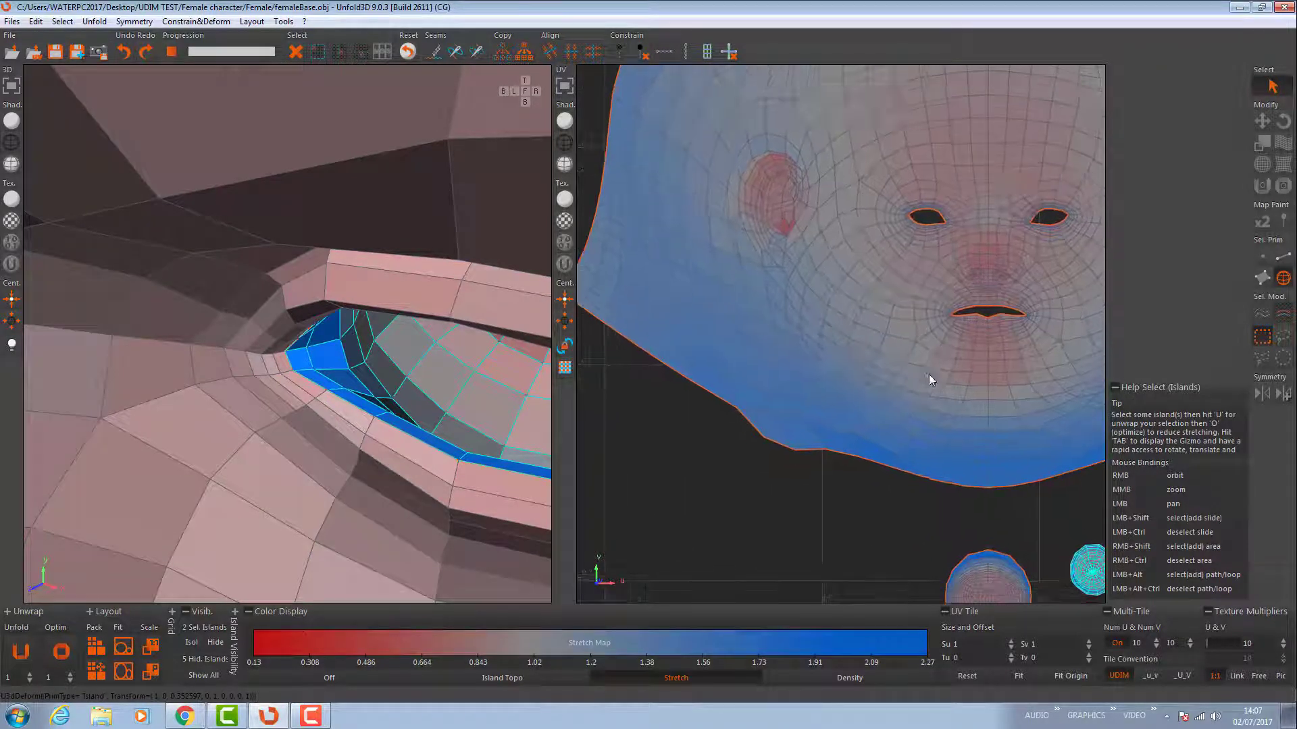
{"action": "left_click_drag", "start_coordinate": [875, 378], "coordinate": [826, 416]}
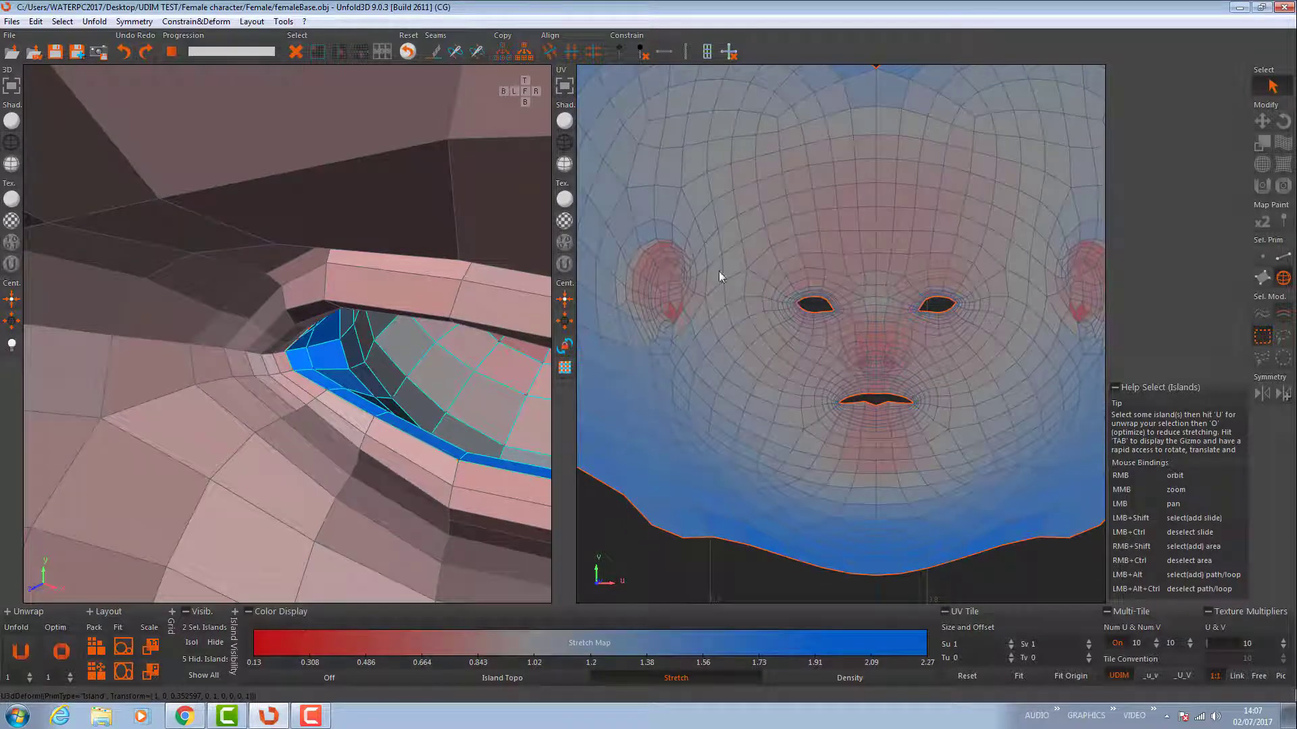
{"action": "left_click", "coordinate": [930, 216], "text": "shift"}
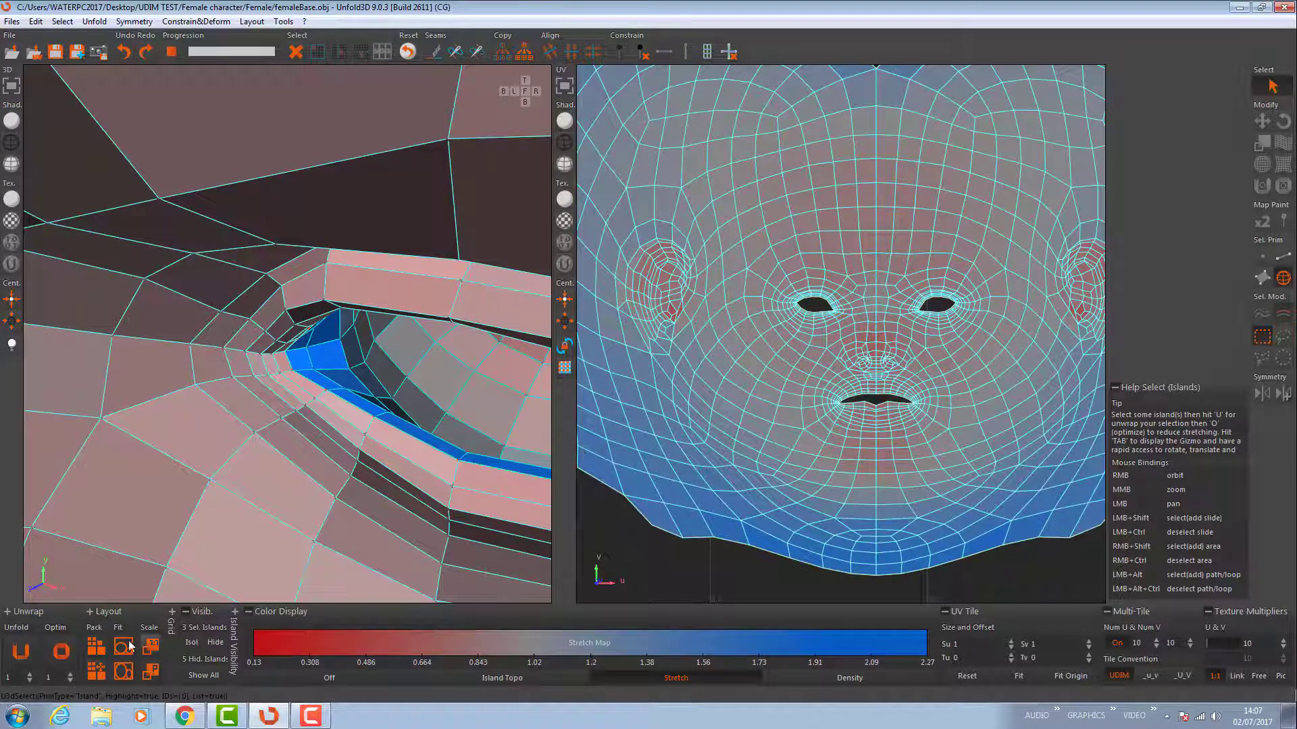
{"action": "left_click", "coordinate": [60, 650]}
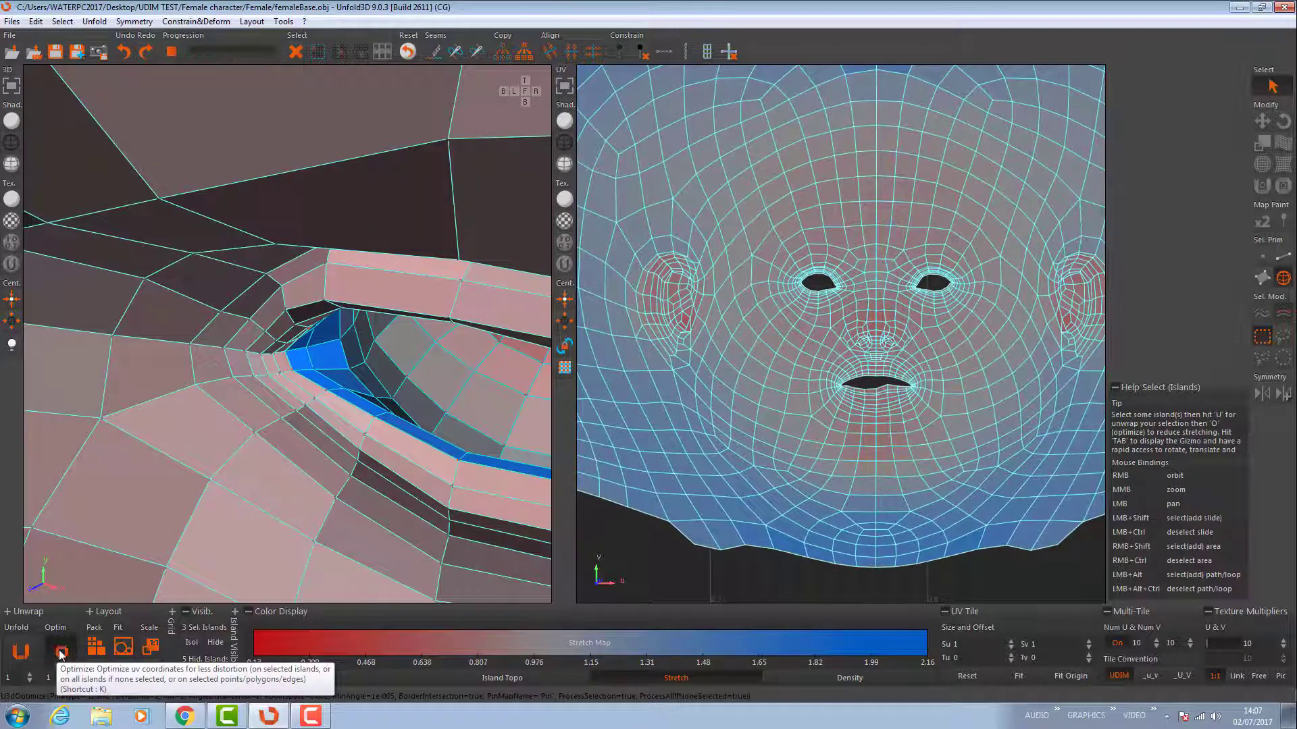
{"action": "left_click", "coordinate": [60, 652]}
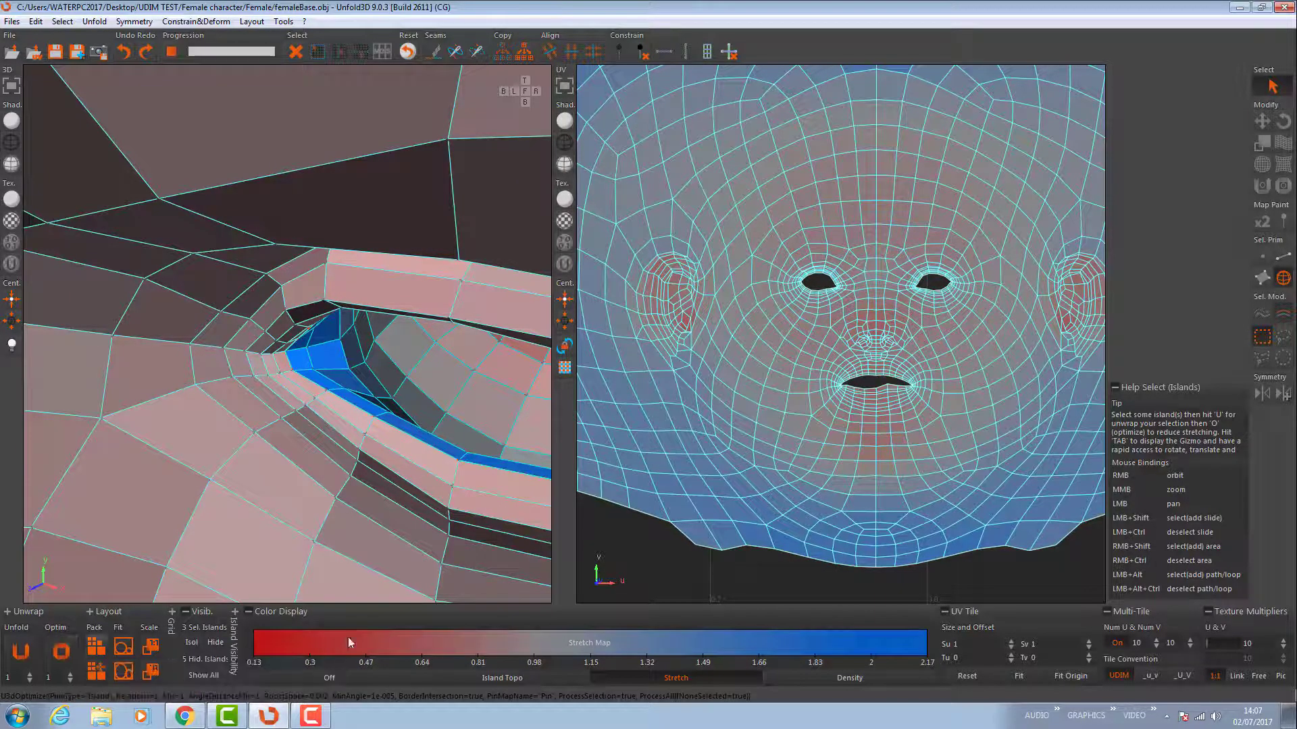
- Run several more optimize passes on the head and eye-socket islands with symmetry turned on
{"action": "left_click", "coordinate": [1260, 393]}
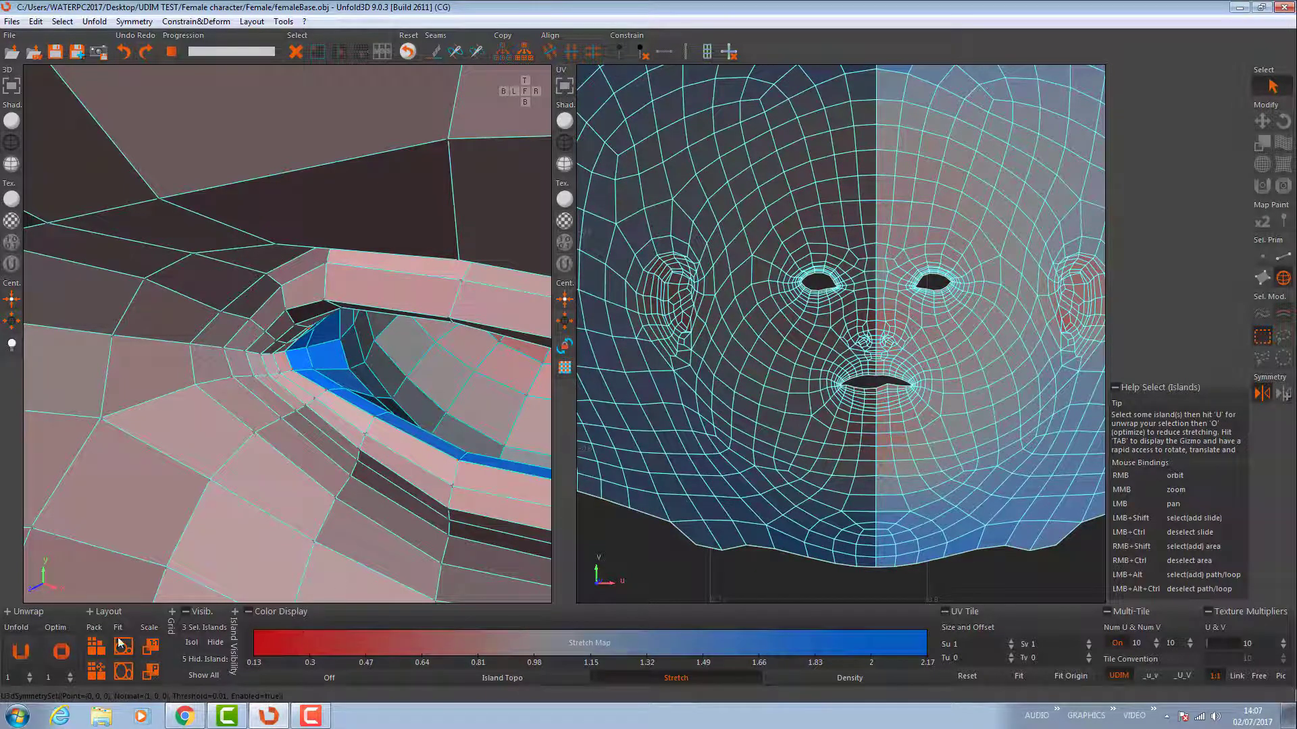
{"action": "left_click", "coordinate": [61, 650]}
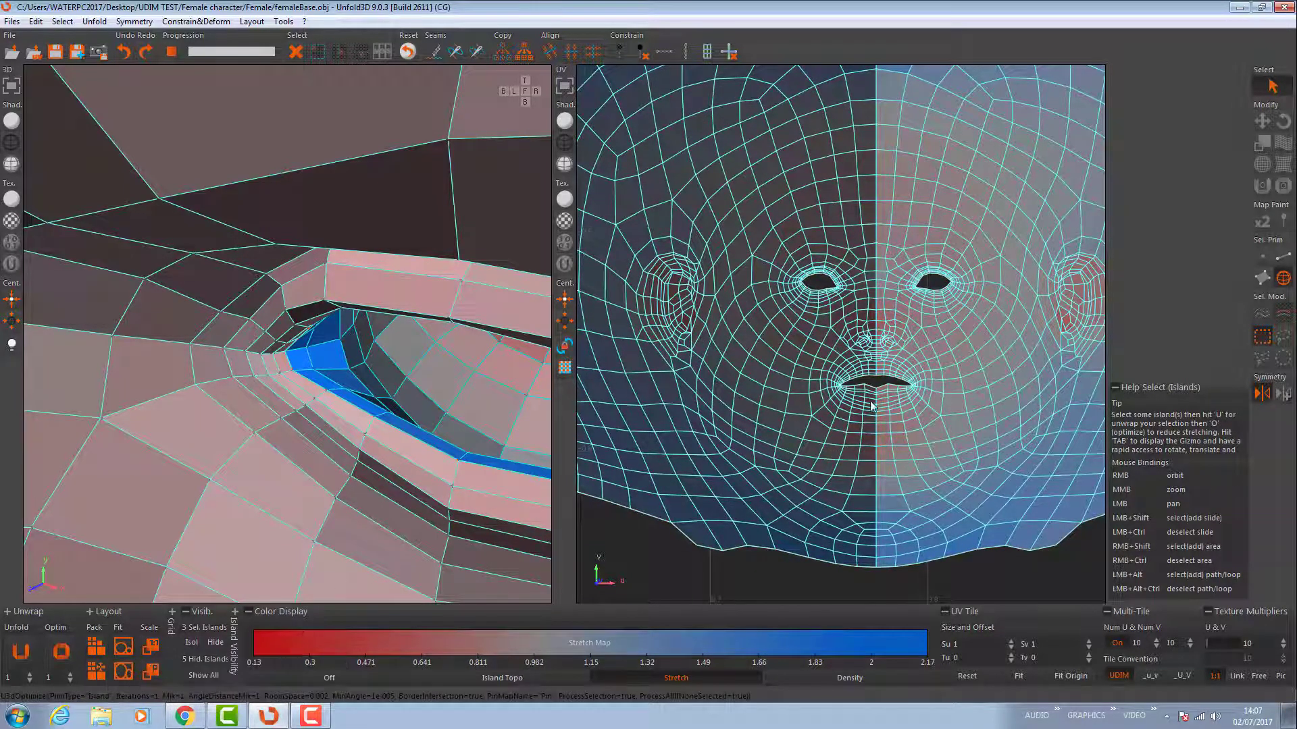
{"action": "left_click", "coordinate": [1261, 393]}
{"action": "scroll", "coordinate": [967, 355], "scroll_direction": "down", "scroll_amount": 5}
{"action": "middle_click_drag", "start_coordinate": [939, 256], "coordinate": [964, 351]}
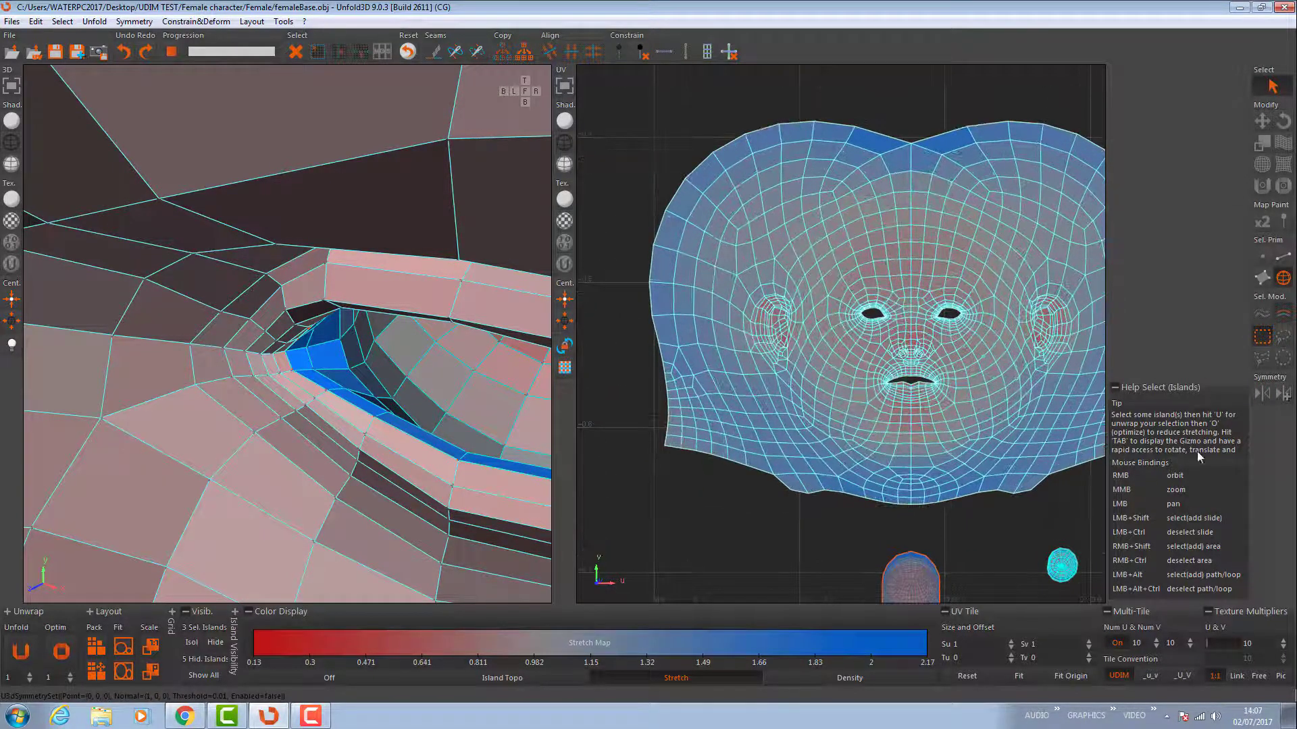
{"action": "left_click", "coordinate": [1261, 395]}
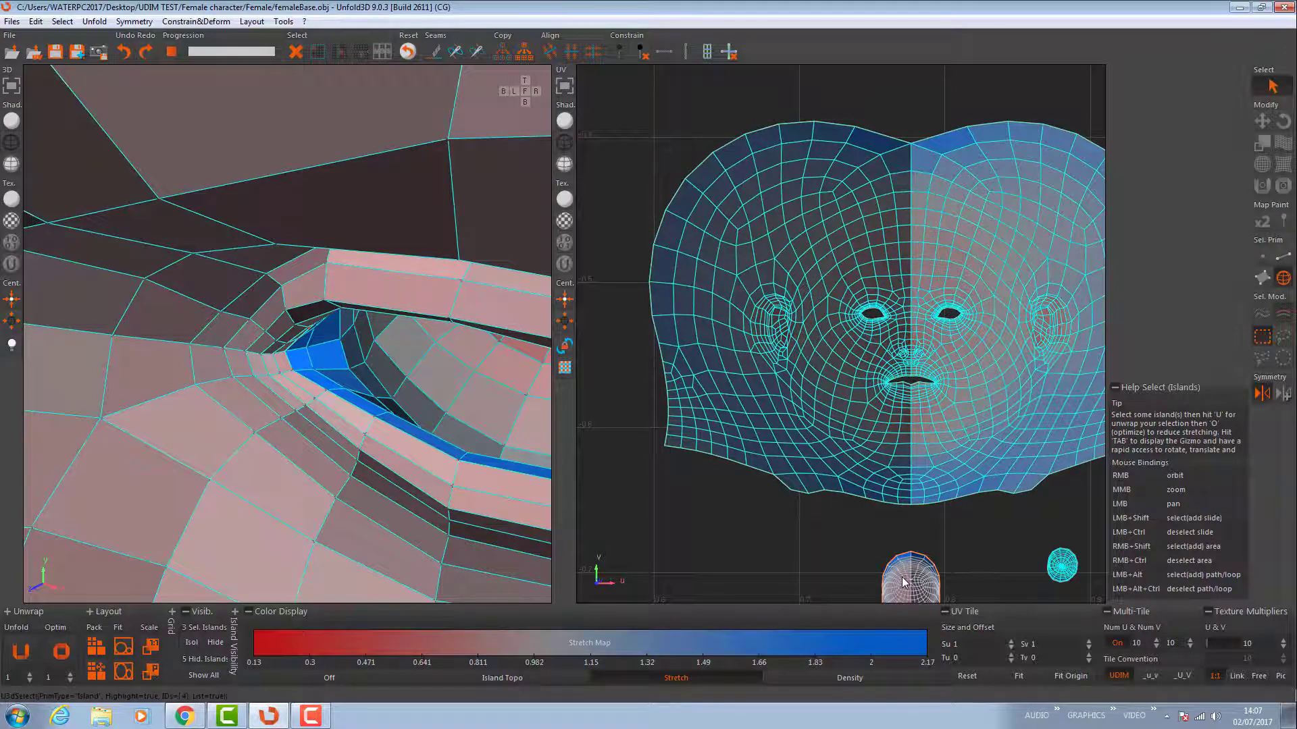
{"action": "left_click", "coordinate": [61, 650]}
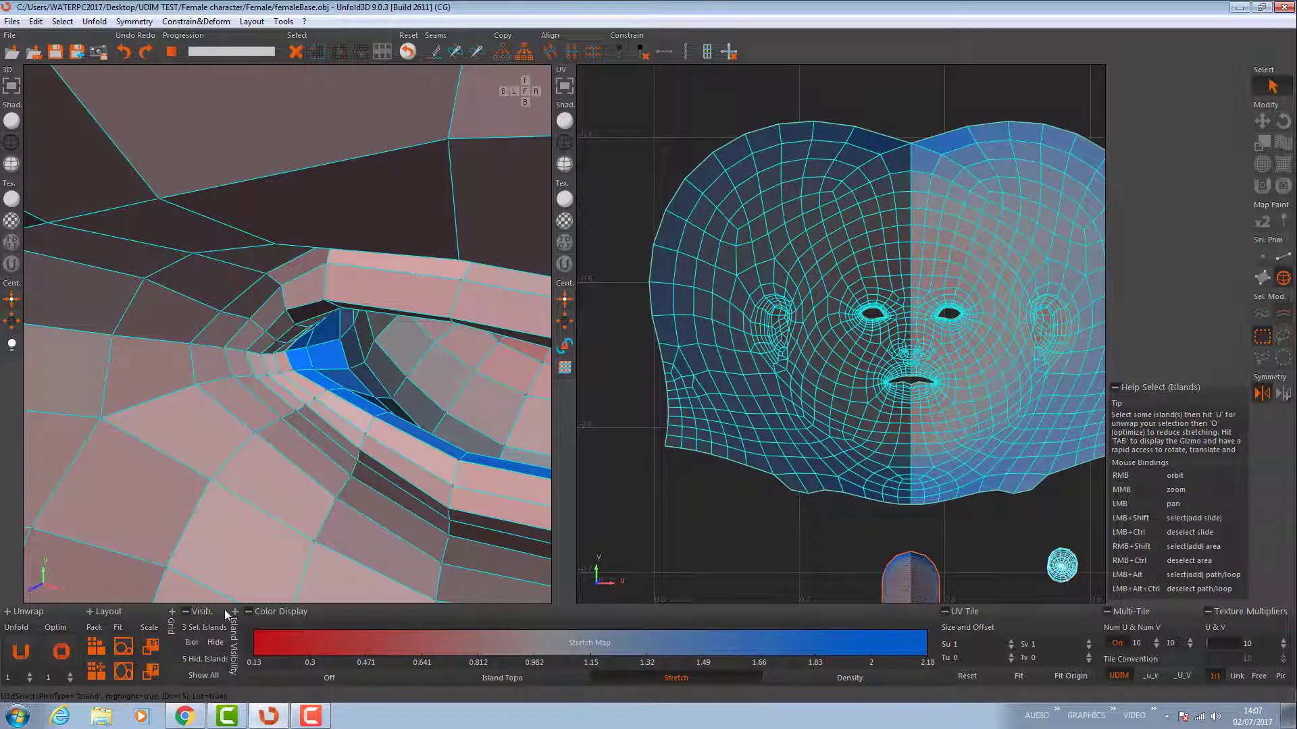
{"action": "left_click", "coordinate": [62, 651]}
{"action": "left_click", "coordinate": [62, 651]}
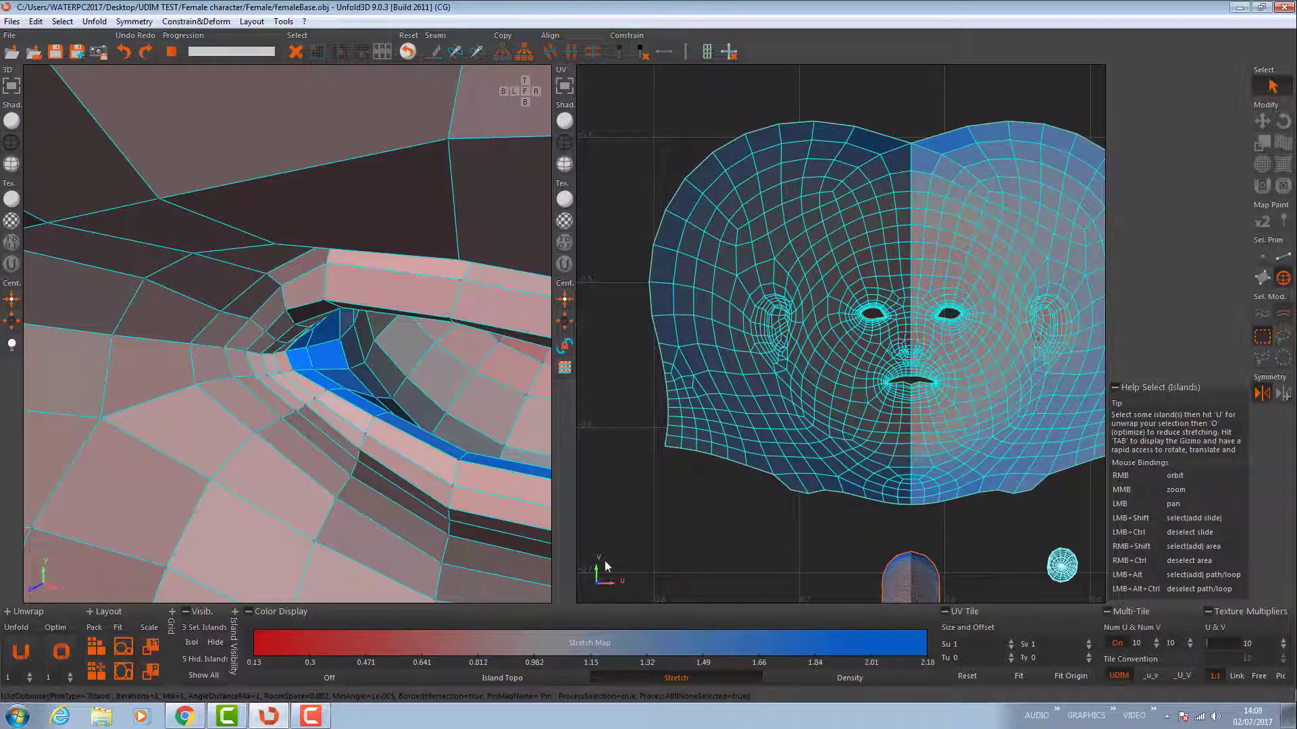
- Show all hidden islands and switch to point selection around the narrow slit at the body island's shoulder
{"action": "left_click", "coordinate": [203, 675]}
{"action": "scroll", "coordinate": [796, 412], "scroll_direction": "down", "scroll_amount": 3}
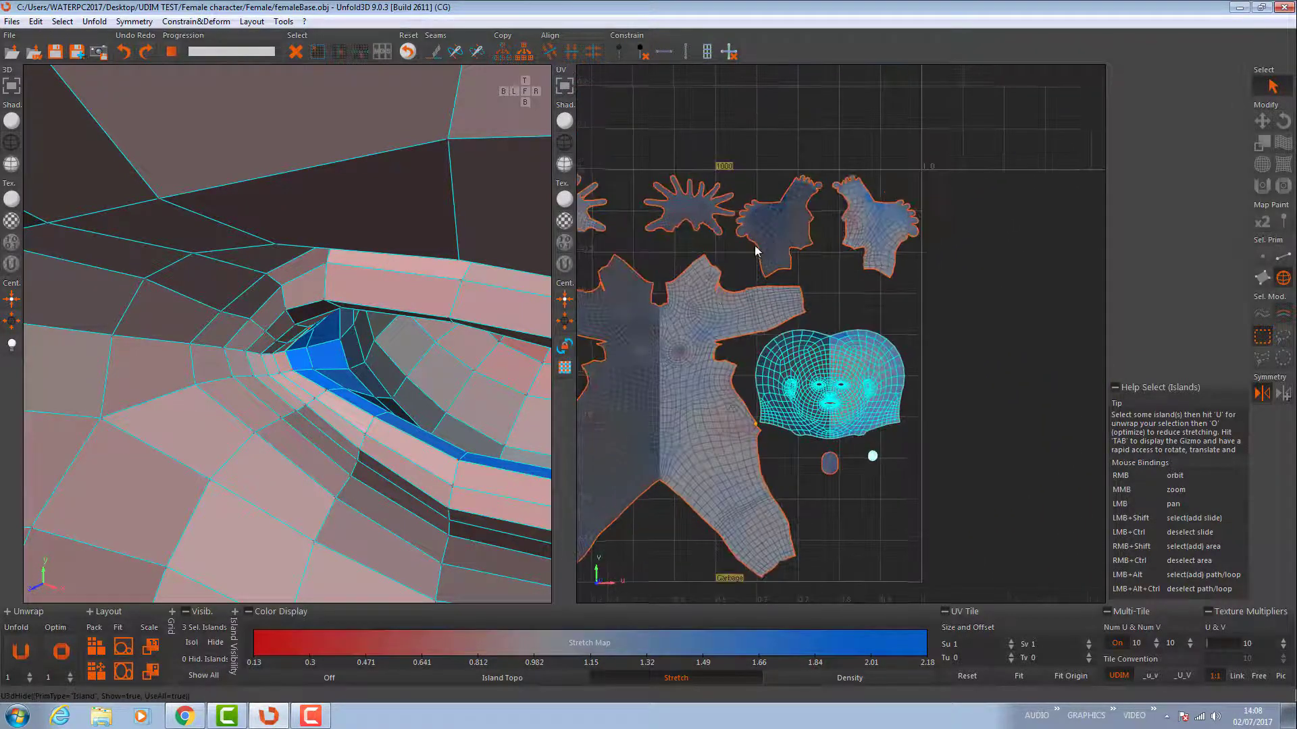
{"action": "middle_click_drag", "start_coordinate": [695, 325], "coordinate": [839, 324]}
{"action": "left_click_drag", "start_coordinate": [741, 336], "coordinate": [821, 368]}
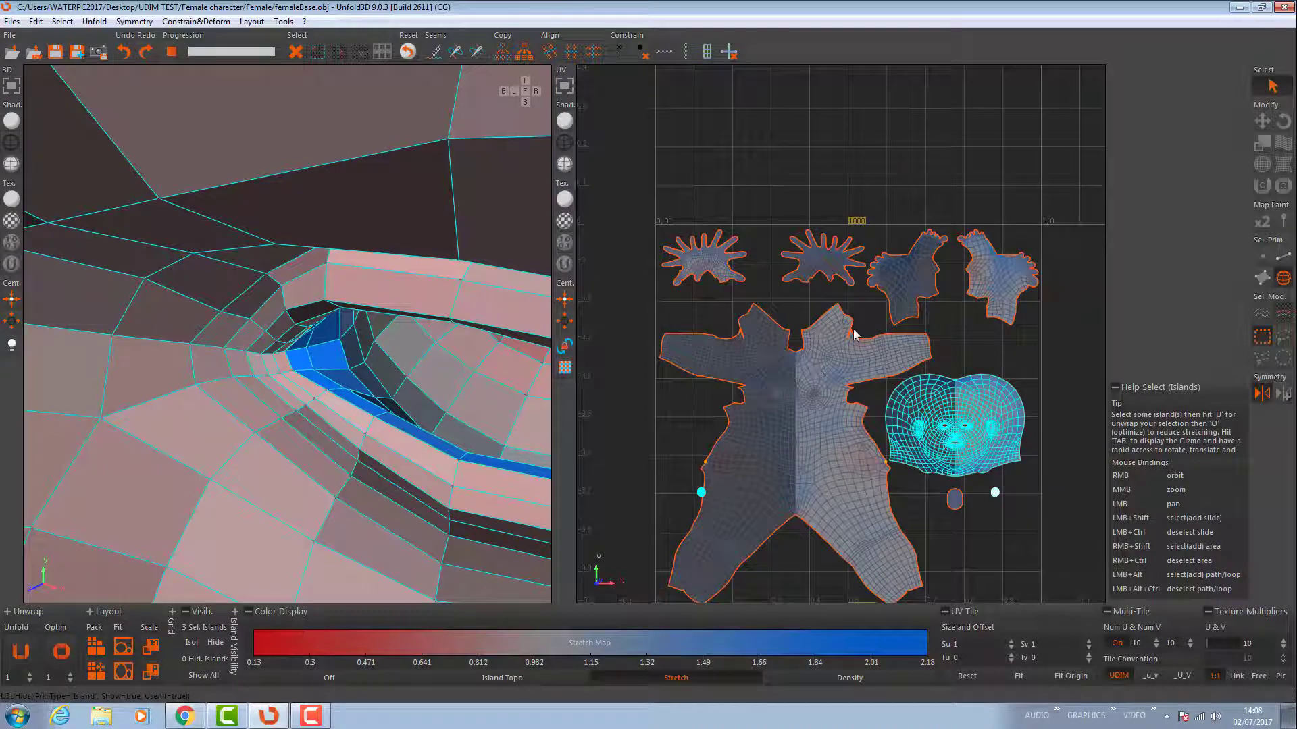
{"action": "middle_click_drag", "start_coordinate": [861, 340], "coordinate": [954, 510]}
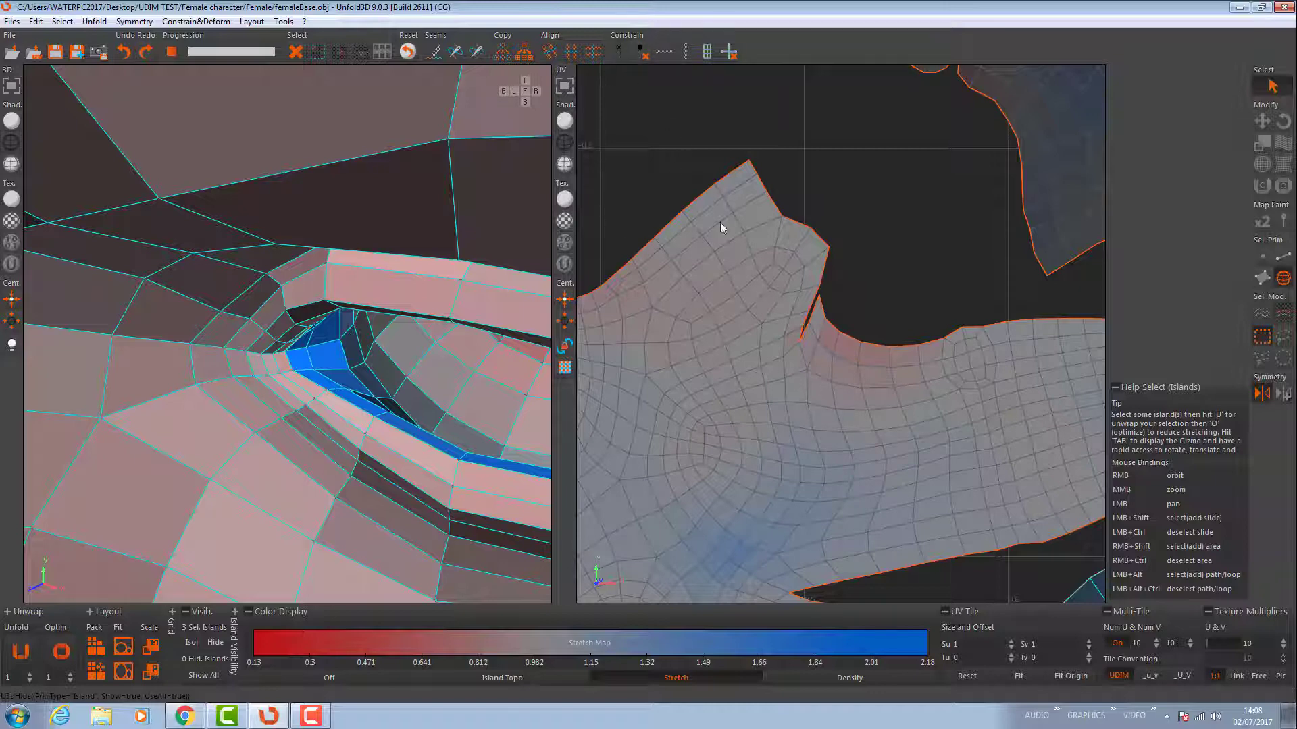
{"action": "left_click", "coordinate": [1261, 257]}
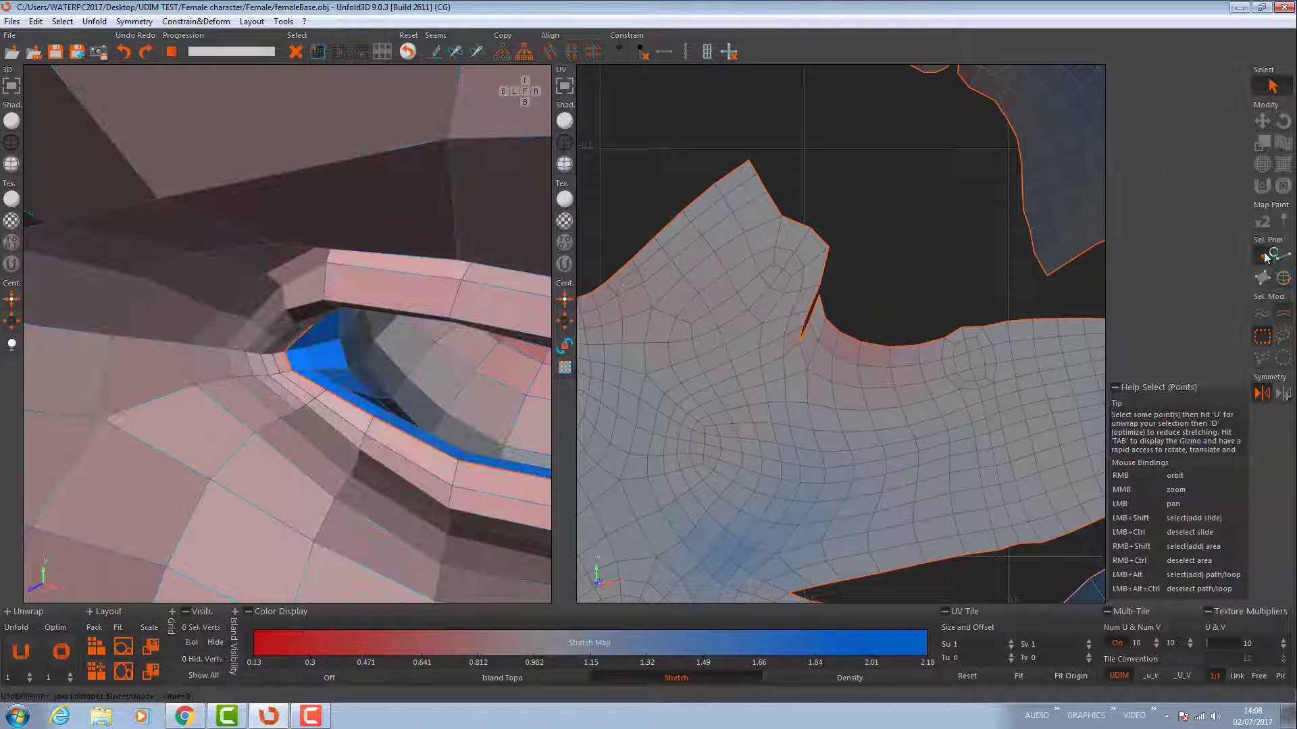
- Try pinning, translating and the Drag brush on the points beside the shoulder slit
{"action": "left_click", "coordinate": [618, 51]}
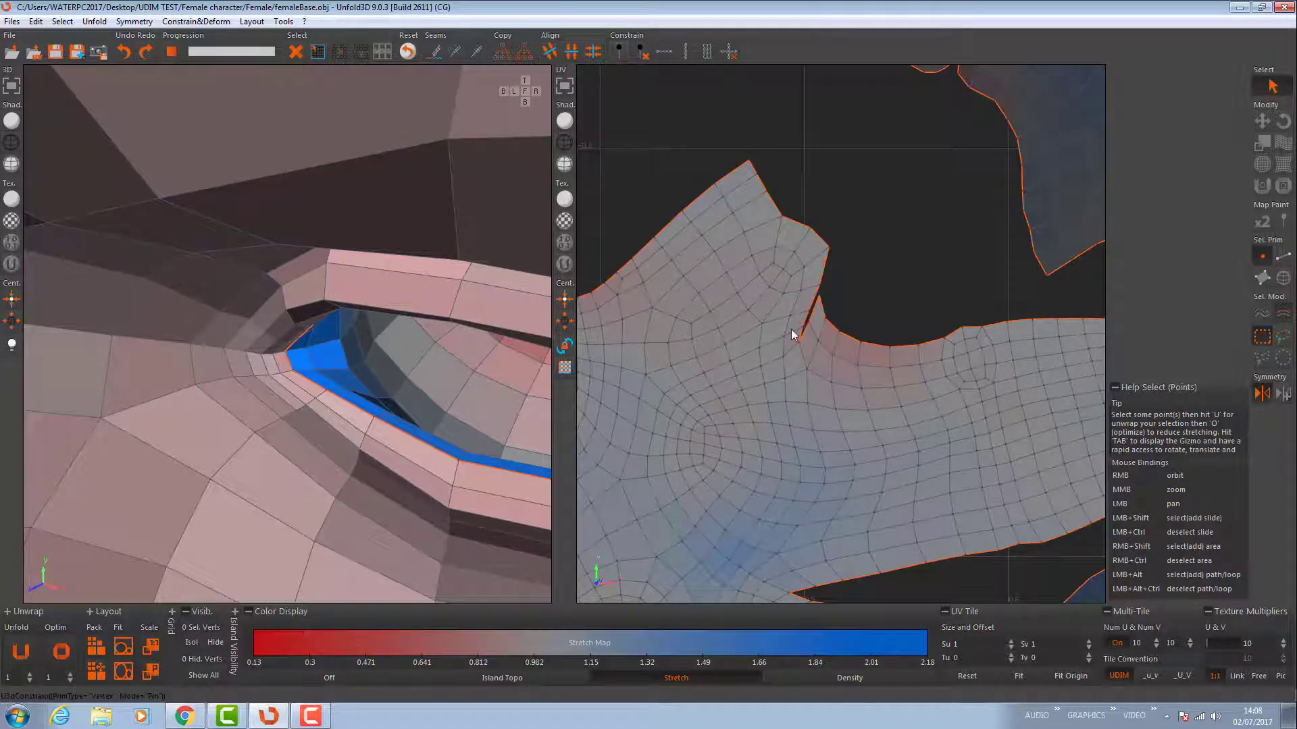
{"action": "left_click_drag", "start_coordinate": [785, 338], "coordinate": [783, 337]}
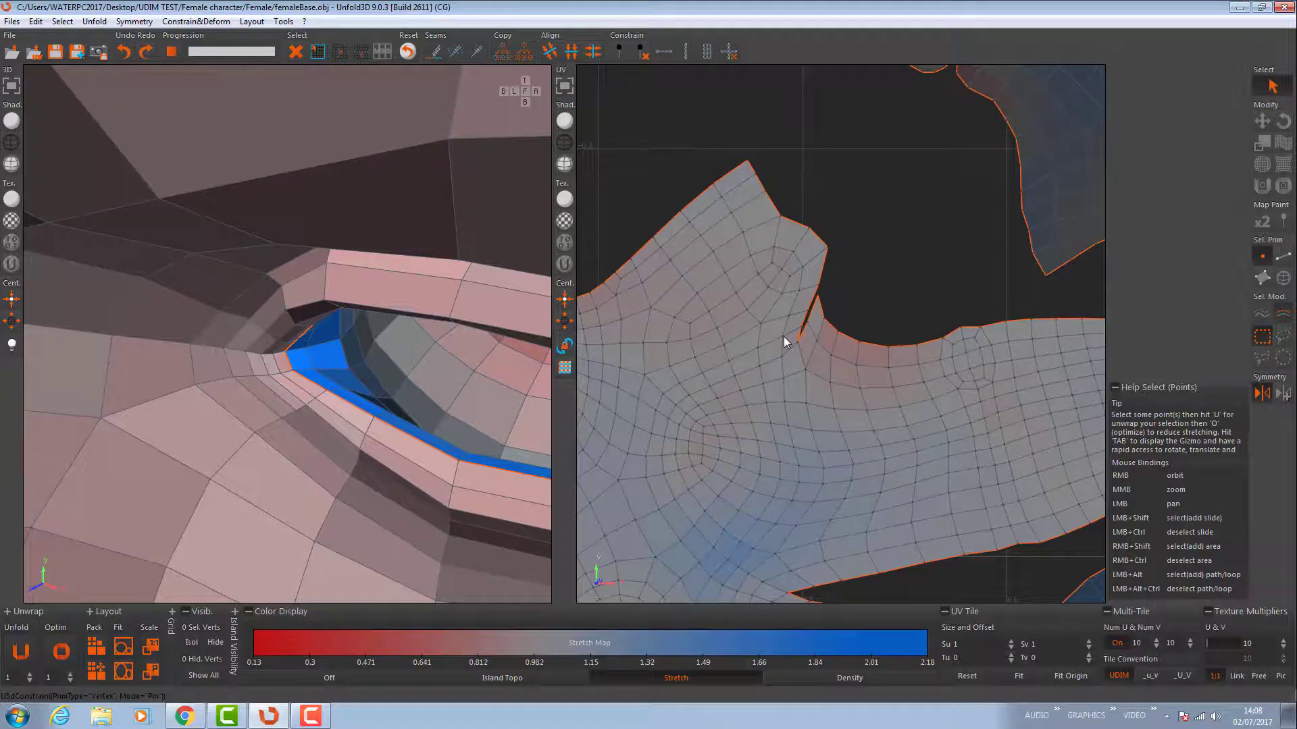
{"action": "key", "text": "Tab"}
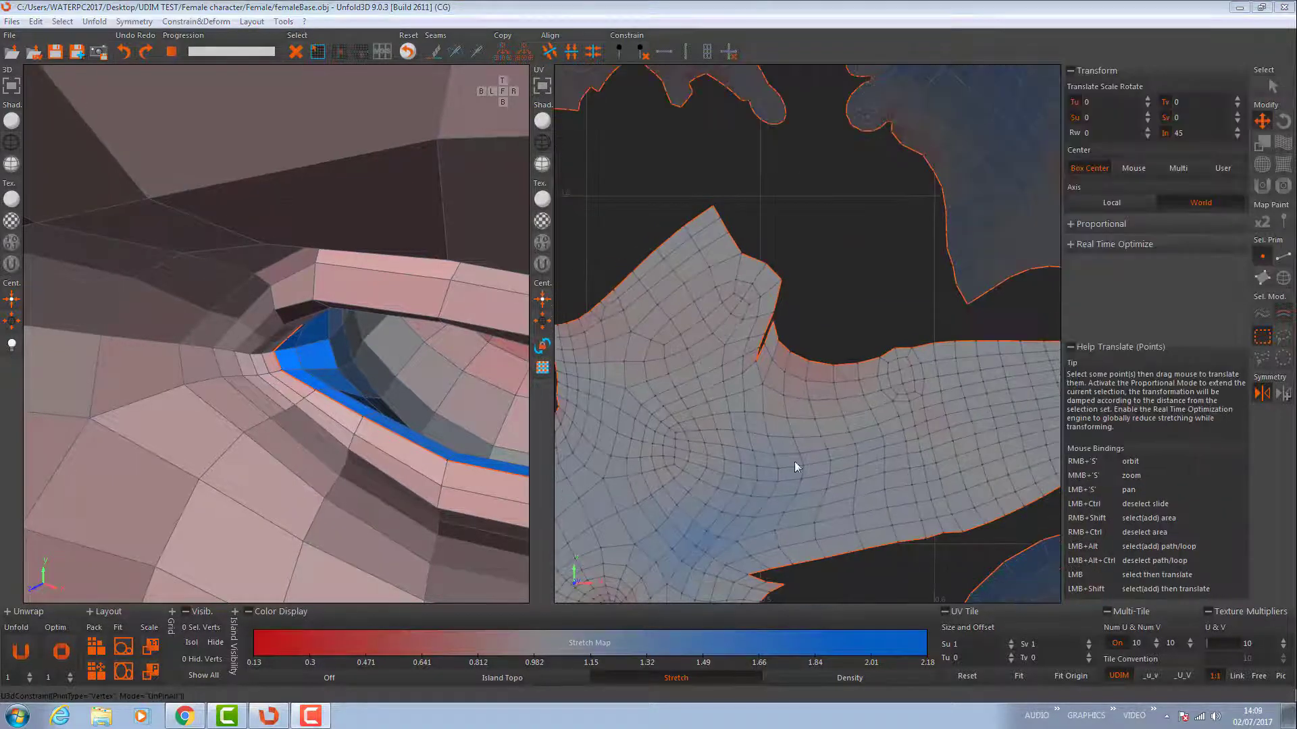
{"action": "left_click", "coordinate": [742, 374]}
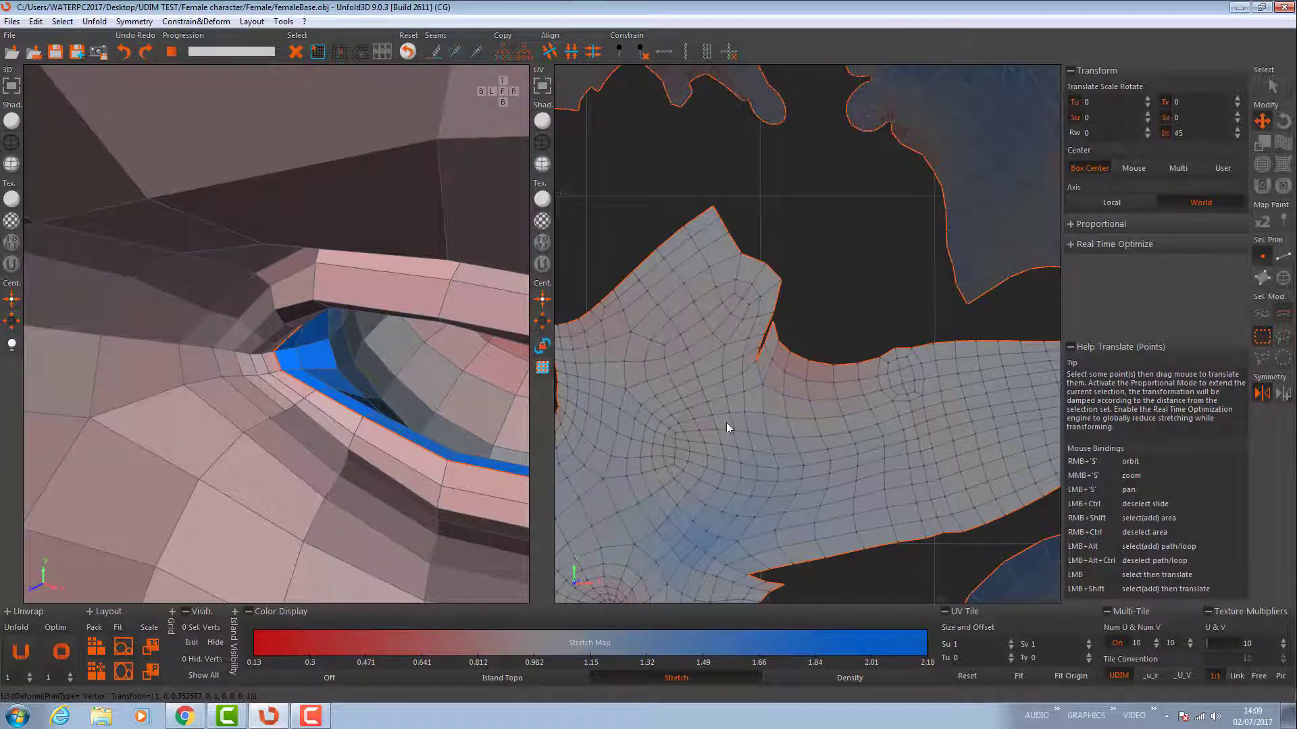
{"action": "left_click", "coordinate": [1273, 85]}
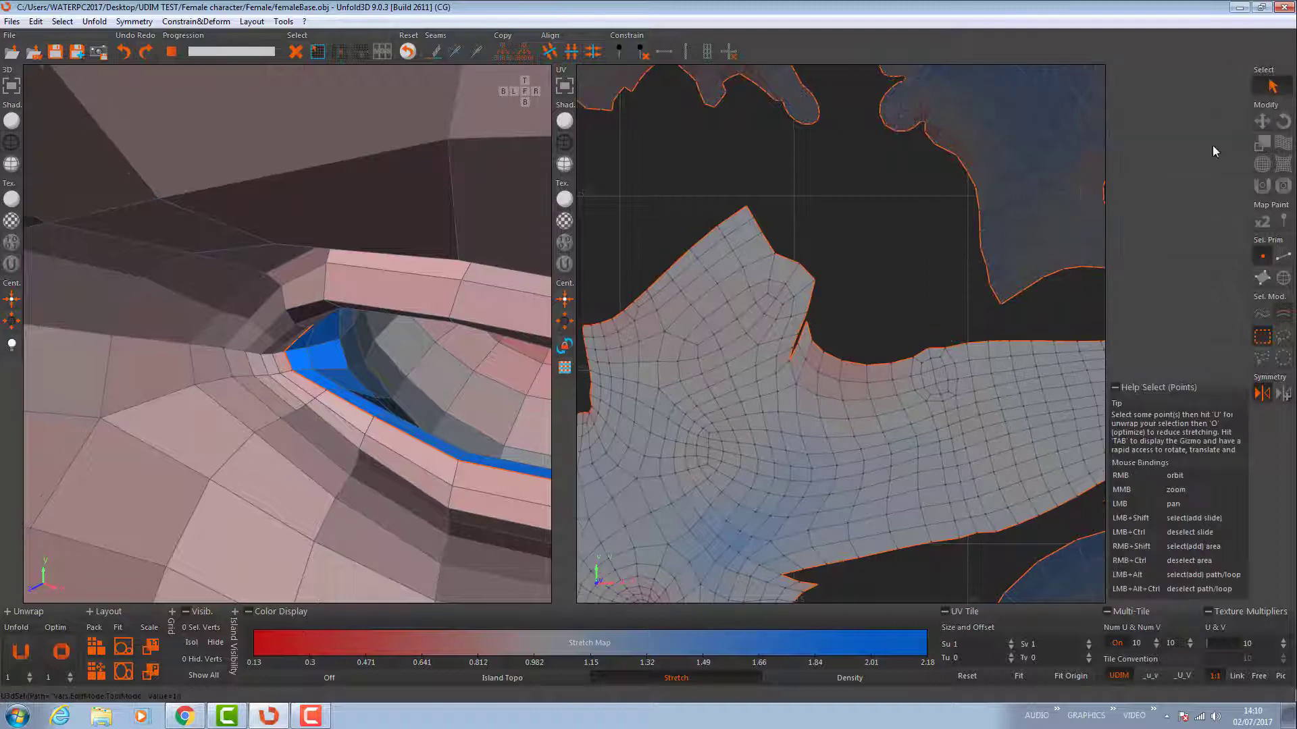
{"action": "scroll", "coordinate": [802, 375], "scroll_direction": "up", "scroll_amount": 3}
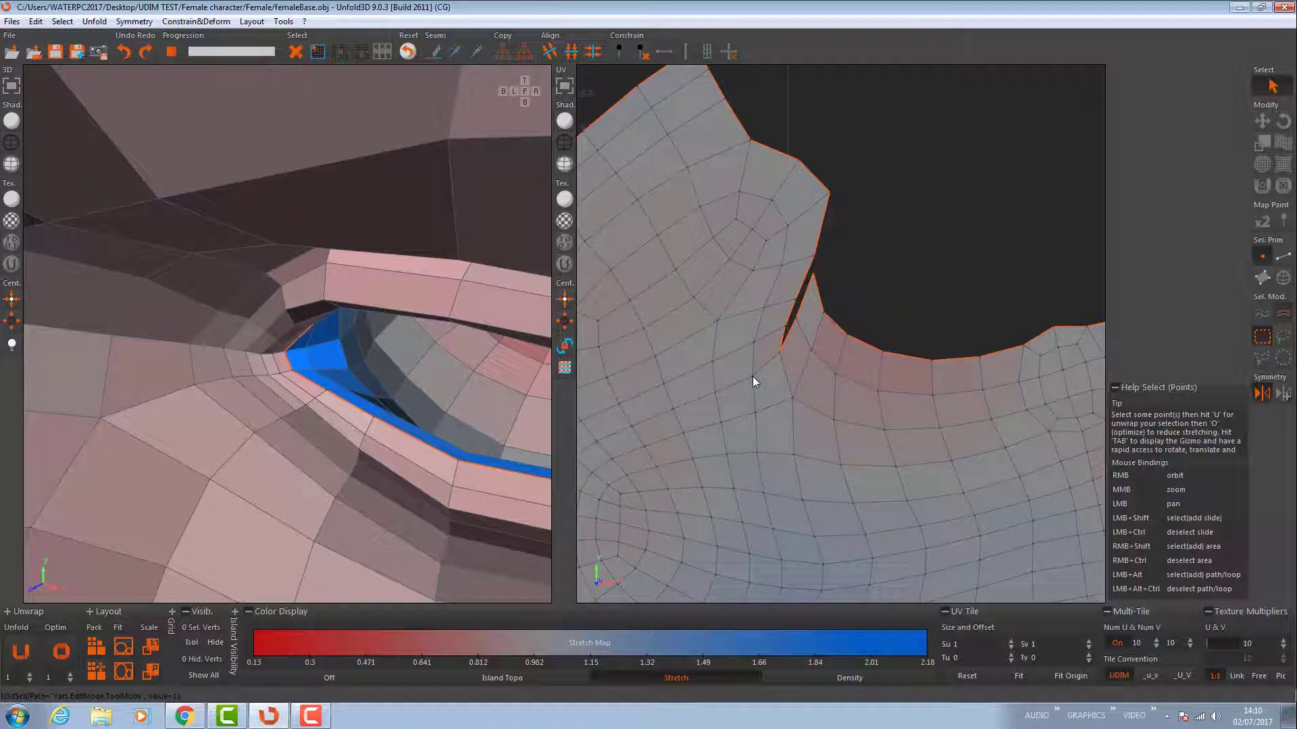
{"action": "left_click", "coordinate": [1262, 256]}
{"action": "left_click", "coordinate": [1282, 144]}
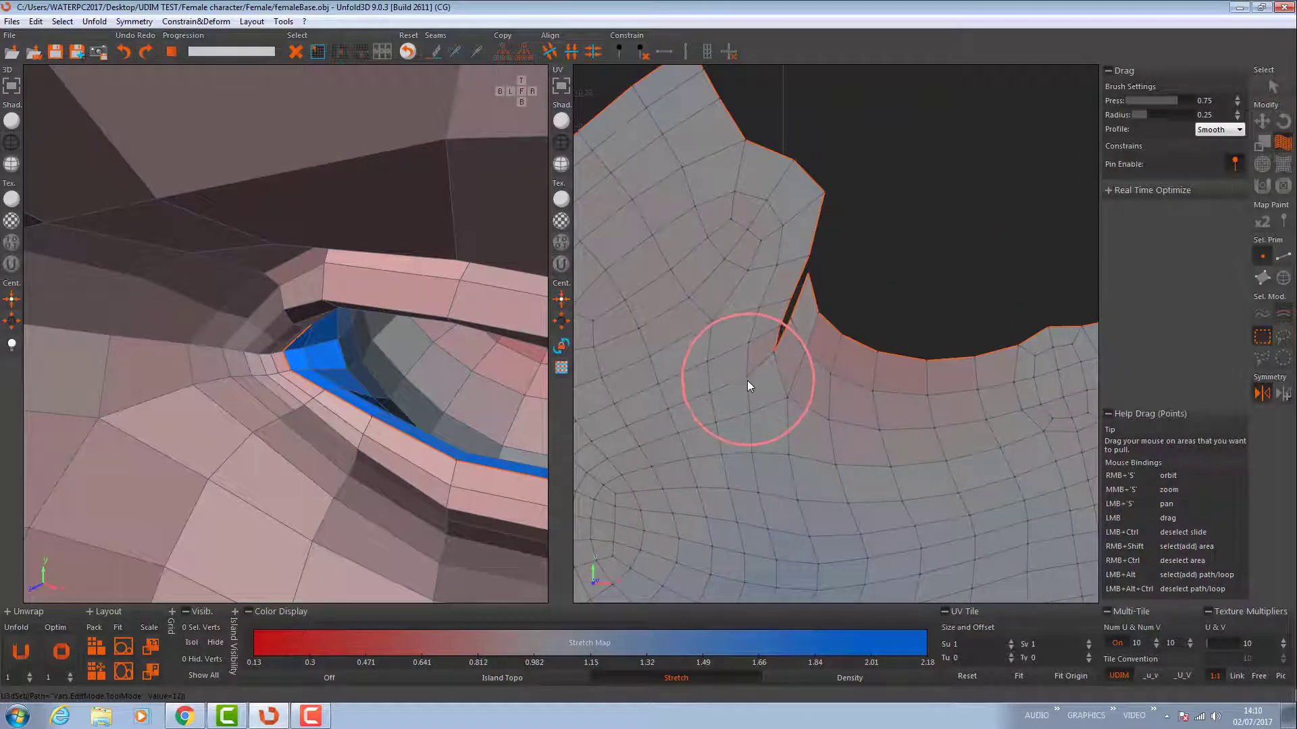
- Select and pin individual points along the inner side of the shoulder slit, from its tip toward the neck
{"action": "left_click_drag", "start_coordinate": [748, 380], "coordinate": [747, 379]}
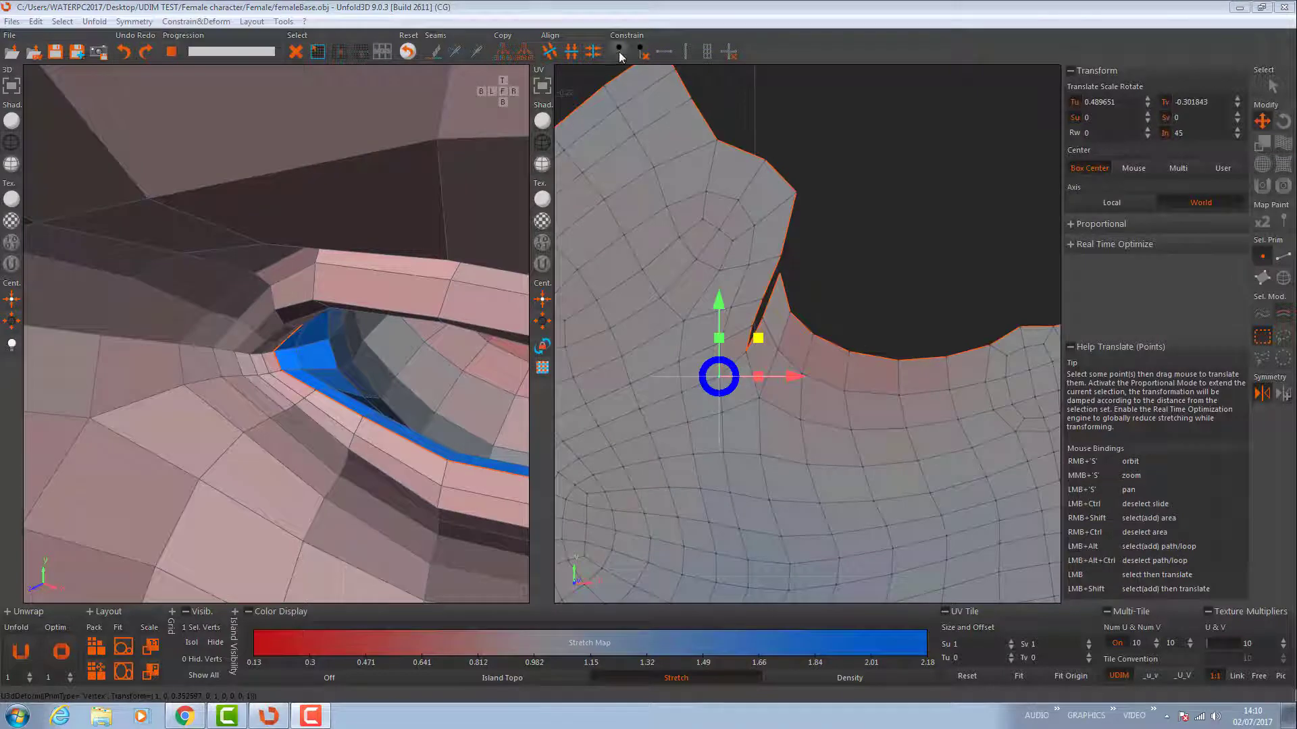
{"action": "left_click", "coordinate": [620, 53]}
{"action": "left_click", "coordinate": [732, 308]}
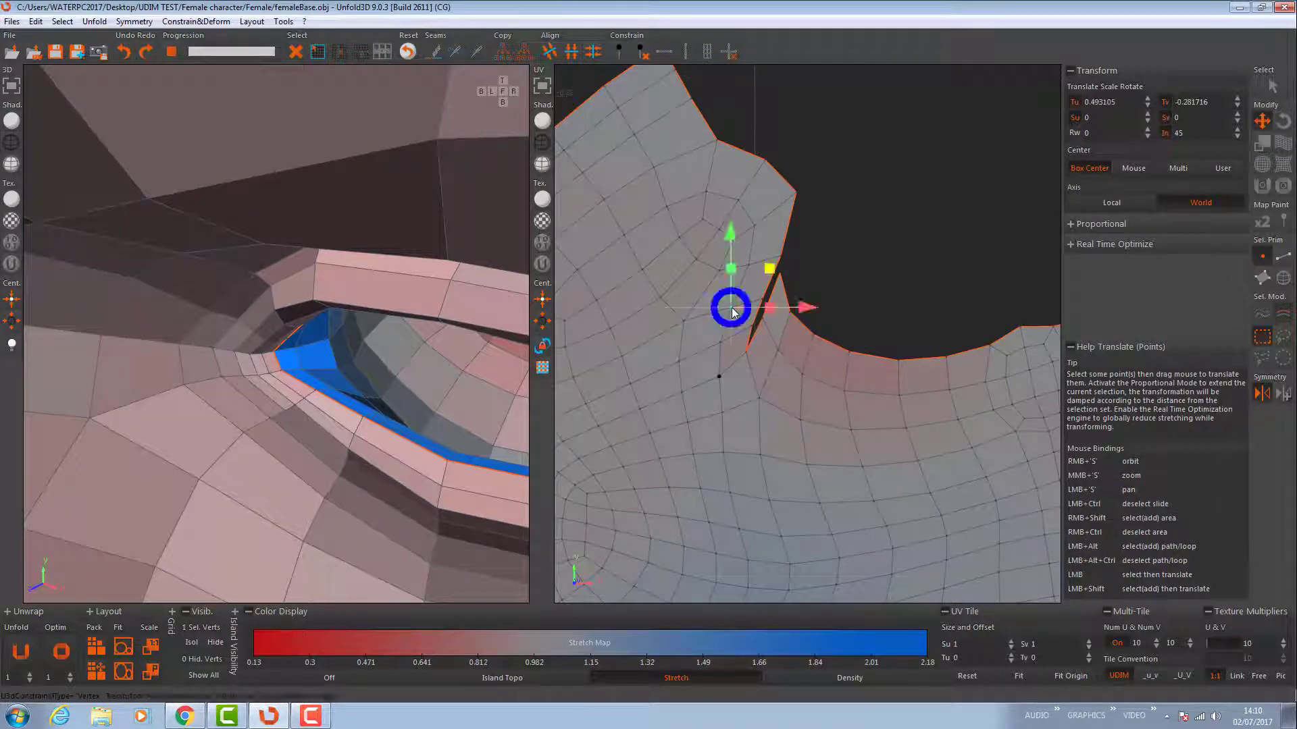
{"action": "left_click", "coordinate": [754, 225], "text": "shift"}
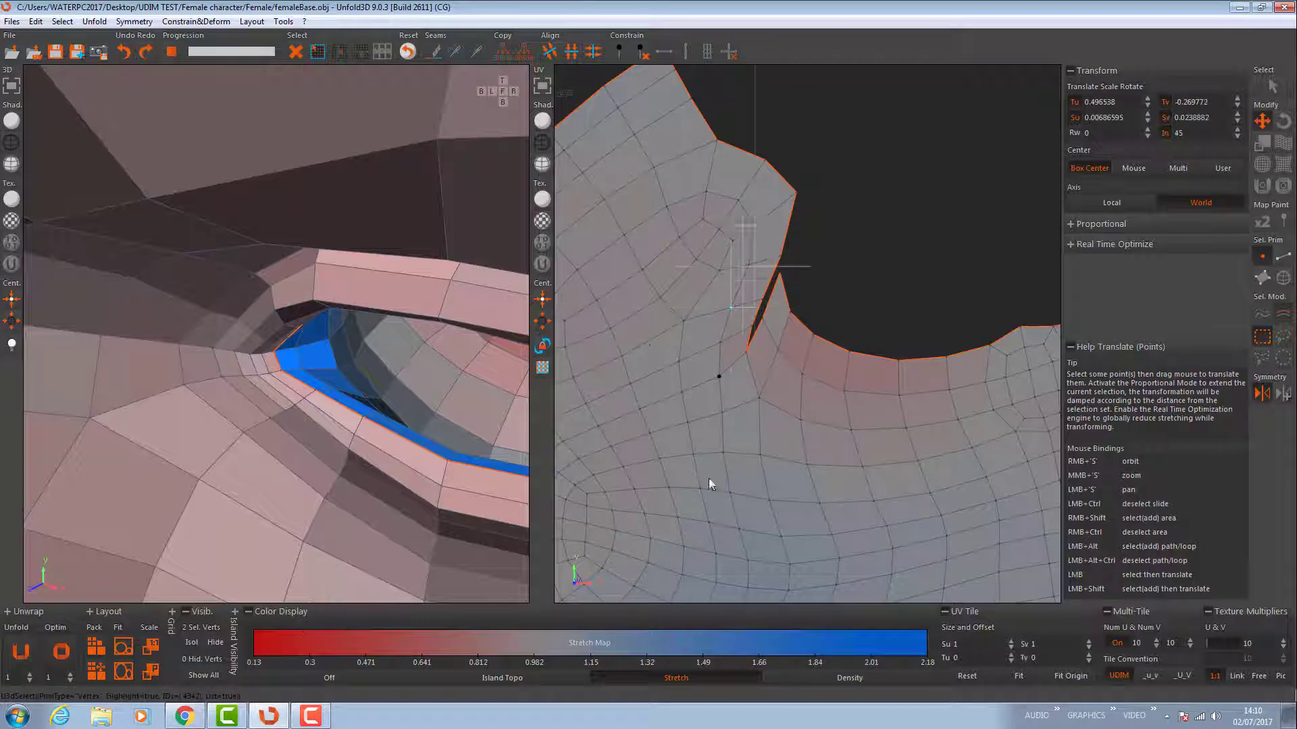
{"action": "left_click", "coordinate": [783, 336]}
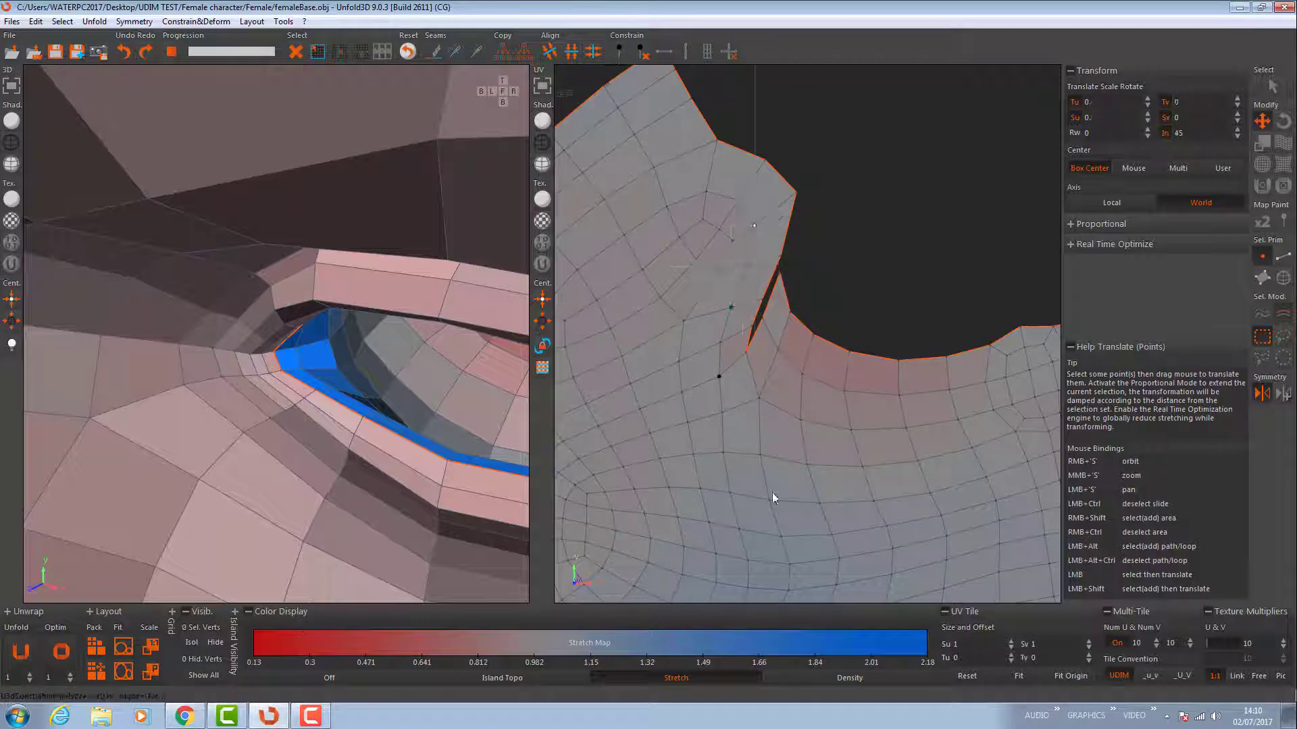
- Select two points below the inner end of the shoulder slit and paint between them with the Pin brush
{"action": "left_click", "coordinate": [723, 452]}
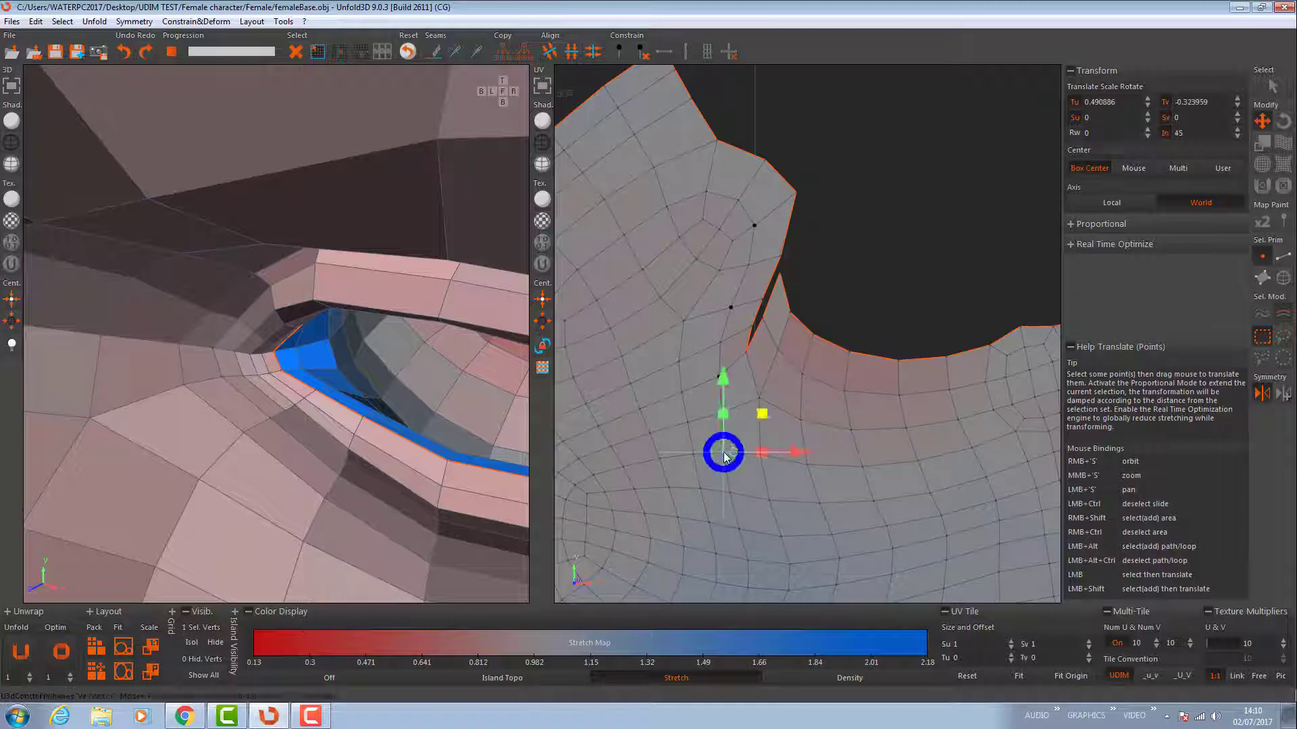
{"action": "left_click", "coordinate": [819, 503], "text": "shift"}
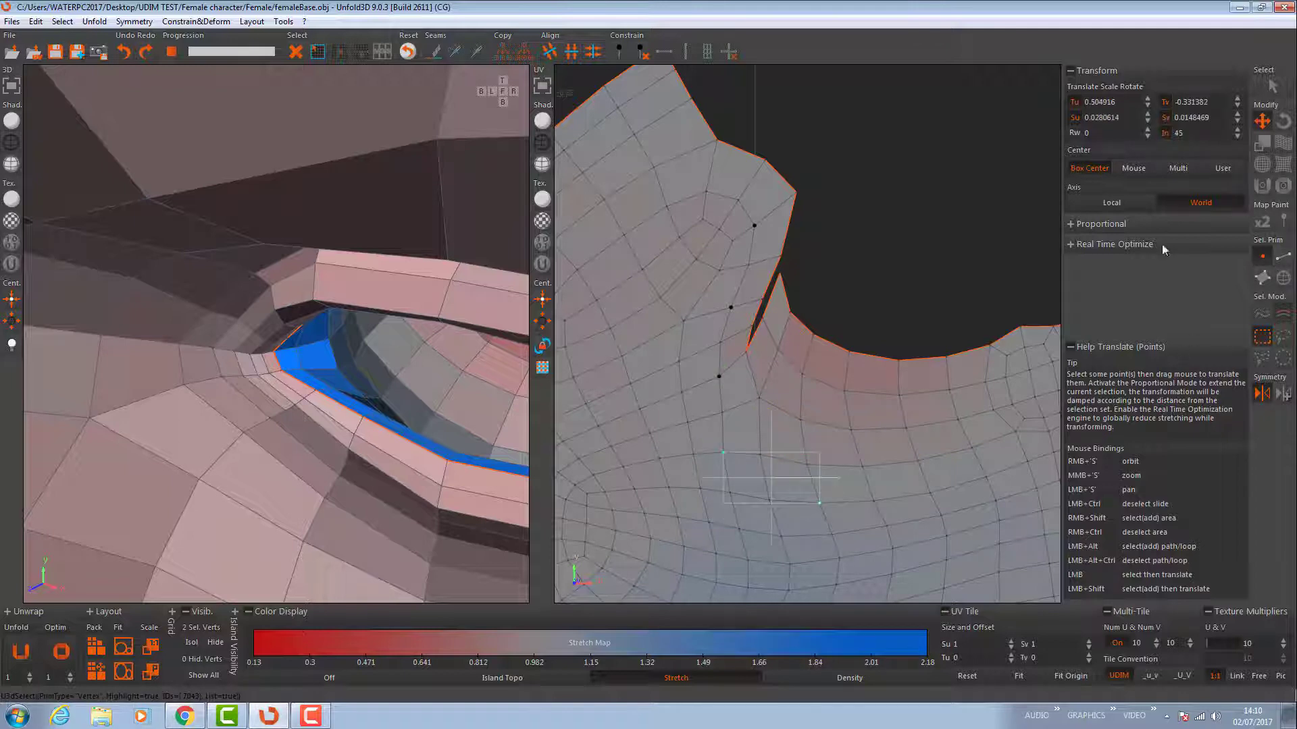
{"action": "left_click", "coordinate": [1284, 223]}
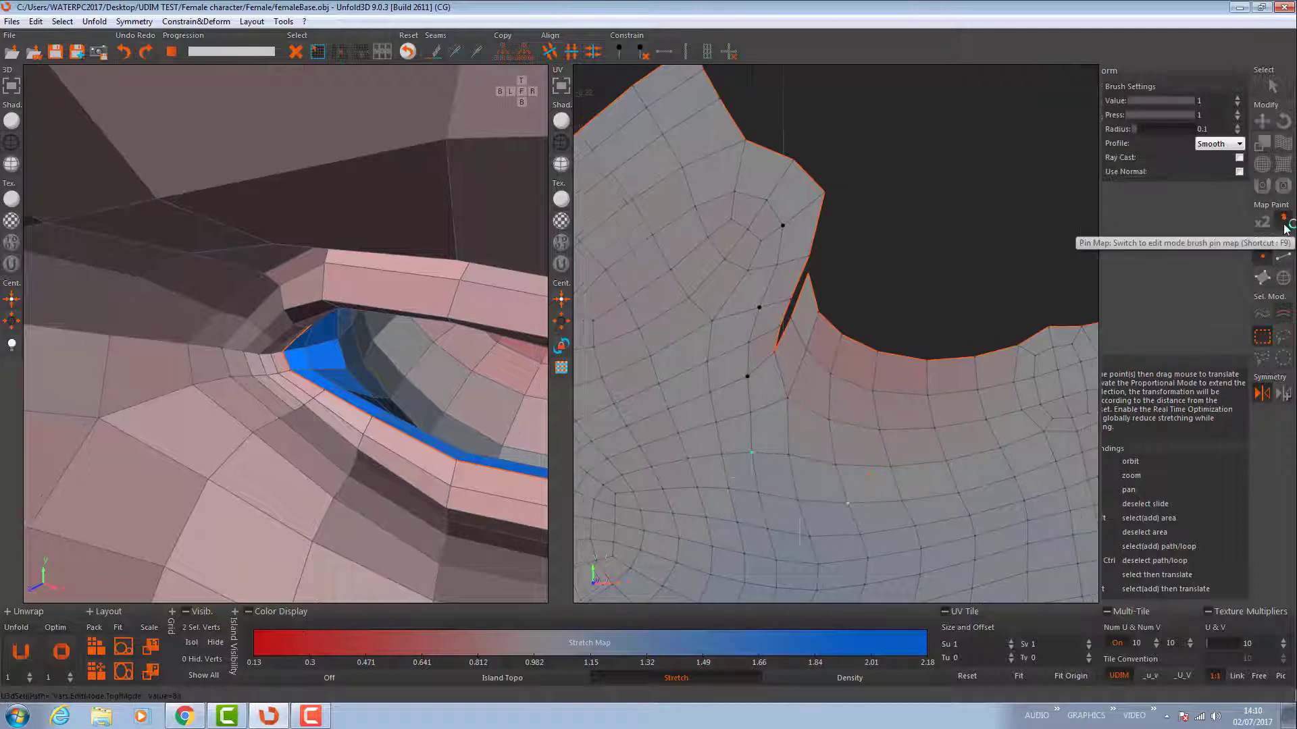
{"action": "left_click", "coordinate": [838, 464]}
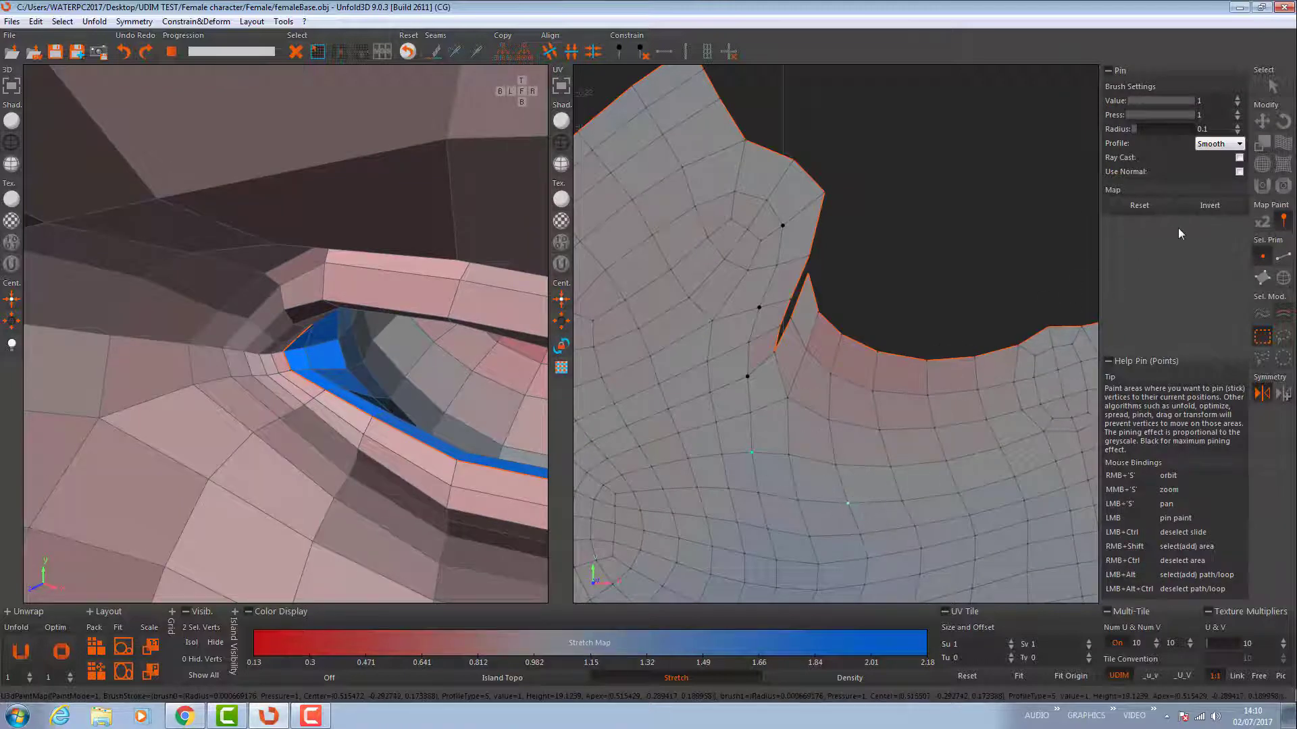
- Pull the flap beside the shoulder slit outward with the Drag brush to open the slit
{"action": "left_click", "coordinate": [1283, 142]}
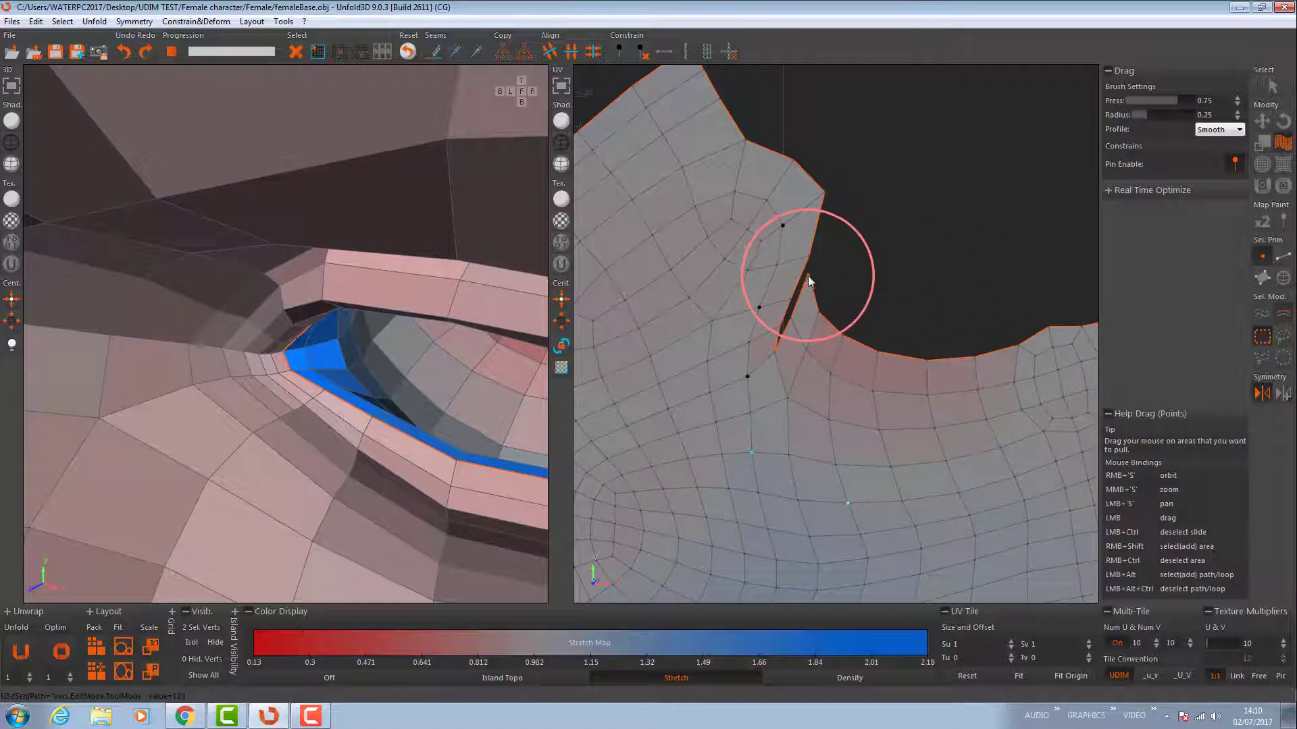
{"action": "mouse_move", "coordinate": [808, 275]}
{"action": "left_mouse_down"}
{"action": "mouse_move", "coordinate": [840, 317]}
{"action": "mouse_move", "coordinate": [859, 306]}
{"action": "mouse_move", "coordinate": [800, 334]}
{"action": "mouse_move", "coordinate": [820, 357]}
{"action": "mouse_move", "coordinate": [785, 296]}
{"action": "mouse_move", "coordinate": [802, 267]}
{"action": "mouse_move", "coordinate": [784, 206]}
{"action": "mouse_move", "coordinate": [813, 292]}
{"action": "mouse_move", "coordinate": [889, 379]}
{"action": "mouse_move", "coordinate": [868, 376]}
{"action": "mouse_move", "coordinate": [877, 359]}
{"action": "mouse_move", "coordinate": [967, 396]}
{"action": "mouse_move", "coordinate": [970, 370]}
{"action": "mouse_move", "coordinate": [935, 443]}
{"action": "mouse_move", "coordinate": [894, 434]}
{"action": "mouse_move", "coordinate": [903, 408]}
{"action": "mouse_move", "coordinate": [889, 365]}
{"action": "left_mouse_up"}
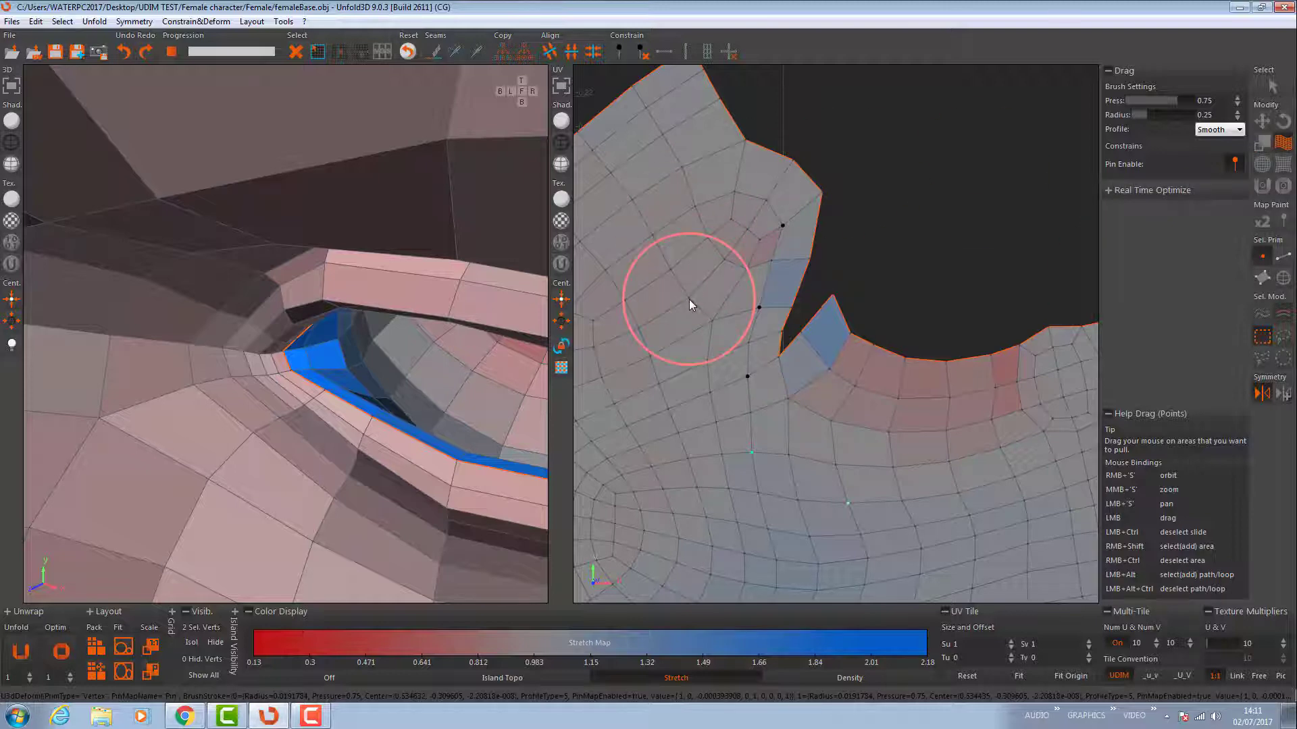
{"action": "mouse_move", "coordinate": [693, 290]}
{"action": "left_mouse_down"}
{"action": "mouse_move", "coordinate": [739, 237]}
{"action": "mouse_move", "coordinate": [756, 253]}
{"action": "mouse_move", "coordinate": [729, 265]}
{"action": "mouse_move", "coordinate": [723, 237]}
{"action": "left_mouse_up"}
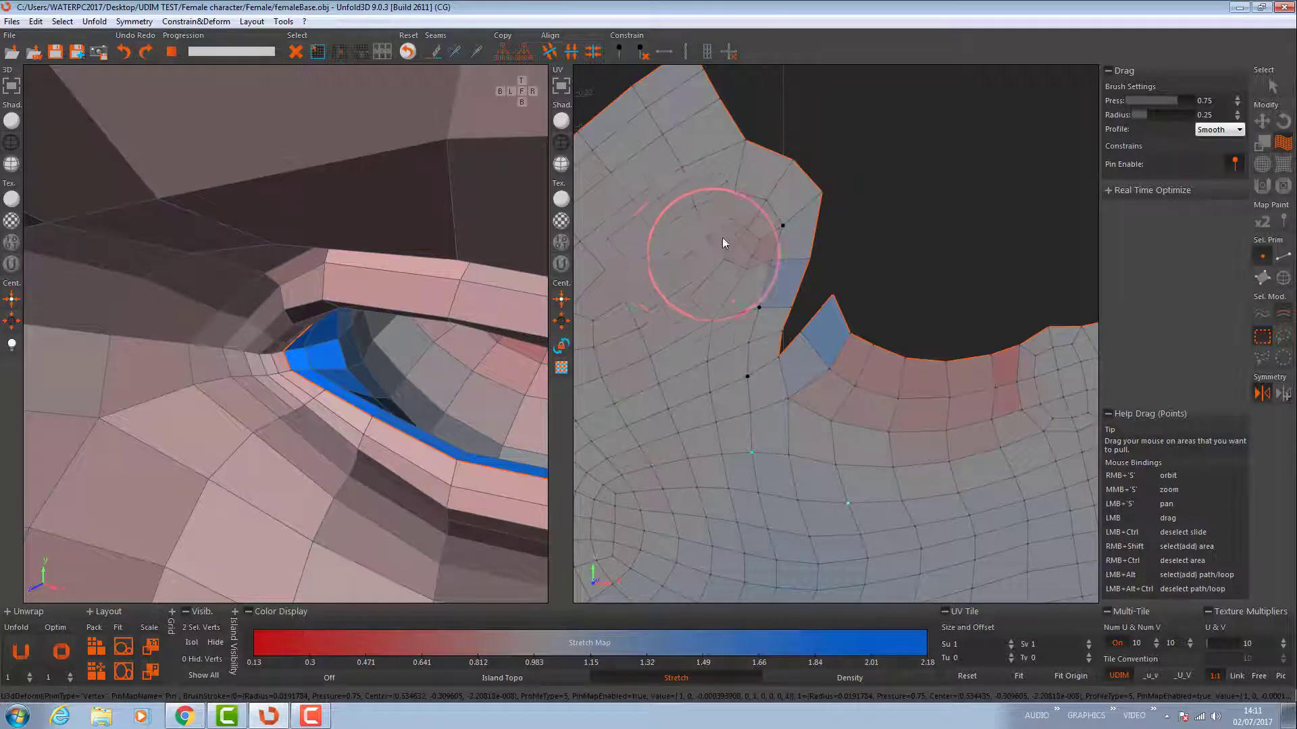
- Relax the area around the shoulder slit with the Spread brush and run the Pinch brush along the adjoining border
{"action": "left_click", "coordinate": [1262, 164]}
{"action": "mouse_move", "coordinate": [720, 259]}
{"action": "left_mouse_down"}
{"action": "mouse_move", "coordinate": [706, 273]}
{"action": "mouse_move", "coordinate": [762, 245]}
{"action": "mouse_move", "coordinate": [756, 268]}
{"action": "mouse_move", "coordinate": [761, 254]}
{"action": "mouse_move", "coordinate": [845, 425]}
{"action": "mouse_move", "coordinate": [860, 414]}
{"action": "mouse_move", "coordinate": [914, 448]}
{"action": "mouse_move", "coordinate": [993, 434]}
{"action": "mouse_move", "coordinate": [970, 405]}
{"action": "mouse_move", "coordinate": [1007, 385]}
{"action": "mouse_move", "coordinate": [982, 382]}
{"action": "mouse_move", "coordinate": [912, 393]}
{"action": "mouse_move", "coordinate": [922, 402]}
{"action": "mouse_move", "coordinate": [850, 392]}
{"action": "mouse_move", "coordinate": [836, 428]}
{"action": "mouse_move", "coordinate": [823, 376]}
{"action": "mouse_move", "coordinate": [837, 351]}
{"action": "left_mouse_up"}
{"action": "left_click", "coordinate": [1283, 165]}
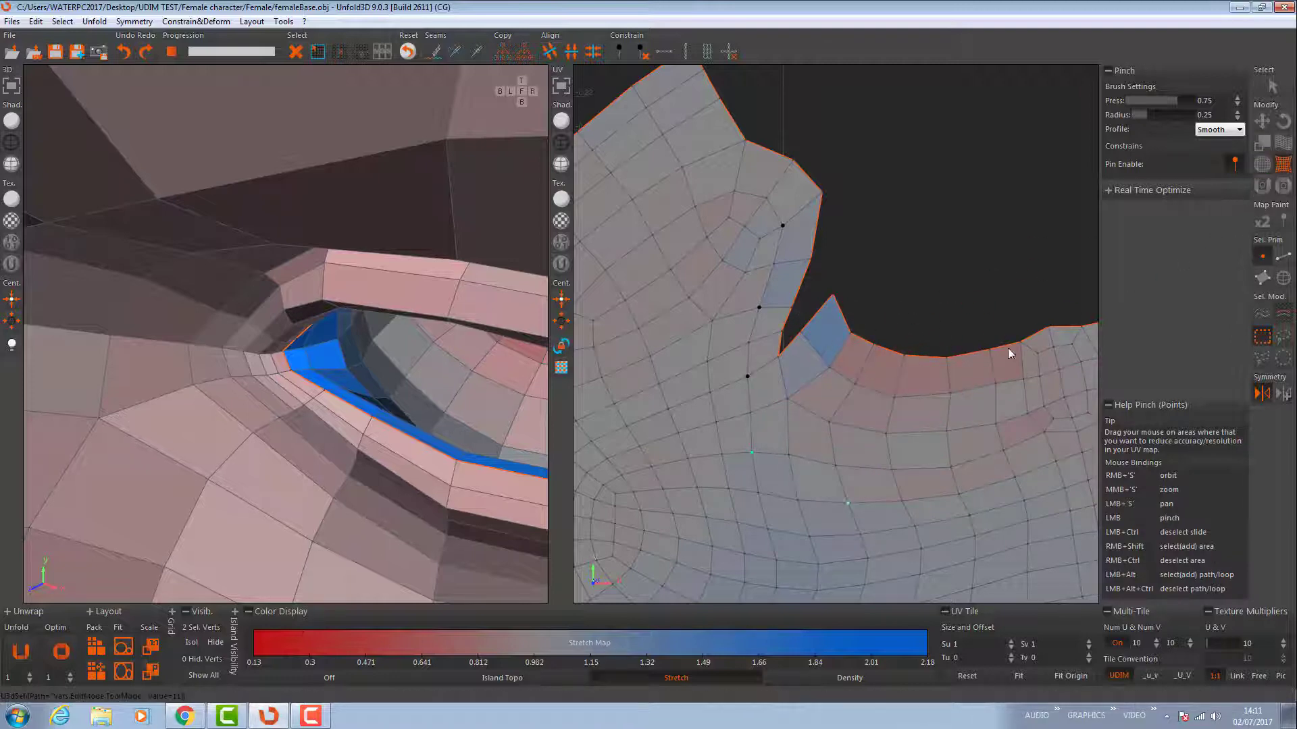
{"action": "mouse_move", "coordinate": [910, 373]}
{"action": "left_mouse_down"}
{"action": "mouse_move", "coordinate": [926, 367]}
{"action": "mouse_move", "coordinate": [919, 420]}
{"action": "mouse_move", "coordinate": [874, 428]}
{"action": "mouse_move", "coordinate": [886, 404]}
{"action": "mouse_move", "coordinate": [886, 426]}
{"action": "mouse_move", "coordinate": [831, 432]}
{"action": "left_mouse_up"}
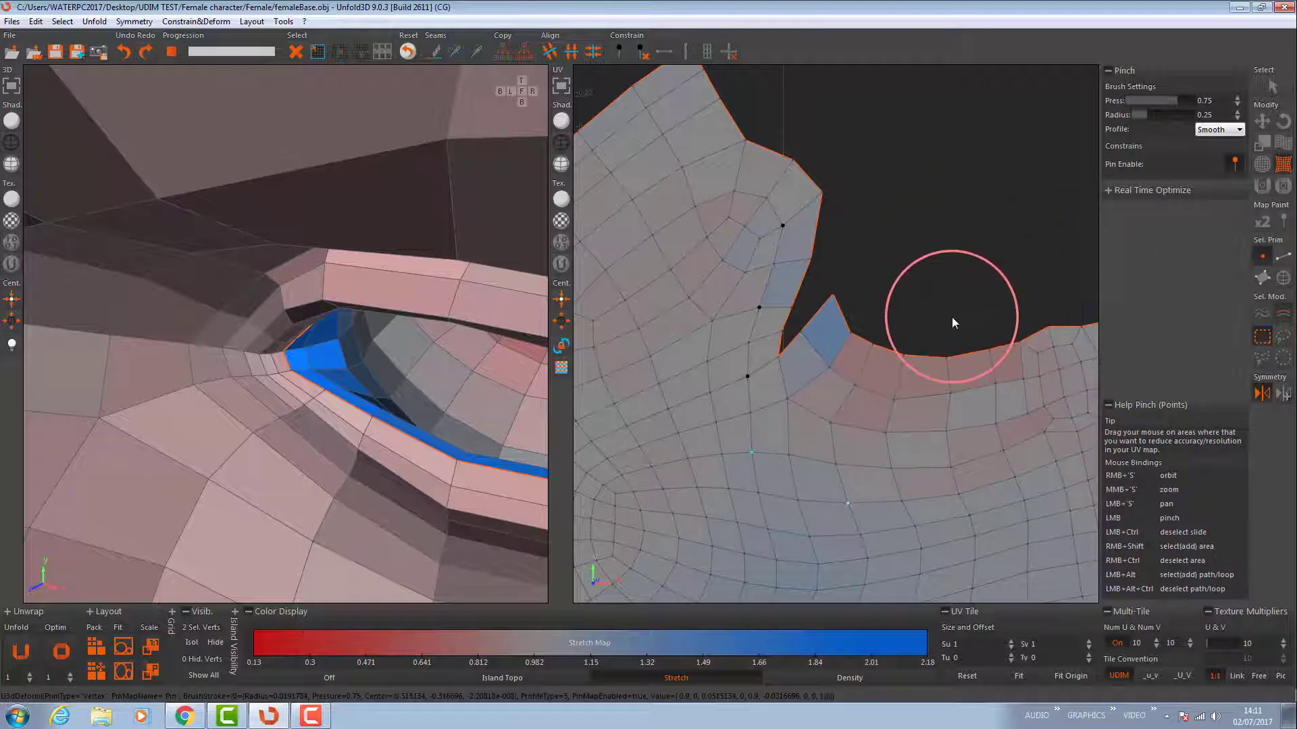
- Paint over the head island's eye, forehead and ear areas with the Optimize brush, undoing the unwanted strokes
{"action": "key", "text": "a"}
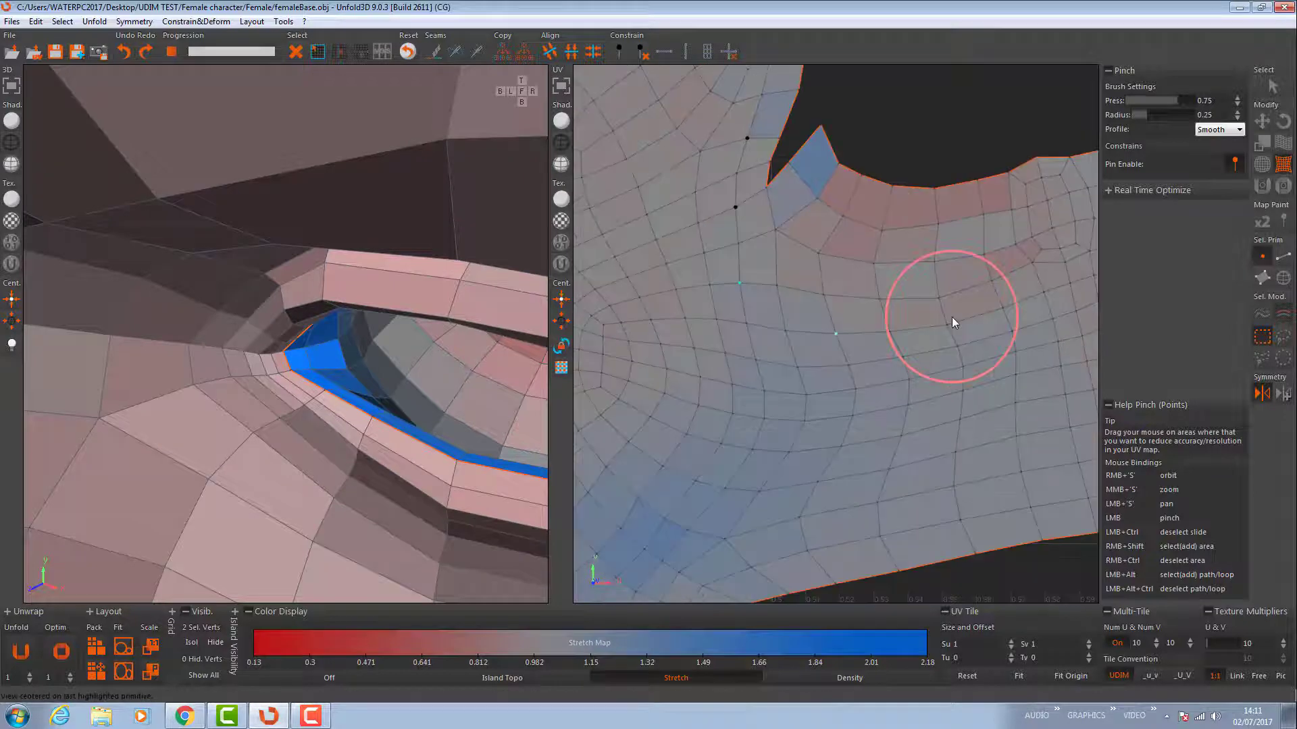
{"action": "left_click", "coordinate": [1275, 82]}
{"action": "middle_click_drag", "start_coordinate": [852, 368], "coordinate": [792, 68]}
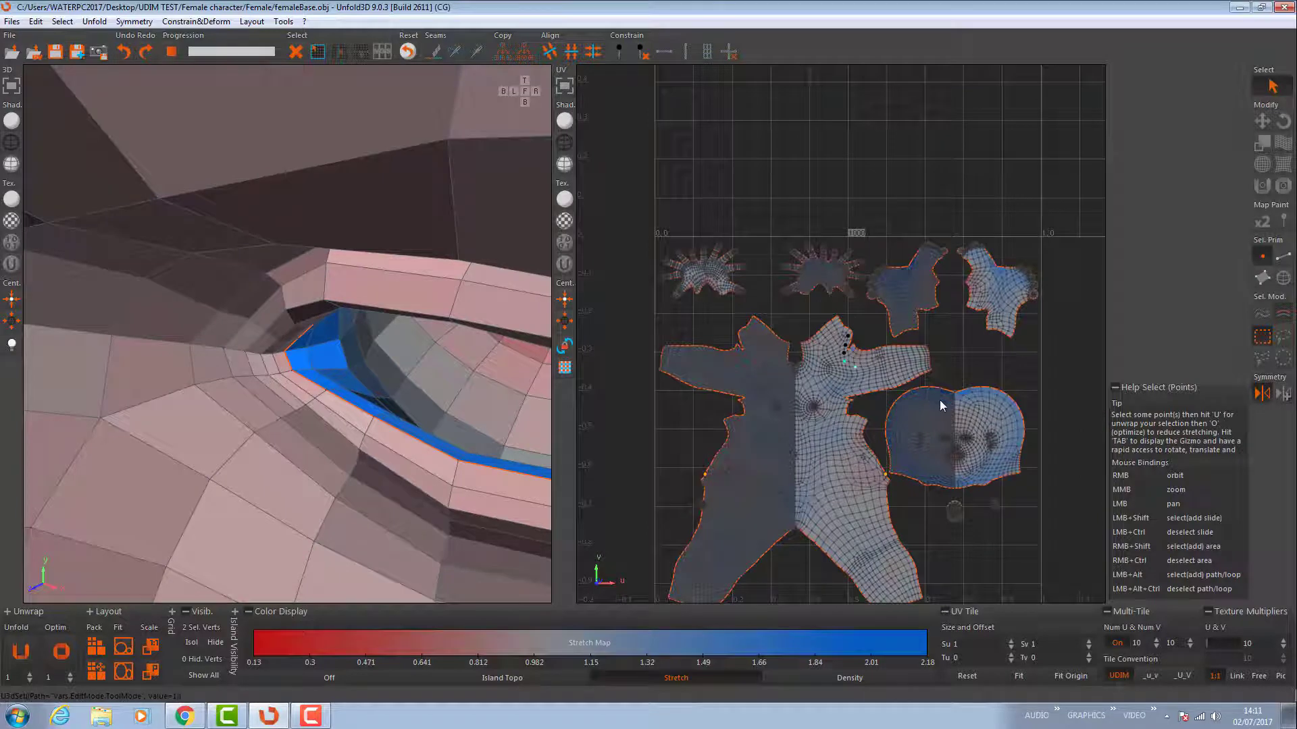
{"action": "middle_click_drag", "start_coordinate": [995, 450], "coordinate": [1104, 643]}
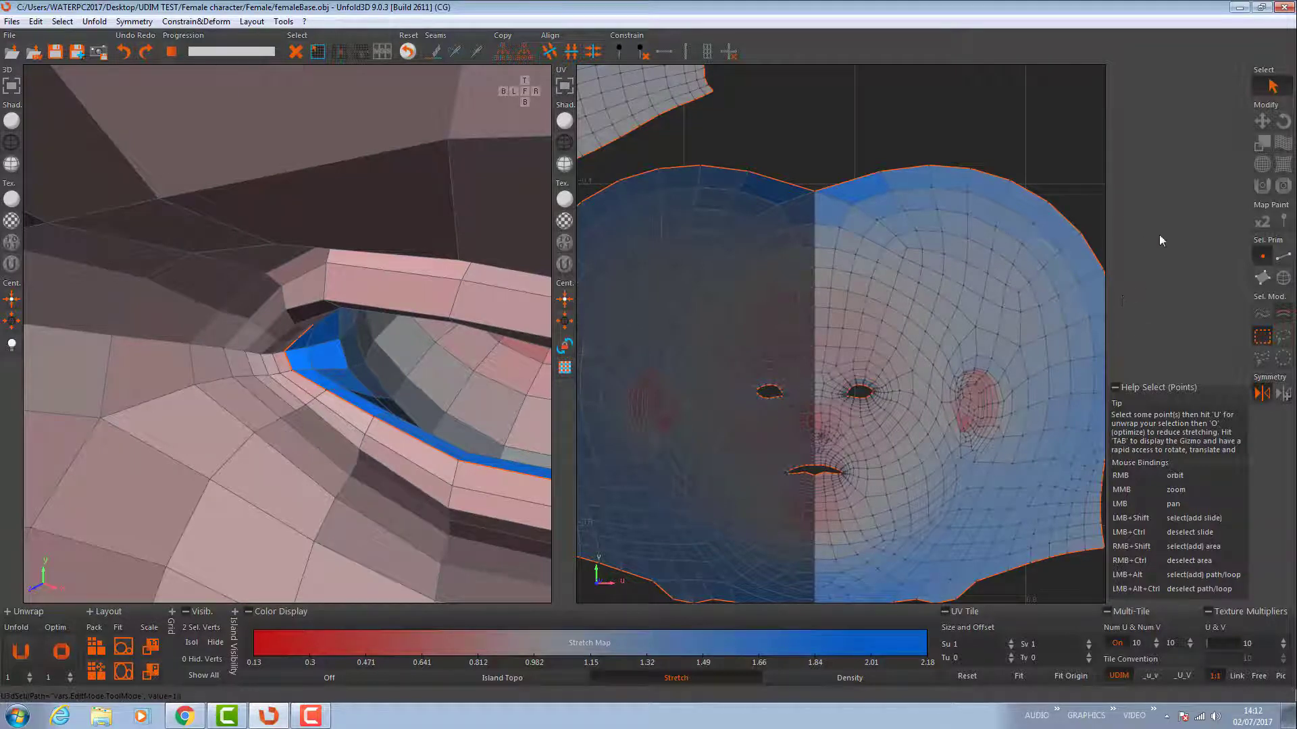
{"action": "left_click", "coordinate": [1283, 186]}
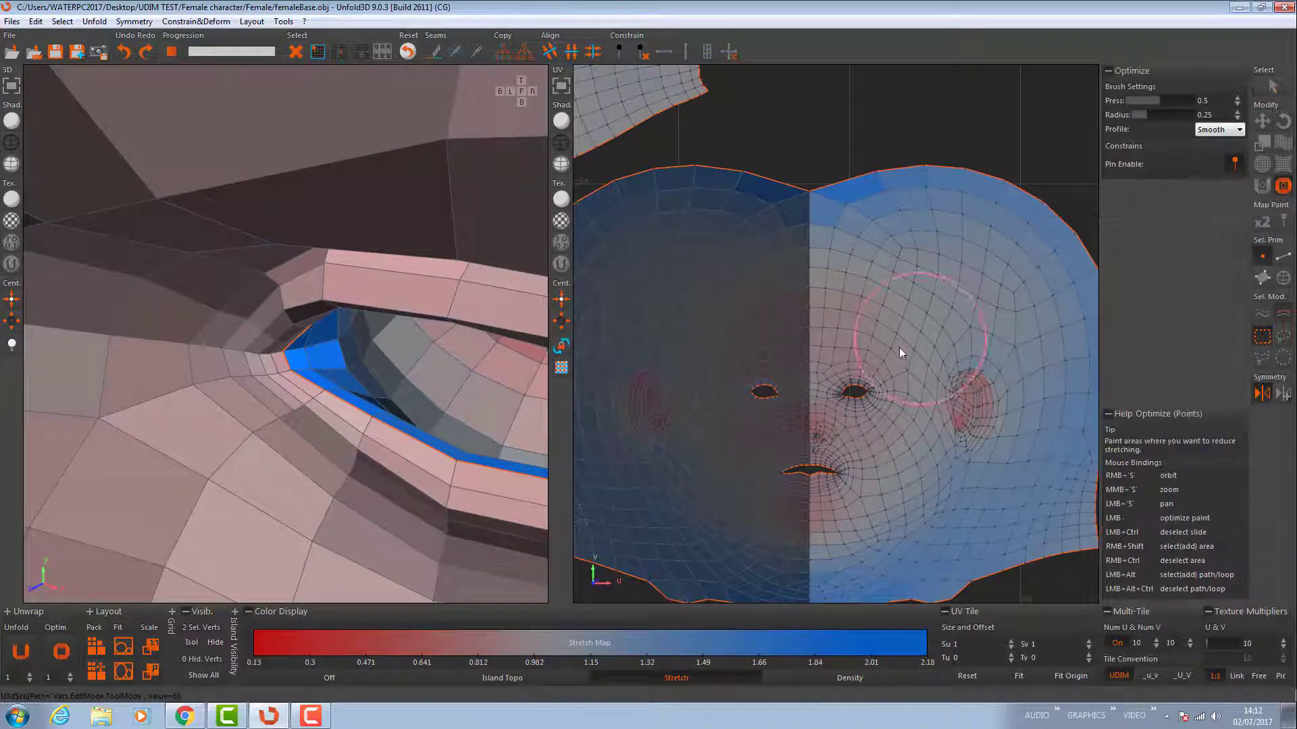
{"action": "mouse_move", "coordinate": [862, 355]}
{"action": "left_mouse_down"}
{"action": "mouse_move", "coordinate": [839, 340]}
{"action": "mouse_move", "coordinate": [865, 378]}
{"action": "left_mouse_up"}
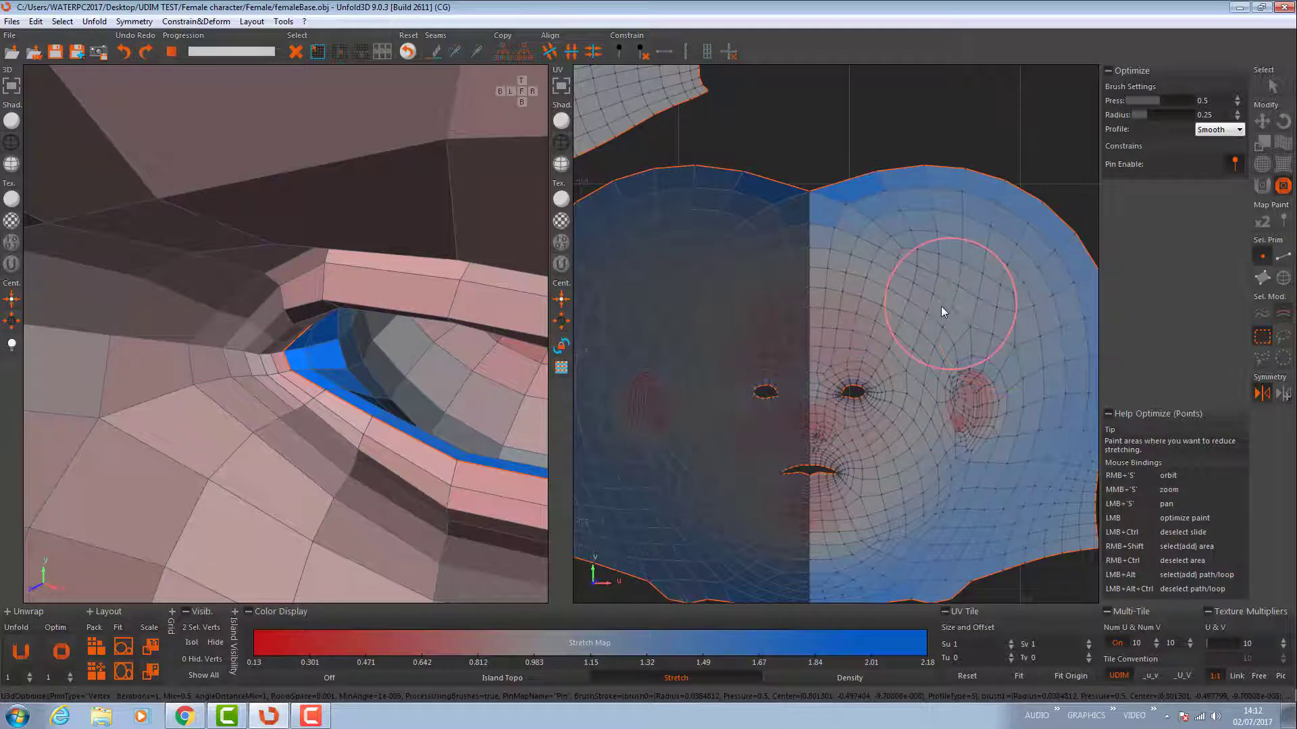
{"action": "mouse_move", "coordinate": [885, 264]}
{"action": "left_mouse_down"}
{"action": "mouse_move", "coordinate": [845, 345]}
{"action": "mouse_move", "coordinate": [867, 254]}
{"action": "mouse_move", "coordinate": [972, 329]}
{"action": "left_mouse_up"}
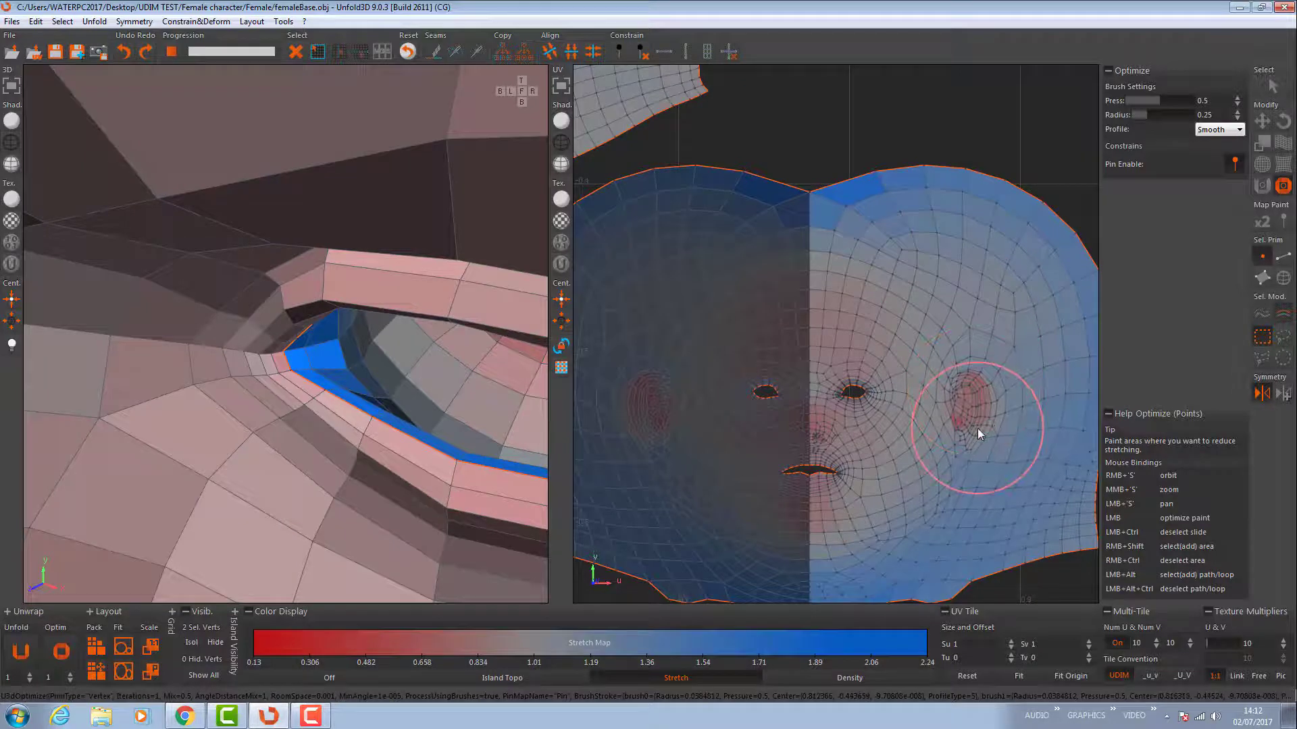
{"action": "key", "text": "ctrl+z"}
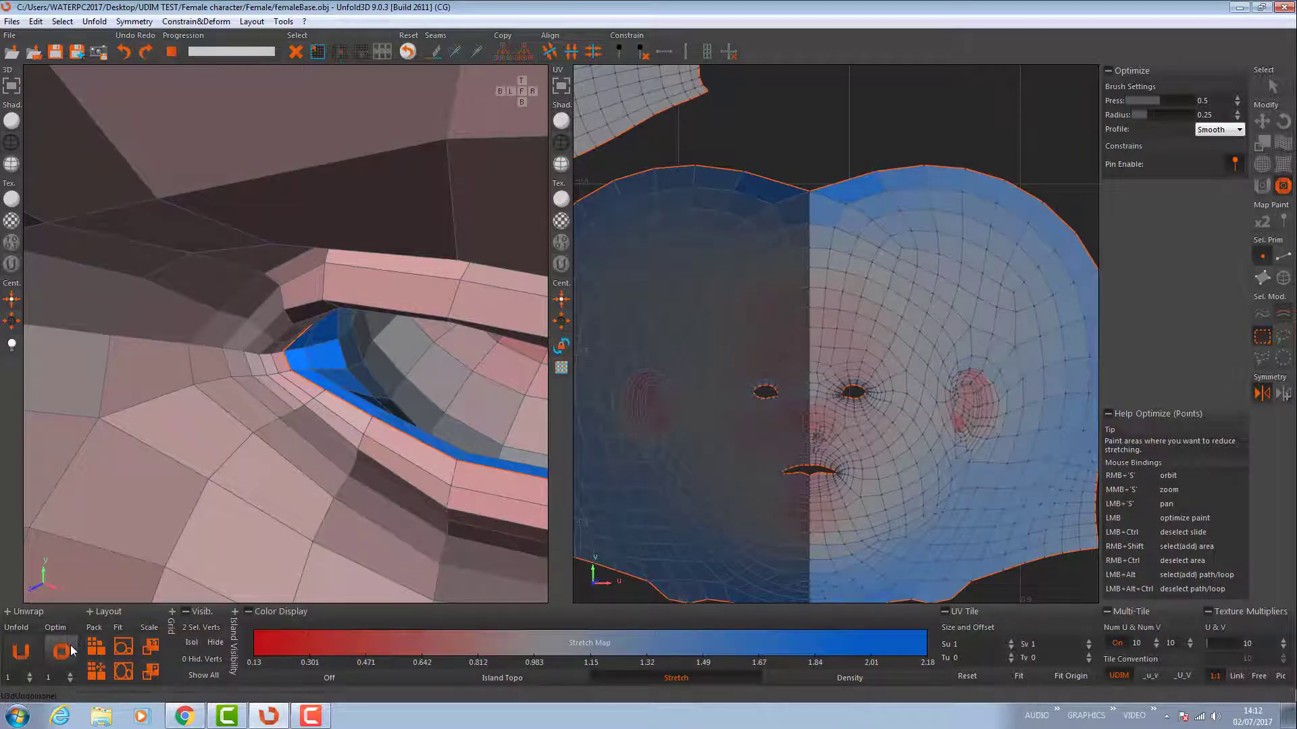
{"action": "left_click_drag", "start_coordinate": [966, 440], "coordinate": [963, 399]}
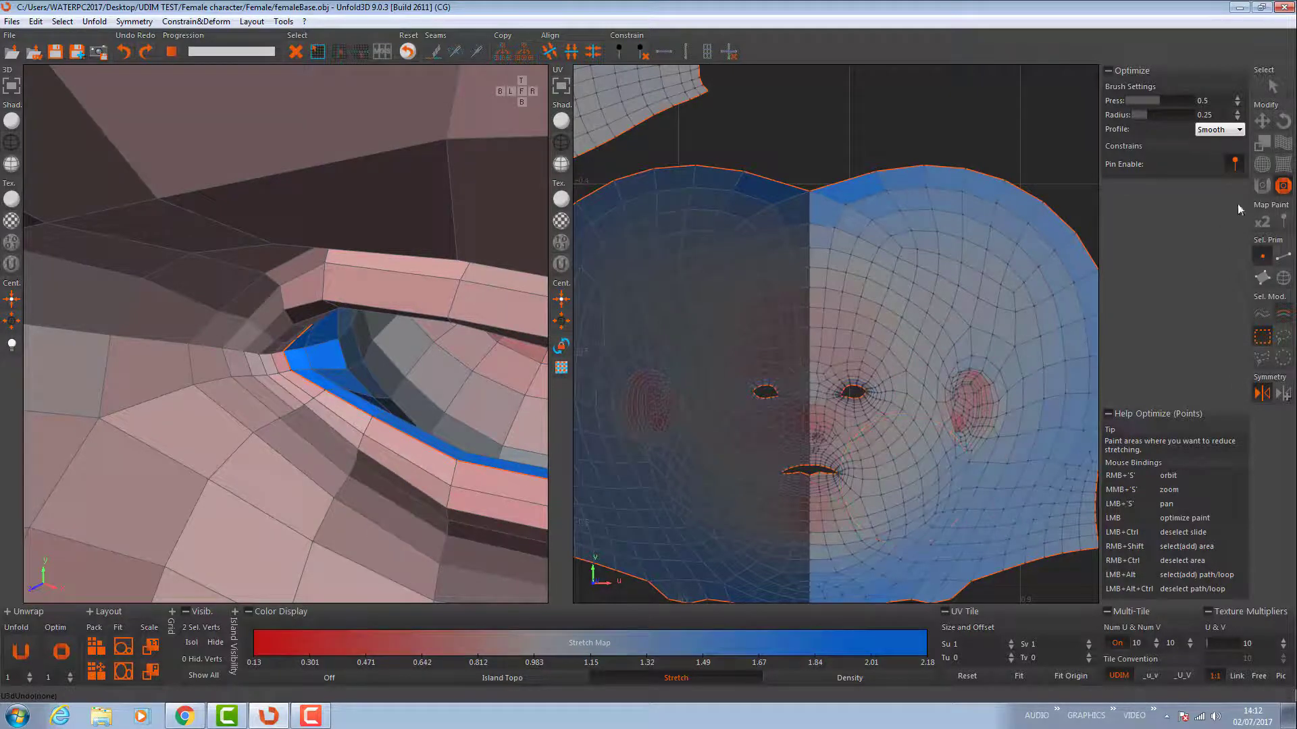
- Try the Unfold brush around the eye on the head island
{"action": "left_click", "coordinate": [1266, 186]}
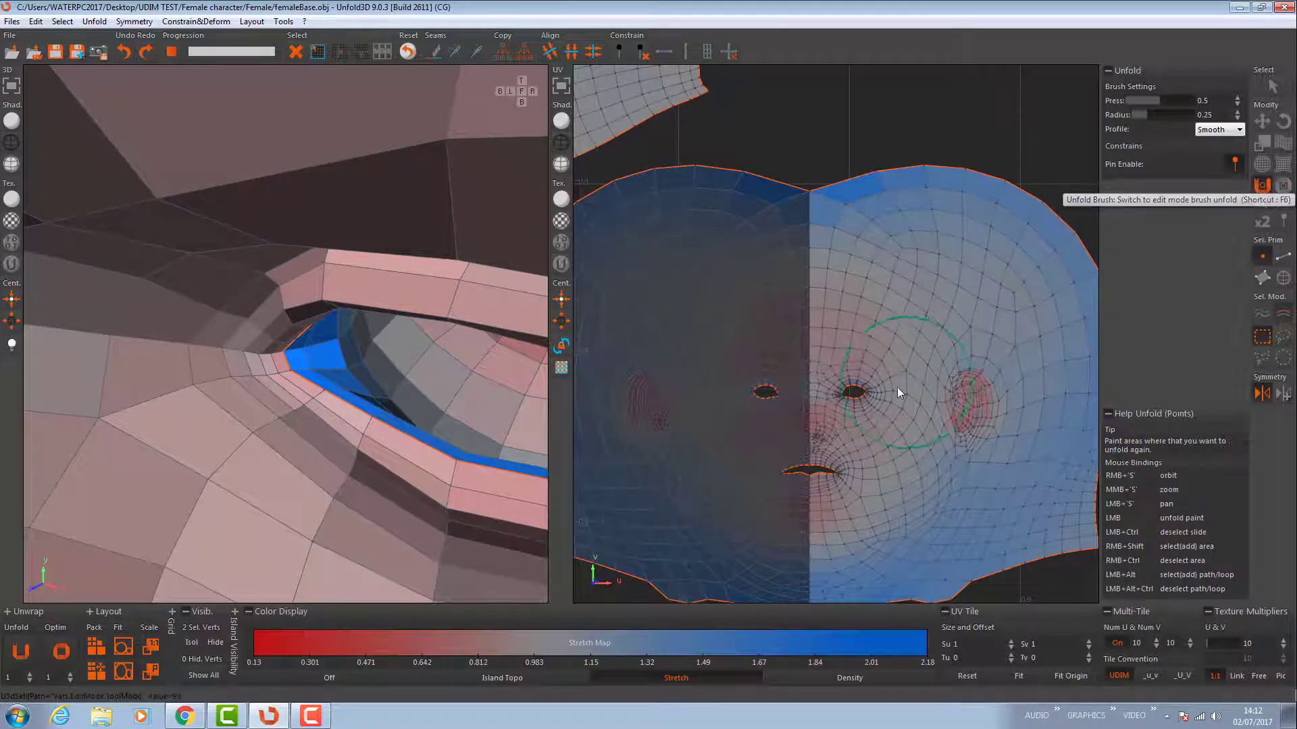
{"action": "left_click_drag", "start_coordinate": [878, 408], "coordinate": [860, 376]}
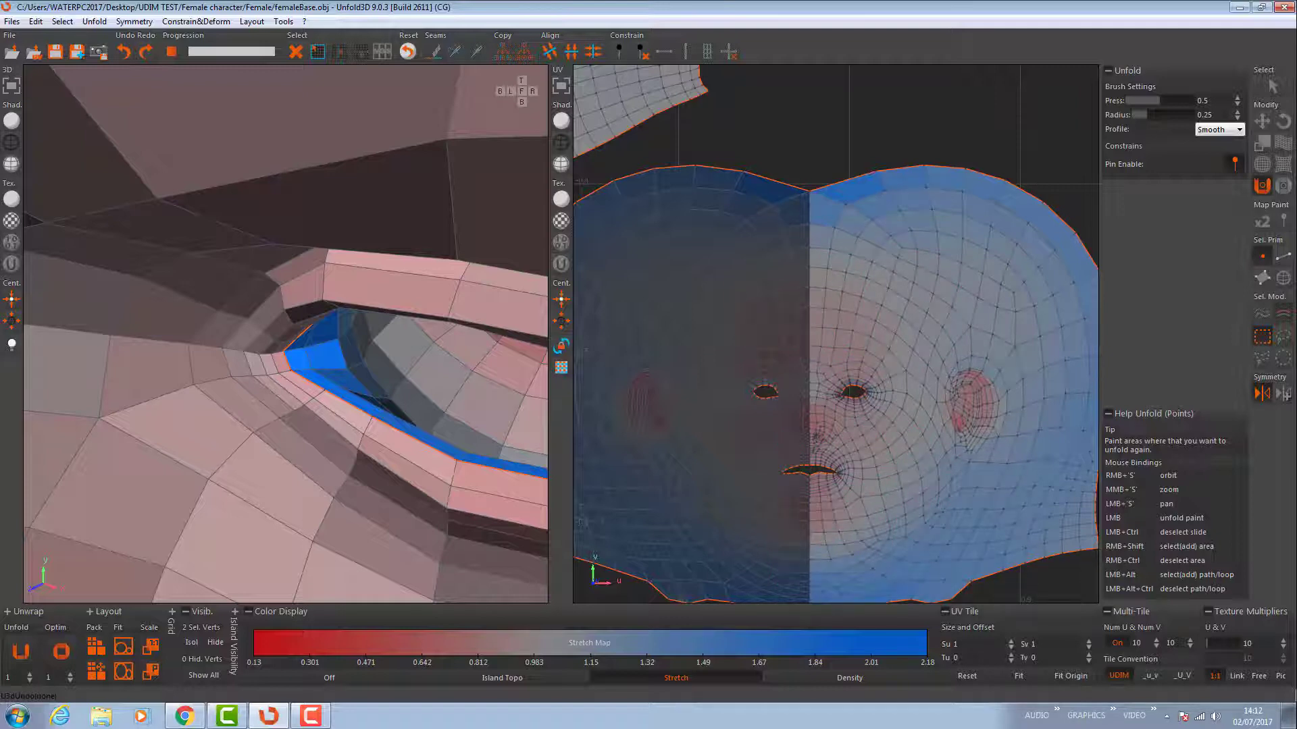
{"action": "left_click", "coordinate": [1262, 164]}
- Paint the face with the Density brush at value 2 and pressure 0.72, and optimize the UVs
{"action": "left_click", "coordinate": [1260, 219]}
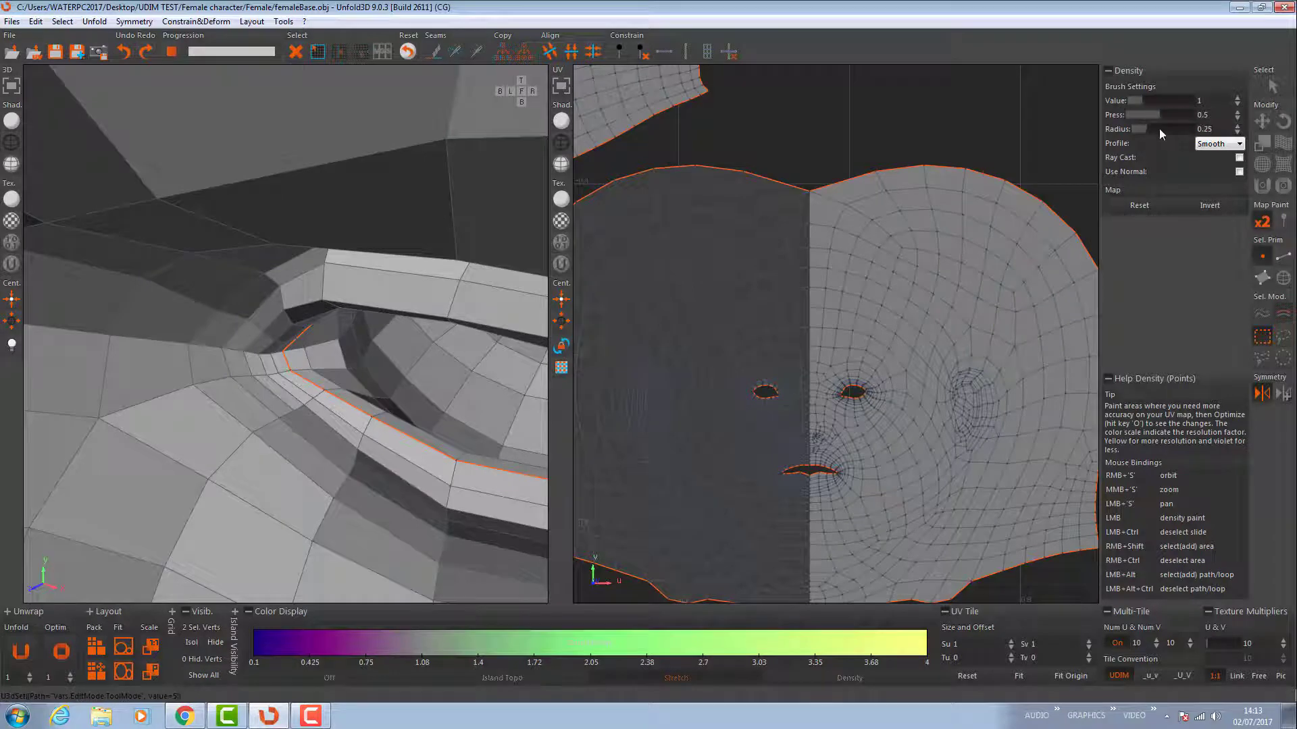
{"action": "left_click_drag", "start_coordinate": [1165, 114], "coordinate": [1176, 115]}
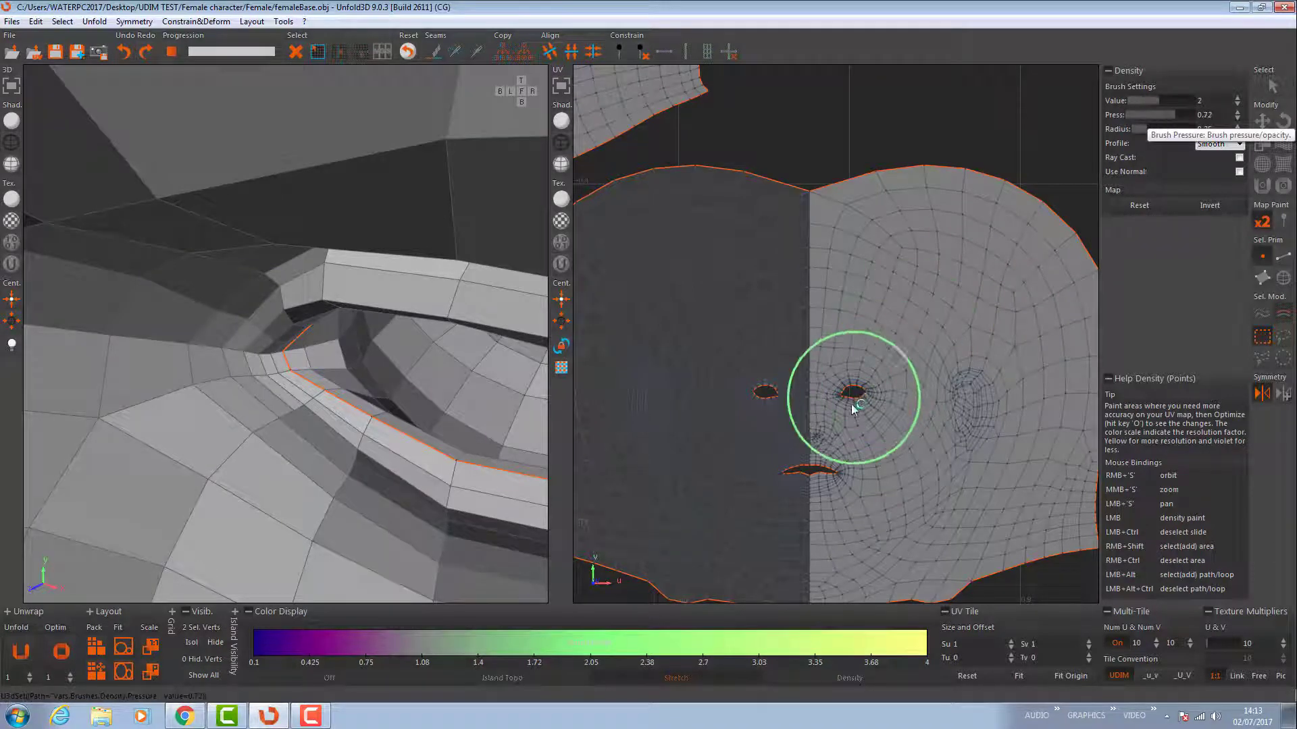
{"action": "mouse_move", "coordinate": [855, 397]}
{"action": "left_mouse_down"}
{"action": "mouse_move", "coordinate": [851, 360]}
{"action": "mouse_move", "coordinate": [847, 459]}
{"action": "mouse_move", "coordinate": [824, 503]}
{"action": "mouse_move", "coordinate": [870, 475]}
{"action": "mouse_move", "coordinate": [905, 378]}
{"action": "mouse_move", "coordinate": [827, 334]}
{"action": "mouse_move", "coordinate": [883, 433]}
{"action": "mouse_move", "coordinate": [891, 351]}
{"action": "mouse_move", "coordinate": [819, 277]}
{"action": "mouse_move", "coordinate": [878, 324]}
{"action": "mouse_move", "coordinate": [909, 439]}
{"action": "left_mouse_up"}
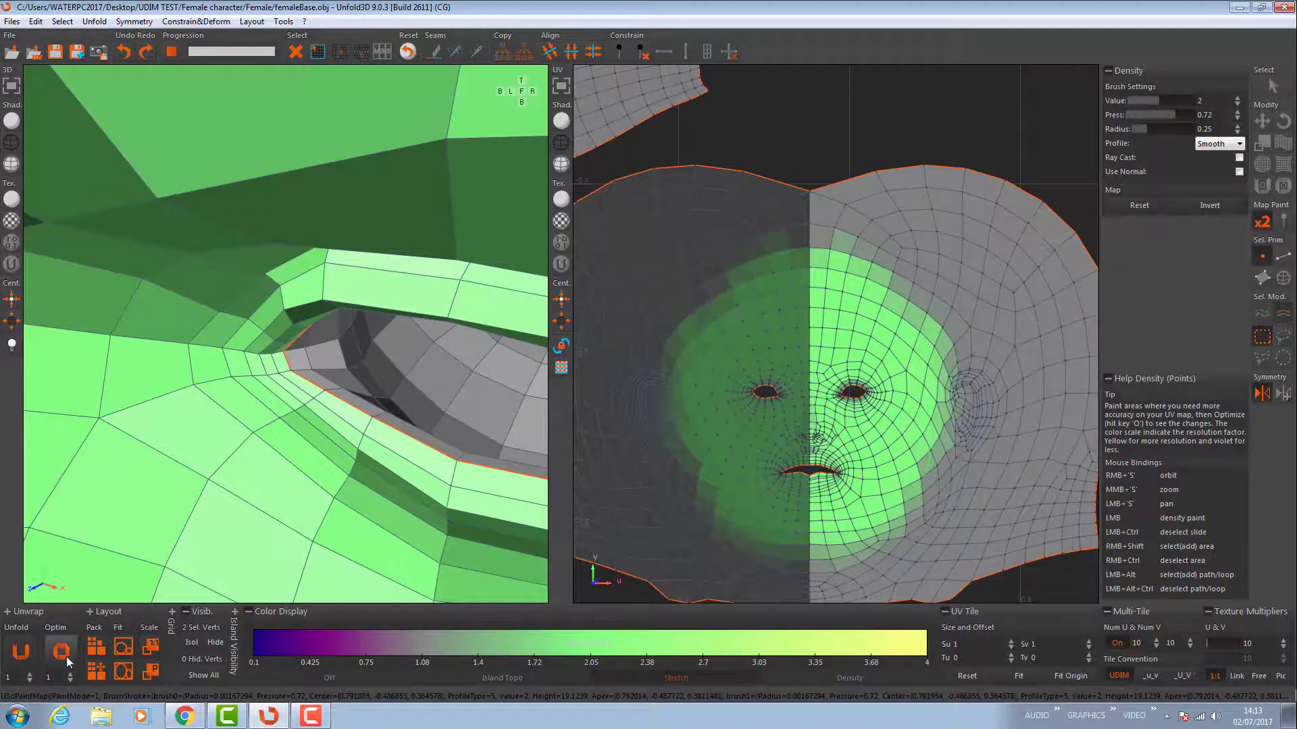
{"action": "left_click", "coordinate": [68, 660]}
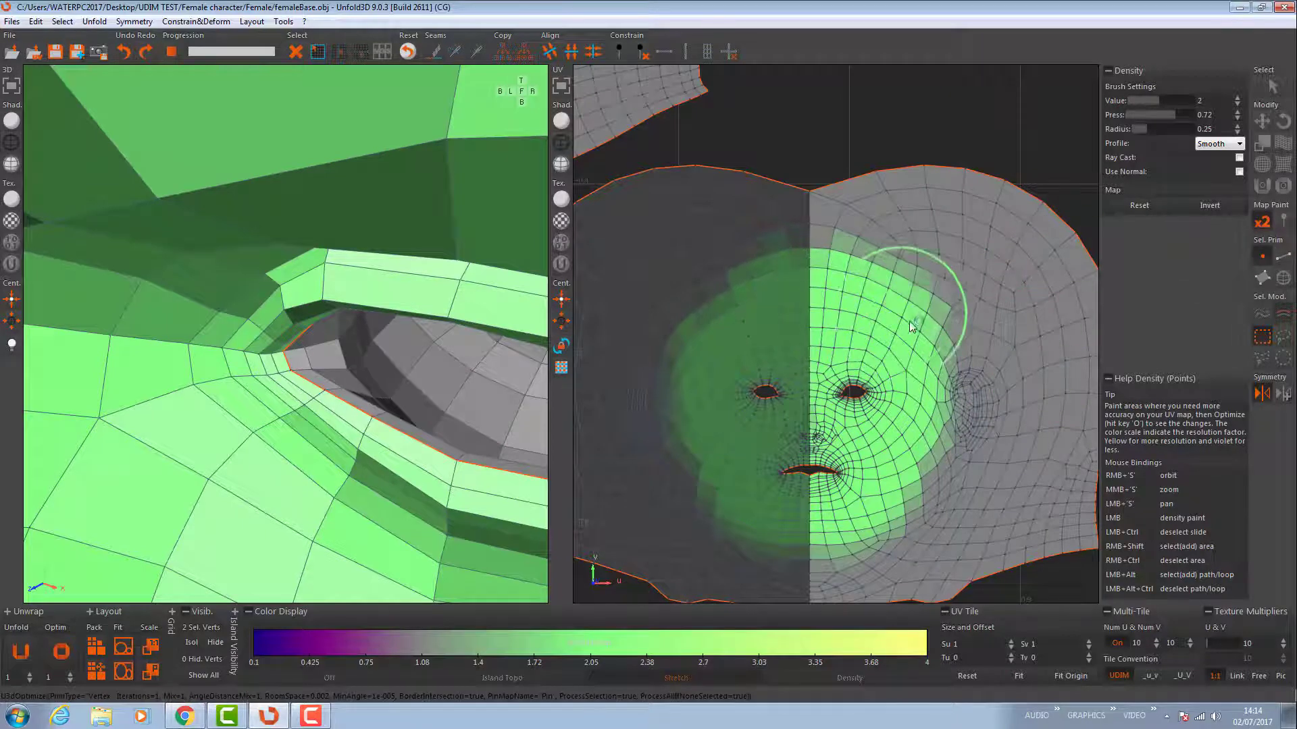
- Extend the density paint over the ear and jaw, and repaint the eye and forehead area with a brush value of 1.426
{"action": "mouse_move", "coordinate": [911, 327]}
{"action": "left_mouse_down"}
{"action": "mouse_move", "coordinate": [942, 378]}
{"action": "mouse_move", "coordinate": [928, 476]}
{"action": "mouse_move", "coordinate": [975, 398]}
{"action": "mouse_move", "coordinate": [959, 414]}
{"action": "left_mouse_up"}
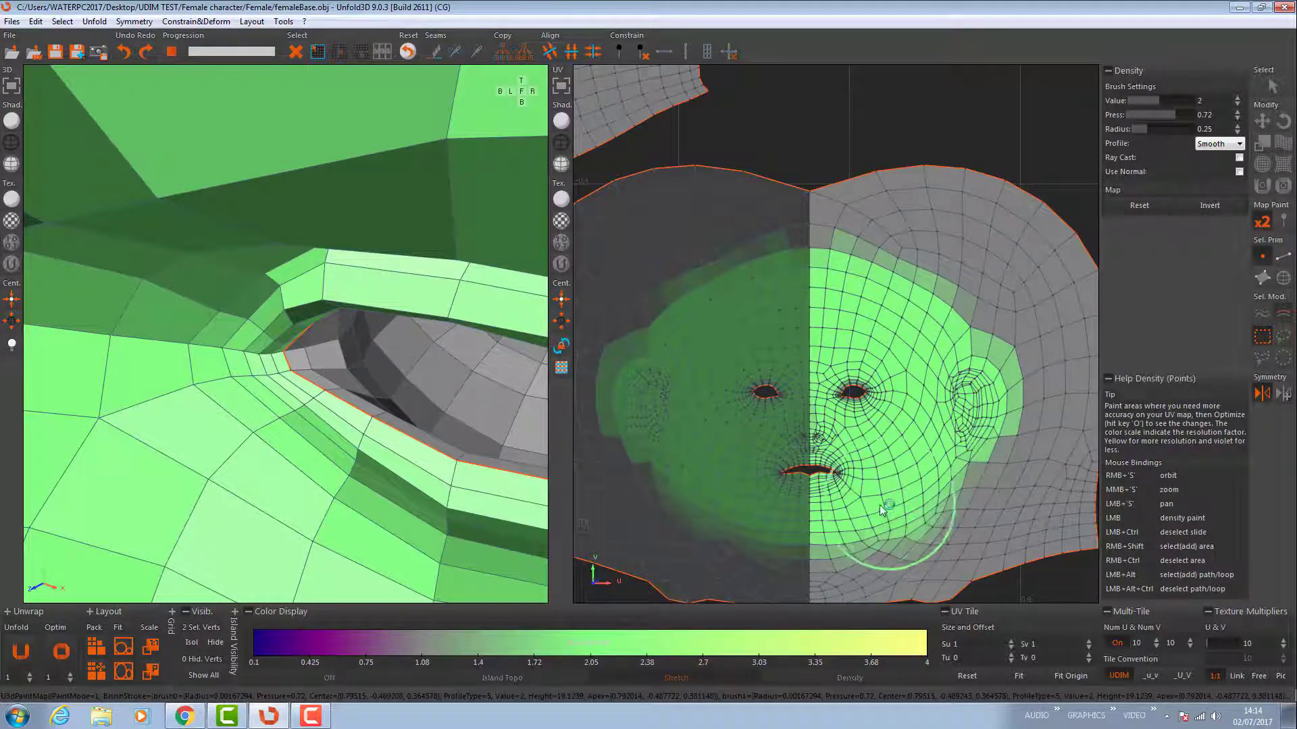
{"action": "left_click_drag", "start_coordinate": [879, 504], "coordinate": [840, 513]}
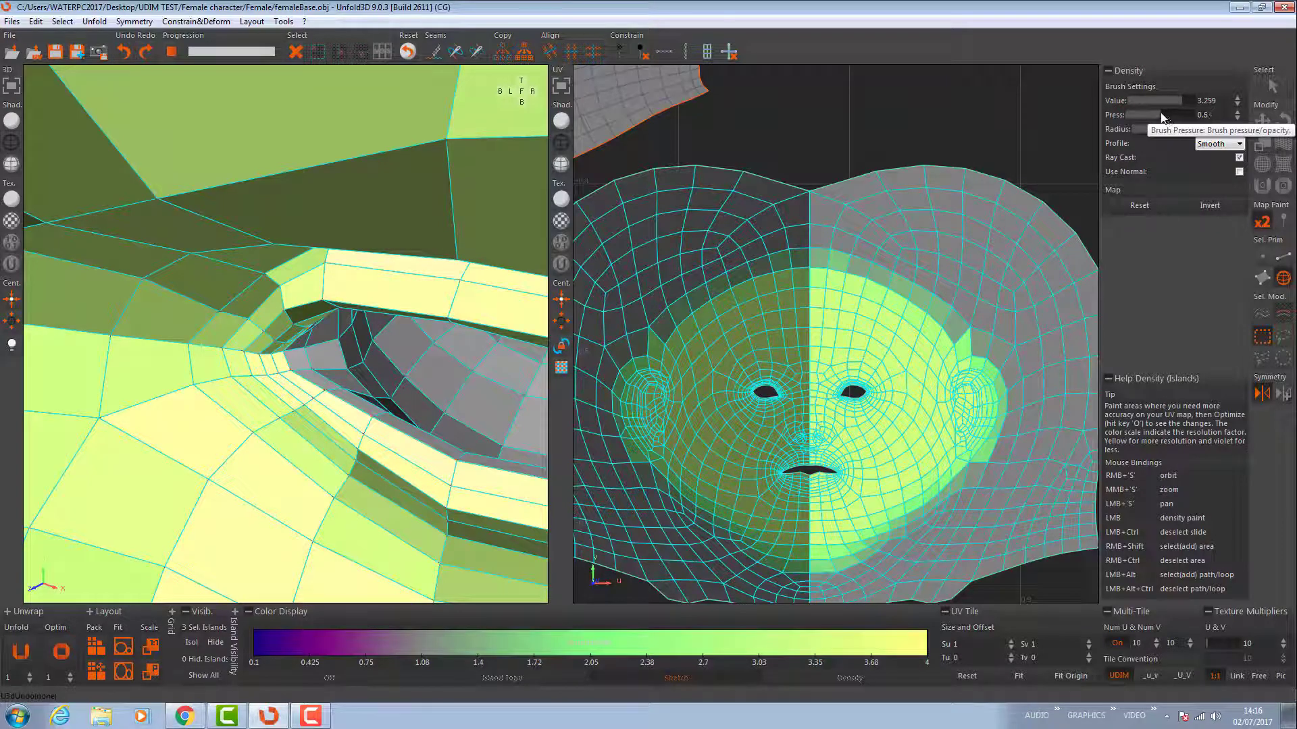
{"action": "left_click_drag", "start_coordinate": [1171, 101], "coordinate": [1149, 100]}
{"action": "mouse_move", "coordinate": [897, 386]}
{"action": "left_mouse_down"}
{"action": "mouse_move", "coordinate": [851, 424]}
{"action": "mouse_move", "coordinate": [848, 264]}
{"action": "mouse_move", "coordinate": [890, 297]}
{"action": "left_mouse_up"}
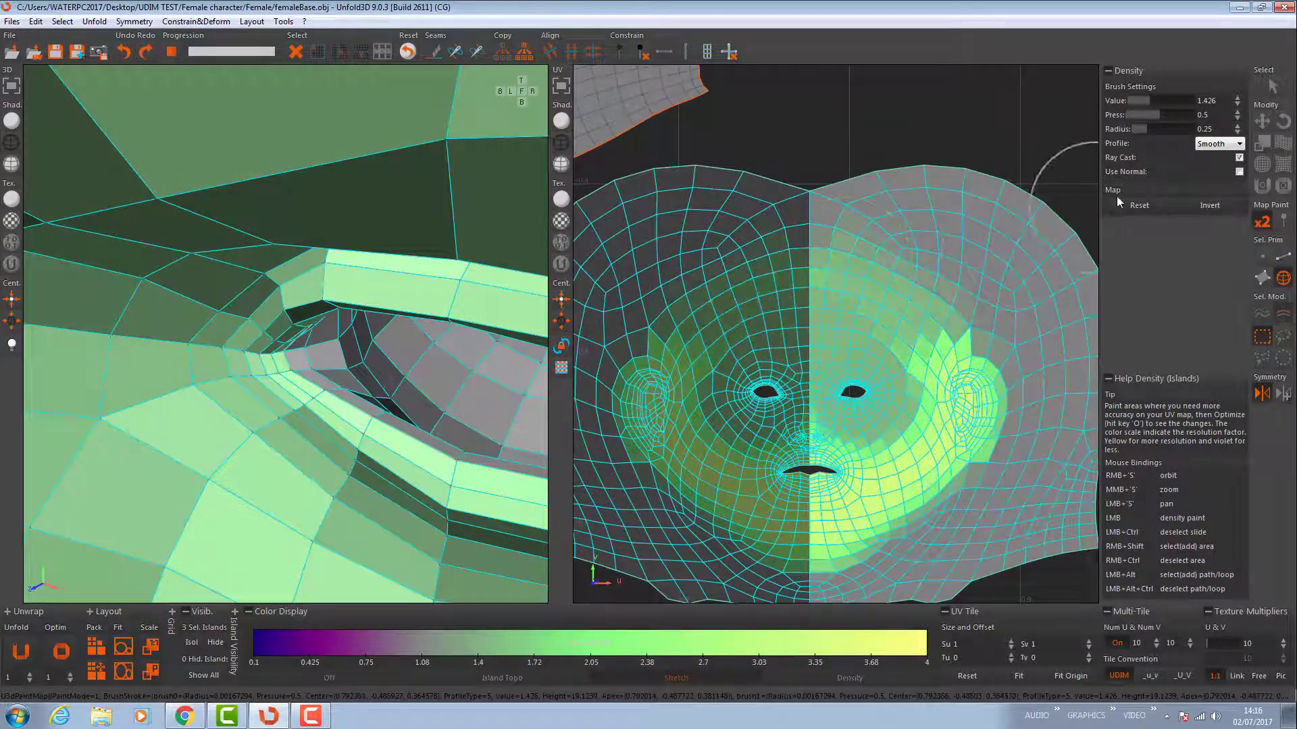
- Reset the density map, repaint the whole face at value 1.426 and optimize the head island
{"action": "left_click", "coordinate": [1148, 204]}
{"action": "mouse_move", "coordinate": [859, 351]}
{"action": "left_mouse_down"}
{"action": "mouse_move", "coordinate": [857, 464]}
{"action": "mouse_move", "coordinate": [834, 367]}
{"action": "mouse_move", "coordinate": [816, 497]}
{"action": "mouse_move", "coordinate": [890, 463]}
{"action": "mouse_move", "coordinate": [844, 342]}
{"action": "mouse_move", "coordinate": [906, 406]}
{"action": "mouse_move", "coordinate": [897, 466]}
{"action": "left_mouse_up"}
{"action": "left_click_drag", "start_coordinate": [952, 406], "coordinate": [952, 409]}
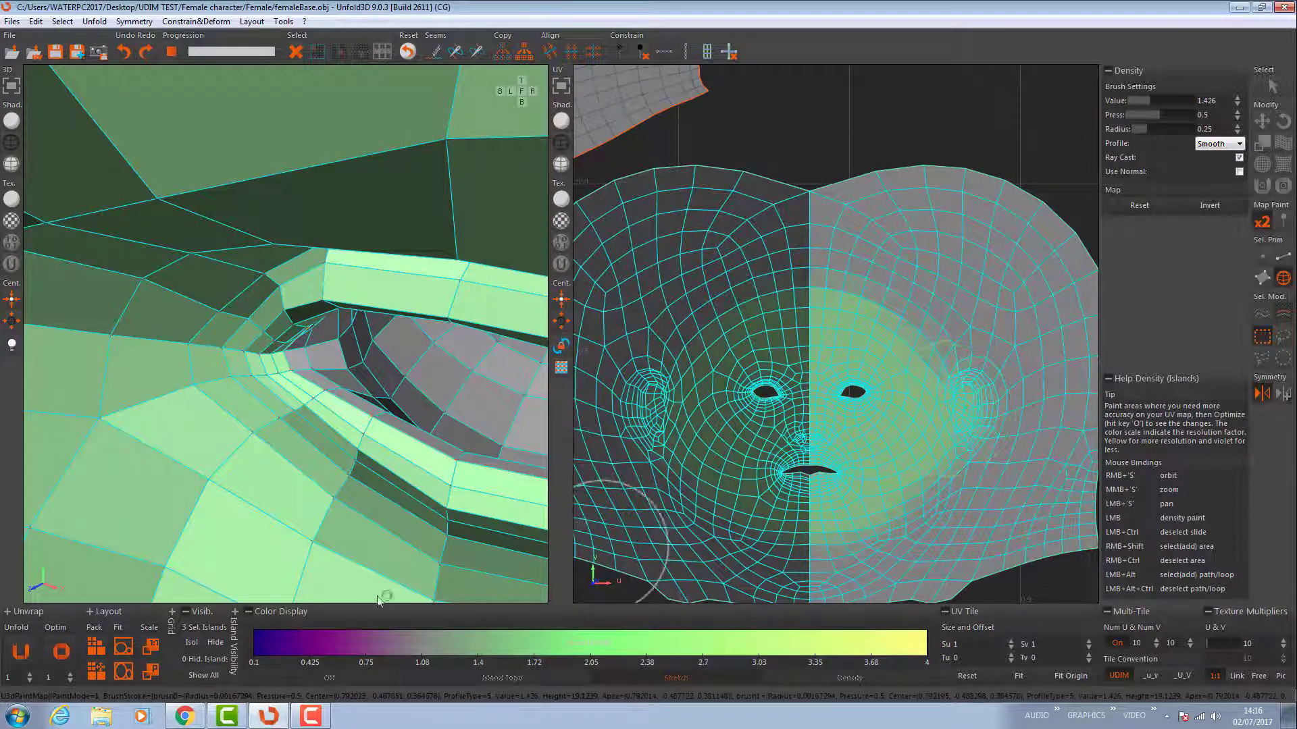
{"action": "left_click", "coordinate": [70, 651]}
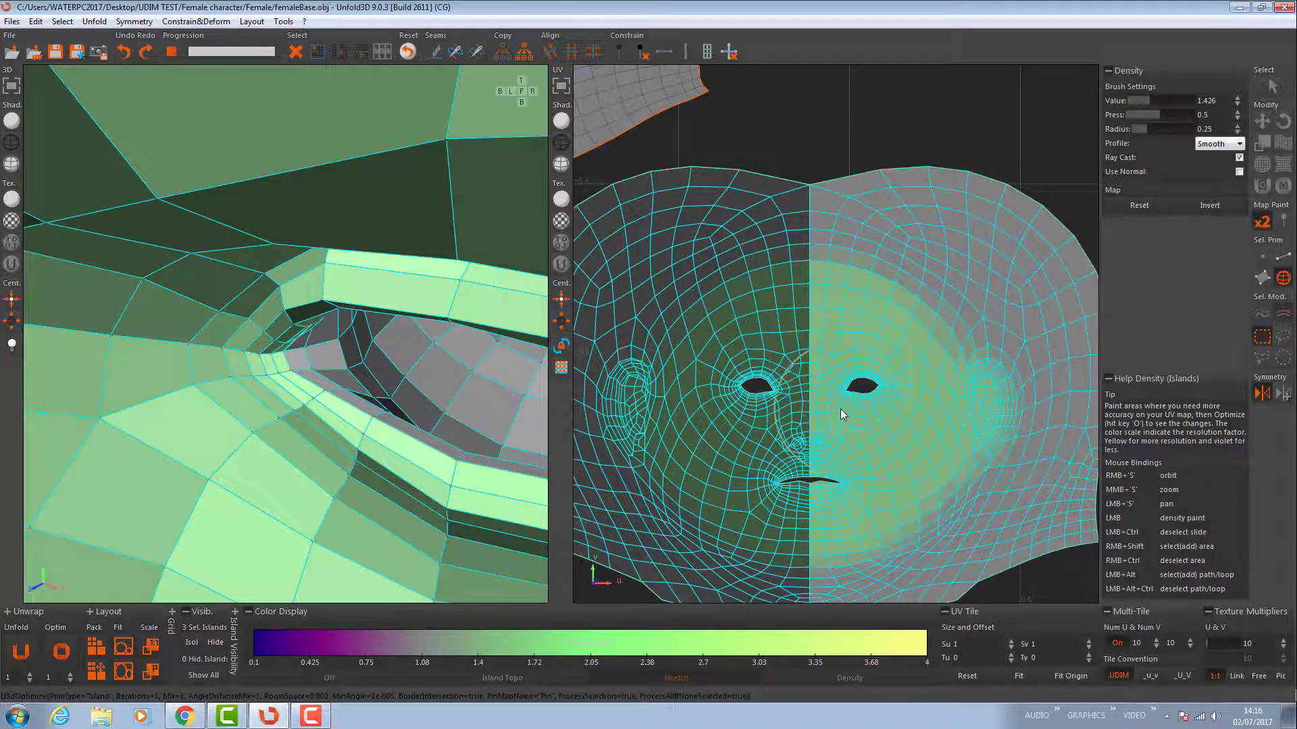
- Try a reset density map with the face painted at value 3.337, optimize the head island and undo the optimization
{"action": "left_click", "coordinate": [1167, 207]}
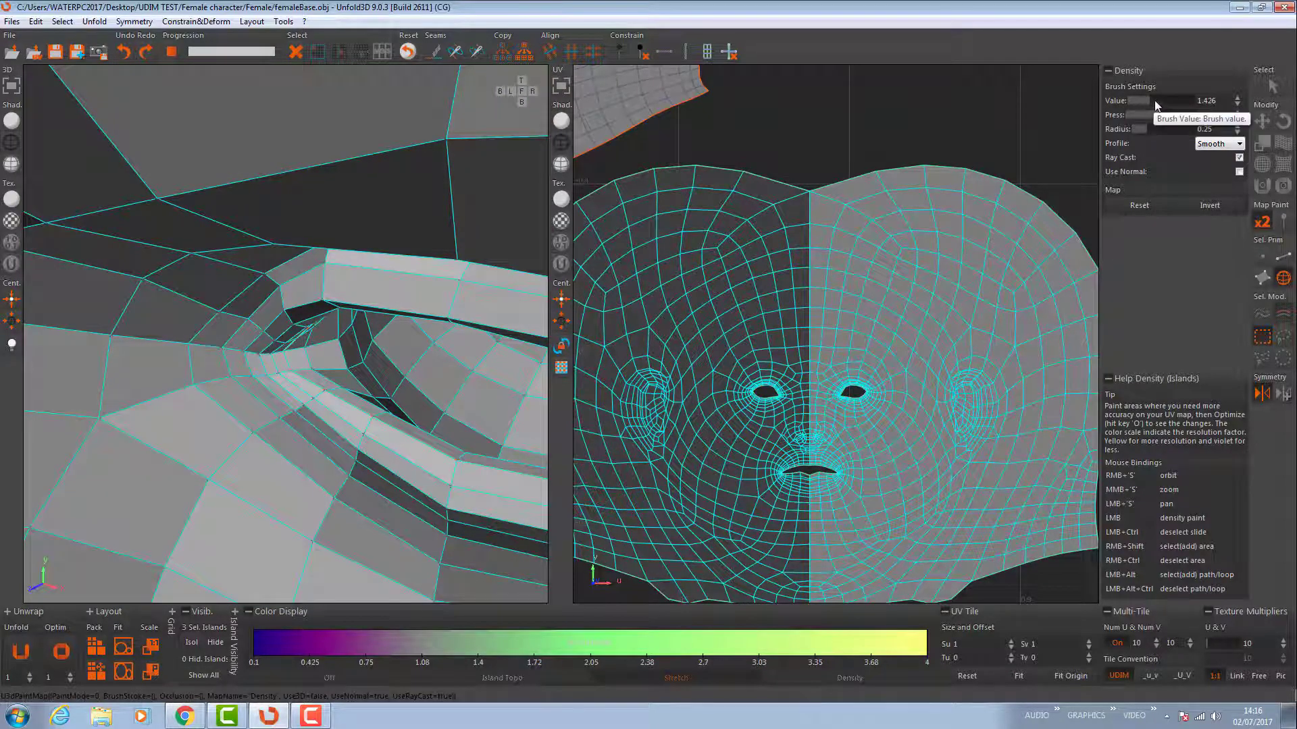
{"action": "left_click", "coordinate": [1185, 101]}
{"action": "mouse_move", "coordinate": [882, 347]}
{"action": "left_mouse_down"}
{"action": "mouse_move", "coordinate": [802, 435]}
{"action": "mouse_move", "coordinate": [833, 480]}
{"action": "mouse_move", "coordinate": [880, 433]}
{"action": "mouse_move", "coordinate": [826, 459]}
{"action": "mouse_move", "coordinate": [895, 397]}
{"action": "mouse_move", "coordinate": [881, 376]}
{"action": "left_mouse_up"}
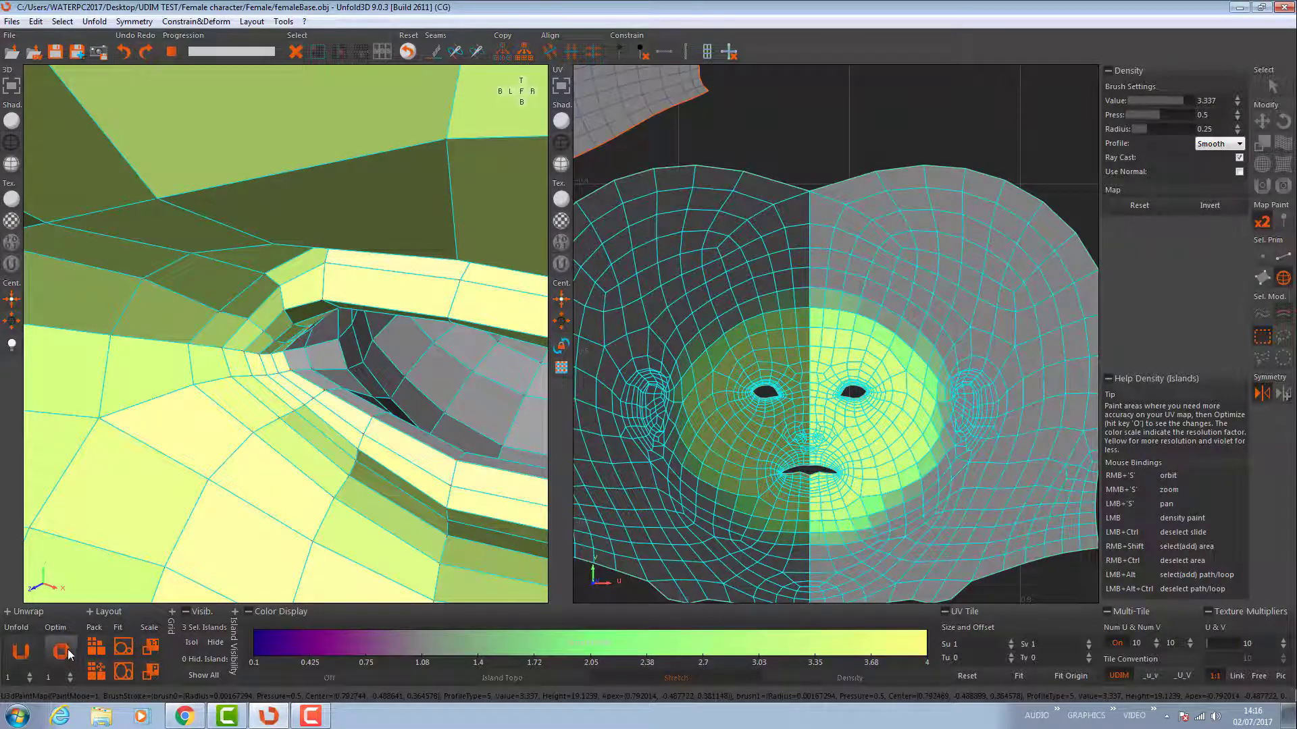
{"action": "left_click", "coordinate": [60, 651]}
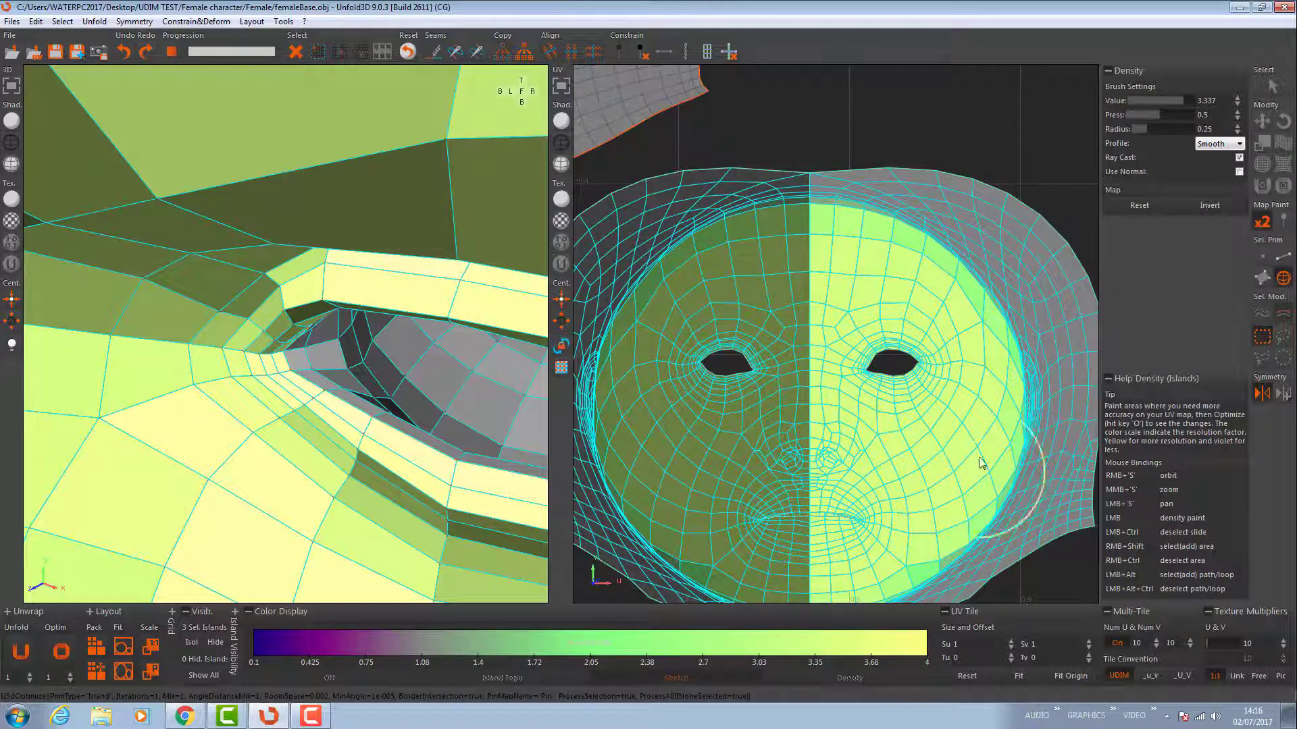
{"action": "key", "text": "ctrl+z"}
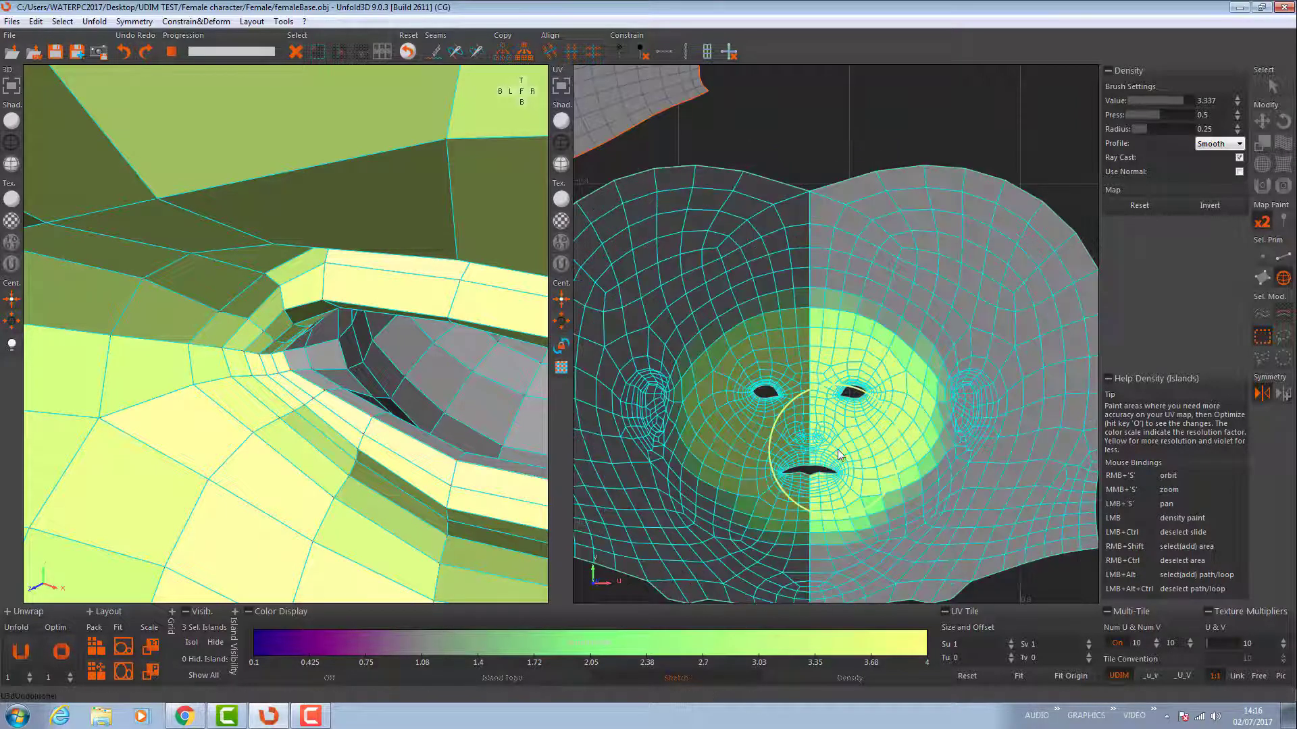
- Reset the density map, paint the face and ears at value 1.348 and optimize the head island
{"action": "left_click", "coordinate": [1139, 205]}
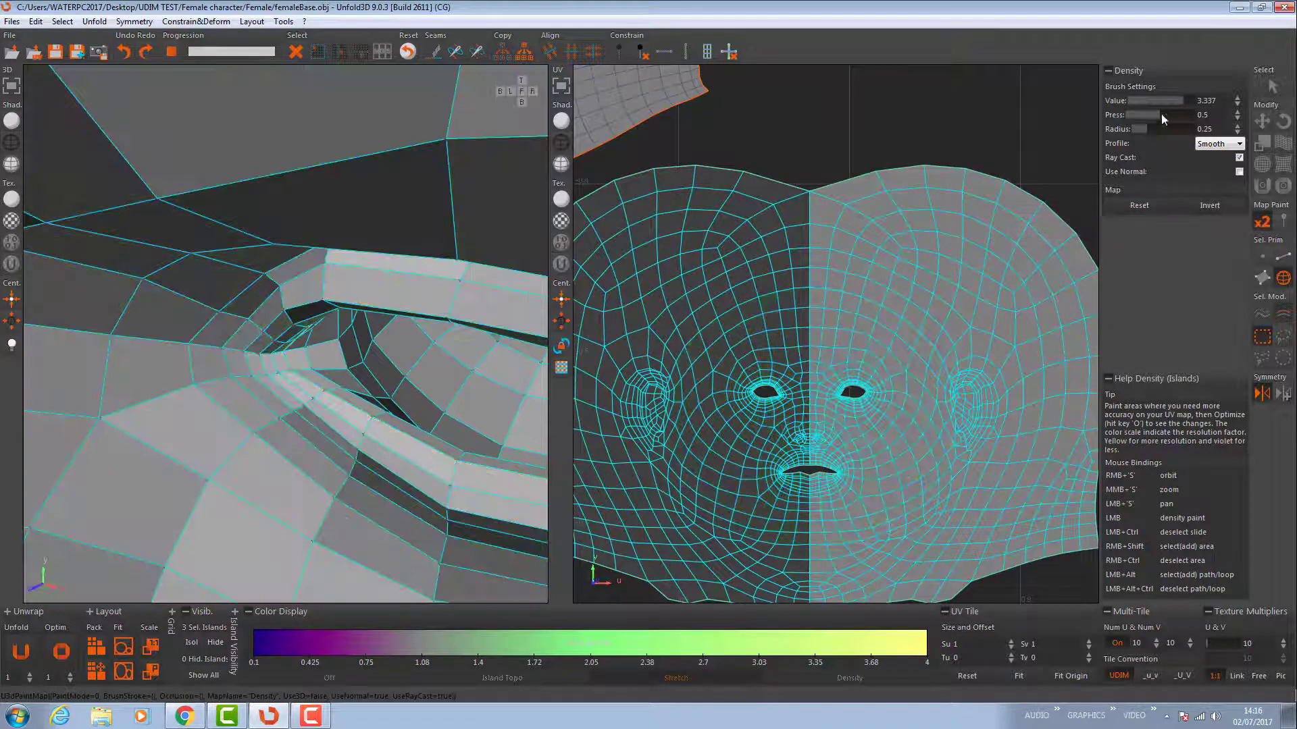
{"action": "left_click_drag", "start_coordinate": [1163, 101], "coordinate": [1148, 100]}
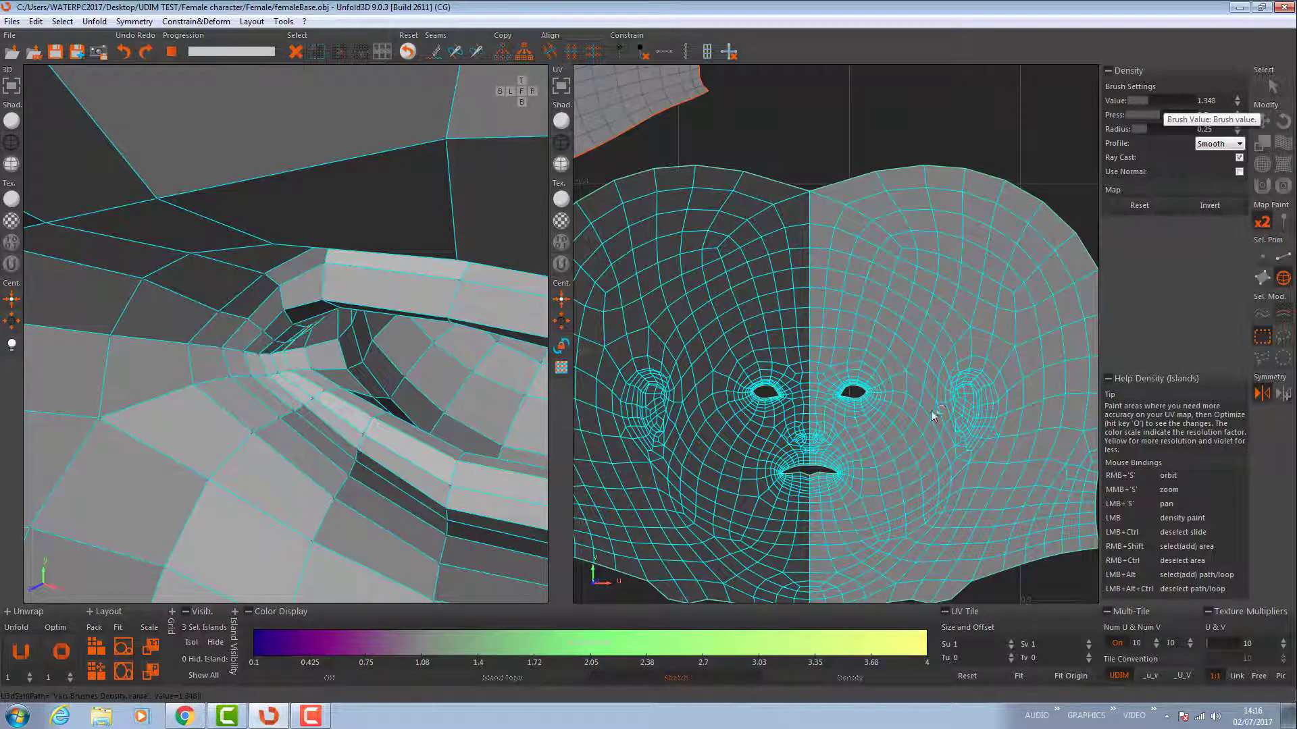
{"action": "mouse_move", "coordinate": [868, 379]}
{"action": "left_mouse_down"}
{"action": "mouse_move", "coordinate": [842, 429]}
{"action": "mouse_move", "coordinate": [846, 336]}
{"action": "mouse_move", "coordinate": [783, 541]}
{"action": "mouse_move", "coordinate": [907, 409]}
{"action": "mouse_move", "coordinate": [898, 376]}
{"action": "mouse_move", "coordinate": [845, 539]}
{"action": "mouse_move", "coordinate": [824, 385]}
{"action": "mouse_move", "coordinate": [845, 344]}
{"action": "mouse_move", "coordinate": [955, 409]}
{"action": "mouse_move", "coordinate": [972, 432]}
{"action": "mouse_move", "coordinate": [949, 481]}
{"action": "mouse_move", "coordinate": [974, 377]}
{"action": "mouse_move", "coordinate": [824, 307]}
{"action": "mouse_move", "coordinate": [776, 540]}
{"action": "left_mouse_up"}
{"action": "left_click", "coordinate": [63, 661]}
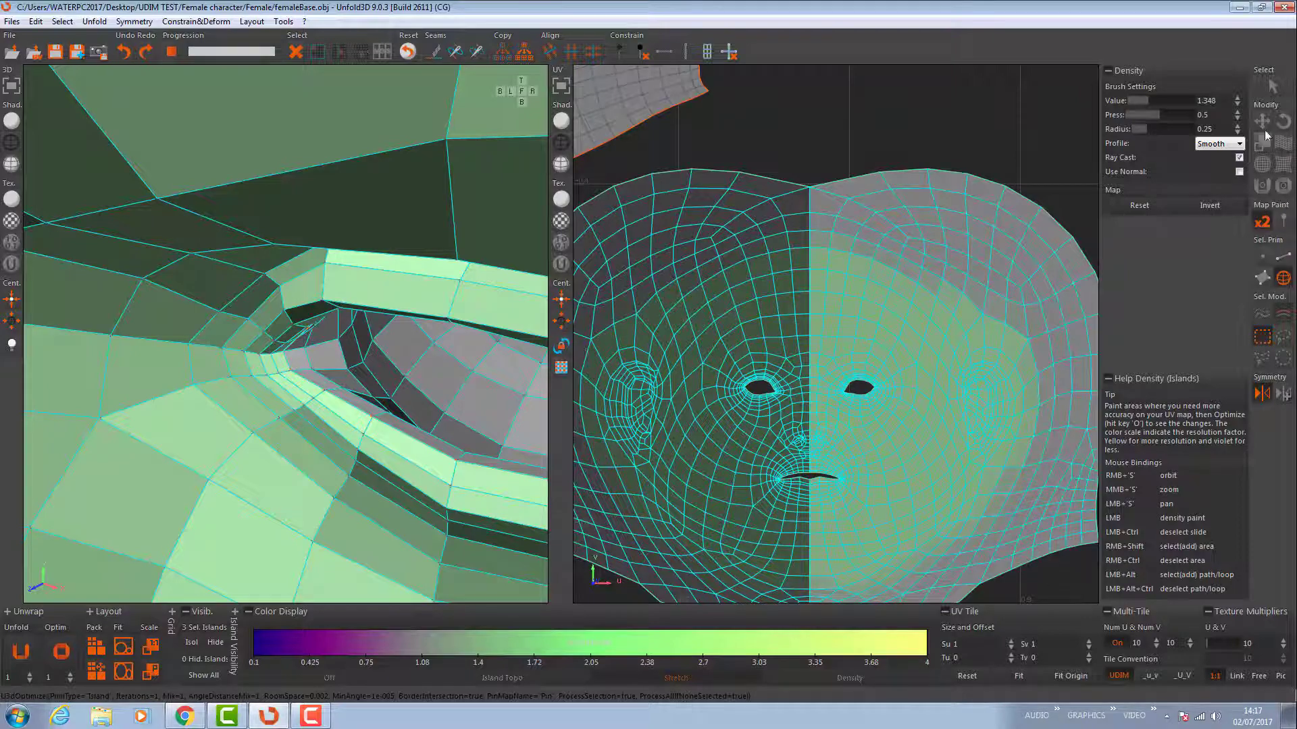
- Turn off symmetry and move the small eye-socket island from beside the body's hip to next to its counterpart beneath the head island
{"action": "left_click", "coordinate": [1272, 88]}
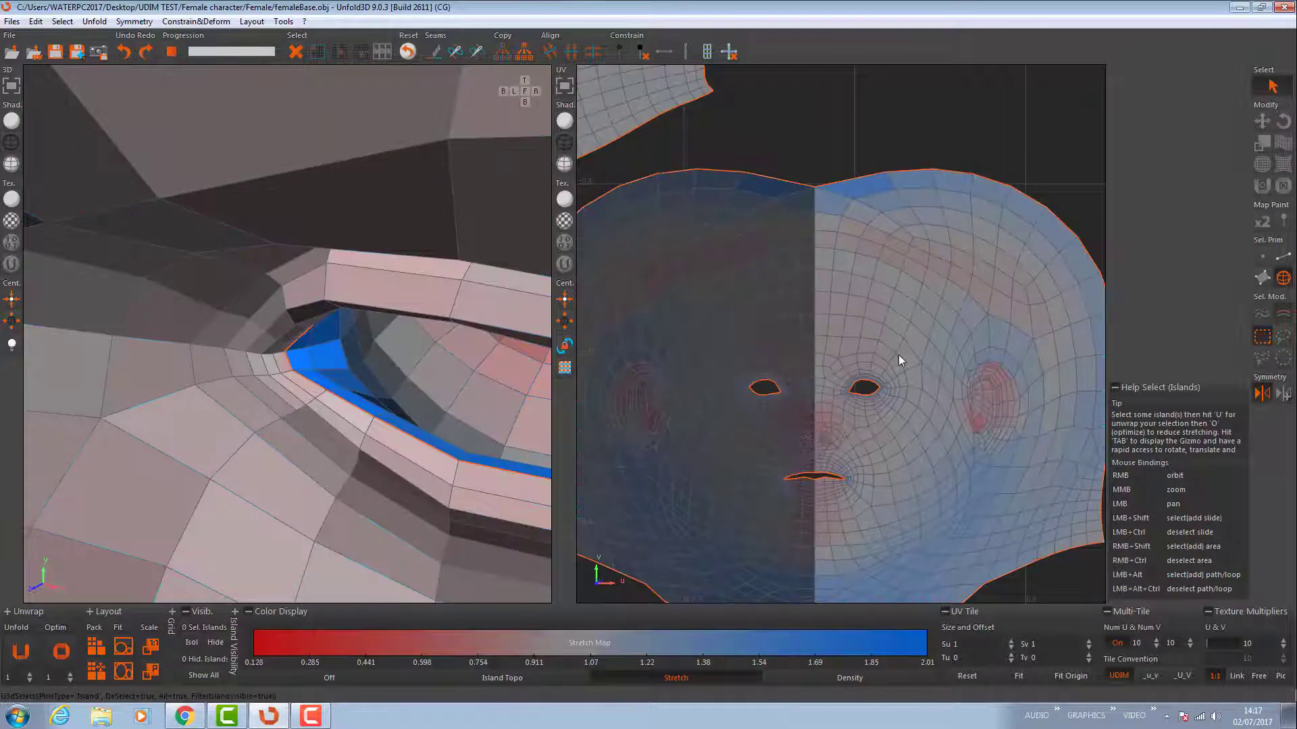
{"action": "middle_click_drag", "start_coordinate": [898, 354], "coordinate": [753, 160]}
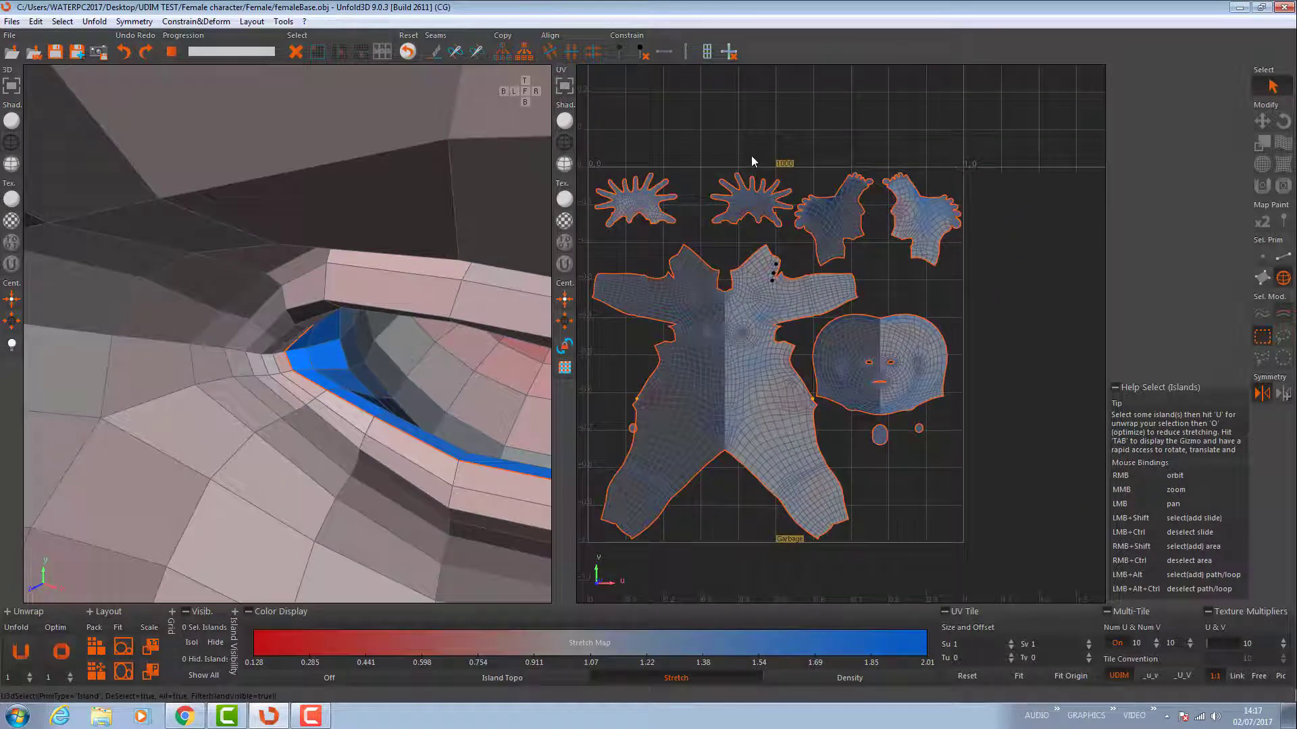
{"action": "left_click", "coordinate": [632, 430]}
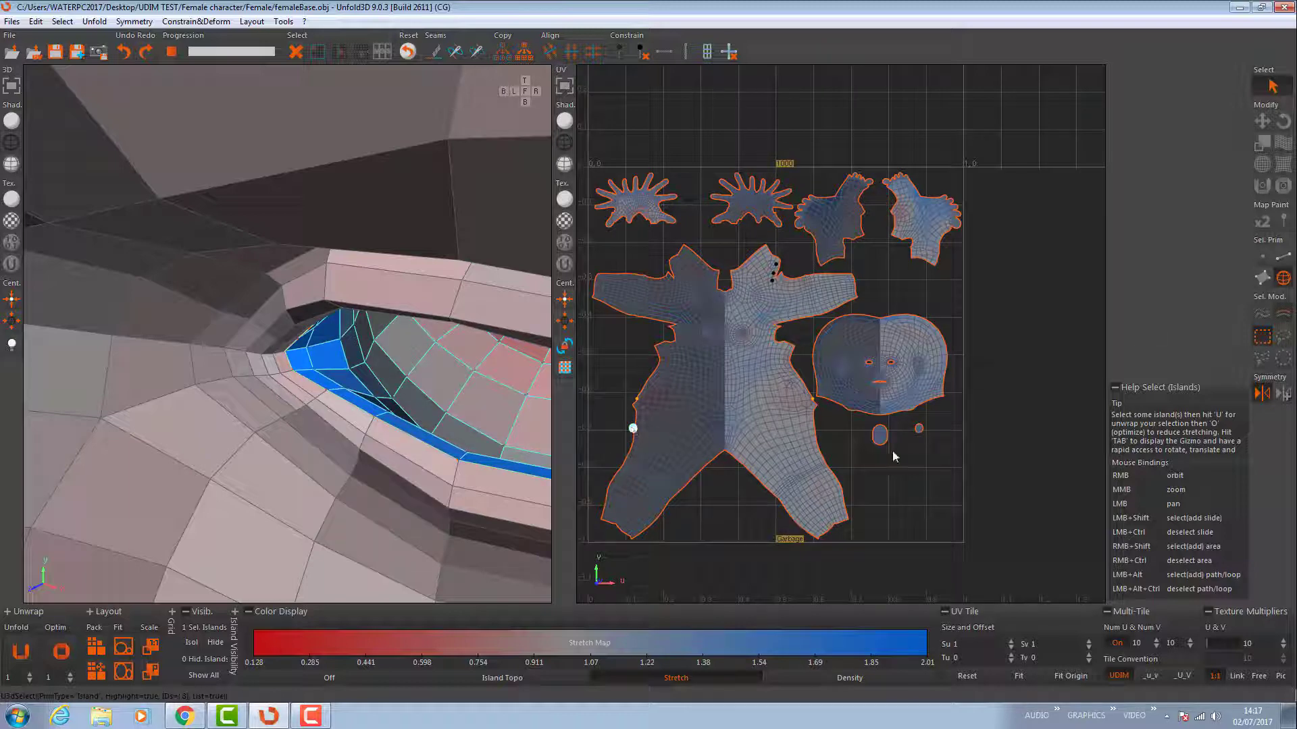
{"action": "key", "text": "Tab"}
{"action": "mouse_move", "coordinate": [707, 431]}
{"action": "left_mouse_down"}
{"action": "mouse_move", "coordinate": [908, 430]}
{"action": "mouse_move", "coordinate": [689, 433]}
{"action": "left_mouse_up"}
{"action": "key", "text": "Tab"}
{"action": "left_click", "coordinate": [1262, 393]}
{"action": "key", "text": "Tab"}
{"action": "left_click_drag", "start_coordinate": [794, 425], "coordinate": [988, 422]}
{"action": "key", "text": "Tab"}
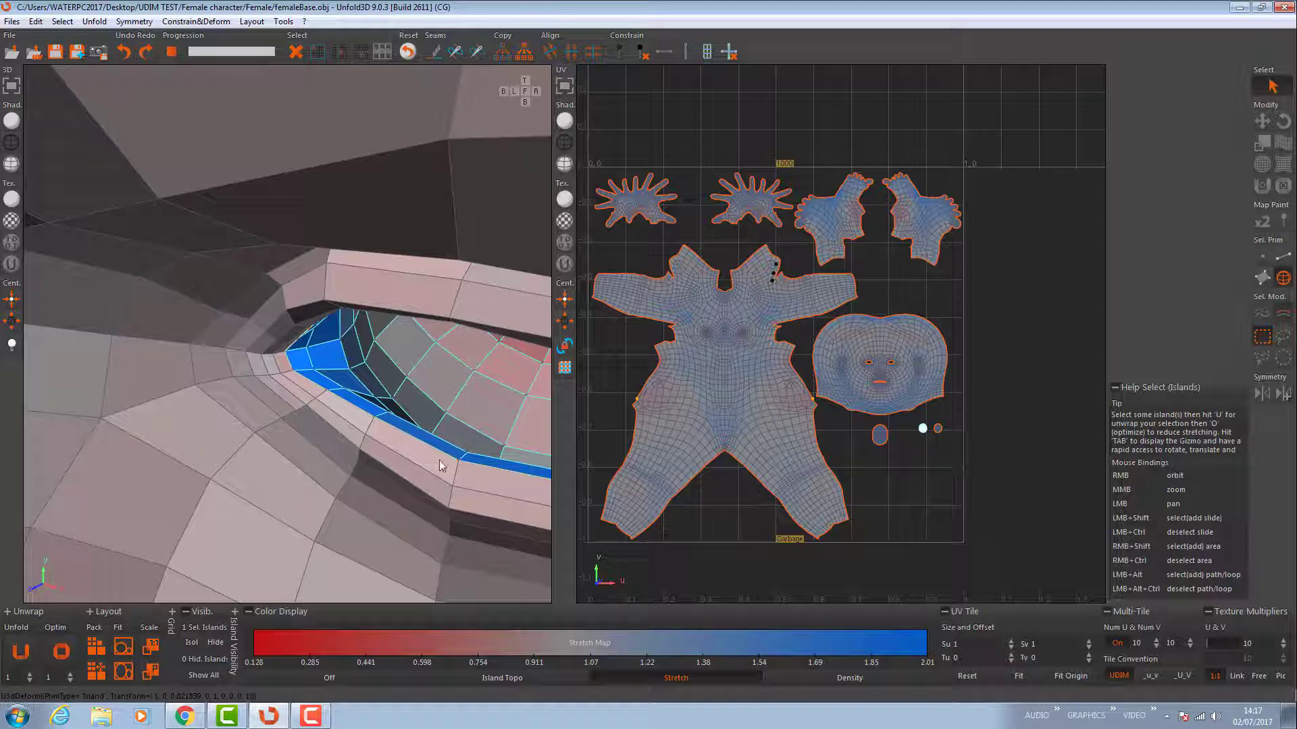
- Examine the stretch colours on the face, back of the head and scalp, and compare them with the head island
{"action": "middle_click_drag", "start_coordinate": [439, 462], "coordinate": [72, 103]}
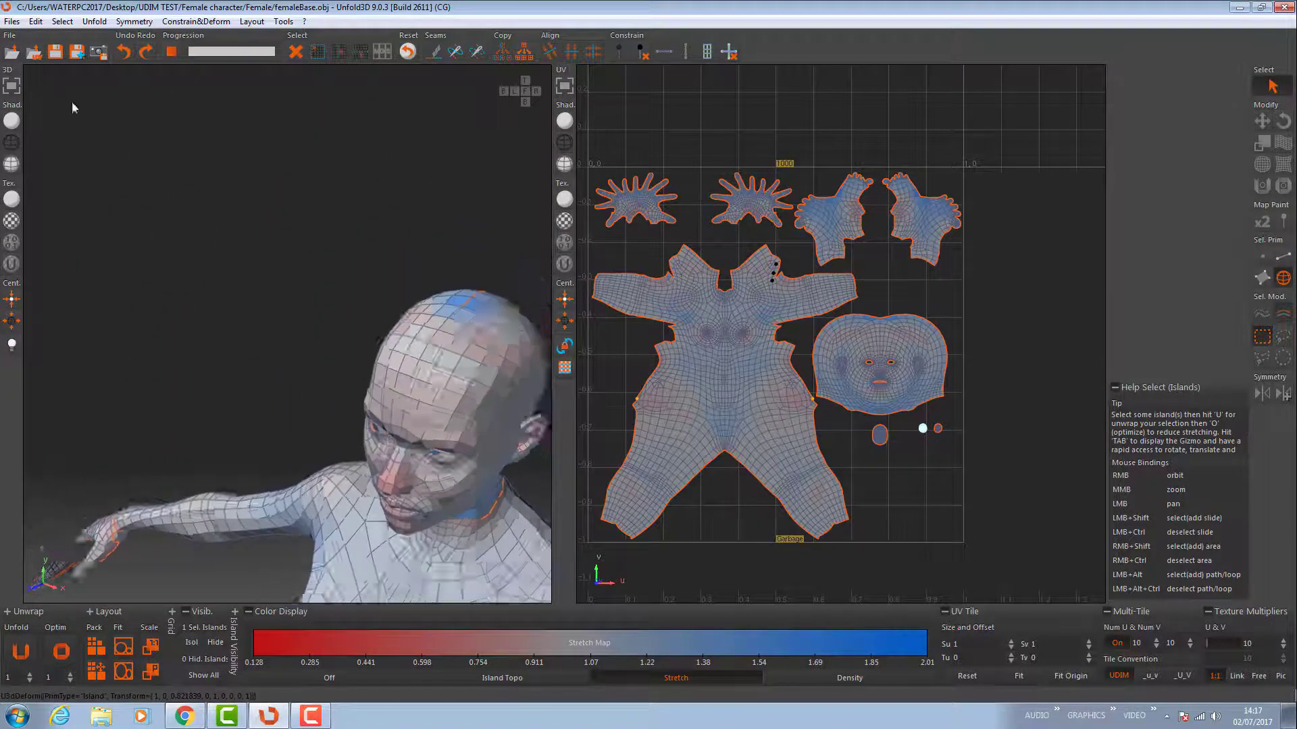
{"action": "right_click_drag", "start_coordinate": [376, 399], "coordinate": [286, 404]}
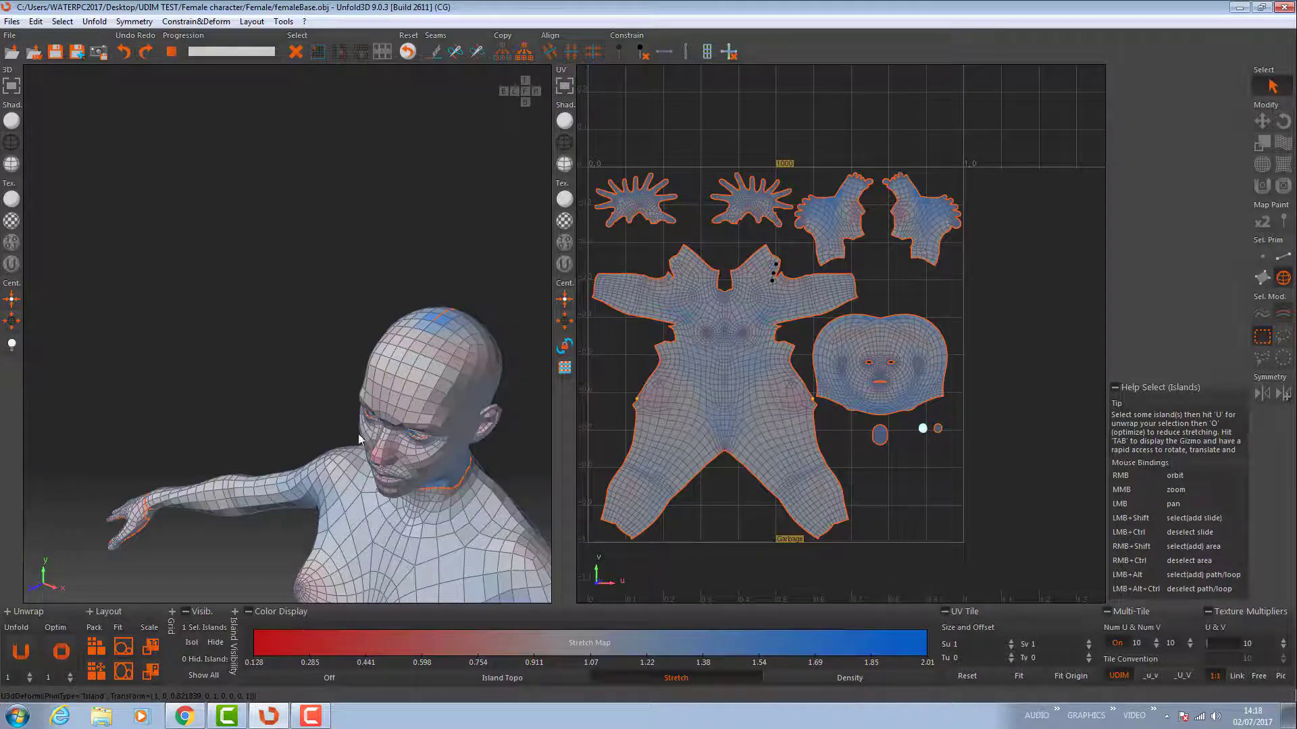
{"action": "middle_click_drag", "start_coordinate": [360, 434], "coordinate": [427, 464]}
{"action": "right_click_drag", "start_coordinate": [428, 465], "coordinate": [251, 415]}
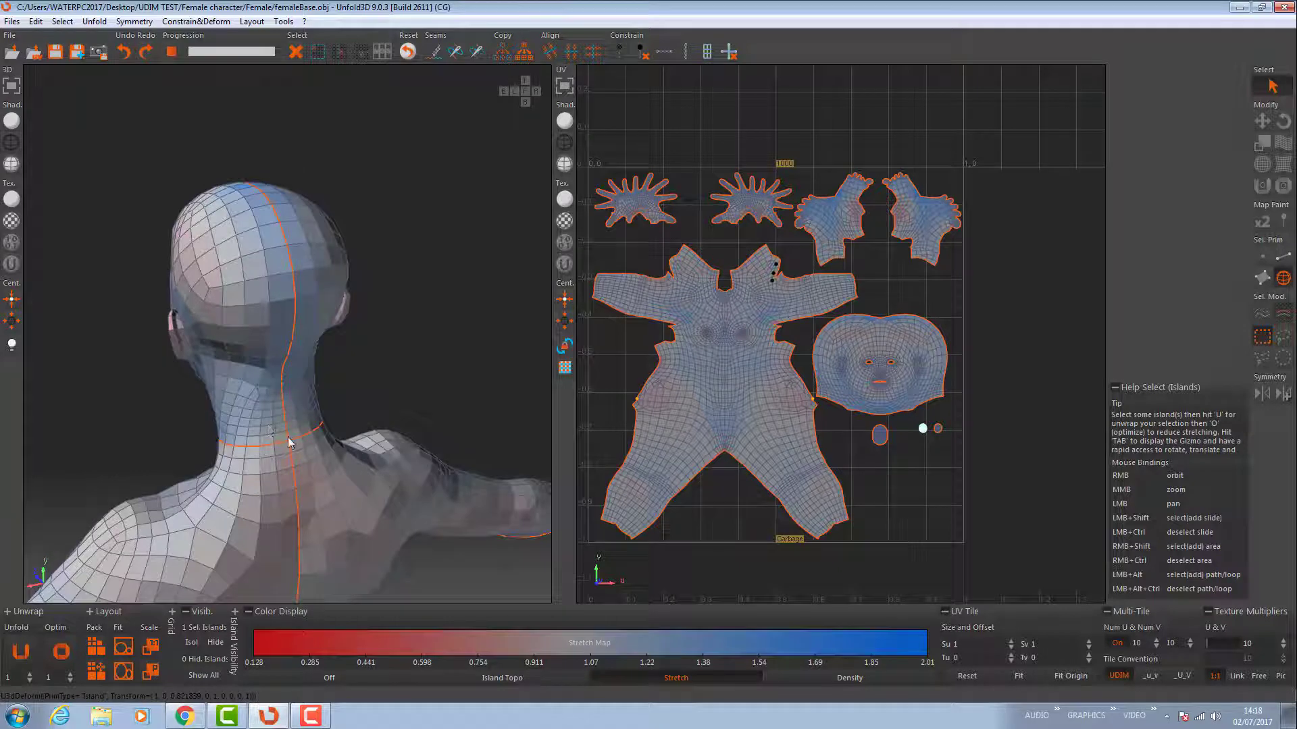
{"action": "mouse_move", "coordinate": [270, 165]}
{"action": "right_mouse_down"}
{"action": "mouse_move", "coordinate": [249, 284]}
{"action": "mouse_move", "coordinate": [251, 175]}
{"action": "right_mouse_up"}
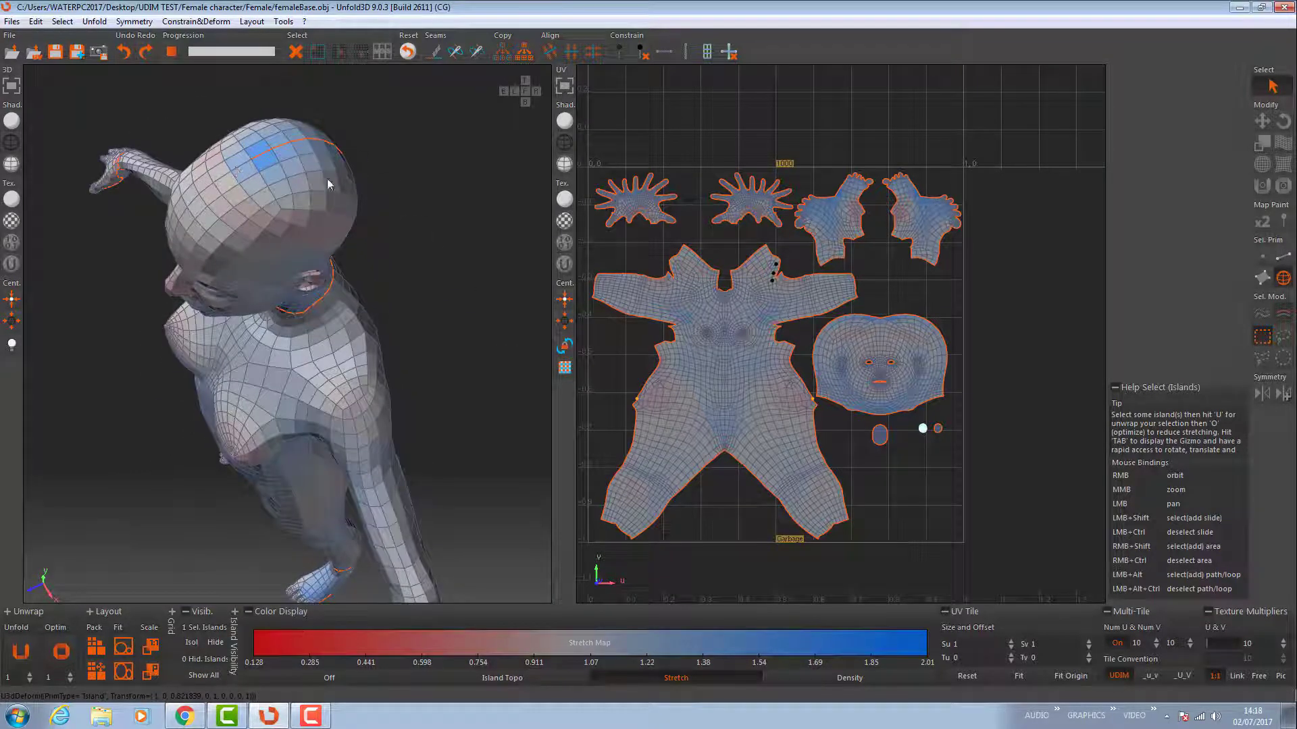
{"action": "middle_click_drag", "start_coordinate": [891, 379], "coordinate": [970, 476]}
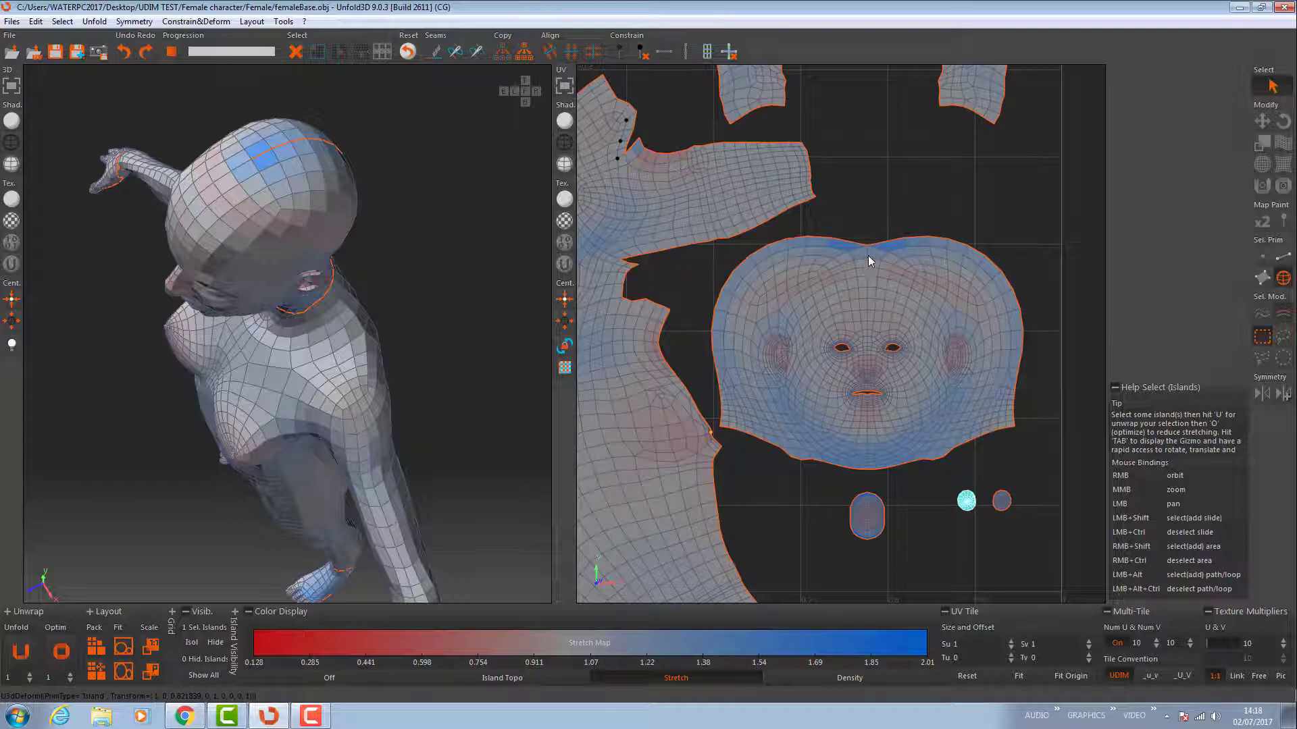
{"action": "right_click_drag", "start_coordinate": [230, 283], "coordinate": [257, 250]}
{"action": "scroll", "coordinate": [675, 177], "scroll_direction": "down", "scroll_amount": 5}
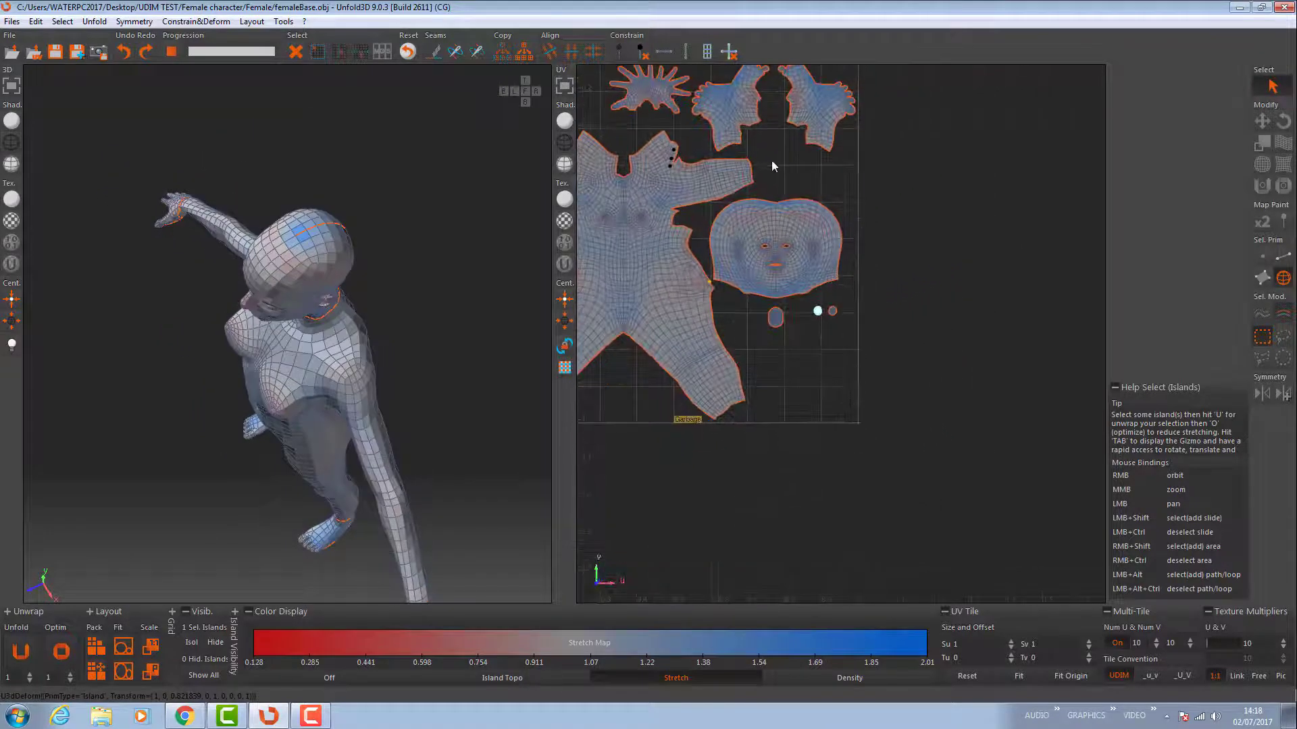
- Inspect the stretch colours and seams across the arms, torso and legs, and look closely at the hand and wrist
{"action": "scroll", "coordinate": [753, 156], "scroll_direction": "down", "scroll_amount": 2}
{"action": "left_click_drag", "start_coordinate": [753, 156], "coordinate": [947, 278]}
{"action": "left_click_drag", "start_coordinate": [324, 415], "coordinate": [325, 320]}
{"action": "right_click_drag", "start_coordinate": [439, 466], "coordinate": [402, 505]}
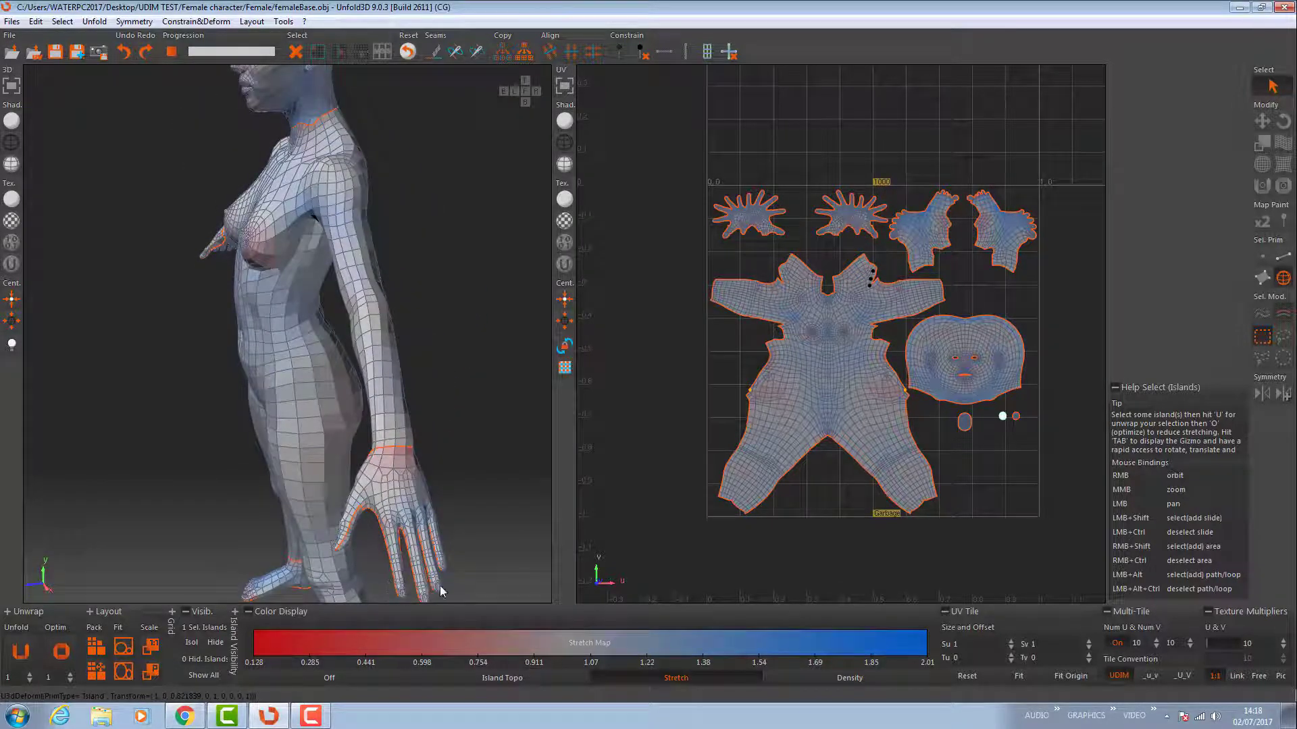
{"action": "right_click_drag", "start_coordinate": [390, 530], "coordinate": [501, 318]}
{"action": "scroll", "coordinate": [499, 312], "scroll_direction": "up", "scroll_amount": 3}
{"action": "scroll", "coordinate": [464, 164], "scroll_direction": "up", "scroll_amount": 4}
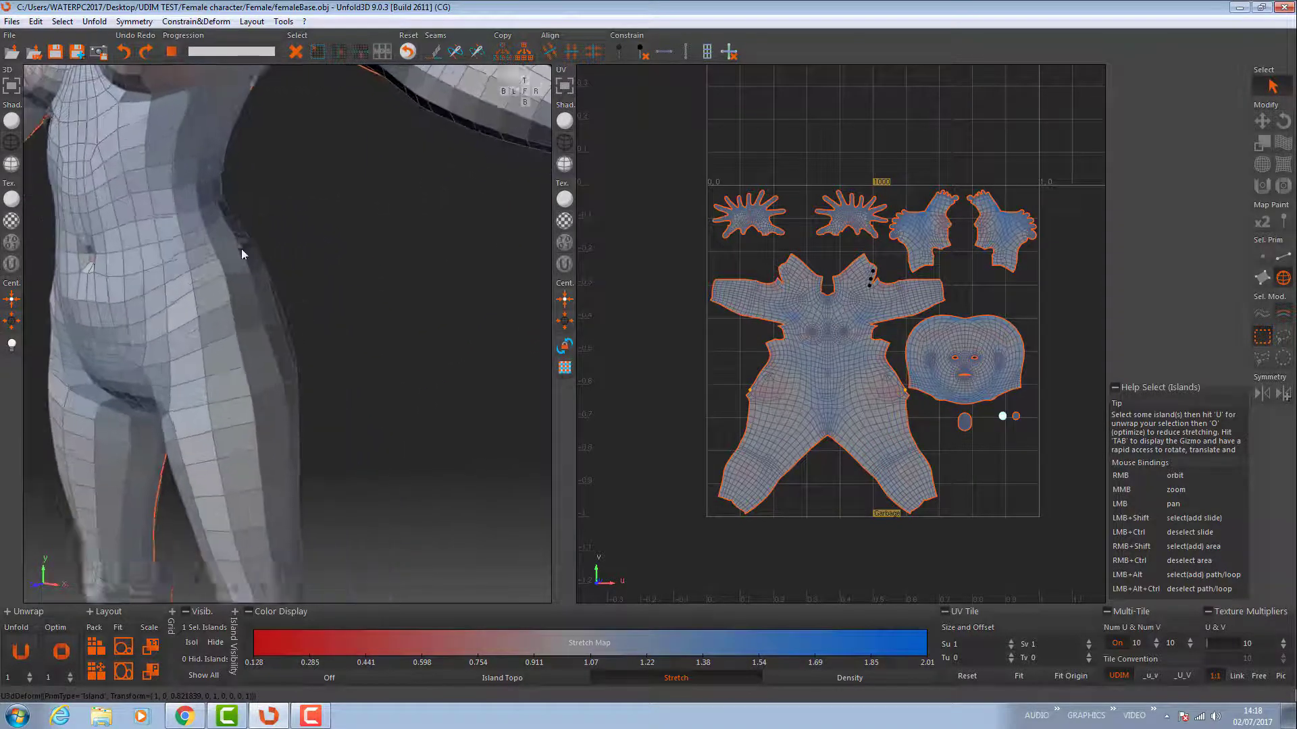
{"action": "right_click_drag", "start_coordinate": [242, 248], "coordinate": [390, 392]}
{"action": "scroll", "coordinate": [390, 391], "scroll_direction": "down", "scroll_amount": 4}
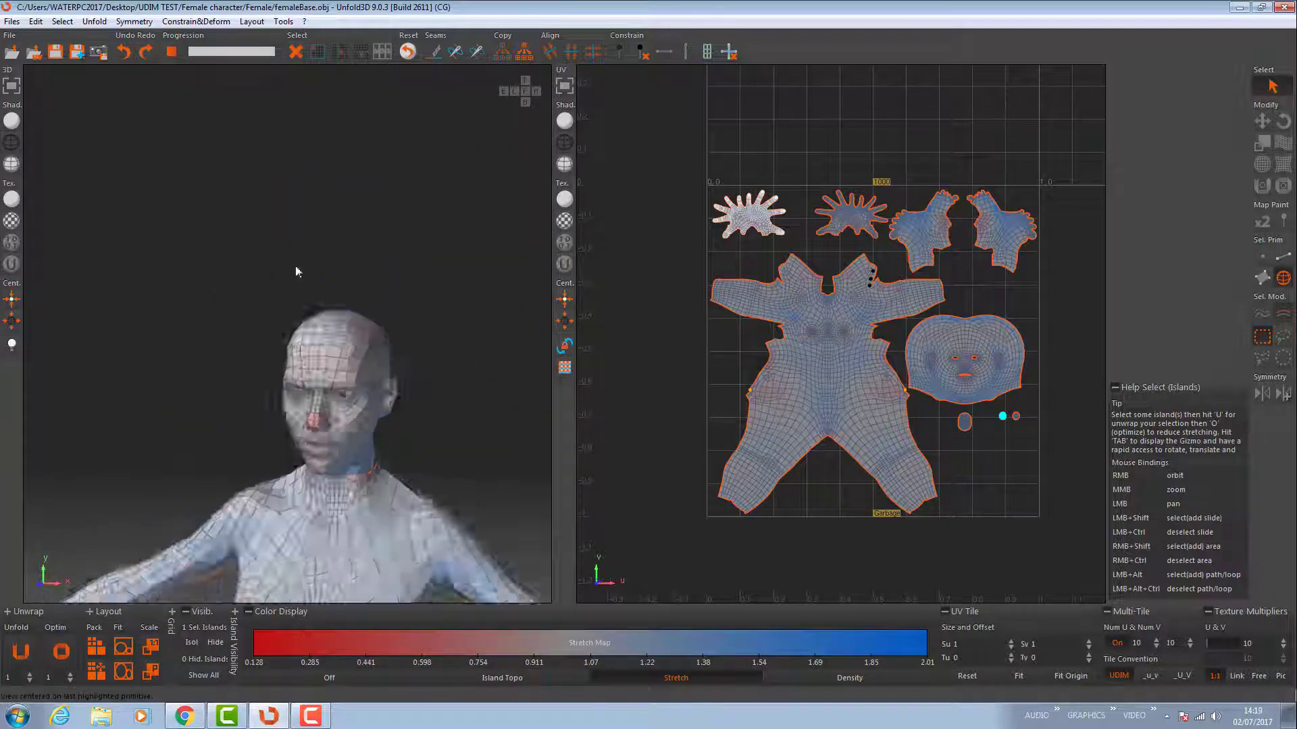
{"action": "scroll", "coordinate": [378, 487], "scroll_direction": "down", "scroll_amount": 2}
{"action": "left_click_drag", "start_coordinate": [378, 483], "coordinate": [406, 299]}
{"action": "mouse_move", "coordinate": [416, 293]}
{"action": "right_mouse_down"}
{"action": "mouse_move", "coordinate": [445, 335]}
{"action": "mouse_move", "coordinate": [428, 299]}
{"action": "right_mouse_up"}
{"action": "middle_click_drag", "start_coordinate": [430, 302], "coordinate": [502, 473]}
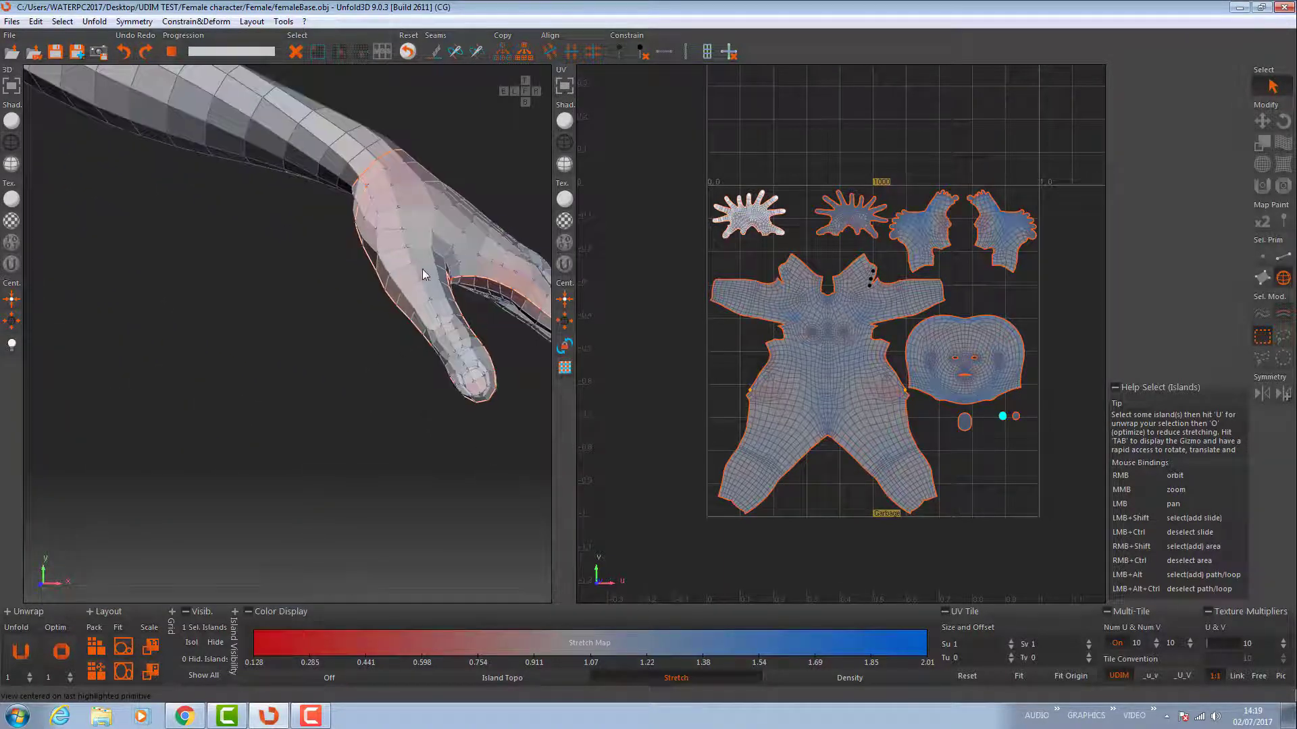
{"action": "left_click_drag", "start_coordinate": [403, 267], "coordinate": [370, 307]}
{"action": "right_click_drag", "start_coordinate": [370, 307], "coordinate": [387, 316]}
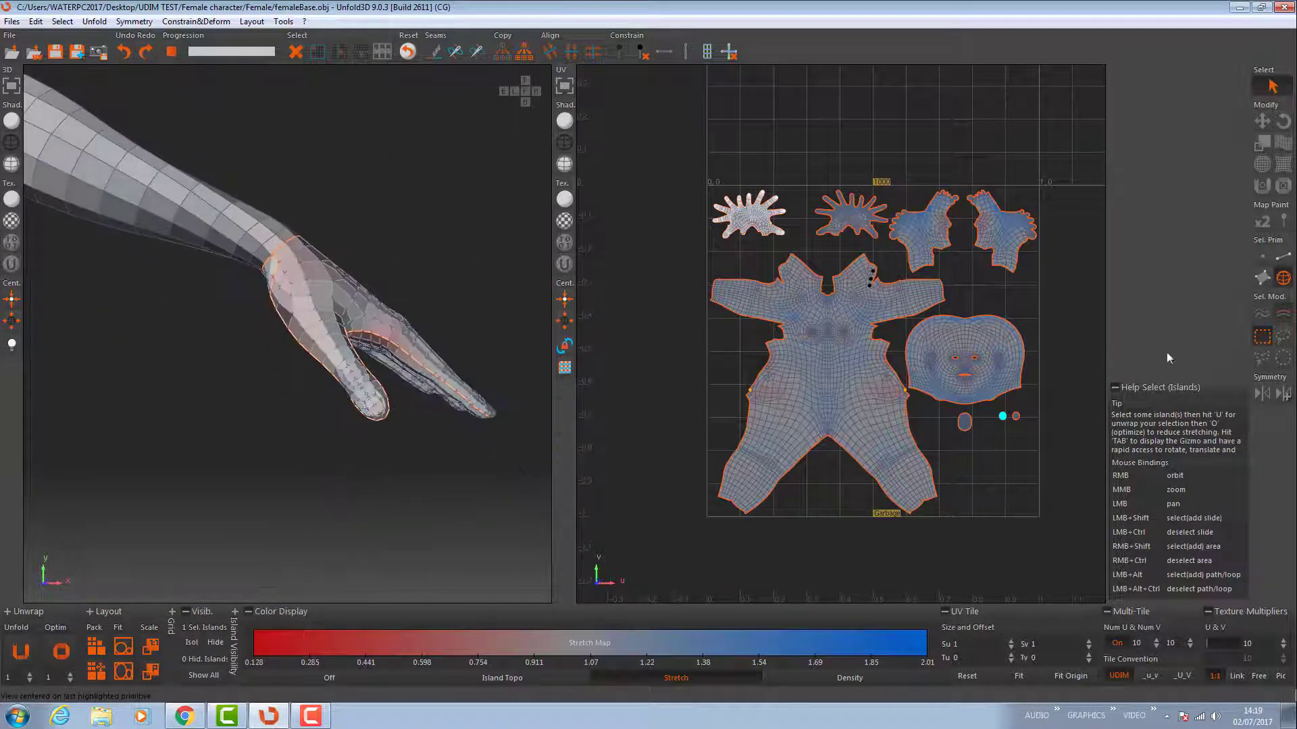
- Switch to edge selection and select the edge loop along the side of the hand from the wrist to between the fingers
{"action": "left_click", "coordinate": [1283, 257]}
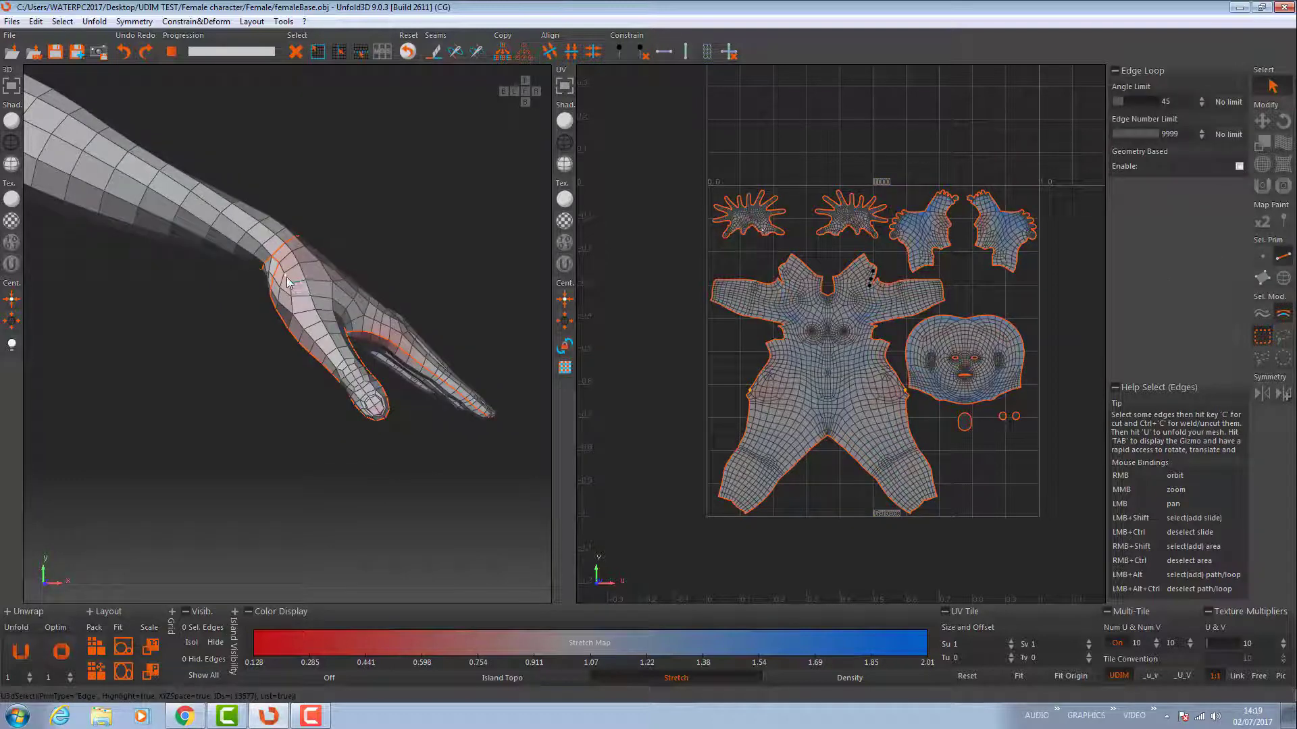
{"action": "key", "text": "g"}
{"action": "right_click_drag", "start_coordinate": [303, 355], "coordinate": [359, 334]}
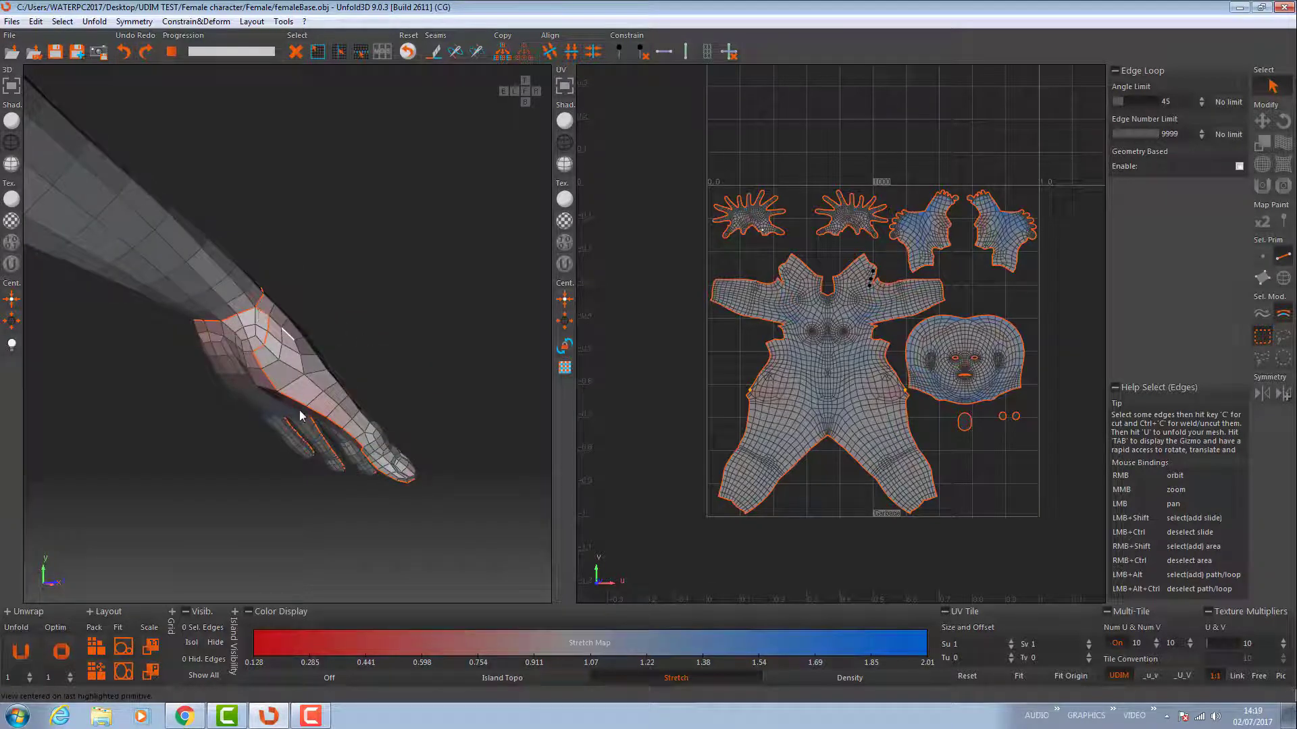
{"action": "right_click_drag", "start_coordinate": [419, 505], "coordinate": [101, 475]}
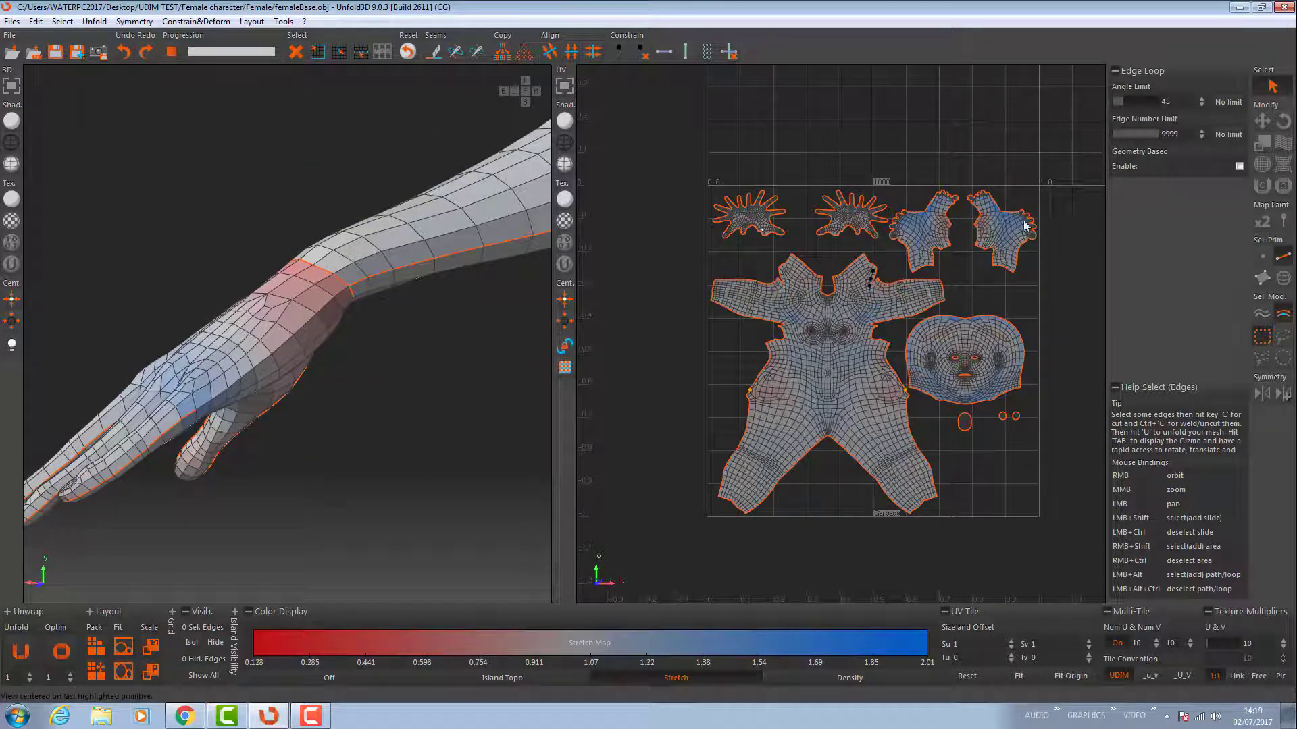
{"action": "scroll", "coordinate": [856, 216], "scroll_direction": "up", "scroll_amount": 10}
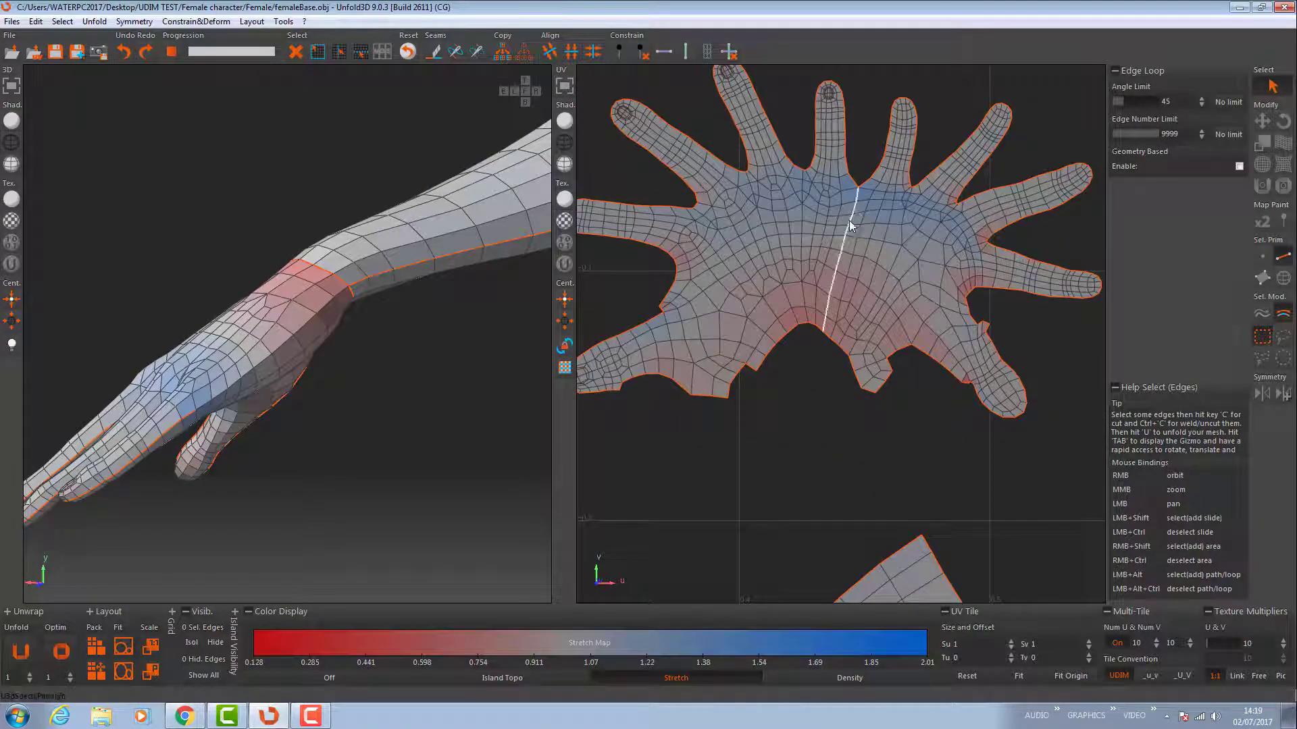
{"action": "left_click", "coordinate": [849, 220]}
{"action": "left_click", "coordinate": [305, 328]}
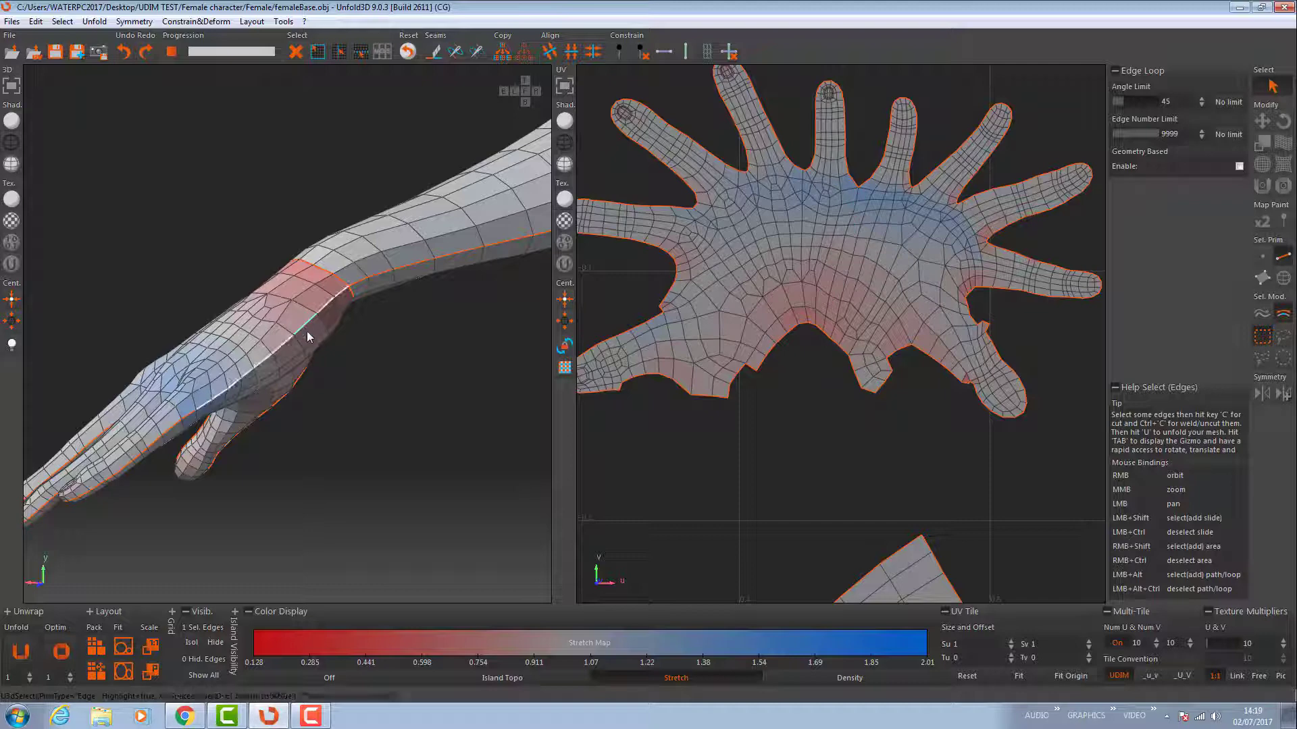
{"action": "double_click", "coordinate": [305, 329]}
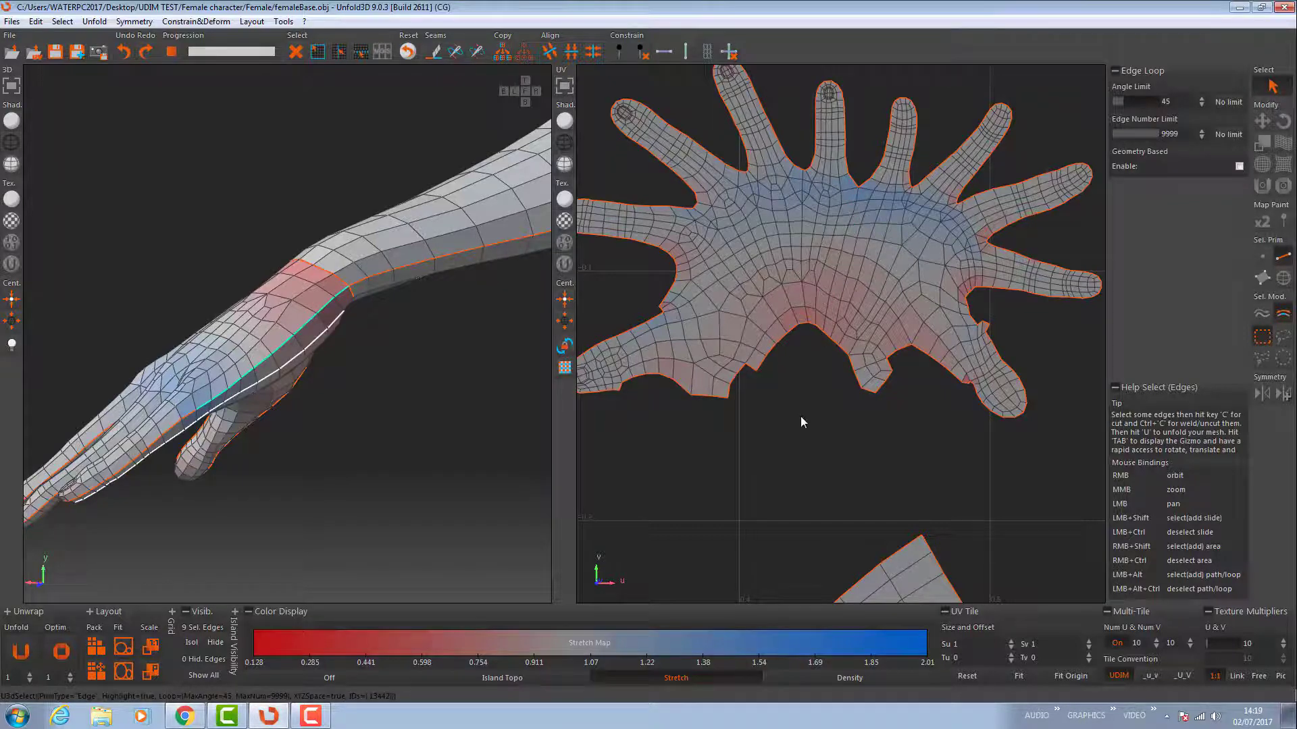
{"action": "middle_click_drag", "start_coordinate": [800, 416], "coordinate": [475, 203]}
{"action": "middle_click_drag", "start_coordinate": [491, 275], "coordinate": [527, 324]}
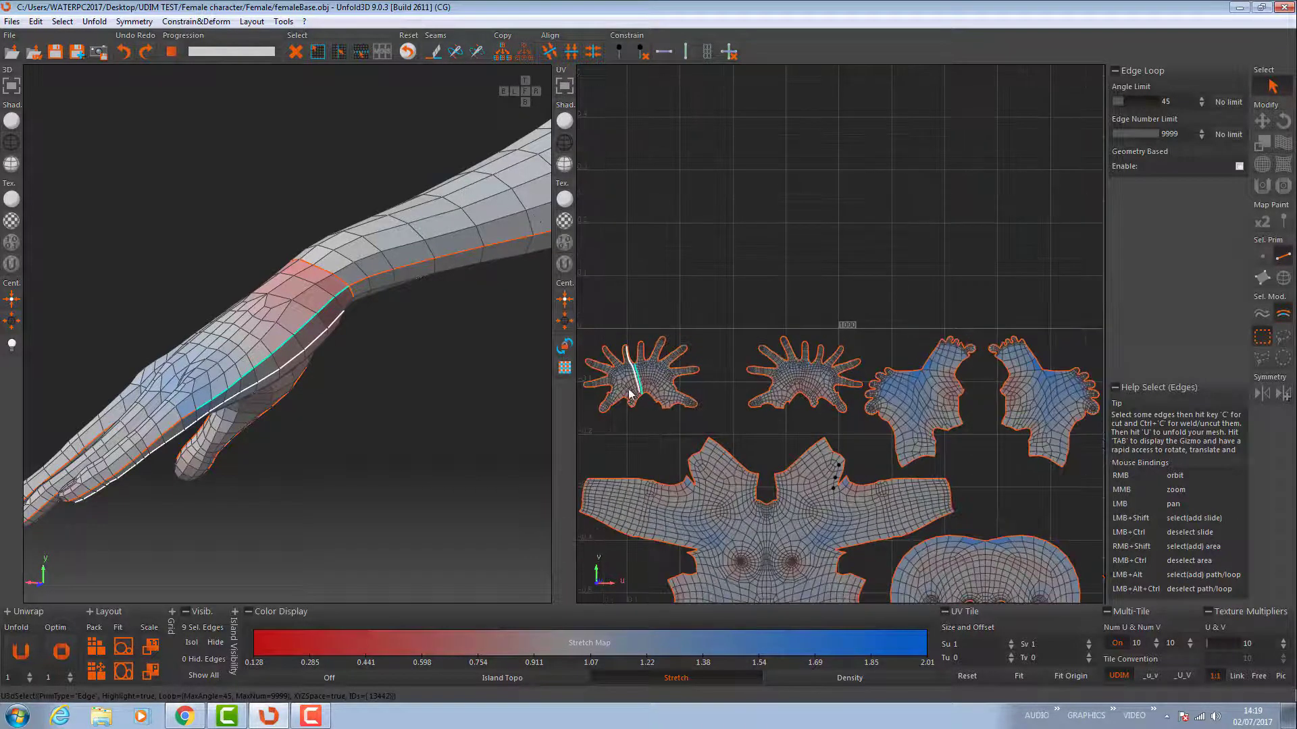
{"action": "middle_click_drag", "start_coordinate": [628, 392], "coordinate": [838, 433]}
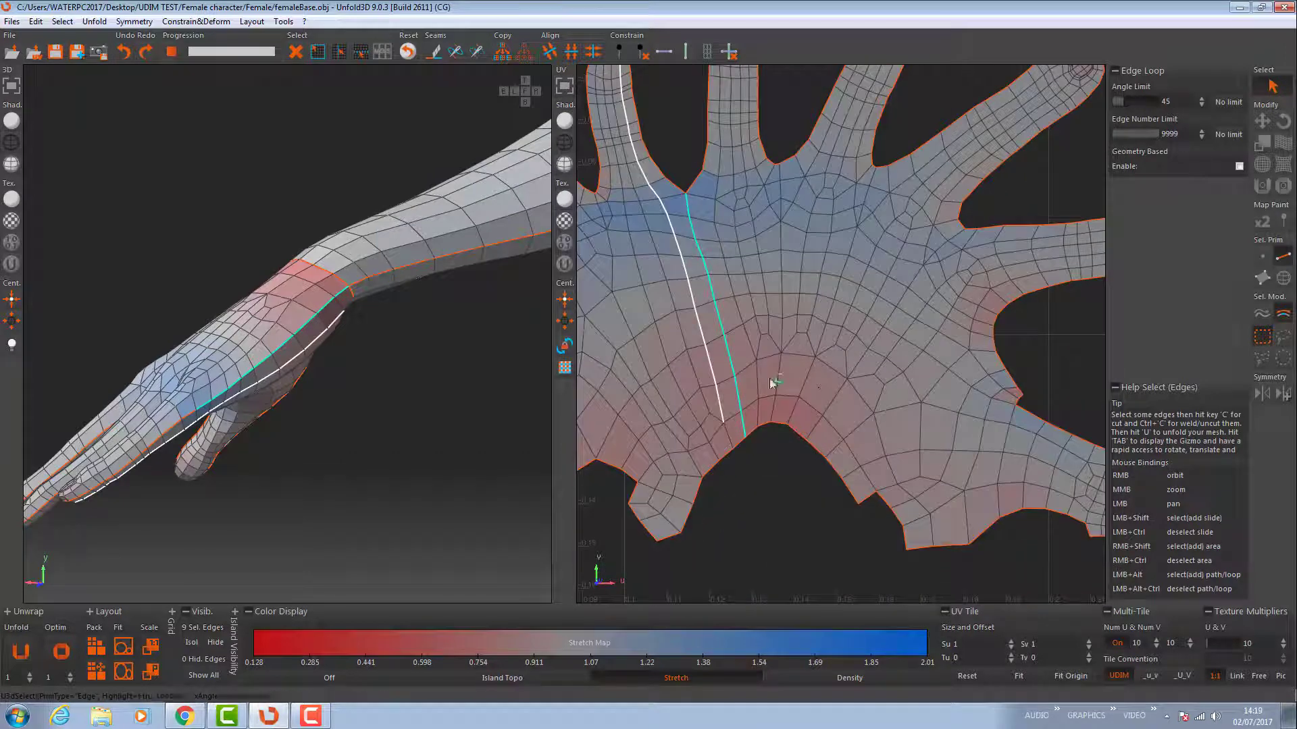
- Clear the edge selection and reselect the hand's wrist-to-finger loop to compare its position on the model and hand island
{"action": "key", "text": "Escape"}
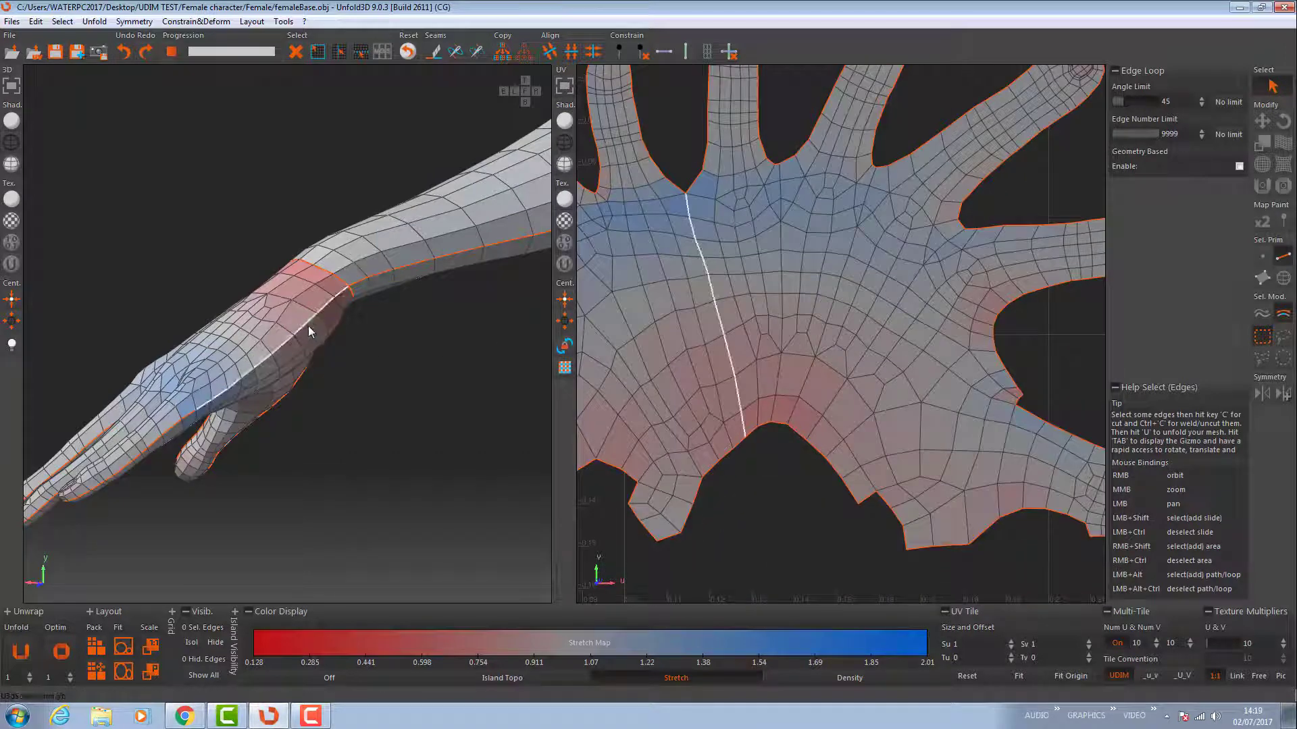
{"action": "left_click", "coordinate": [308, 326]}
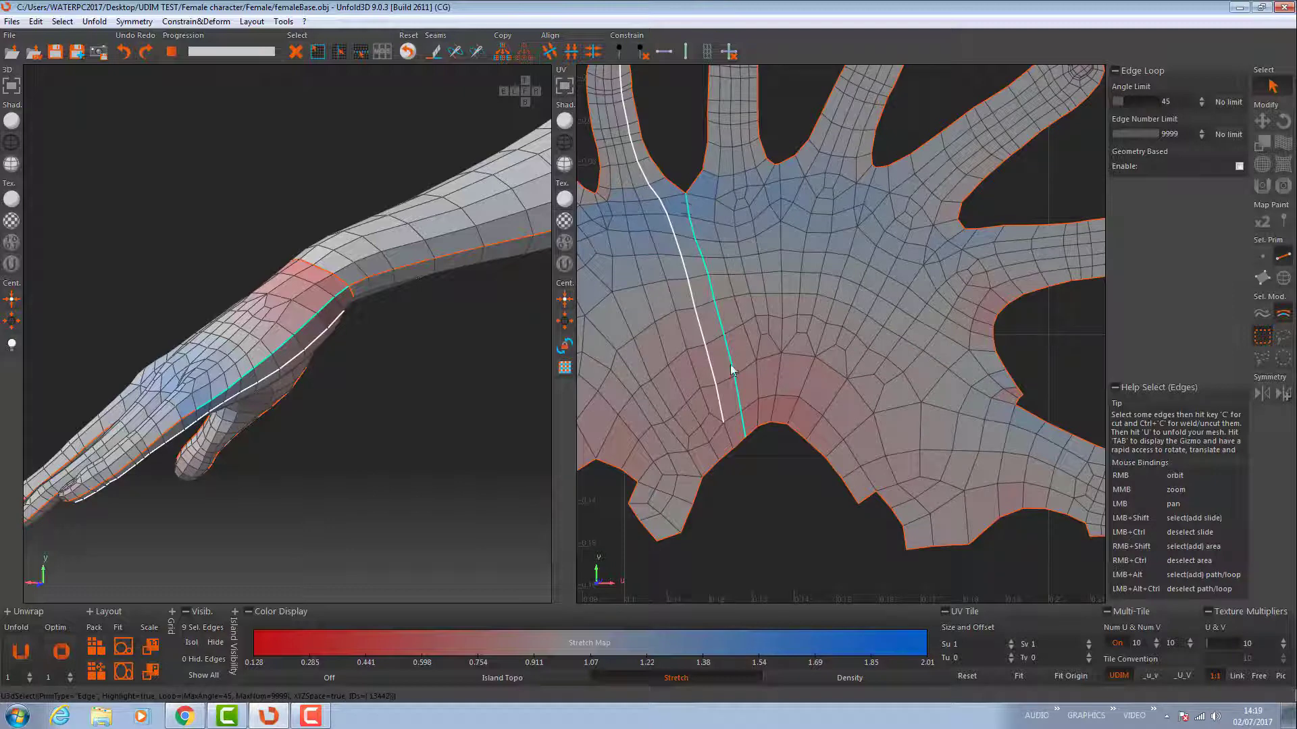
{"action": "middle_click_drag", "start_coordinate": [746, 409], "coordinate": [652, 303]}
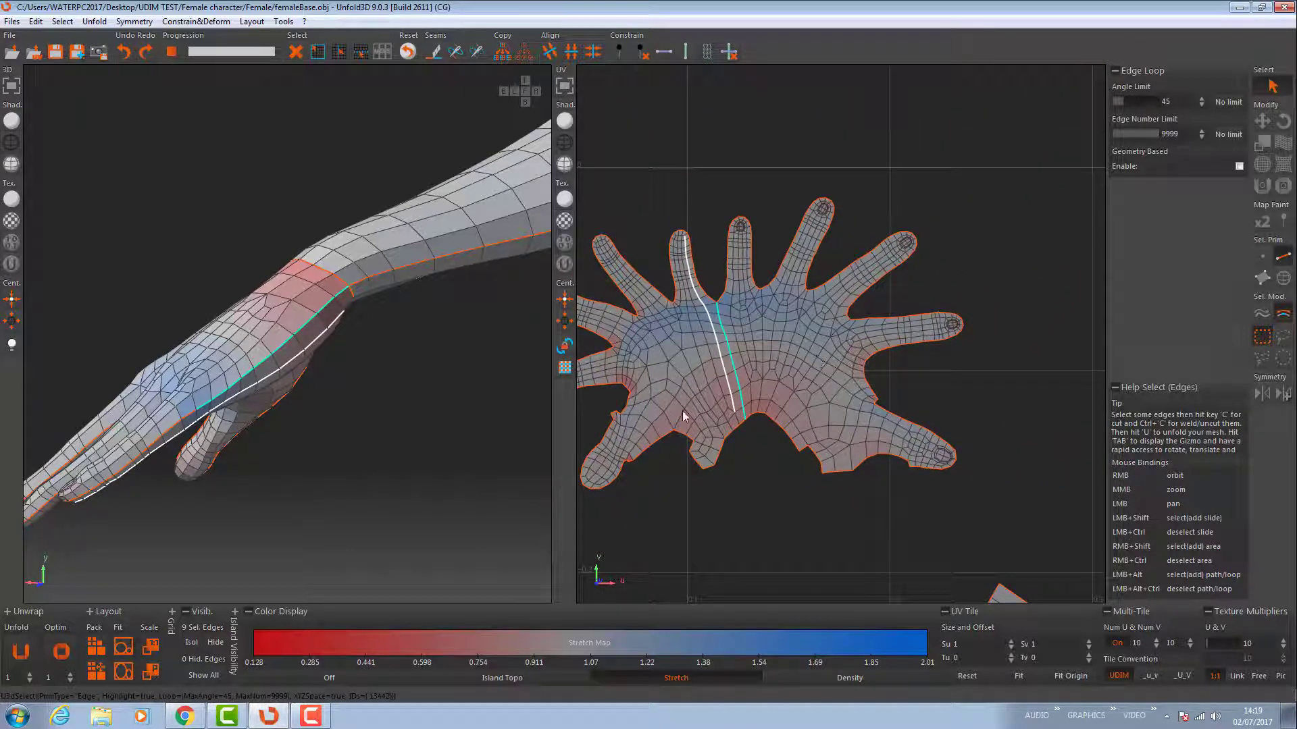
{"action": "mouse_move", "coordinate": [386, 388]}
{"action": "right_mouse_down"}
{"action": "mouse_move", "coordinate": [355, 370]}
{"action": "mouse_move", "coordinate": [387, 385]}
{"action": "right_mouse_up"}
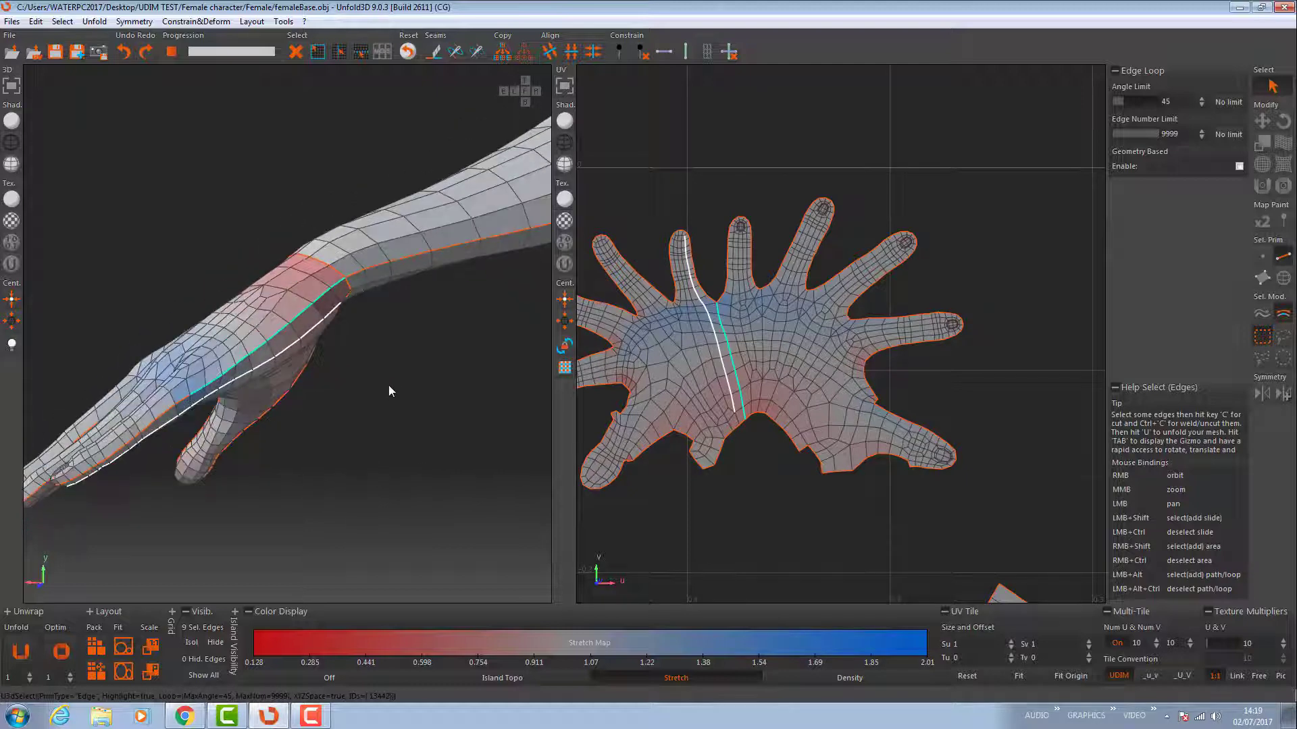
{"action": "middle_click_drag", "start_coordinate": [260, 381], "coordinate": [242, 241]}
{"action": "right_click_drag", "start_coordinate": [242, 241], "coordinate": [266, 359]}
{"action": "left_click_drag", "start_coordinate": [266, 360], "coordinate": [321, 241]}
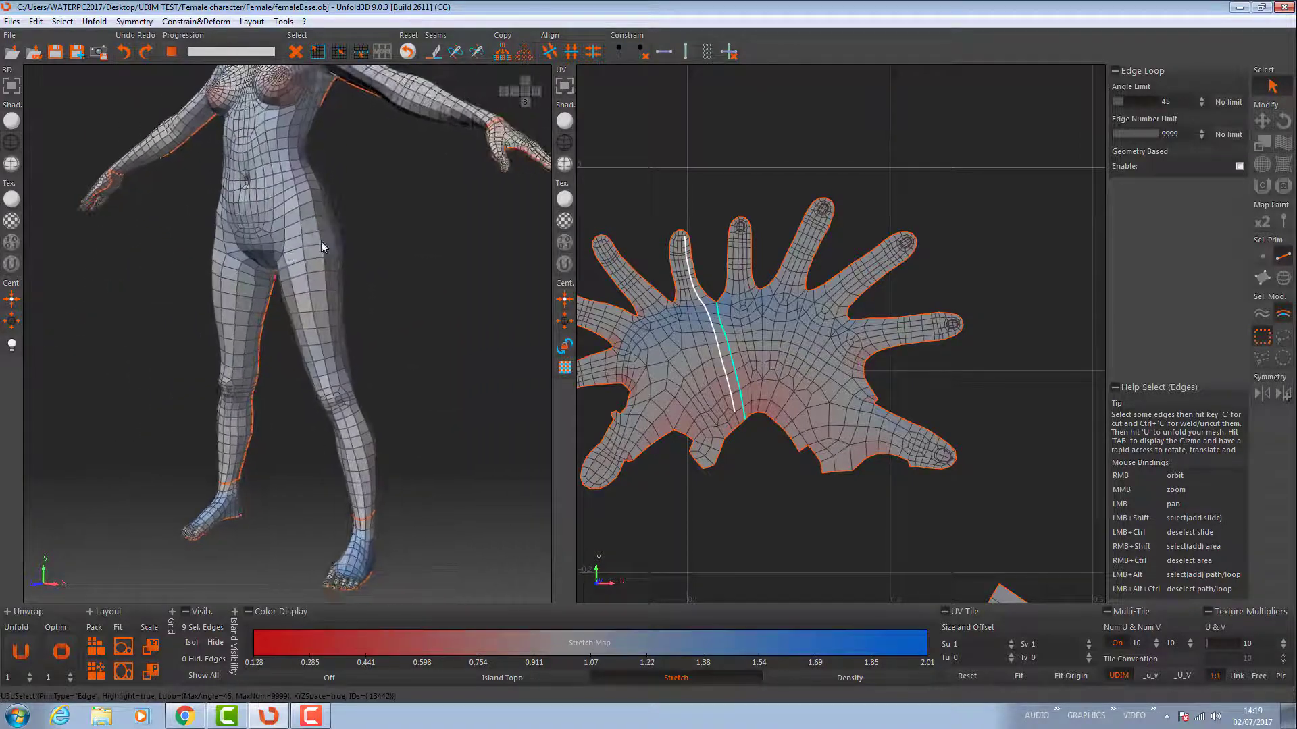